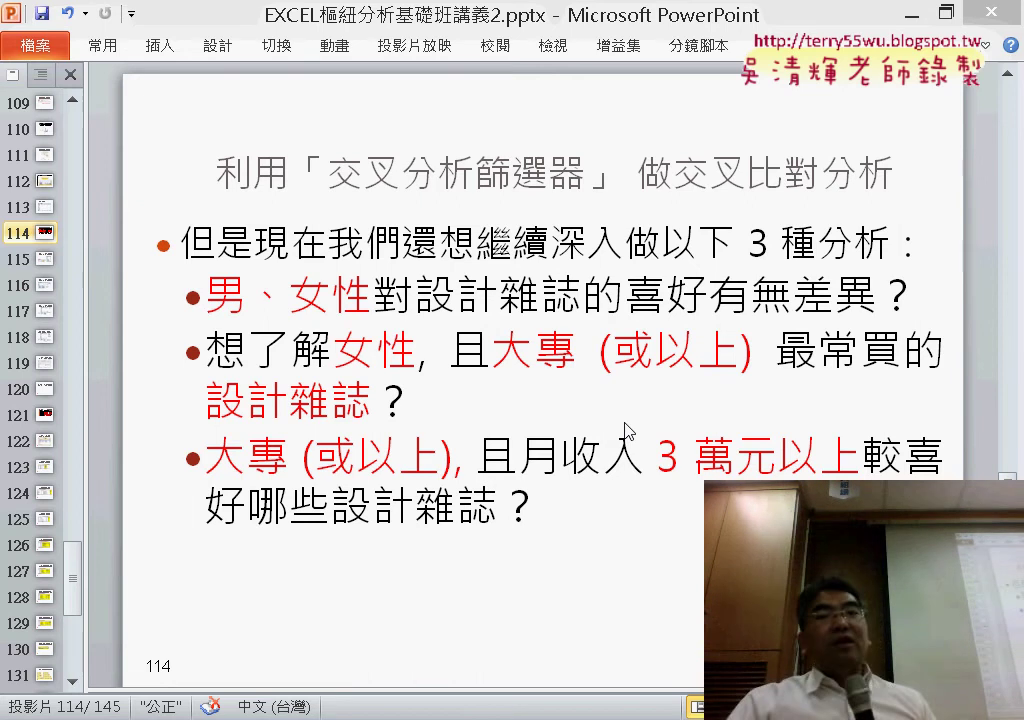
Switch from PowerPoint to the Excel survey workbook 問卷調查02(原始檔).xlsx.
key(alt+Tab)
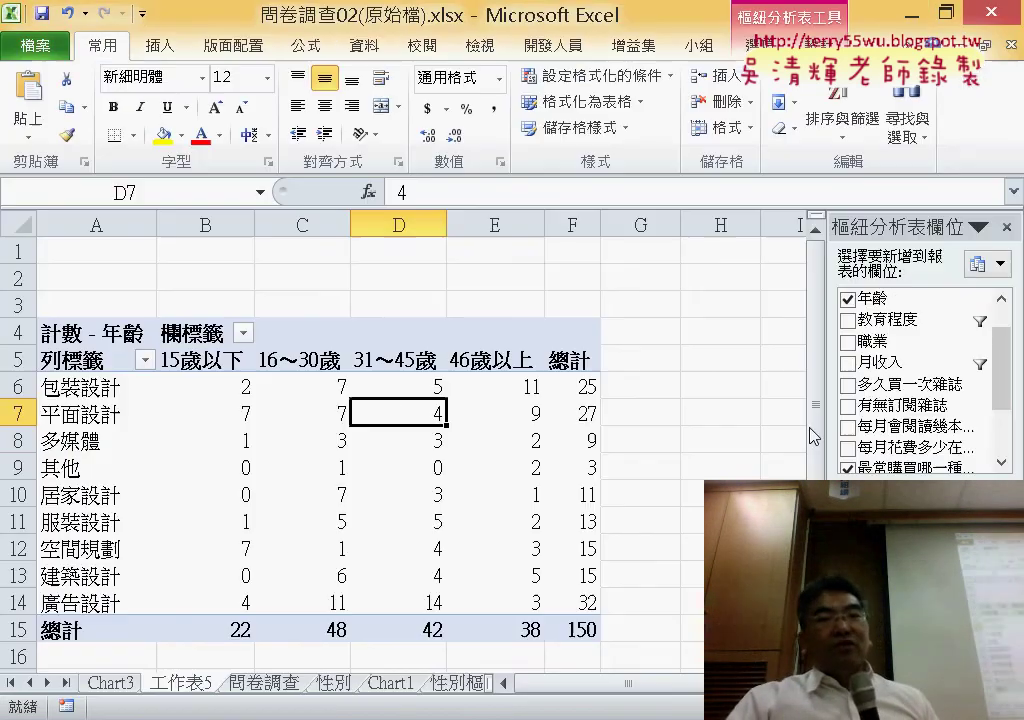
Insert slicers for the 教育程度 and 月收入 fields on the age-by-magazine pivot table.
click(519, 443)
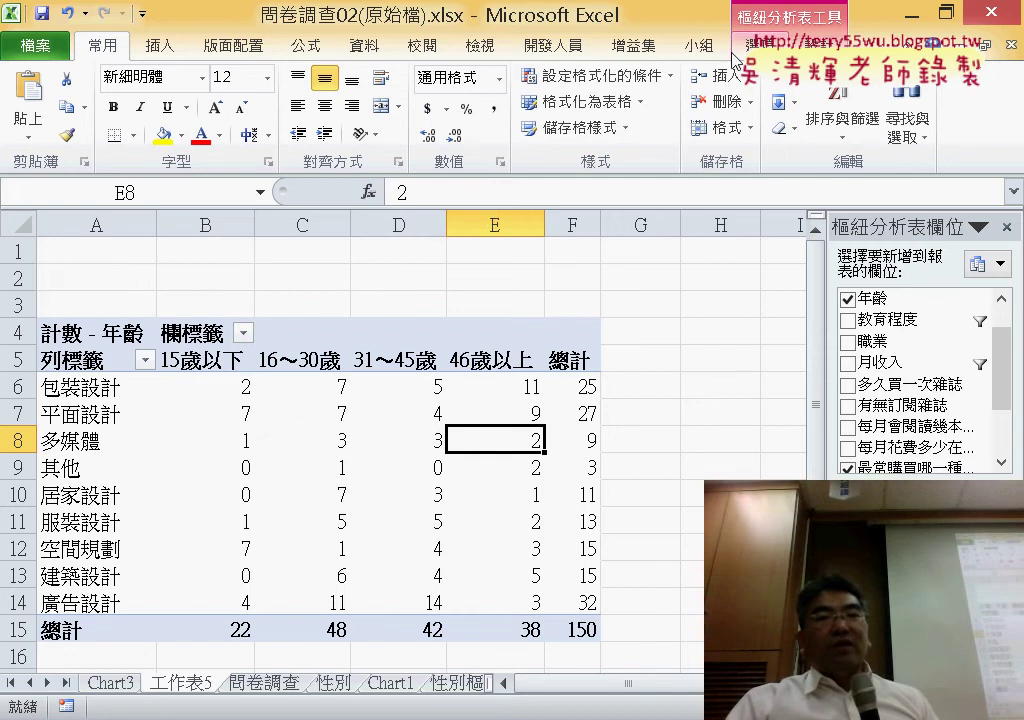
click(768, 45)
click(354, 128)
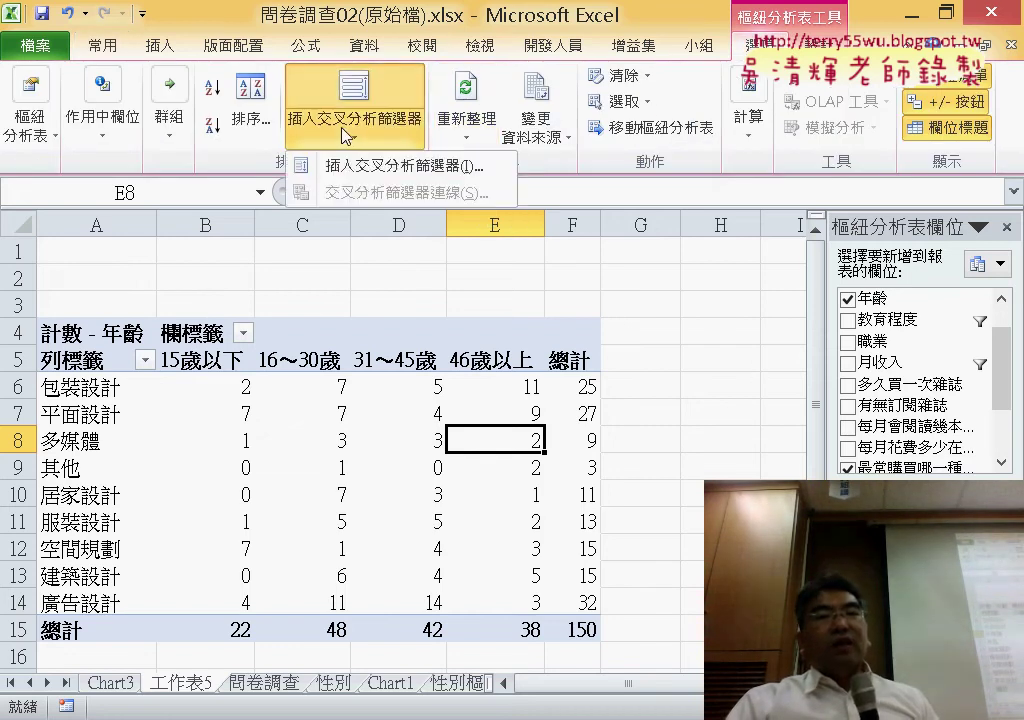
click(395, 167)
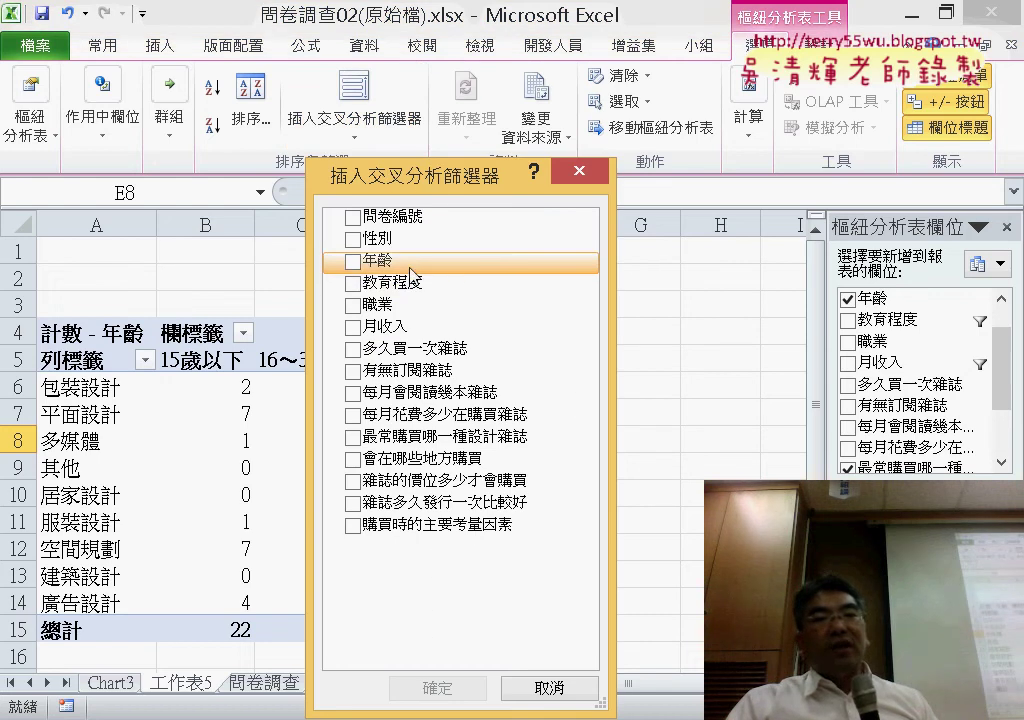
click(355, 284)
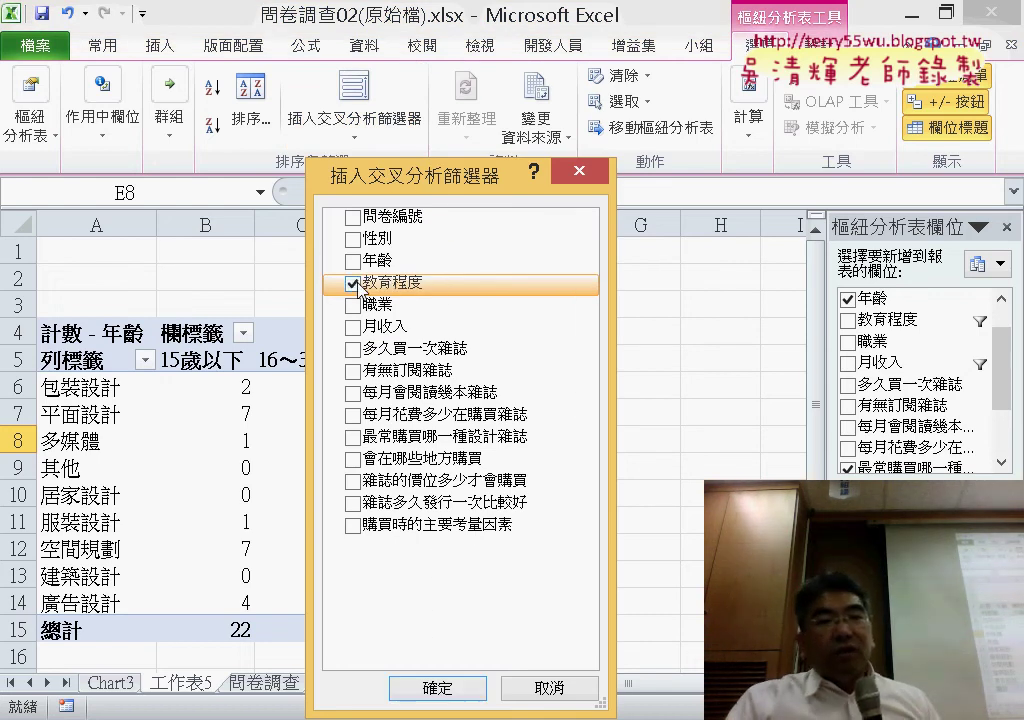
click(355, 327)
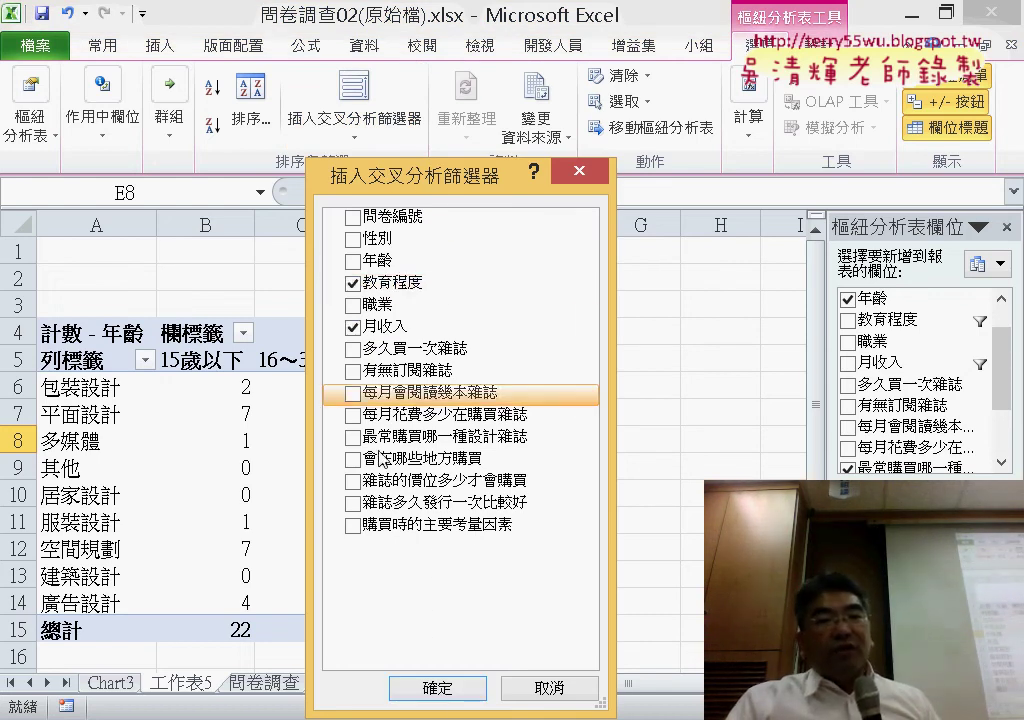
click(449, 690)
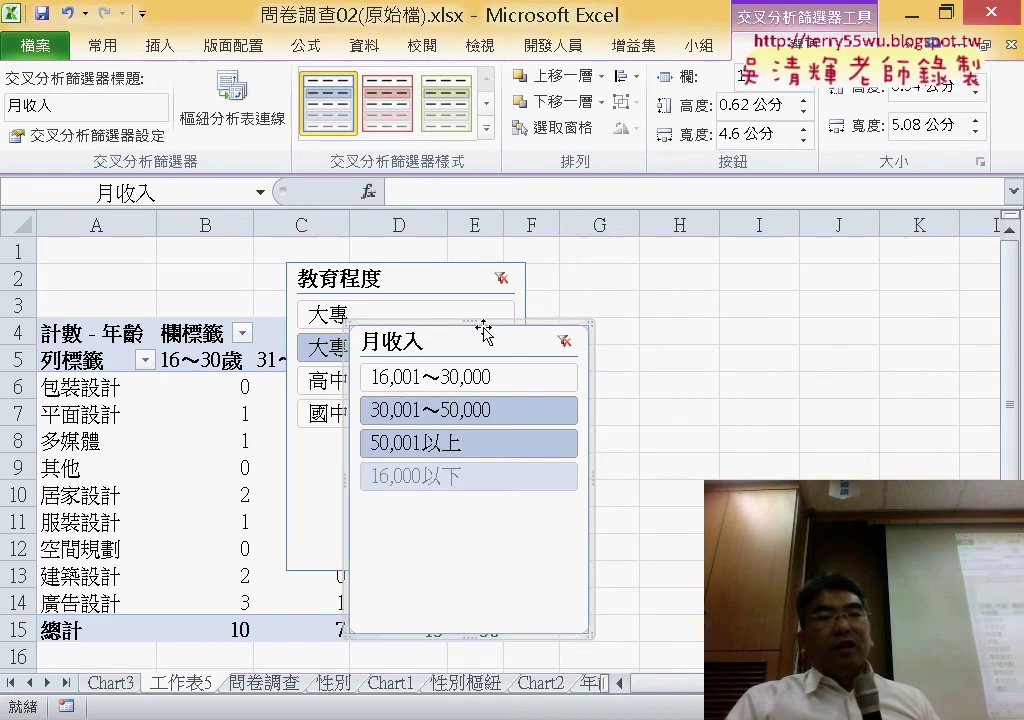
Place the 教育程度 slicer over columns F–H with the 月收入 slicer just to its right.
drag(447, 340, 818, 285)
drag(400, 274, 633, 294)
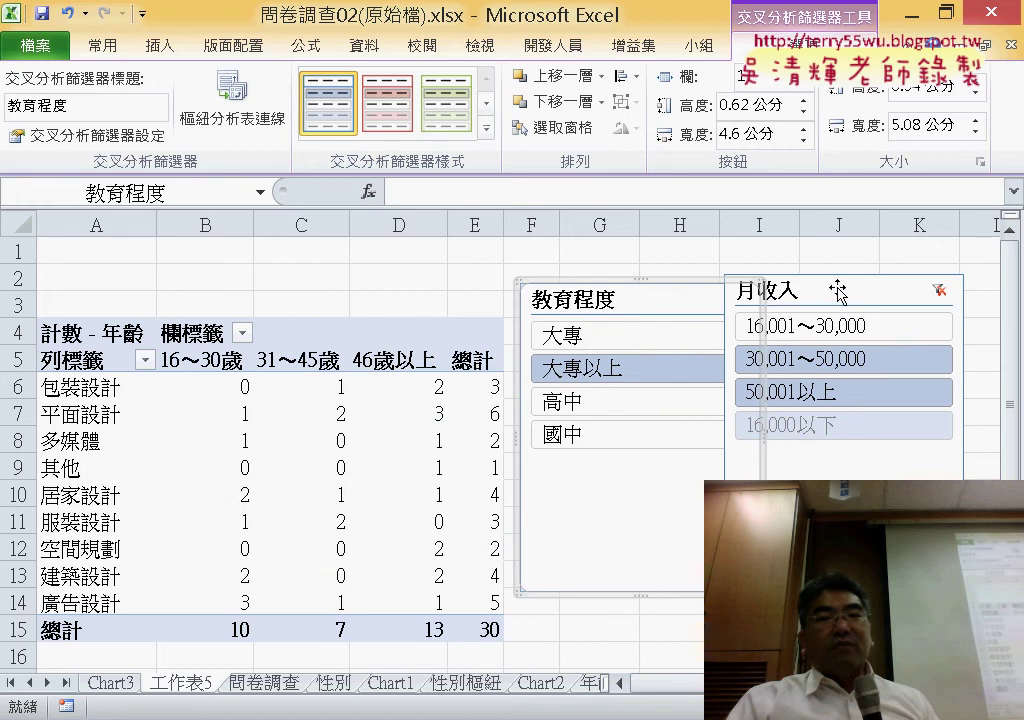
drag(841, 288, 890, 295)
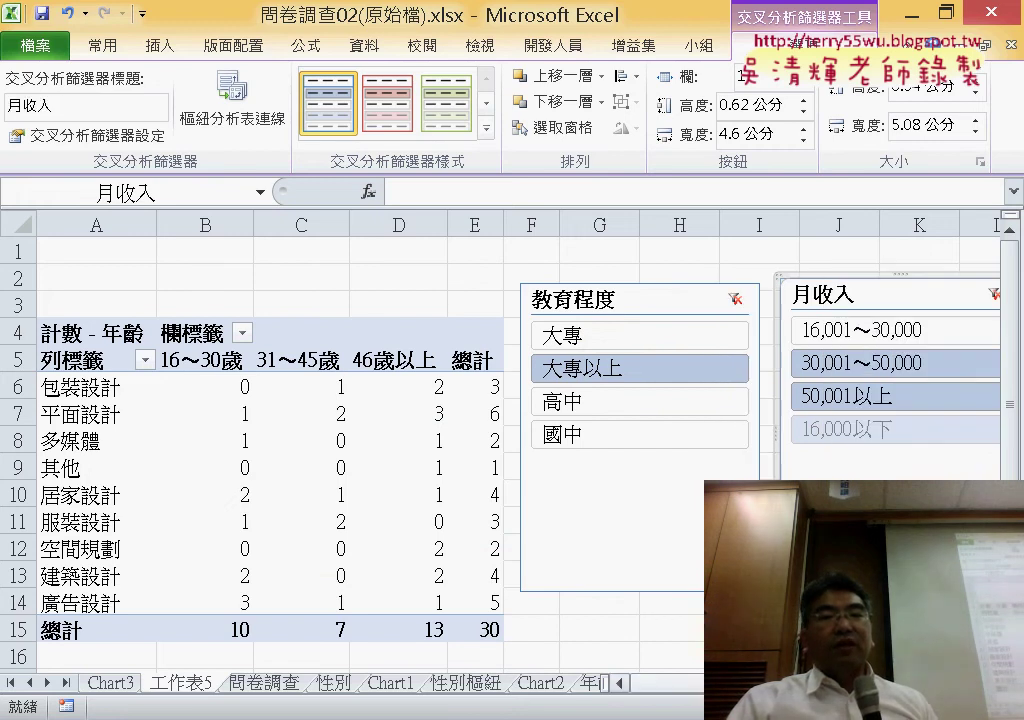
Select both 大專 and 大專以上 in the 教育程度 slicer, bringing the grand total to 62.
click(600, 340)
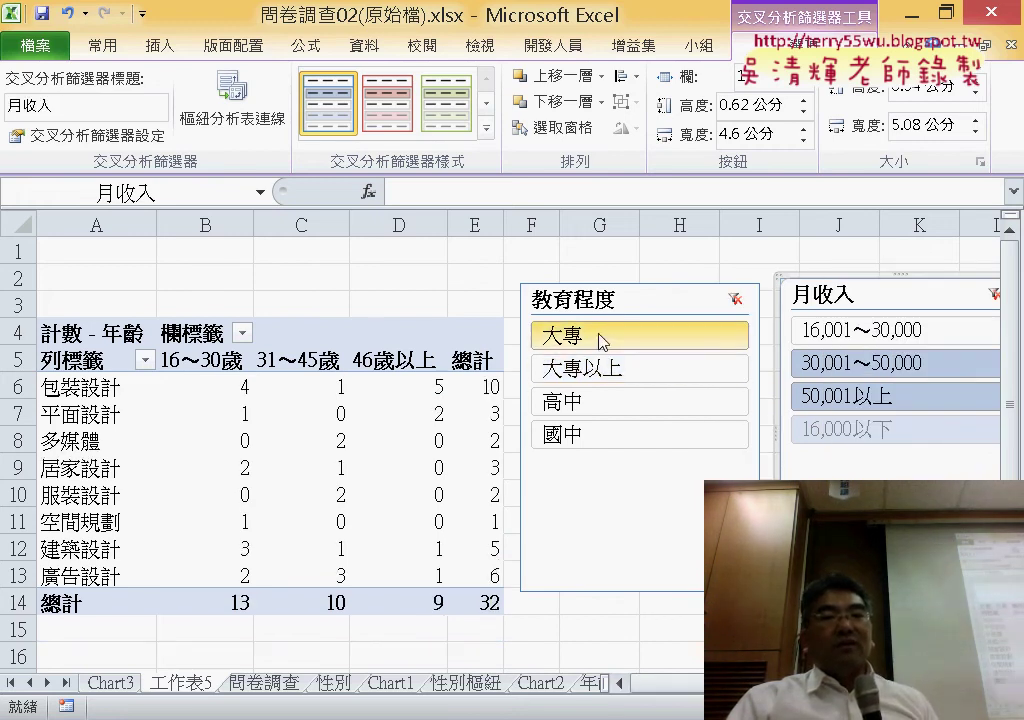
click(618, 372)
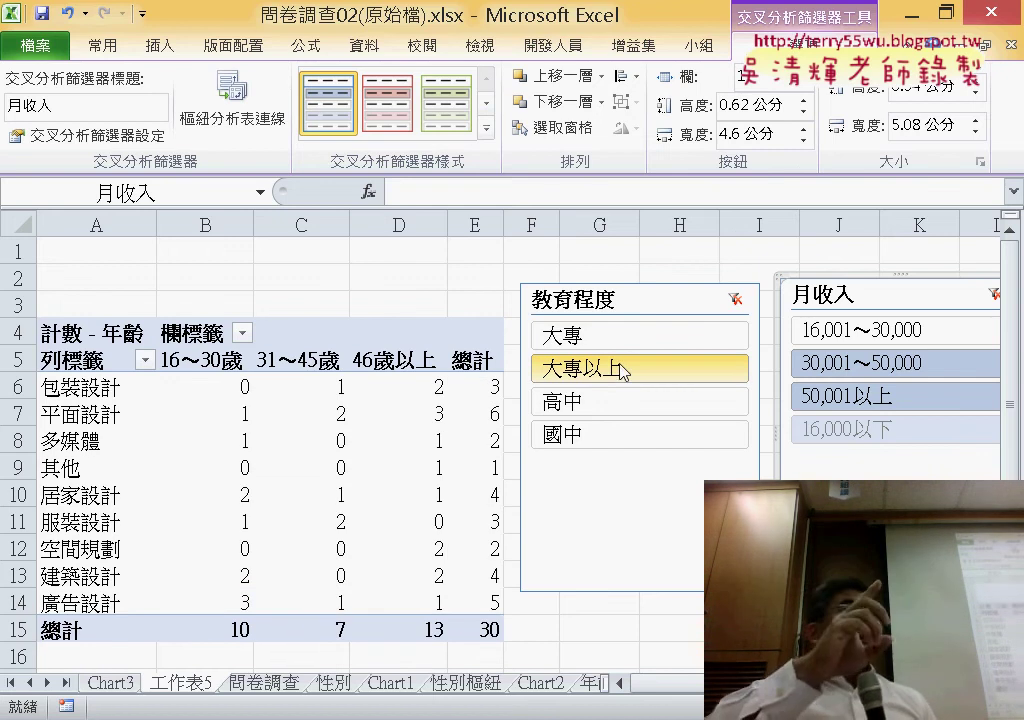
click(634, 340)
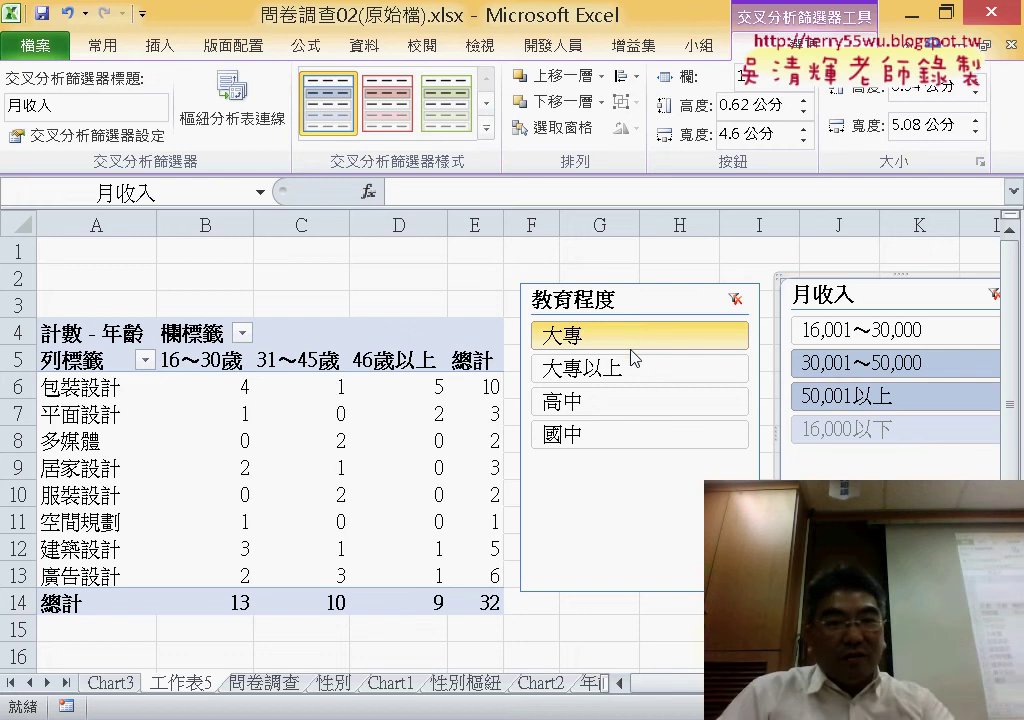
ctrl+click(631, 370)
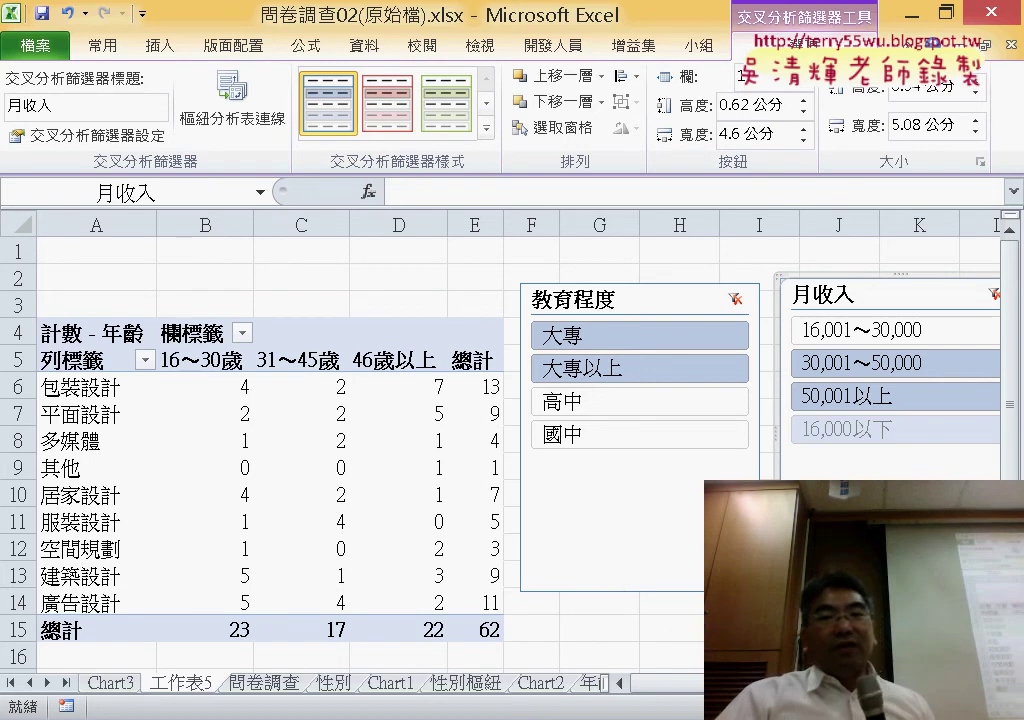
click(876, 370)
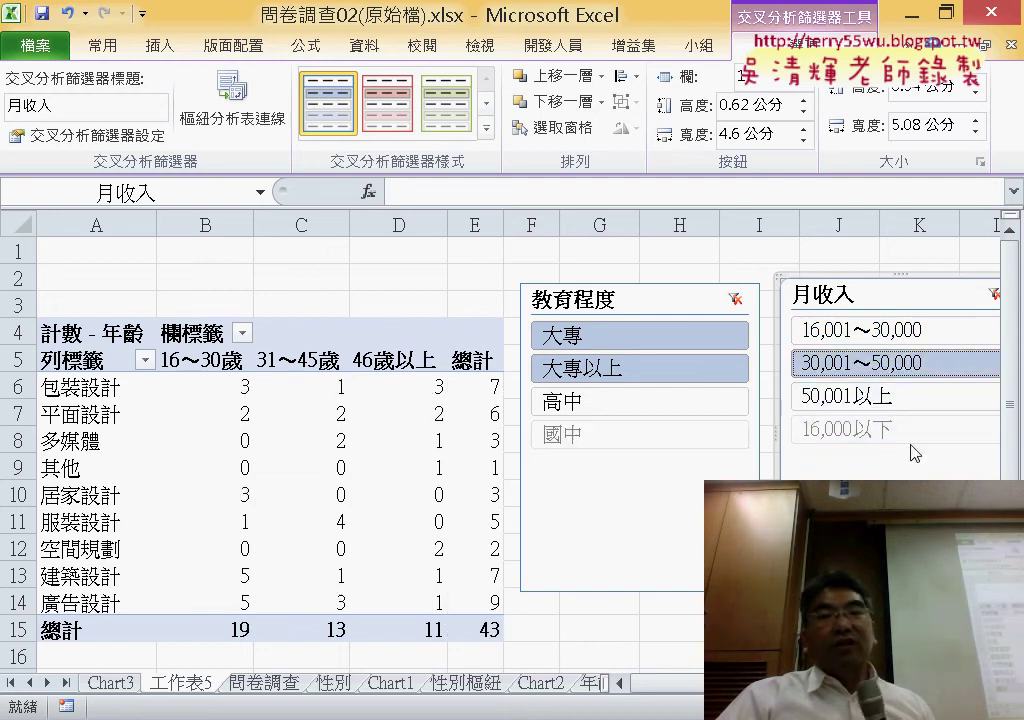
ctrl+click(882, 400)
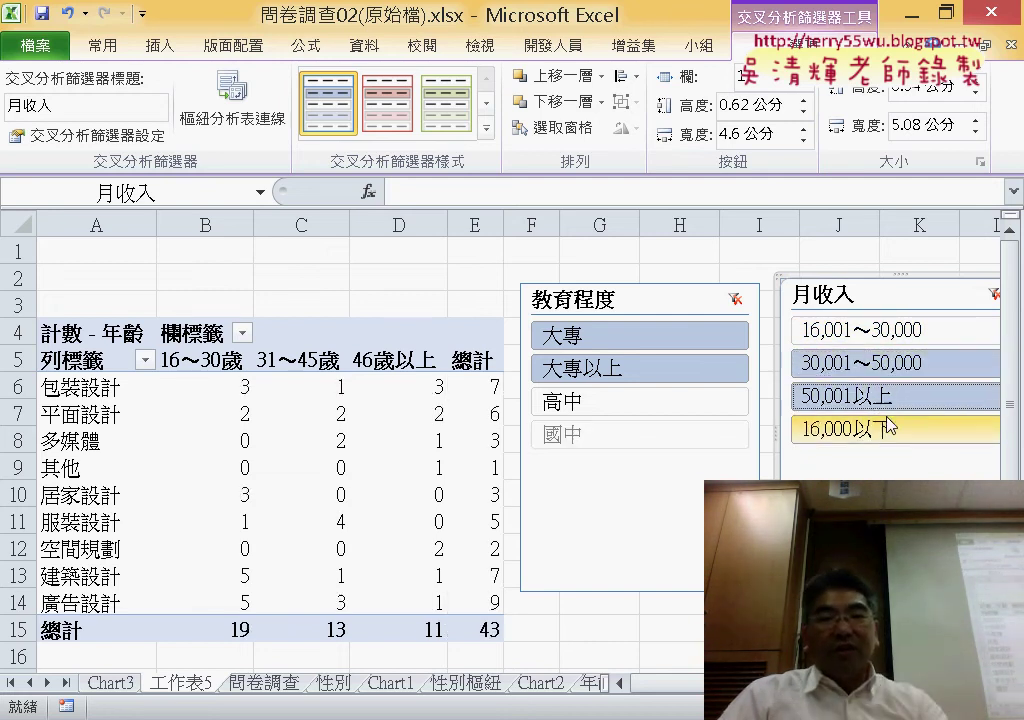
ctrl+click(886, 429)
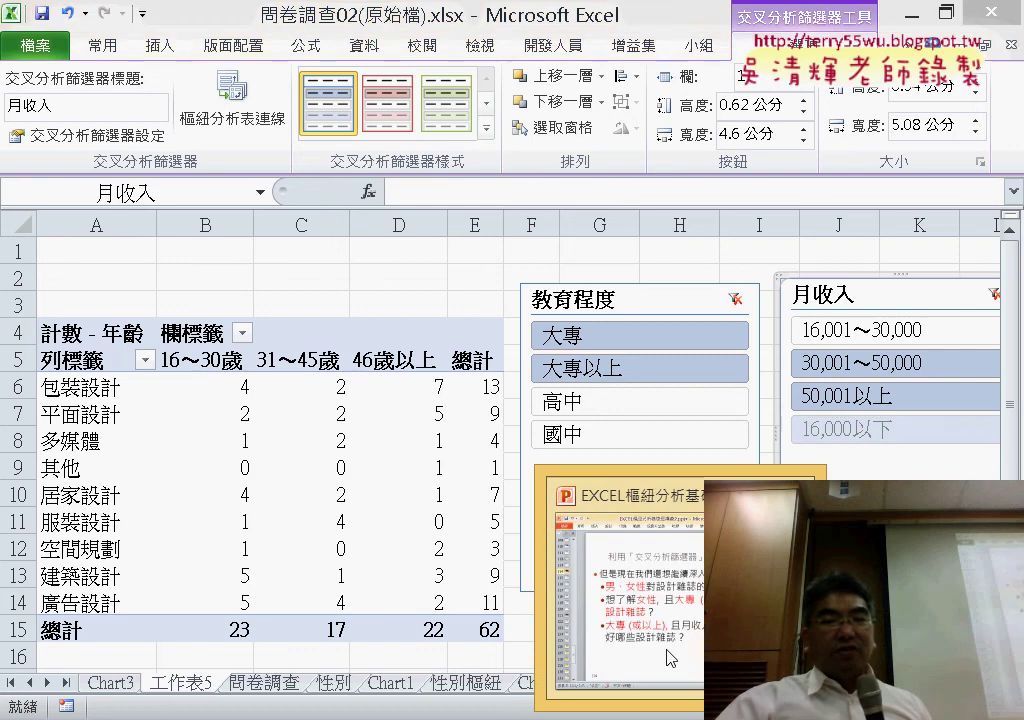
Return to PowerPoint and scroll to slide 120, 範例：PC硬體零件銷貨分析.
click(610, 650)
scroll(556, 505, down, 1)
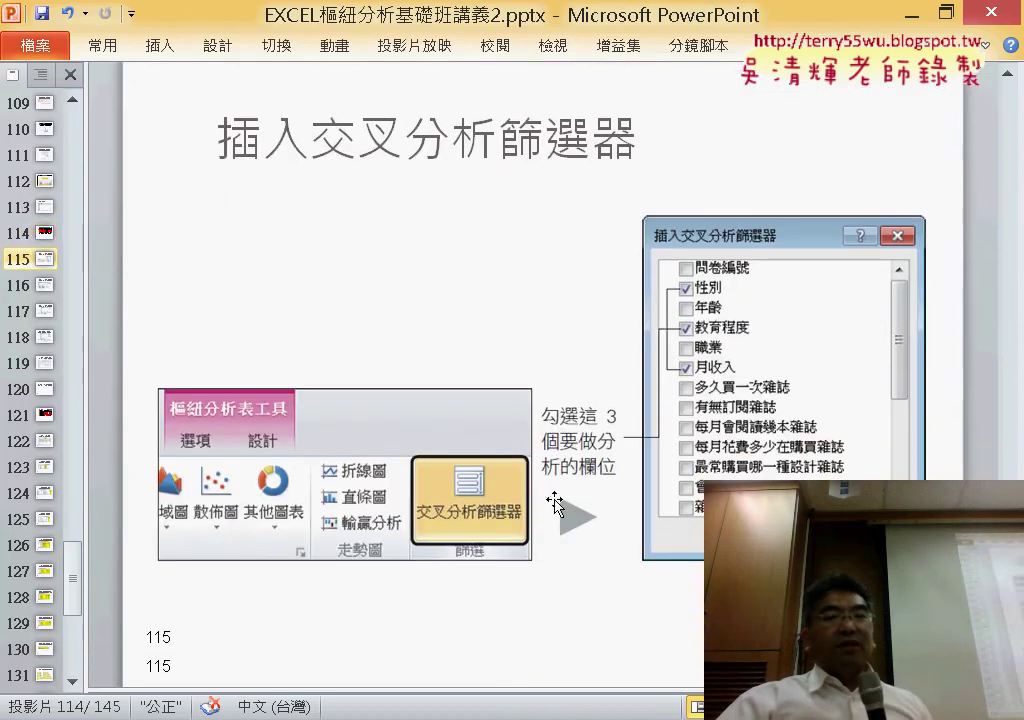
scroll(556, 505, down, 2)
scroll(558, 502, down, 1)
scroll(563, 496, down, 2)
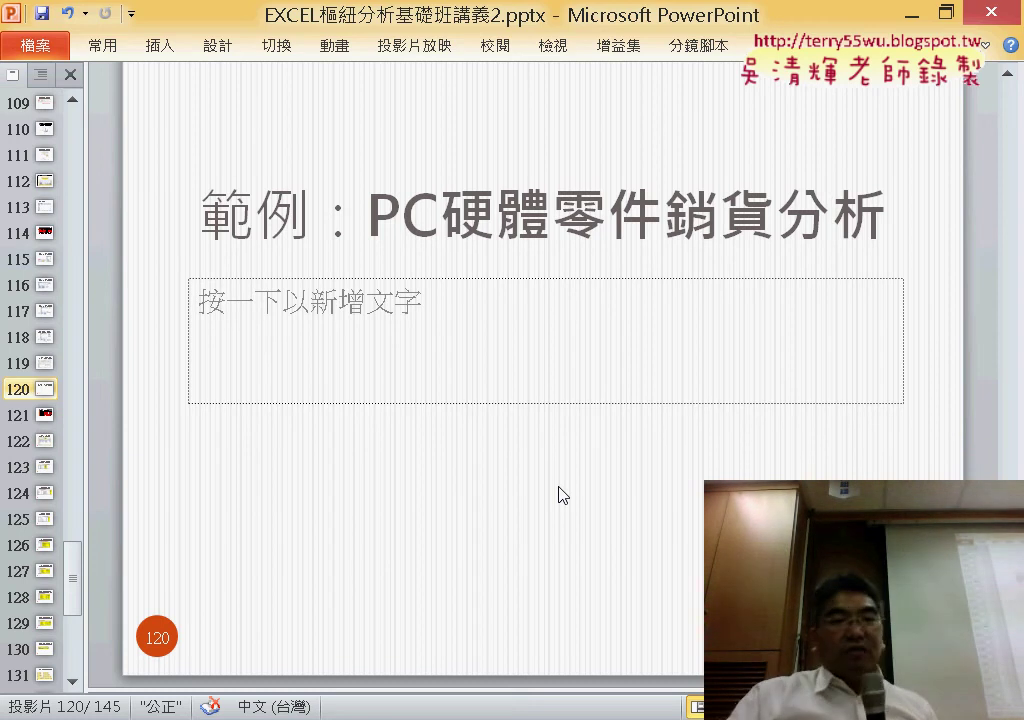
Open PC硬體零件銷貨系統分析(原始檔).xls from the _範例檔(樞紐分析)_台南 sample folder.
mouse_move(358, 676)
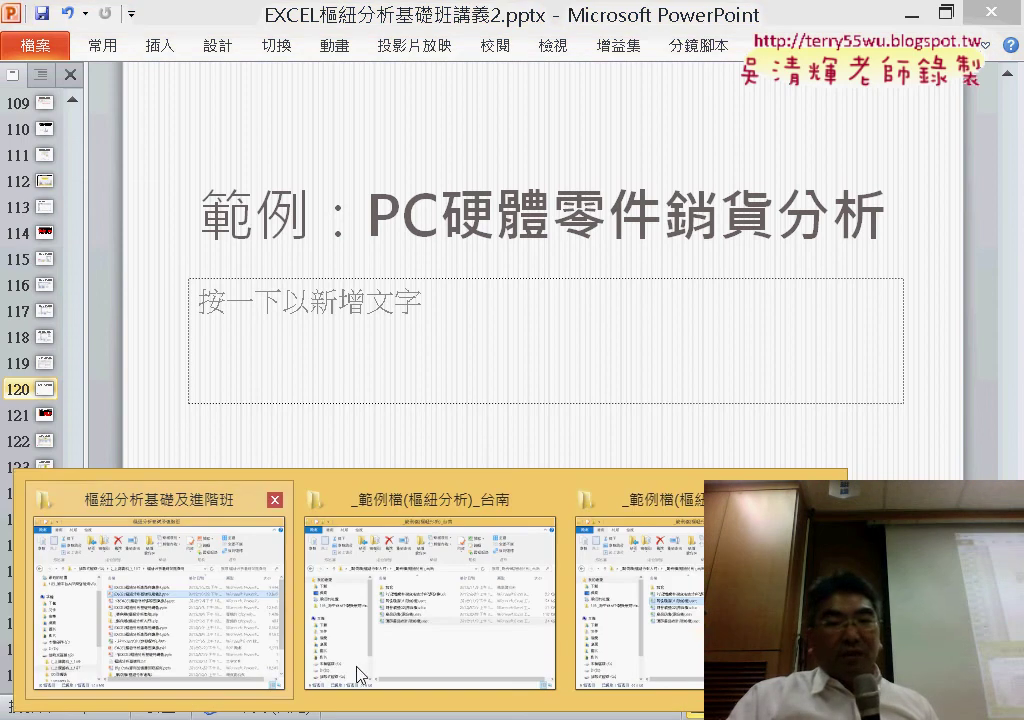
click(661, 573)
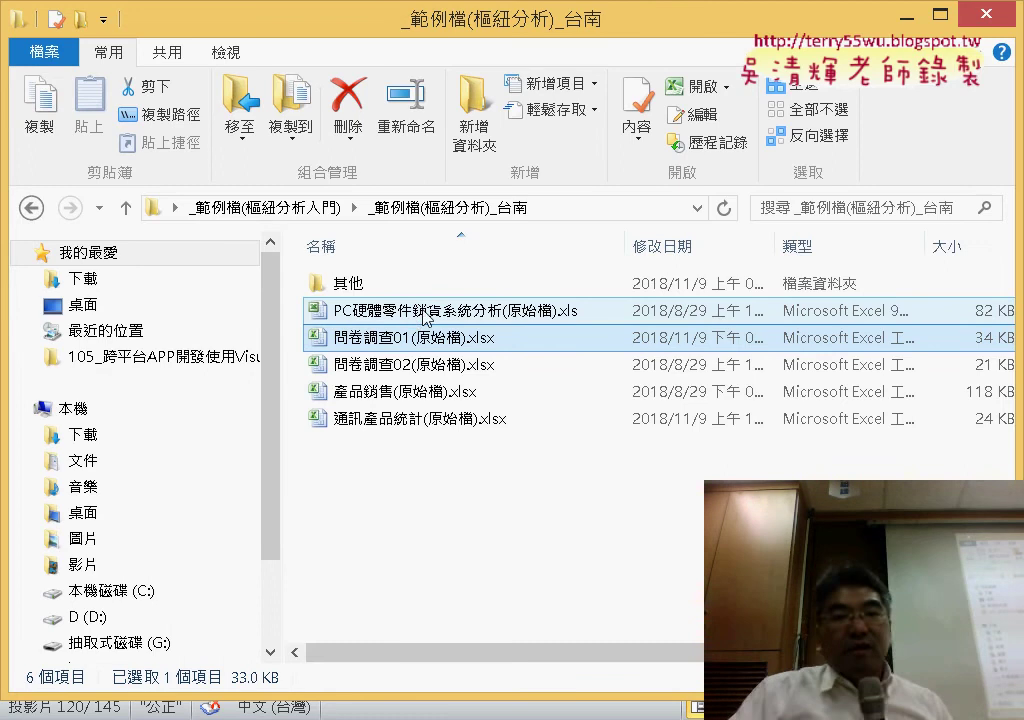
double_click(486, 313)
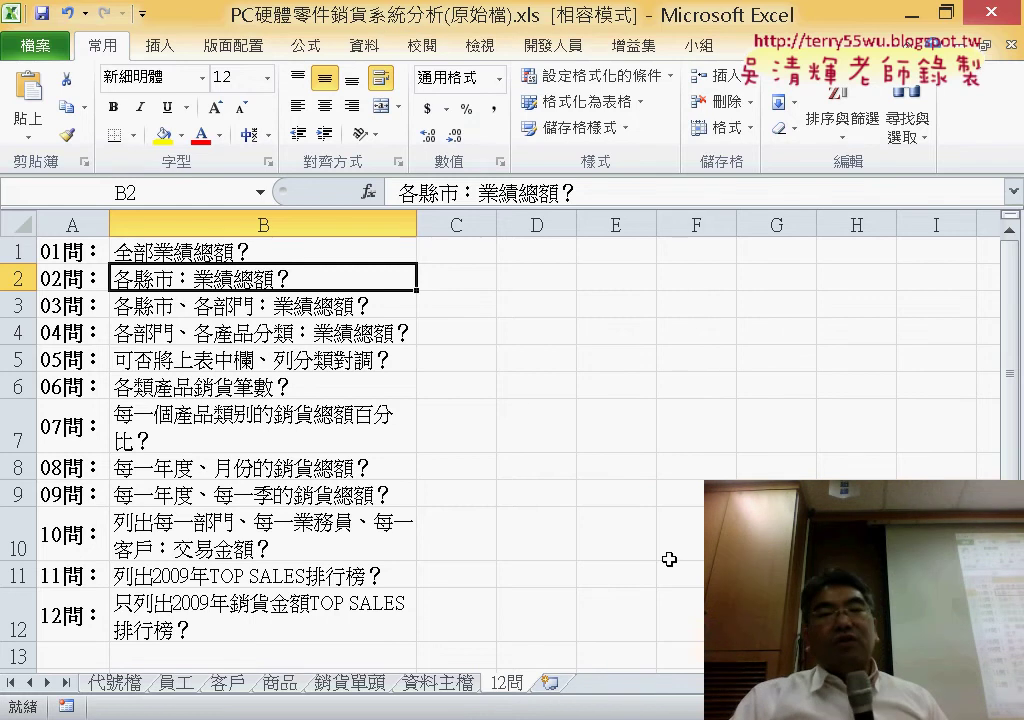
key(alt+Tab)
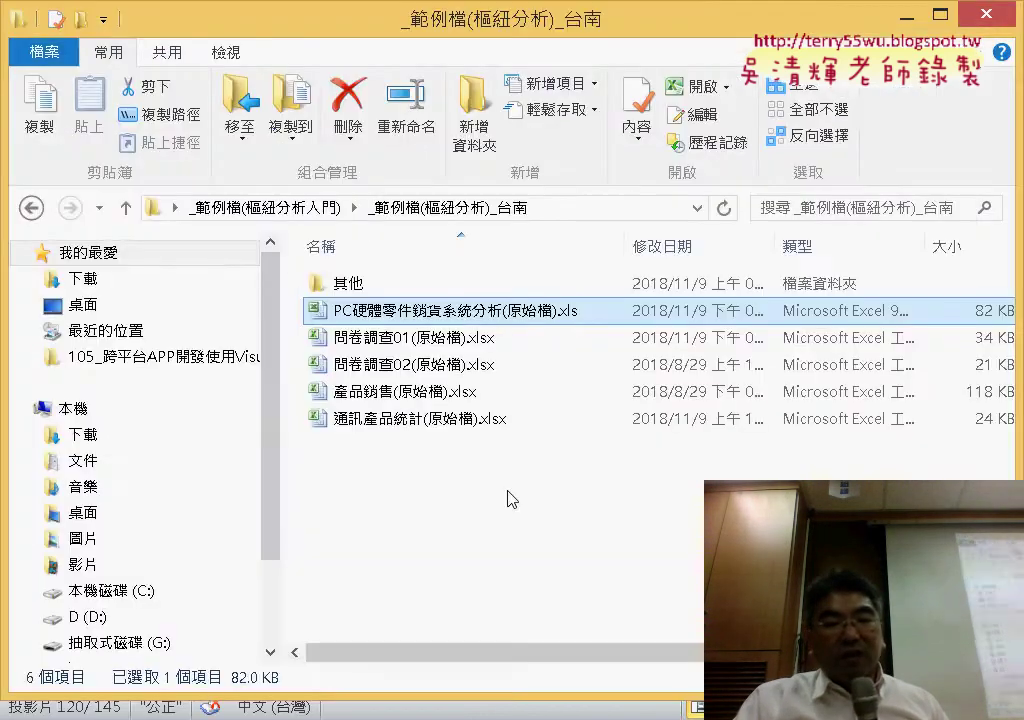
key(alt+Tab)
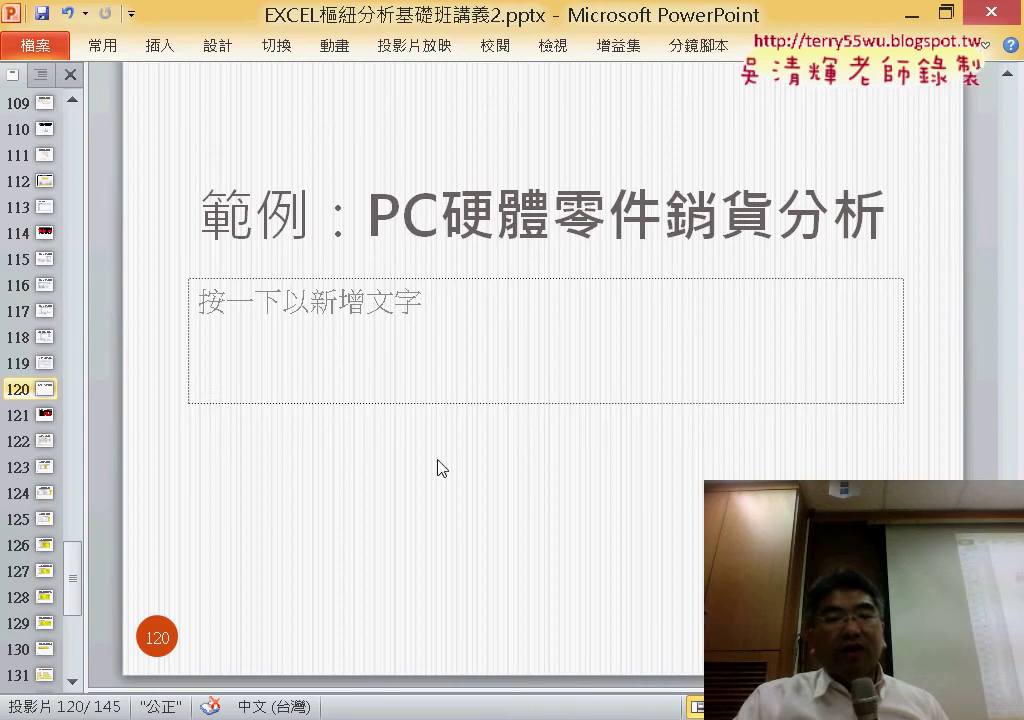
key(alt+Tab)
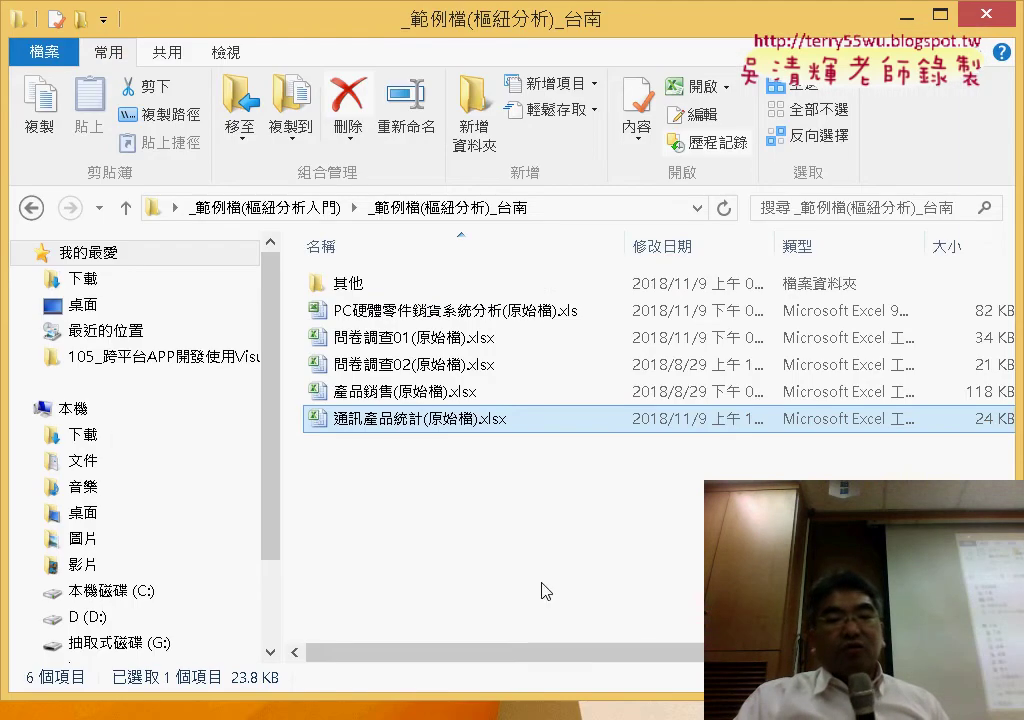
Switch to the PC parts workbook and go to its 資料主檔 sales data sheet.
key(alt+Tab)
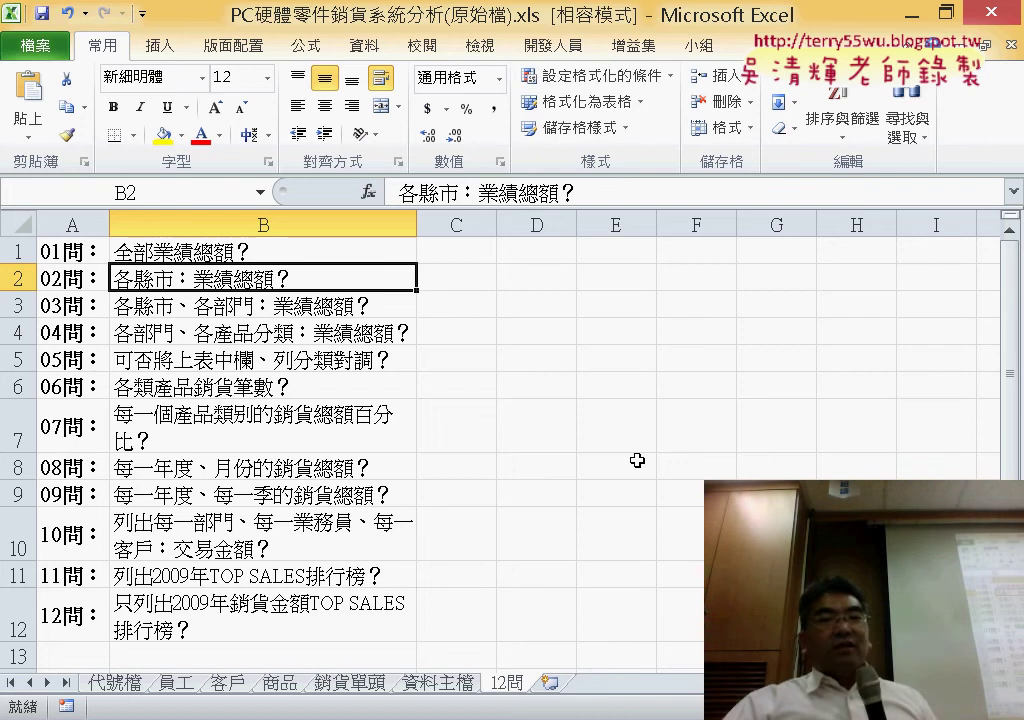
click(246, 251)
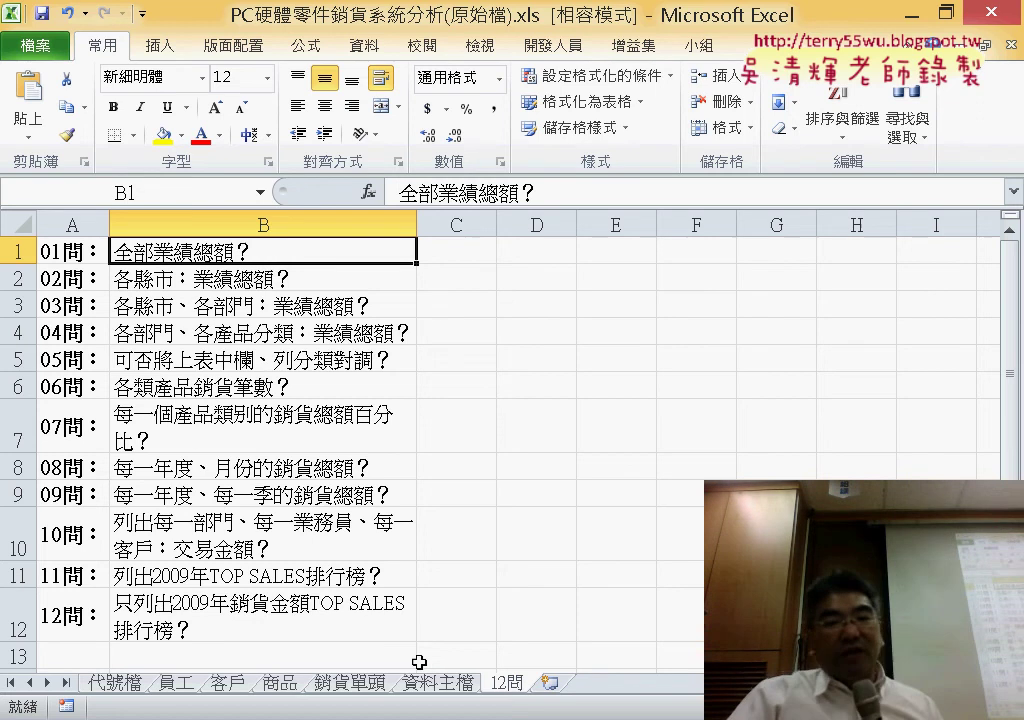
click(440, 684)
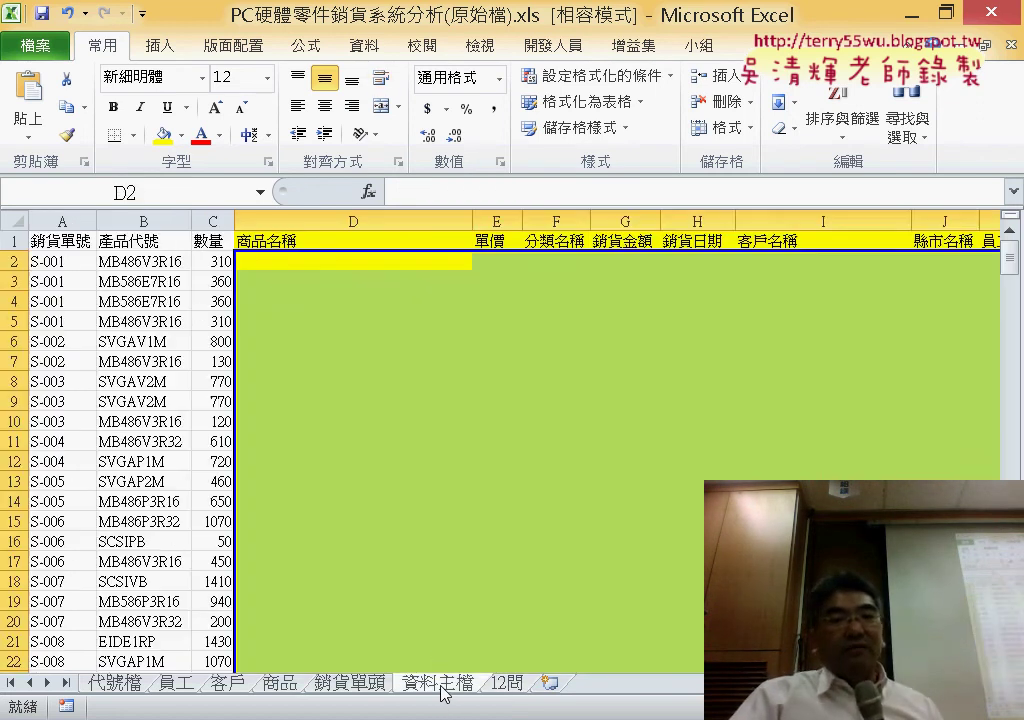
Review the empty name columns on the 員工 and 客戶 sheets, ending on the 代號檔 sheet.
click(375, 301)
click(386, 259)
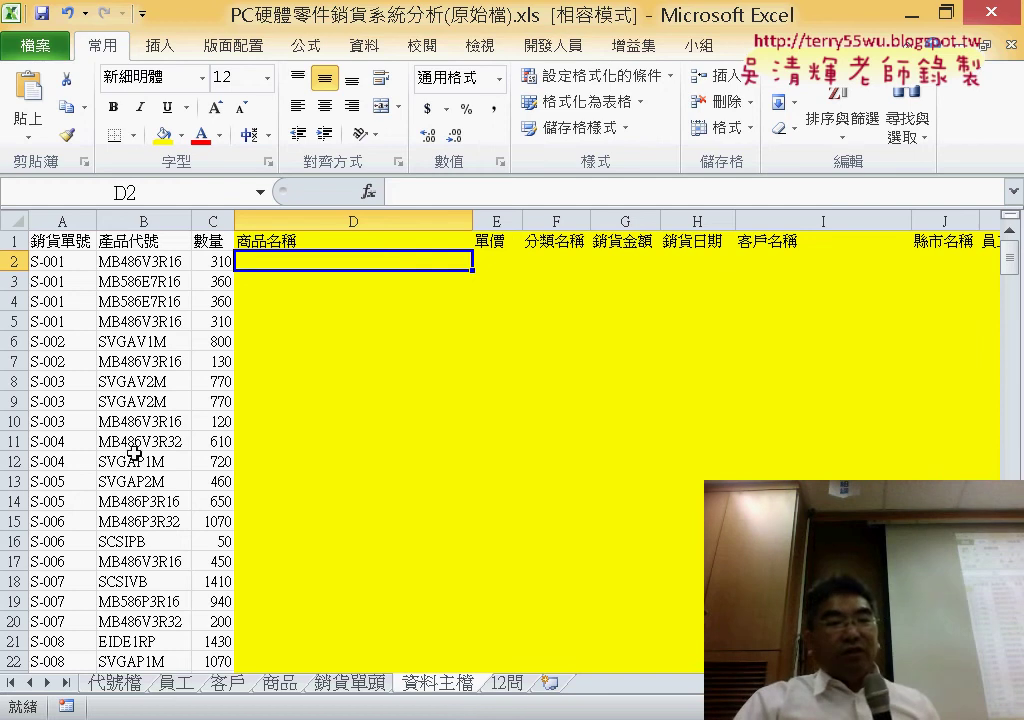
click(194, 685)
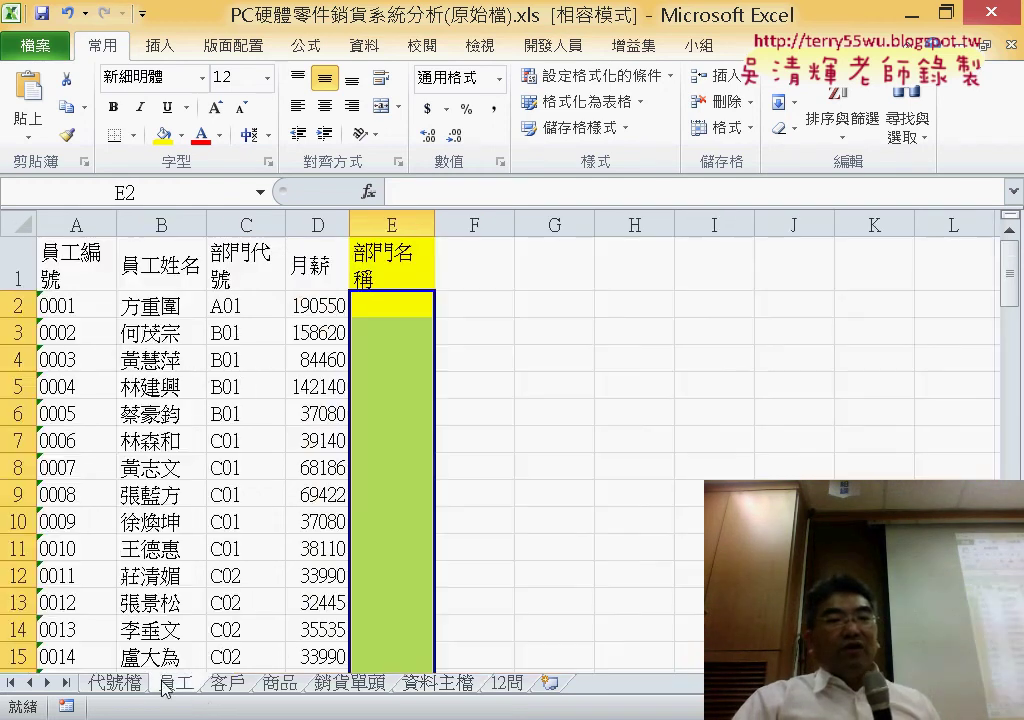
click(105, 686)
click(180, 687)
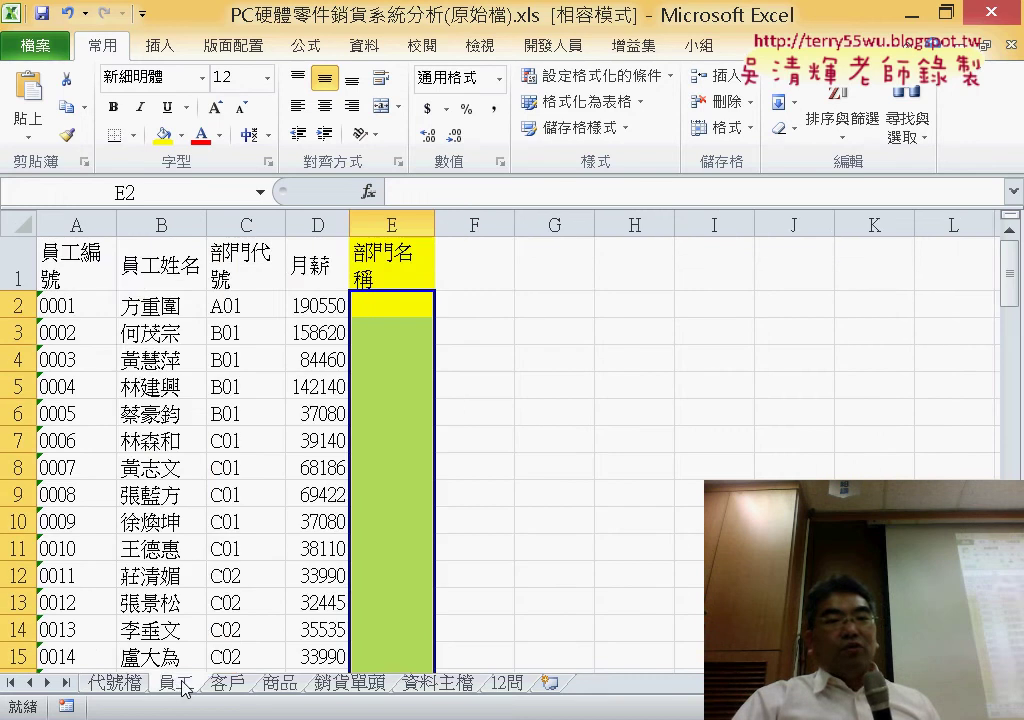
click(229, 685)
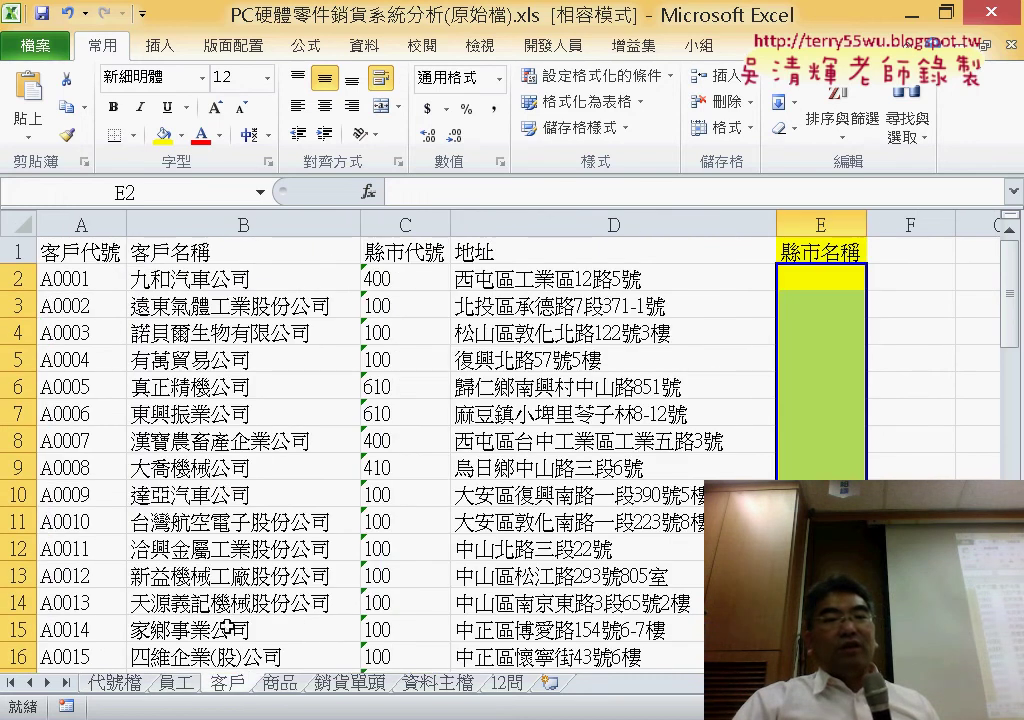
click(117, 686)
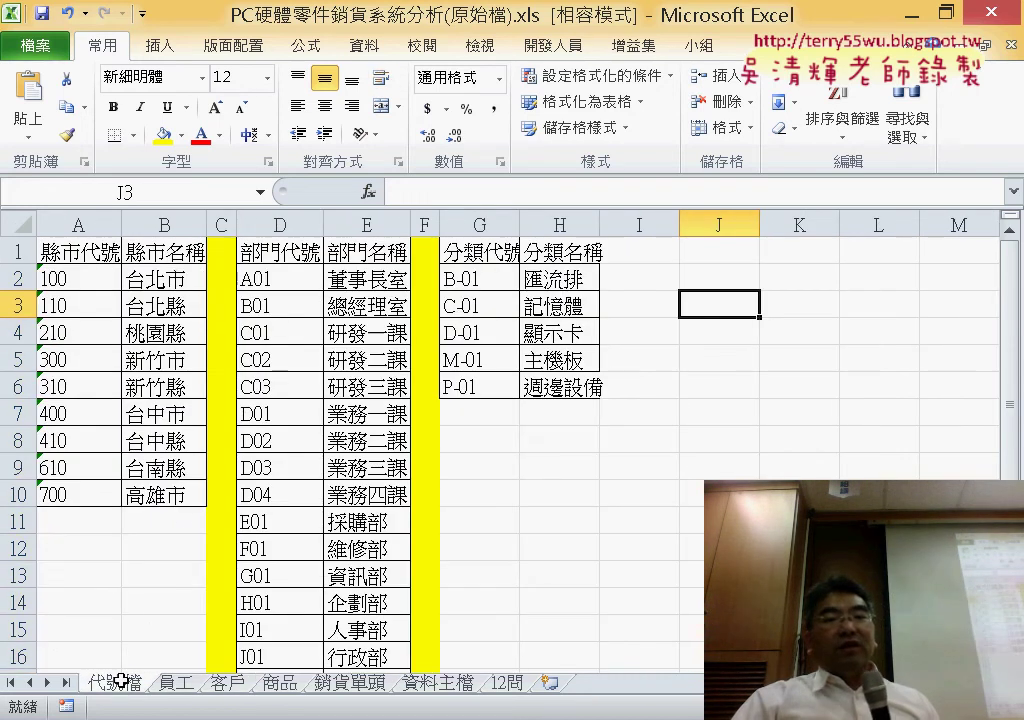
Widen column E on the 員工 sheet so 部門名稱 fits on one line.
click(193, 685)
click(390, 304)
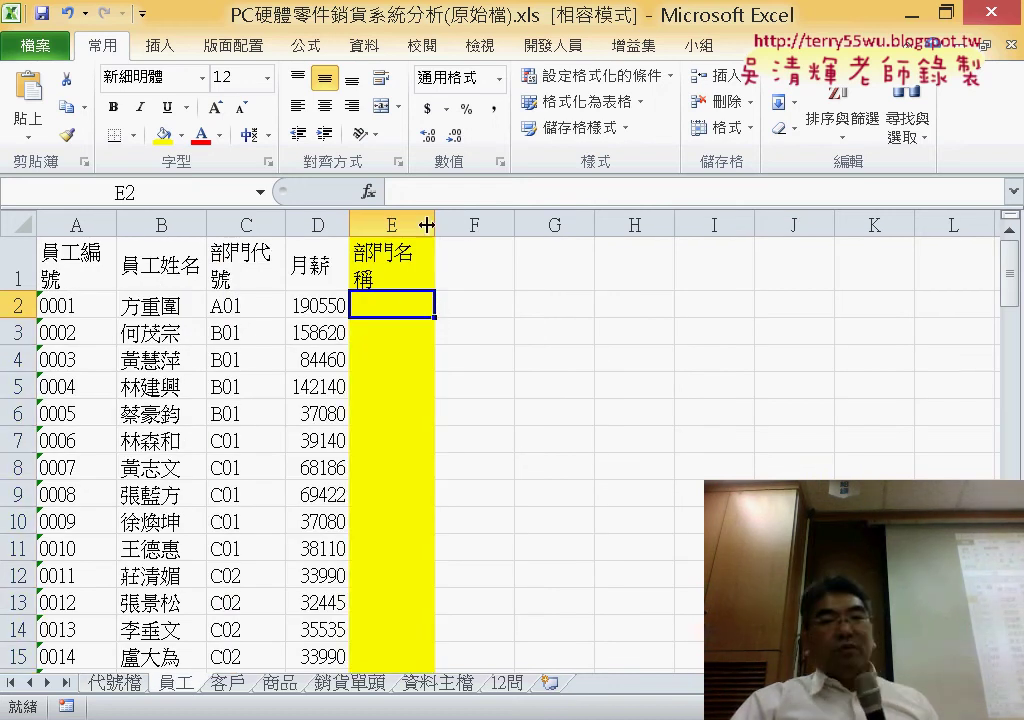
drag(432, 225, 475, 225)
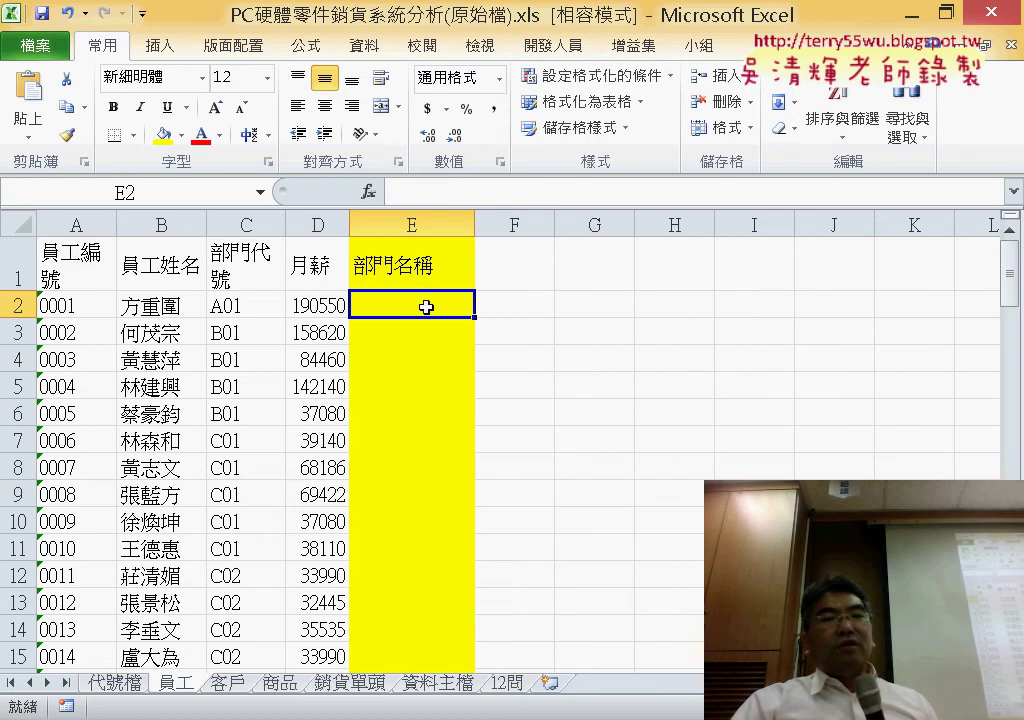
click(239, 316)
Autofit columns D and E (部門代號, 部門名稱) on the 代號檔 sheet.
click(114, 683)
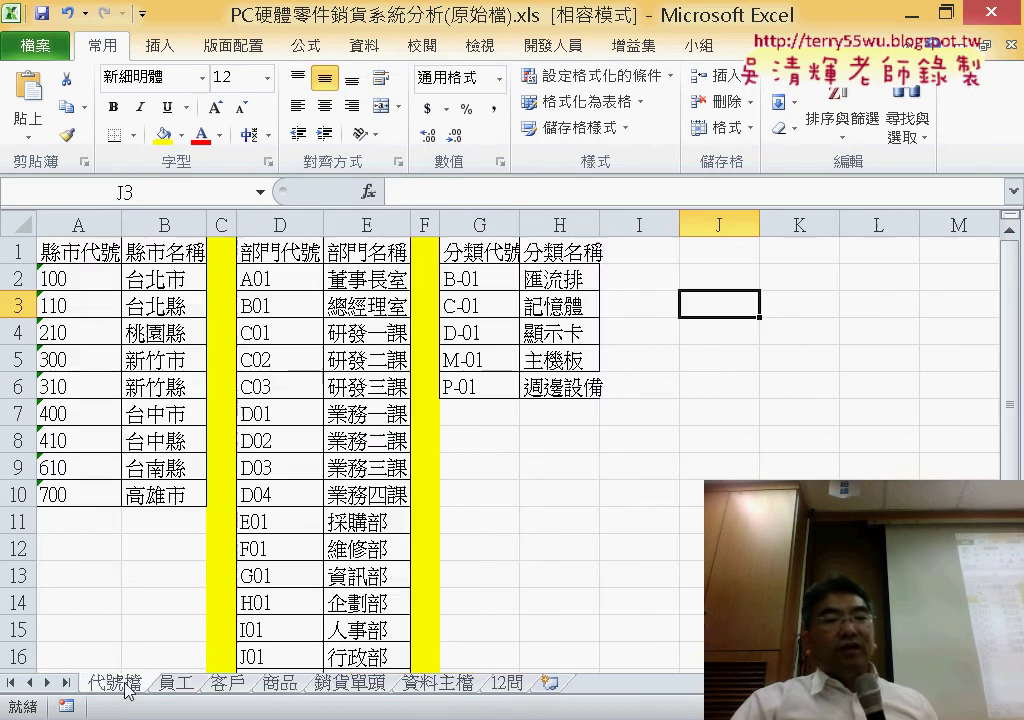
double_click(324, 217)
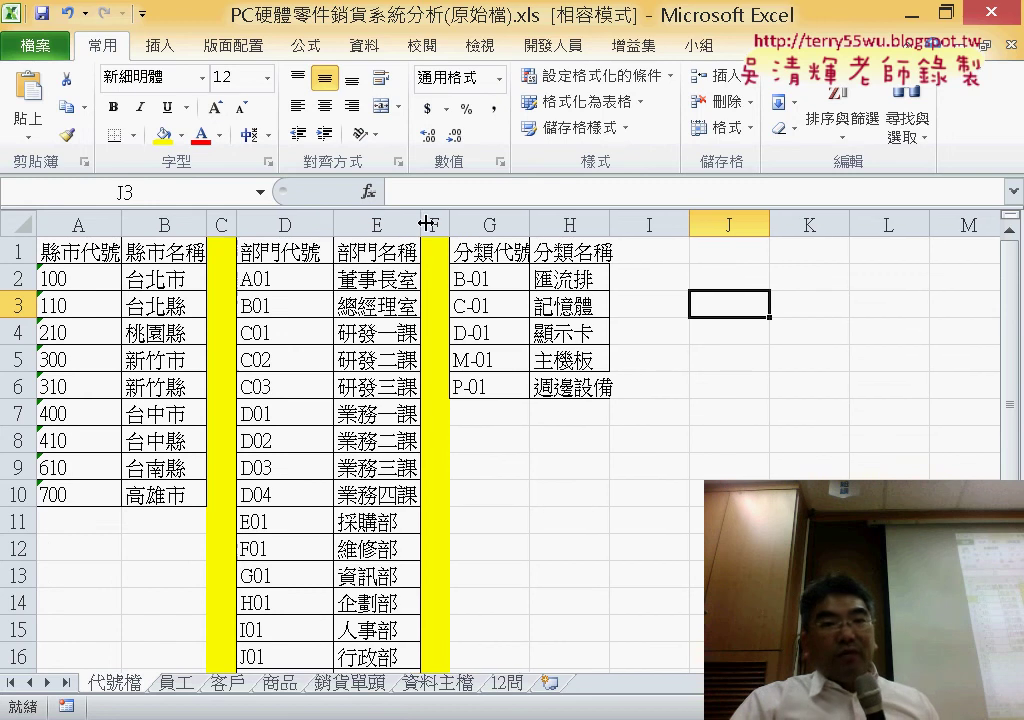
double_click(419, 222)
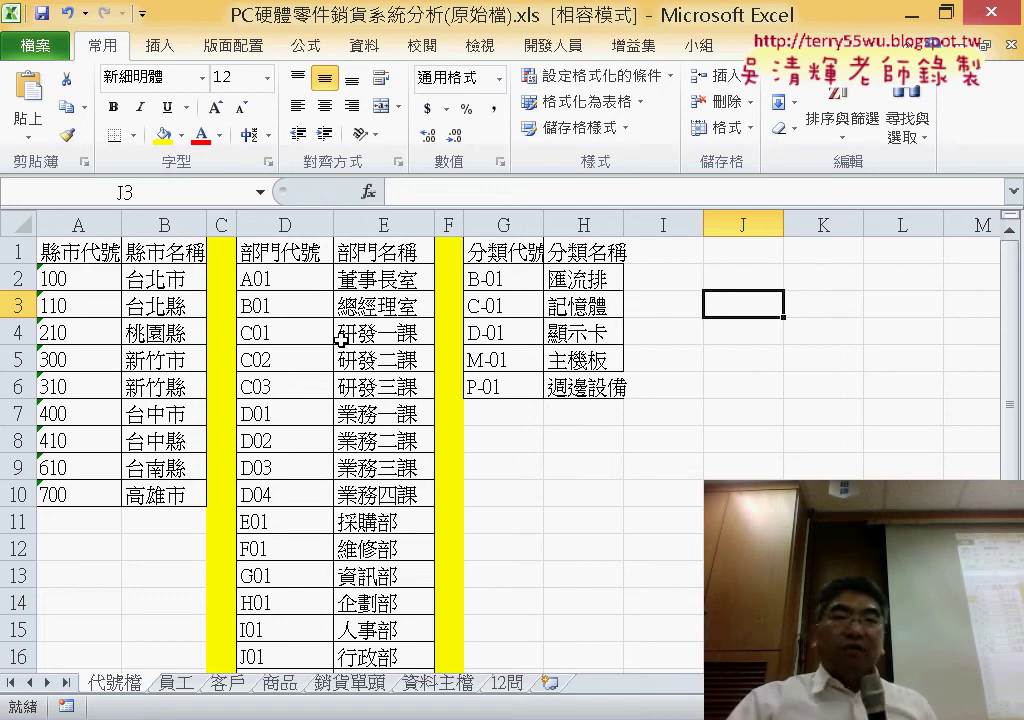
Delete all seven defined range names in the Name Manager.
click(306, 45)
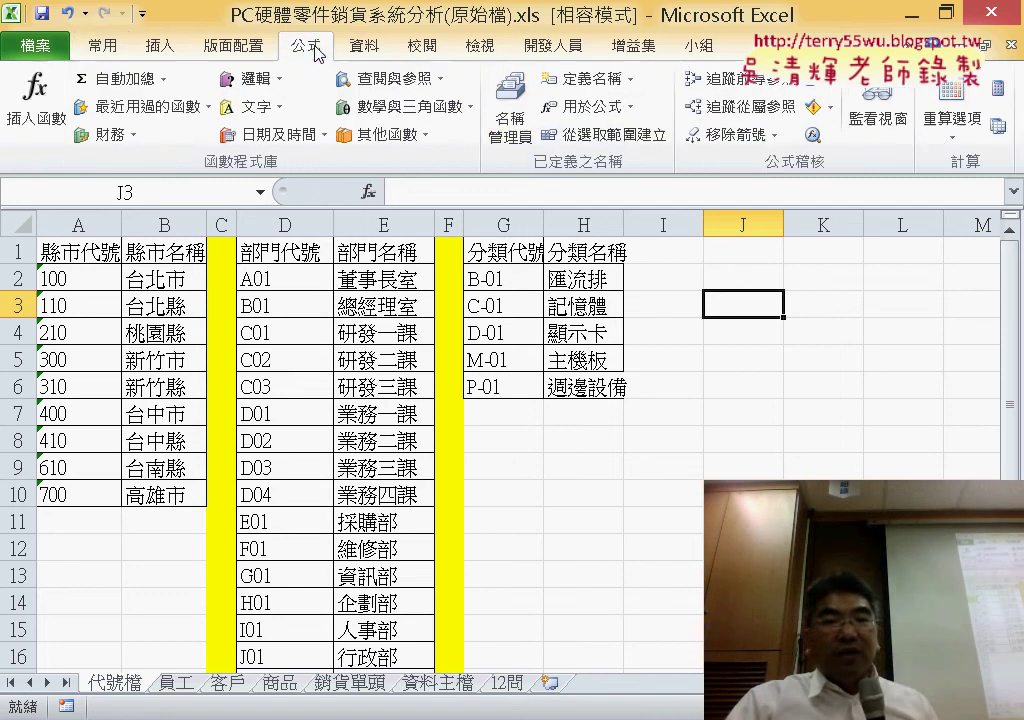
click(515, 105)
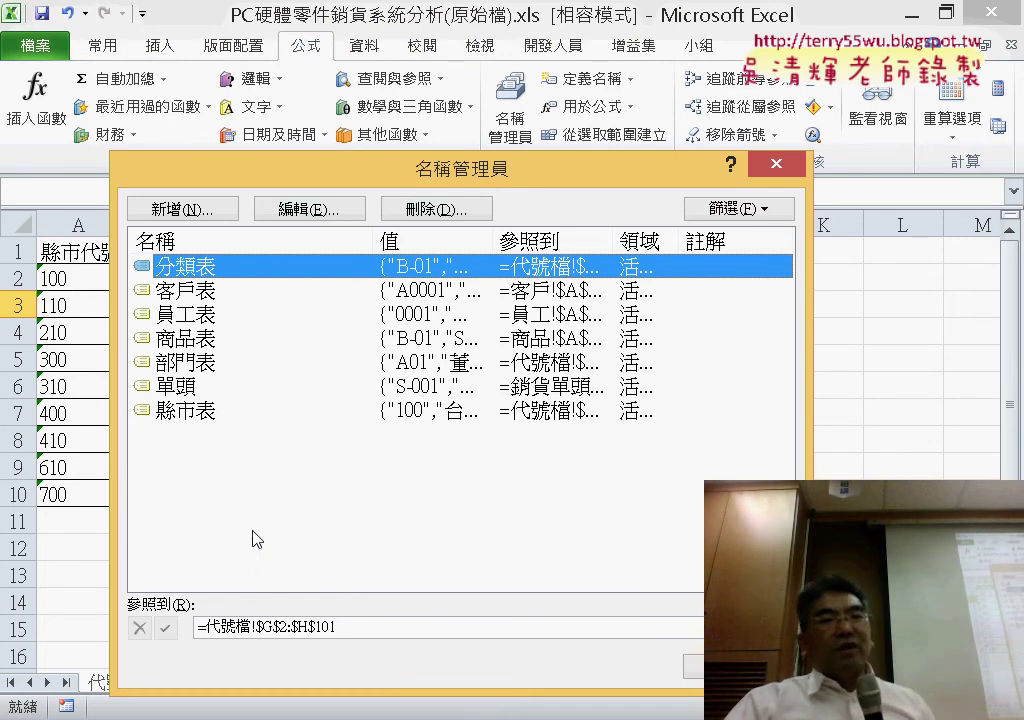
drag(252, 520, 158, 248)
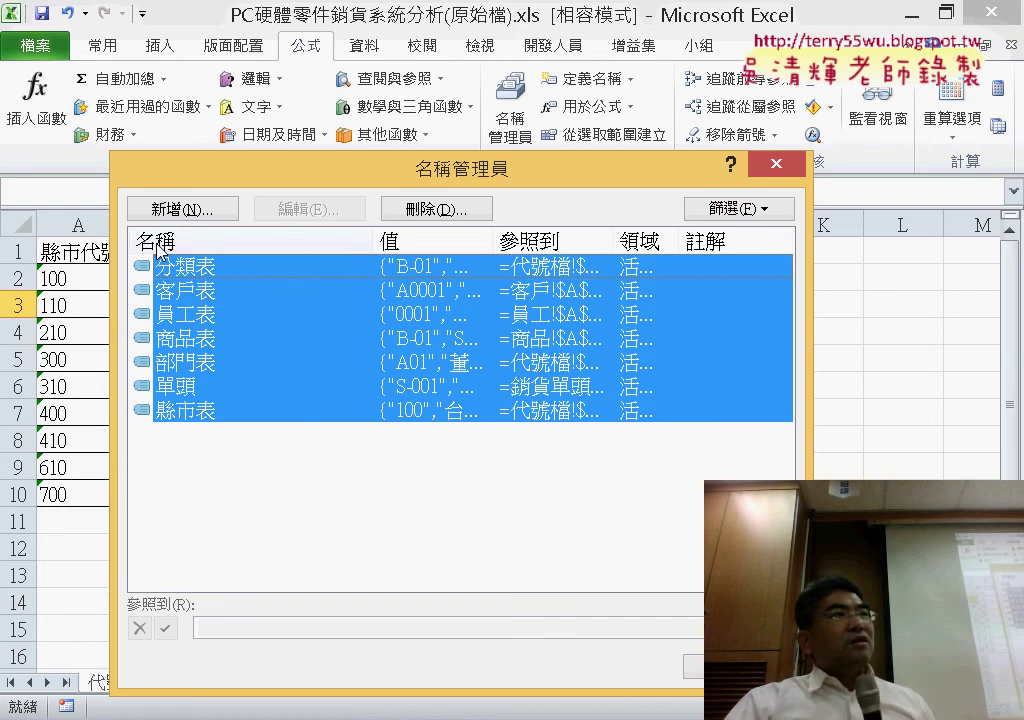
click(450, 206)
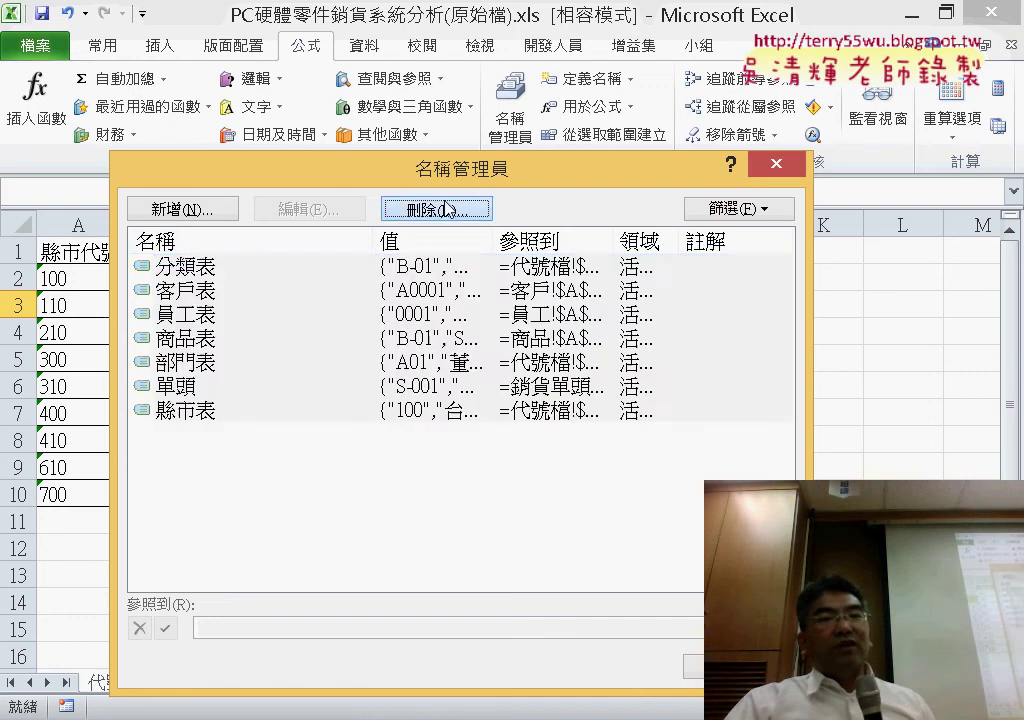
click(472, 432)
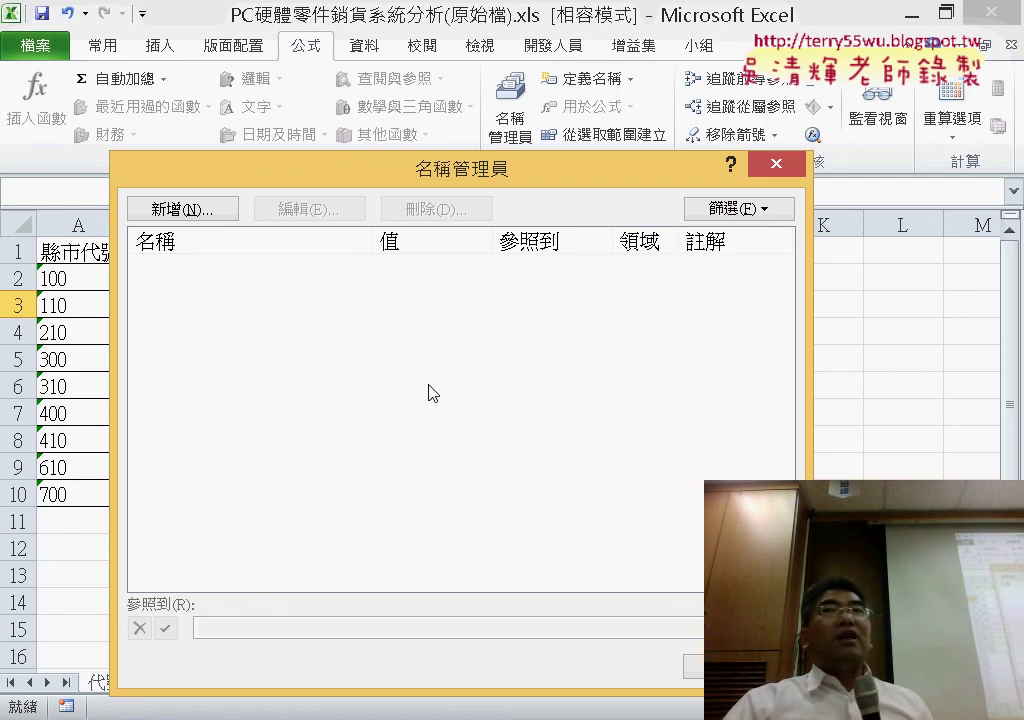
Close the Name Manager, then reopen it to confirm no names remain and close it.
drag(452, 177, 569, 68)
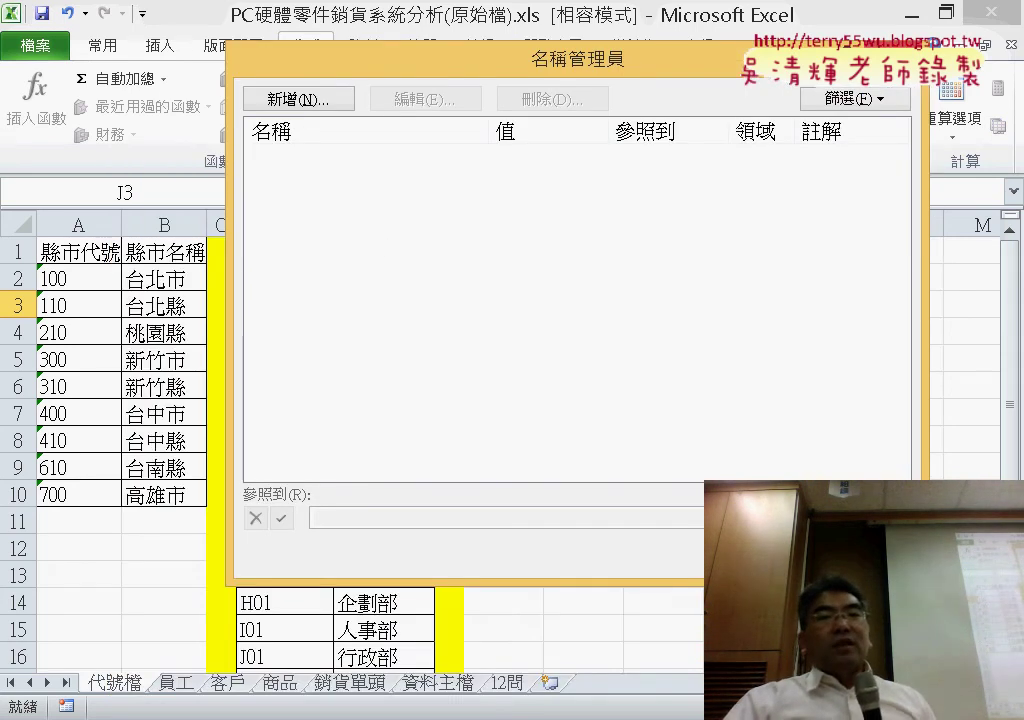
key(Escape)
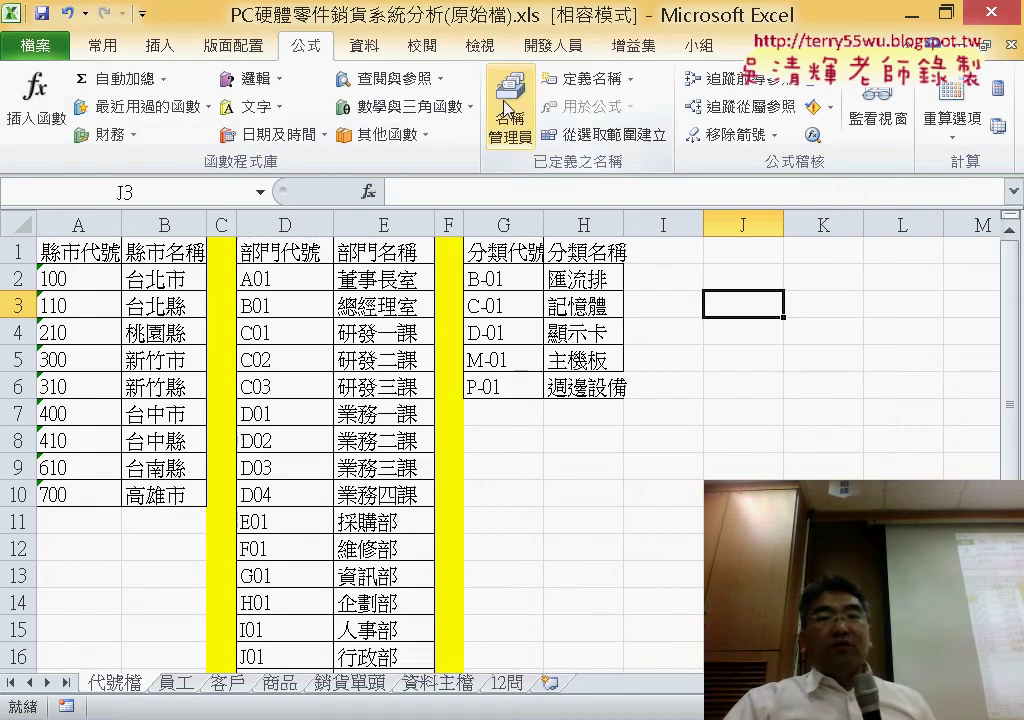
click(507, 107)
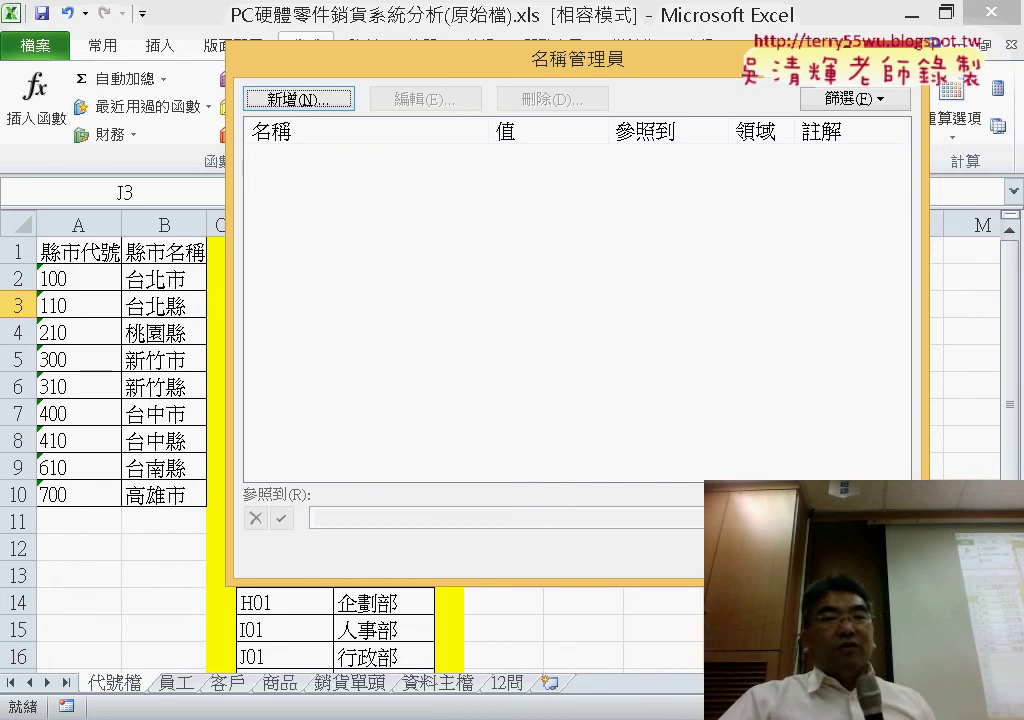
key(Escape)
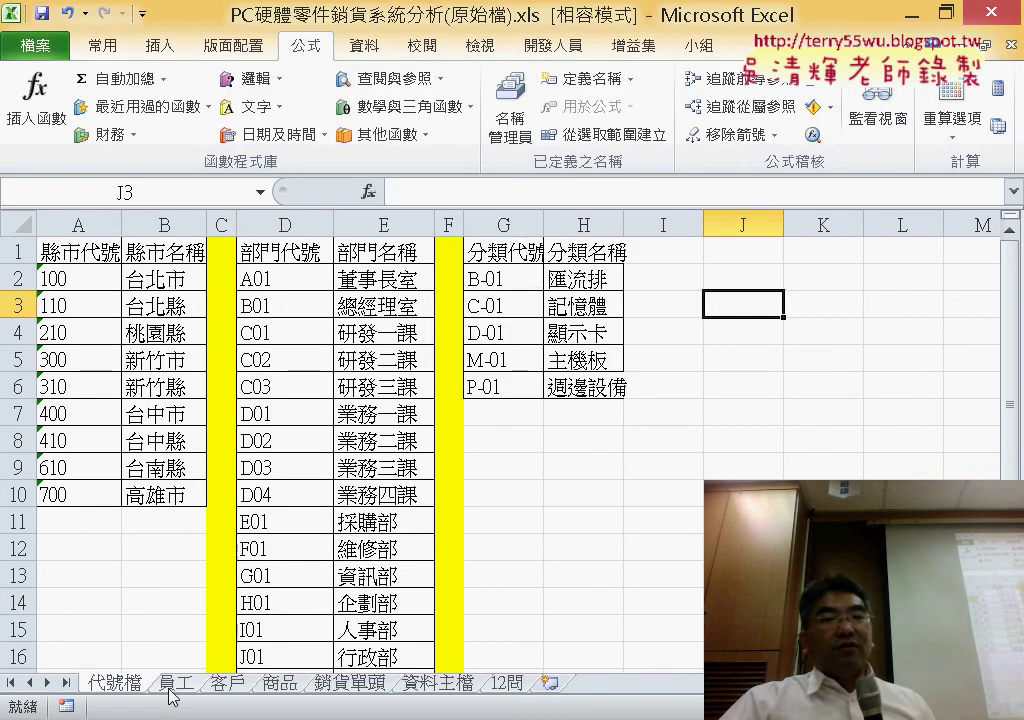
Check the lookup sources for department E2 on 員工 and city code C2 on 客戶.
click(172, 692)
click(400, 298)
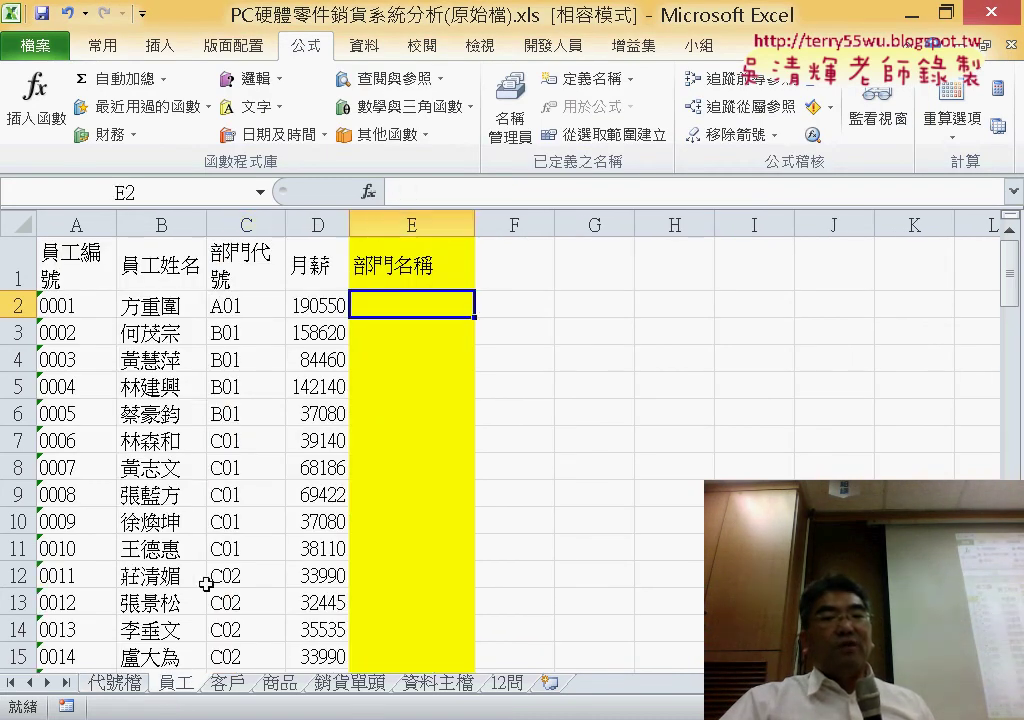
click(228, 683)
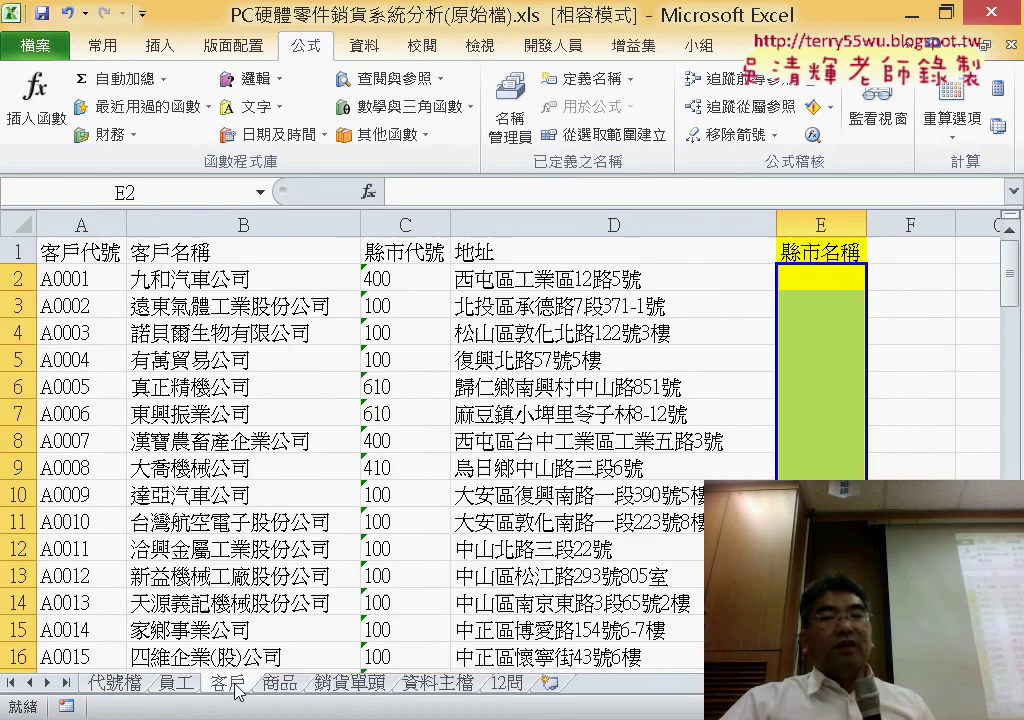
click(826, 284)
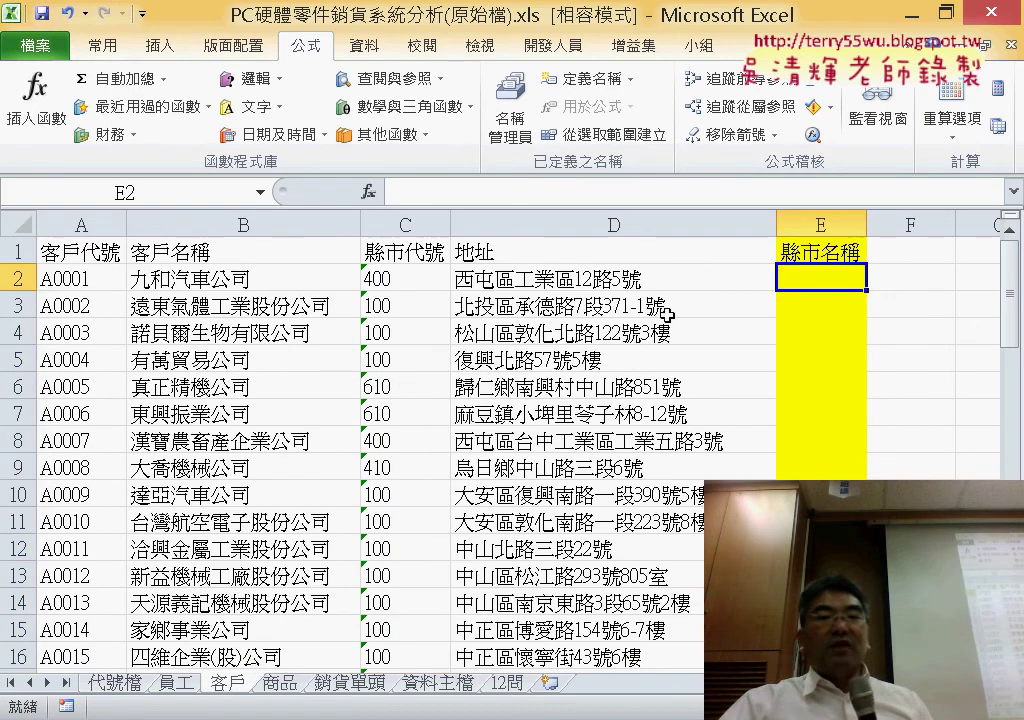
click(424, 286)
click(110, 683)
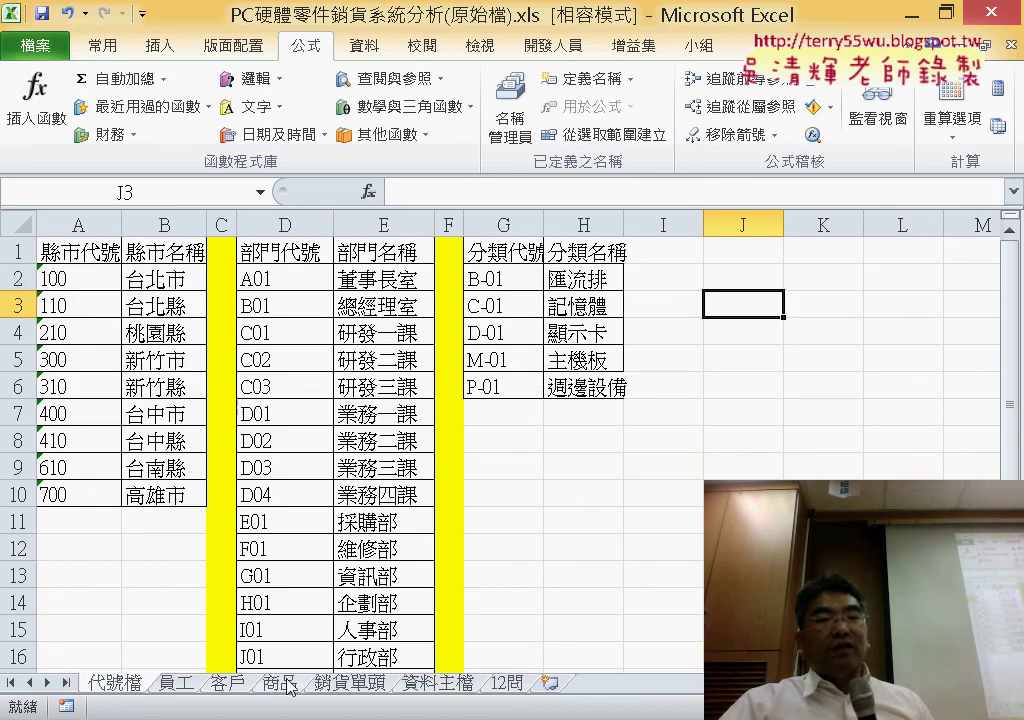
click(227, 683)
click(280, 683)
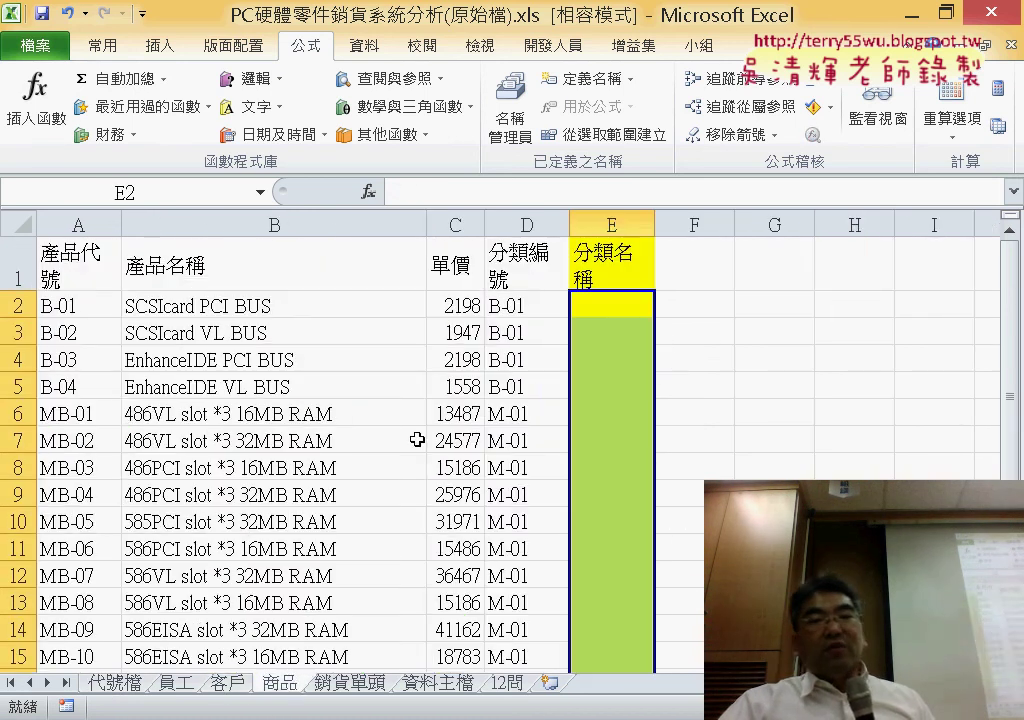
Widen 商品 column E for 分類名稱 and trace category code D2 to table G2:H6.
drag(655, 225, 713, 224)
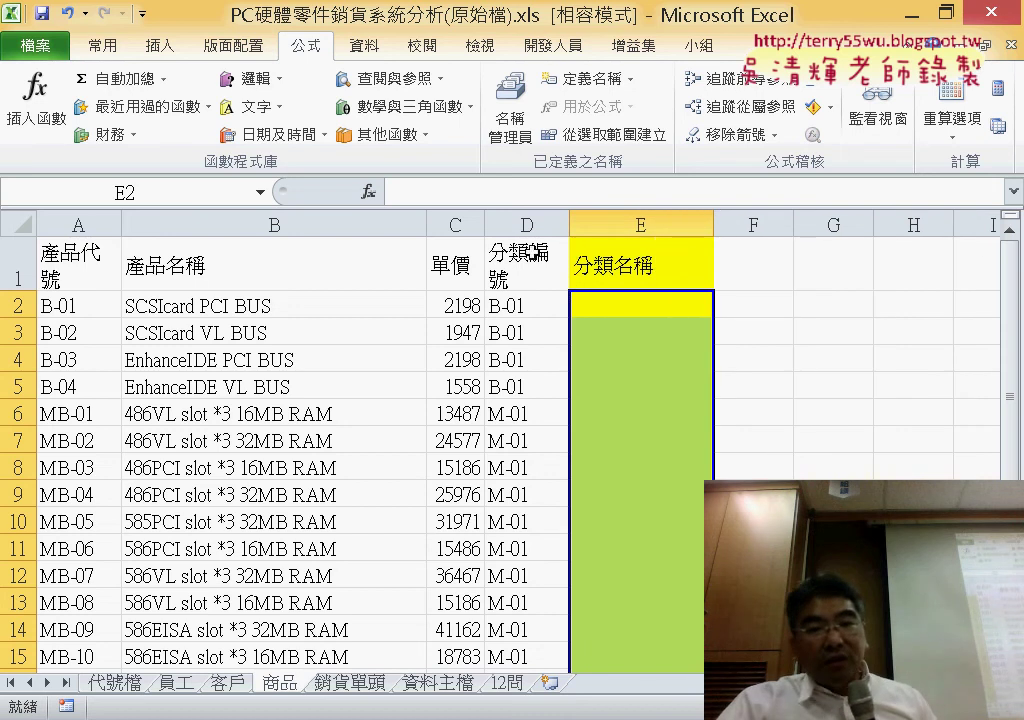
click(618, 305)
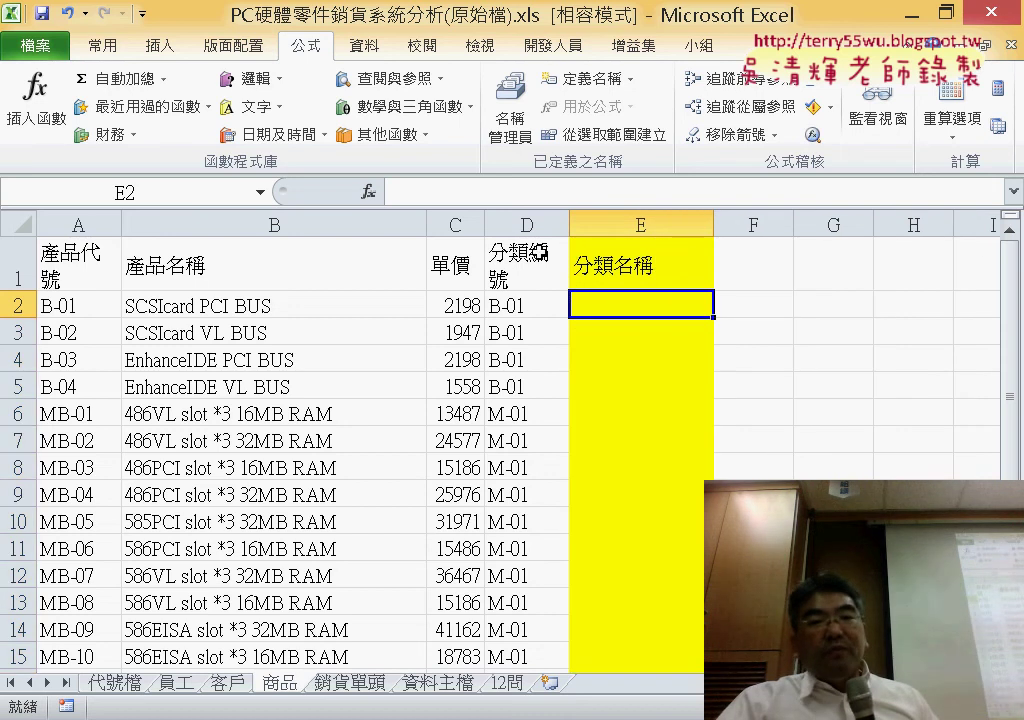
click(538, 252)
click(518, 311)
click(114, 683)
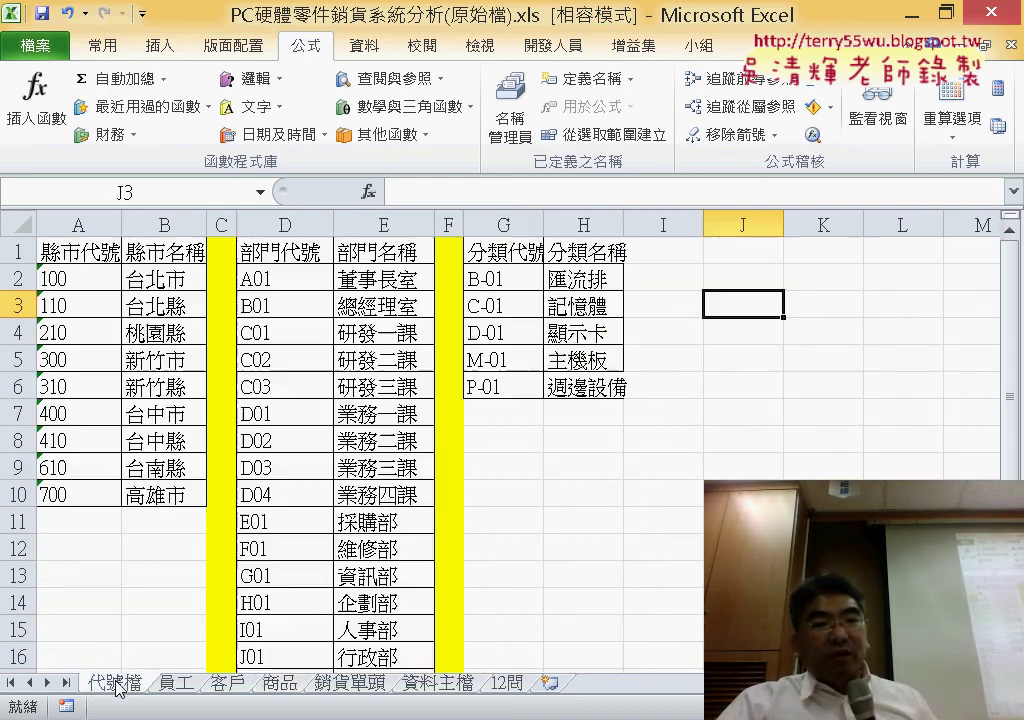
drag(476, 280, 585, 387)
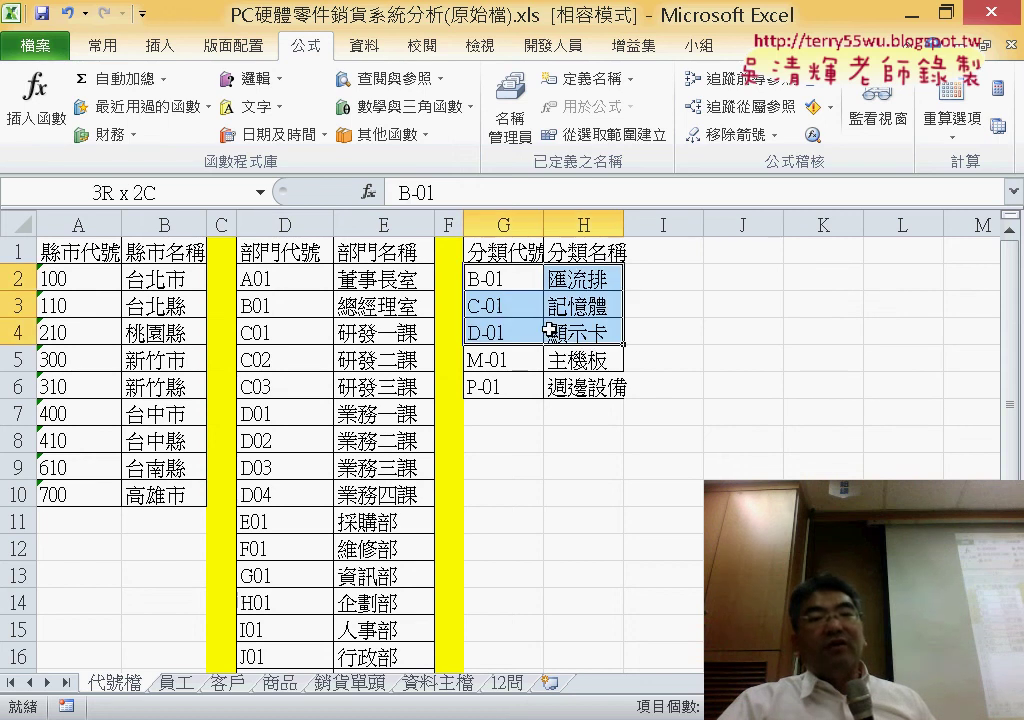
click(283, 678)
click(281, 683)
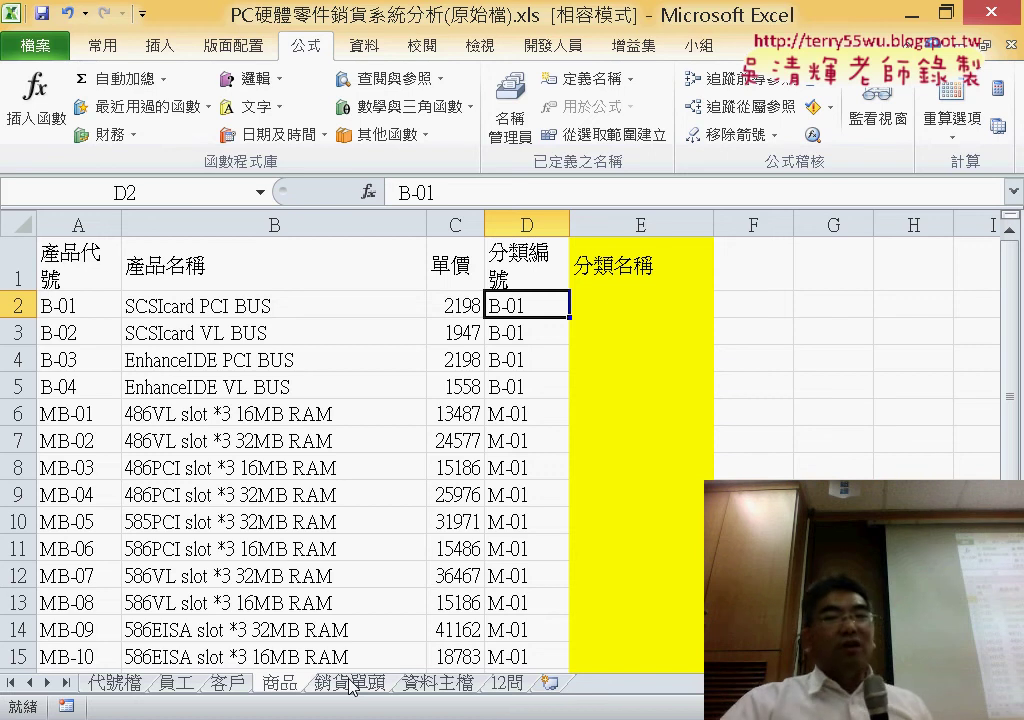
On 銷貨單頭, note customer code B2 and mark the empty lookup columns E through H.
click(357, 688)
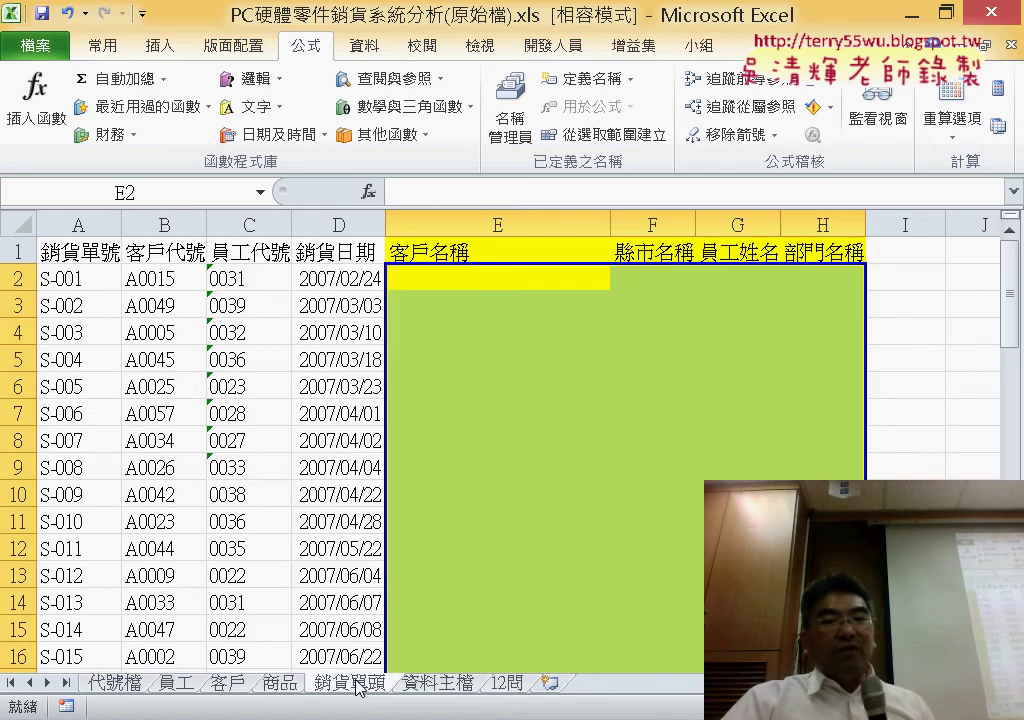
click(468, 284)
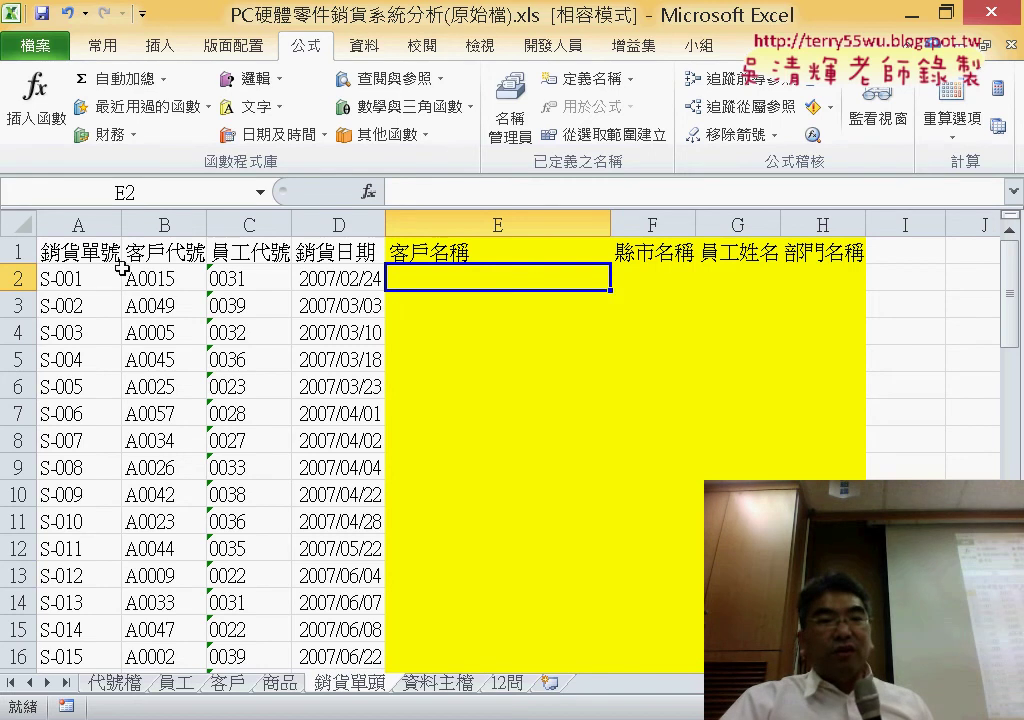
click(161, 284)
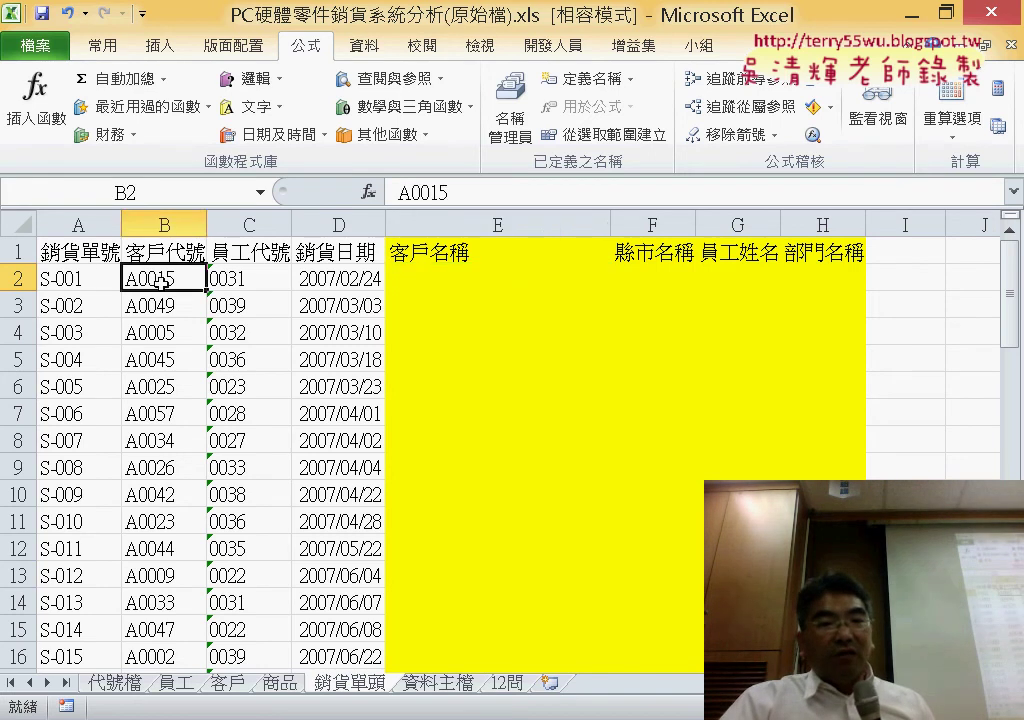
click(506, 282)
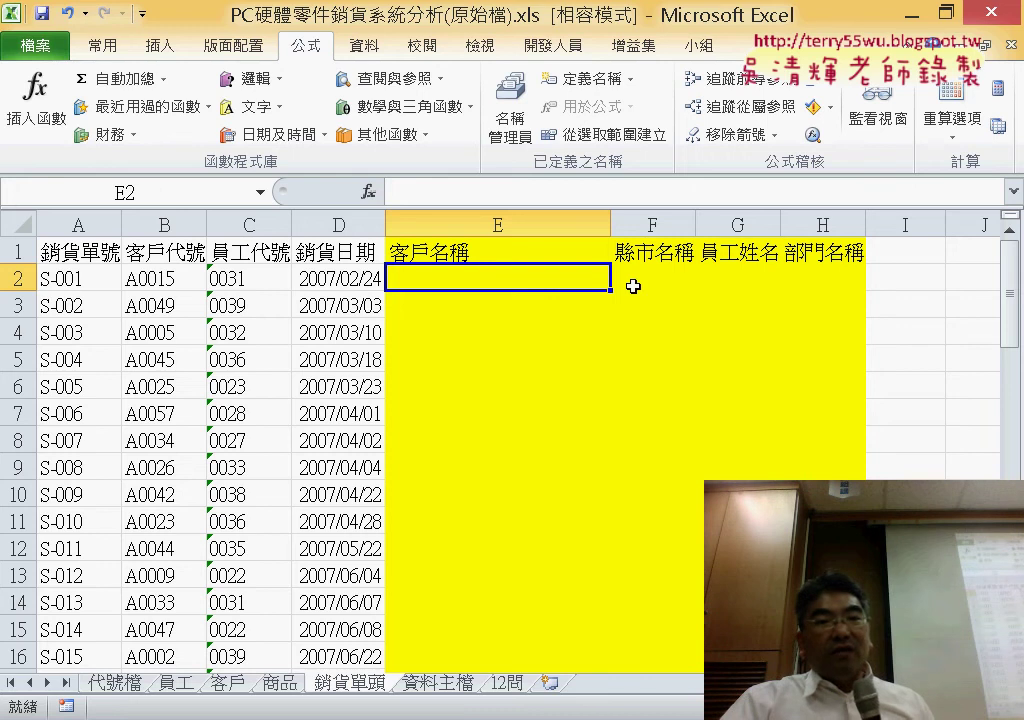
click(670, 276)
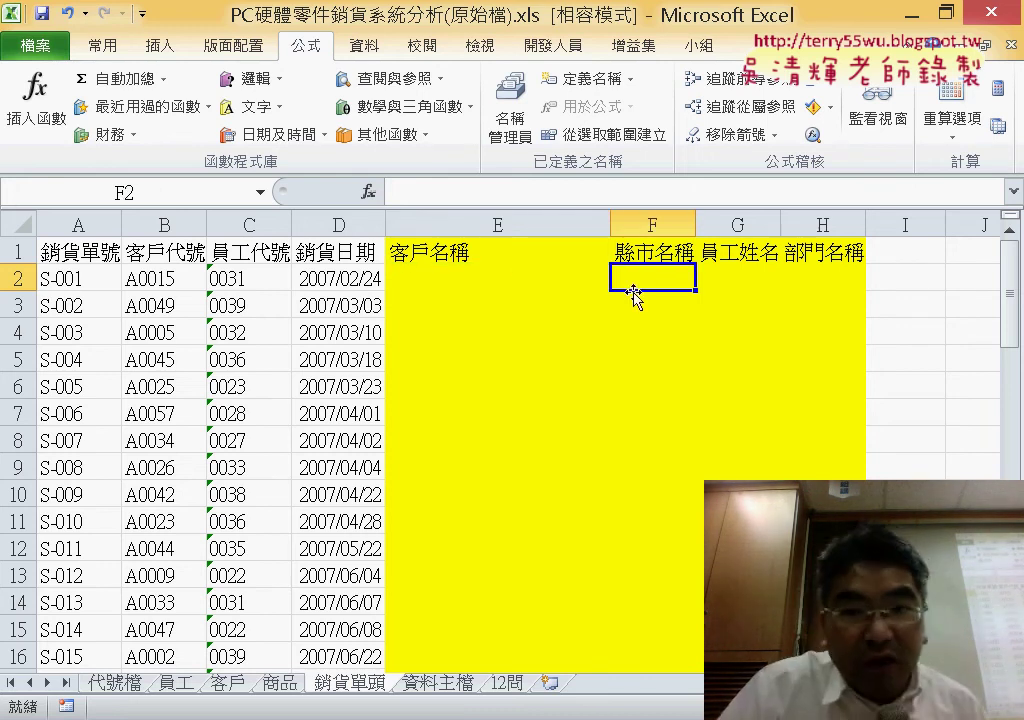
drag(522, 271, 841, 334)
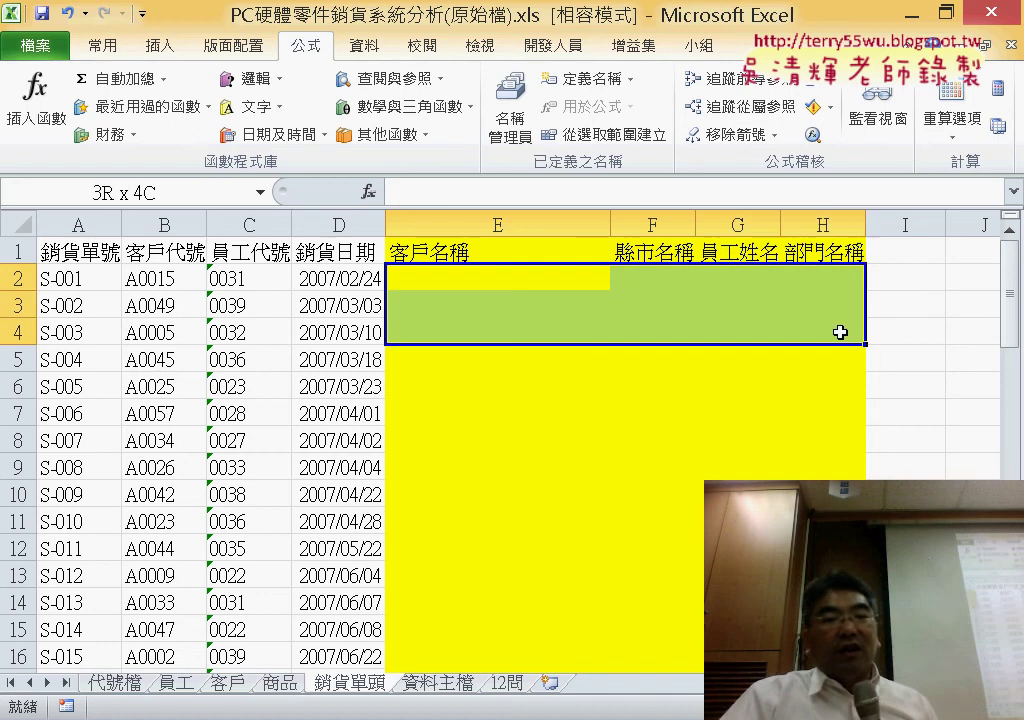
click(448, 683)
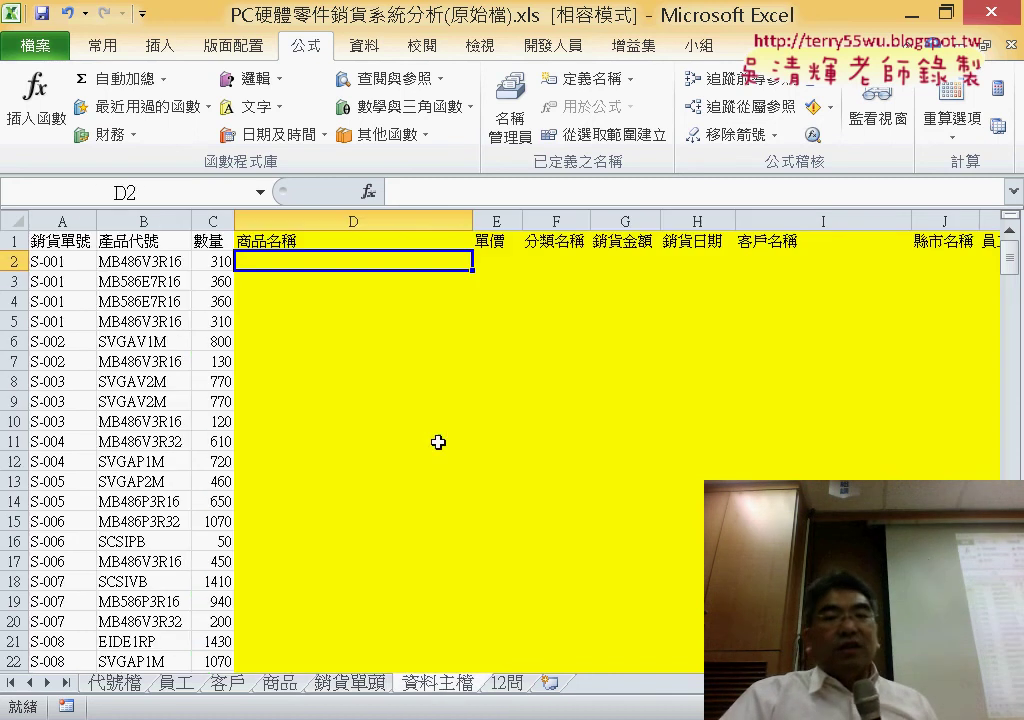
Scroll right across the 12問 sheet to view the twelve analysis questions.
scroll(224, 386, right, 3)
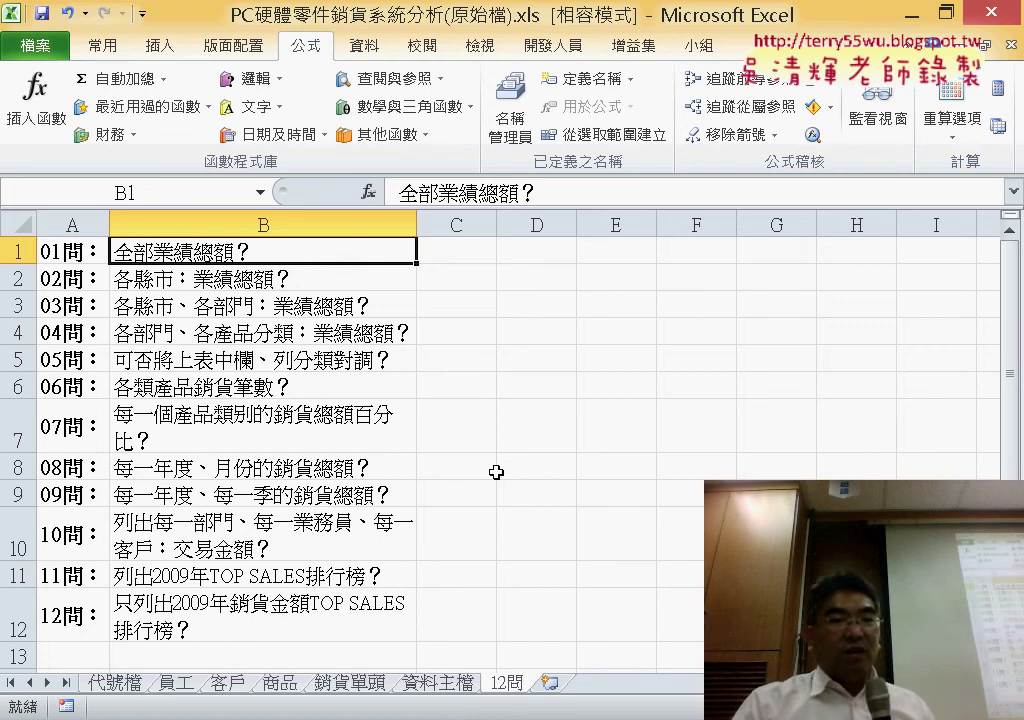
Review questions 03, 04 and 12 on 12問, then go to the 員工 sheet.
click(330, 334)
click(332, 308)
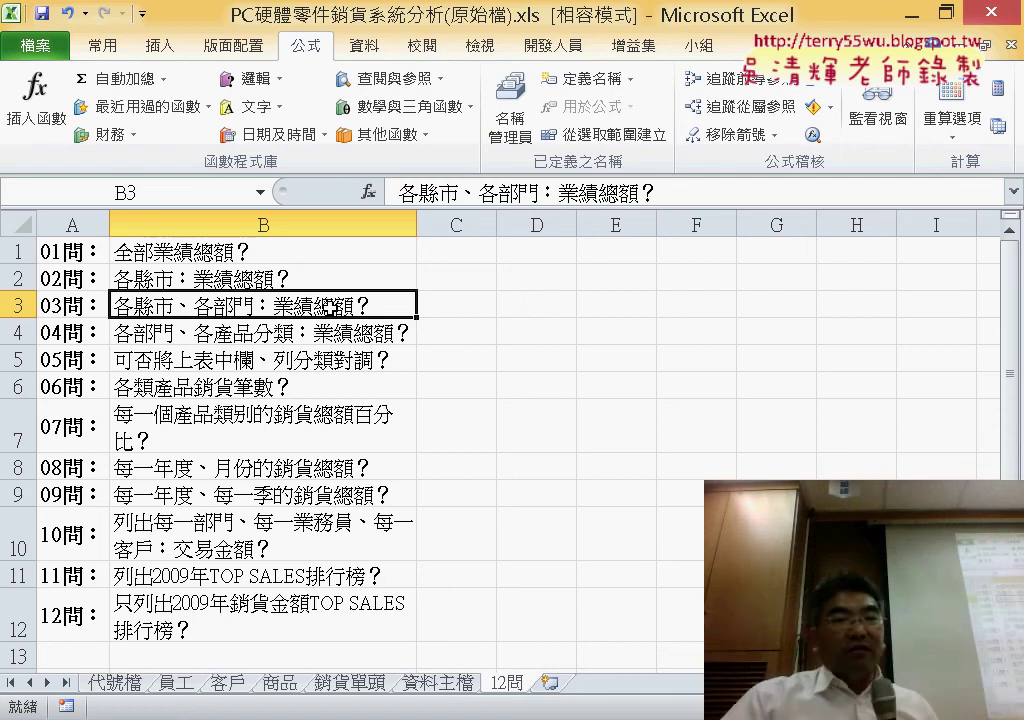
click(314, 331)
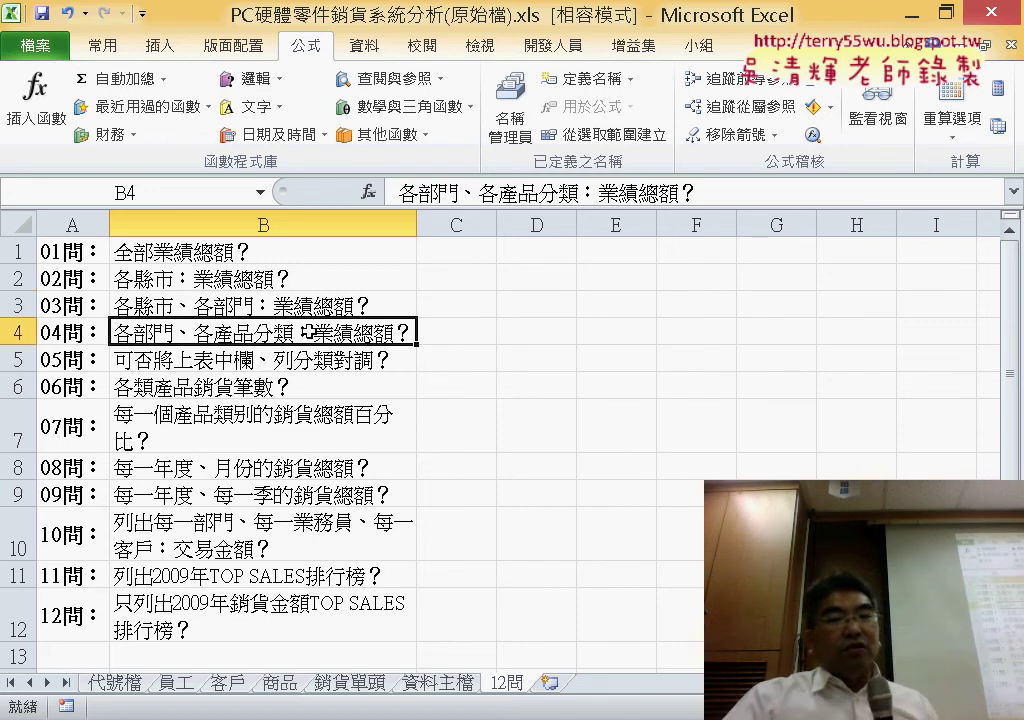
click(290, 616)
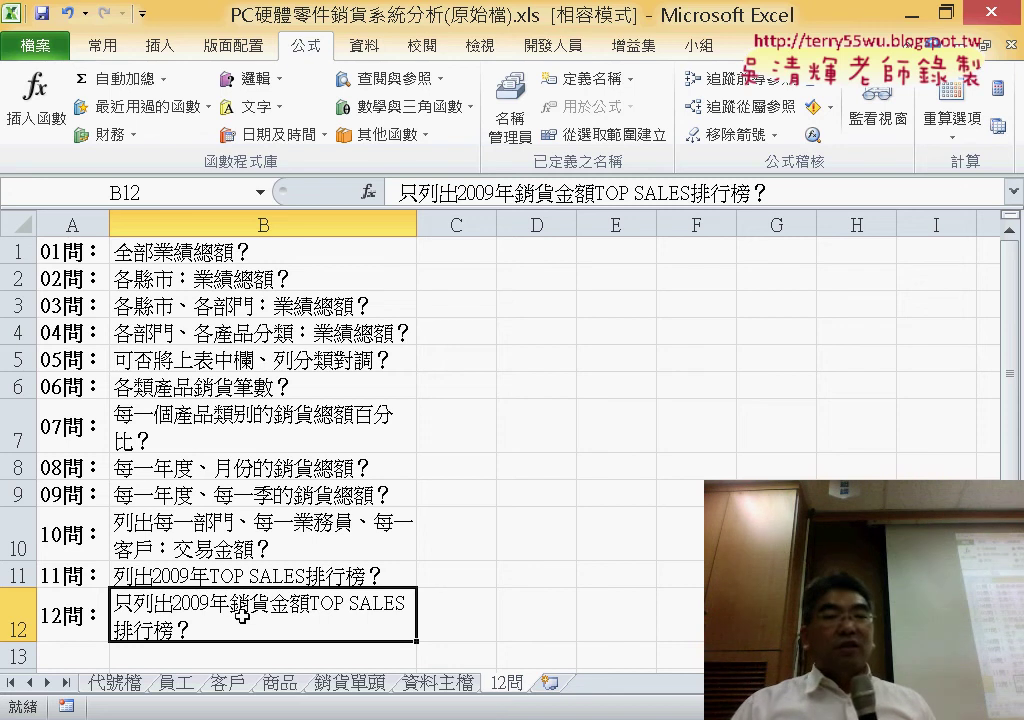
click(118, 684)
click(184, 688)
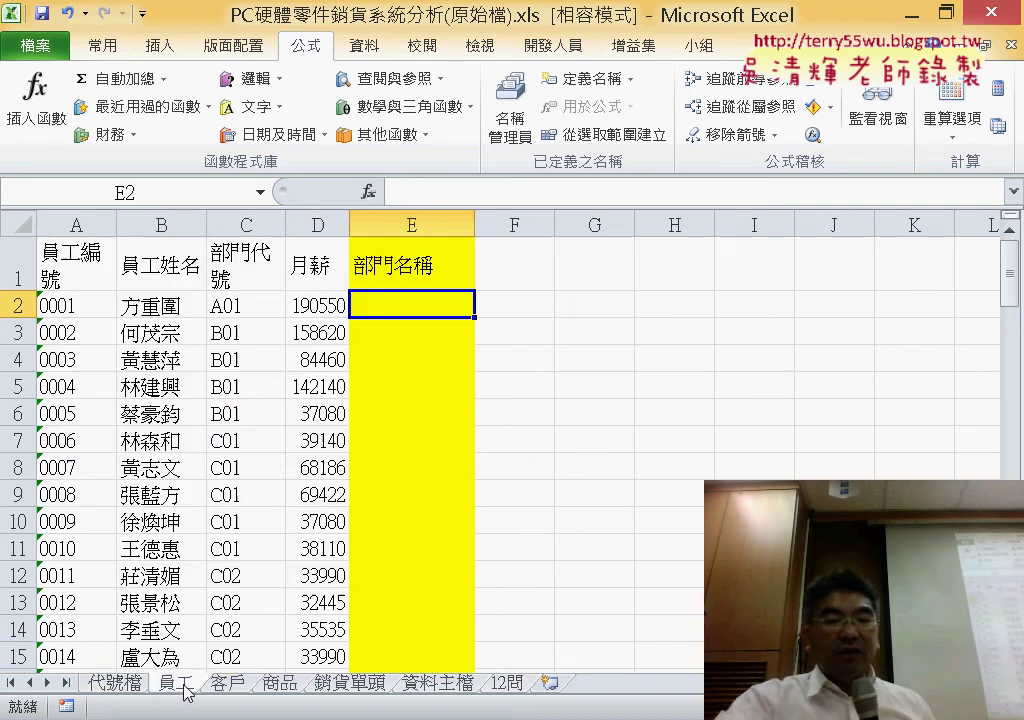
Switch to PowerPoint showing slide 121, the PC-parts sales analysis outline.
key(alt+Tab)
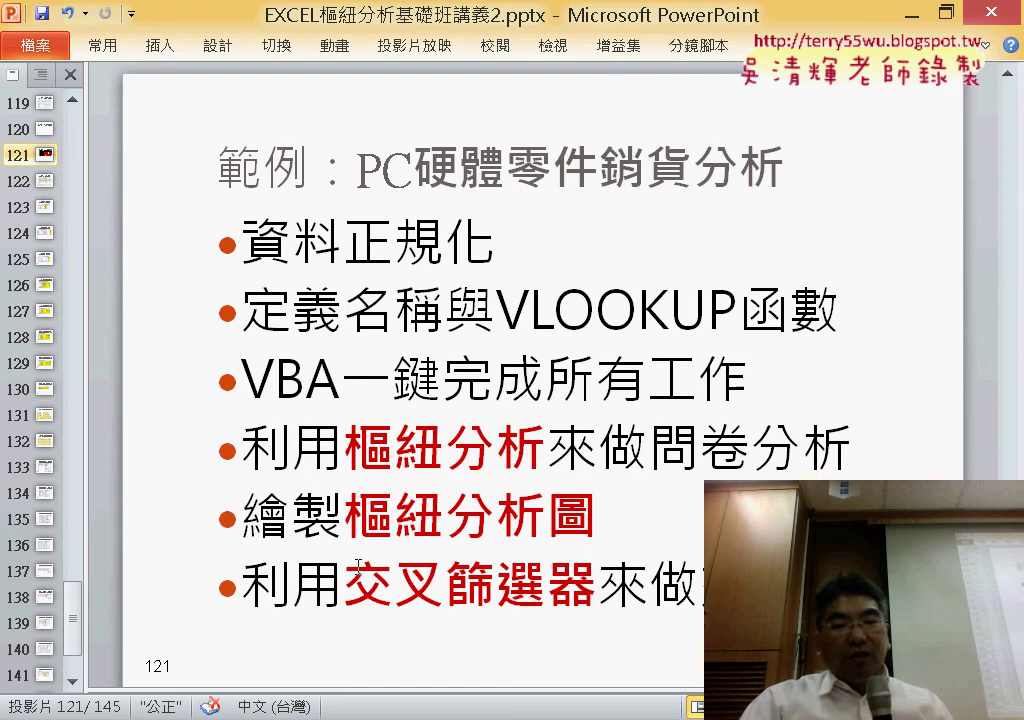
Back in Excel, look over the 代號檔, 員工, 客戶 and 商品 sheets, ending on 員工.
key(alt+Tab)
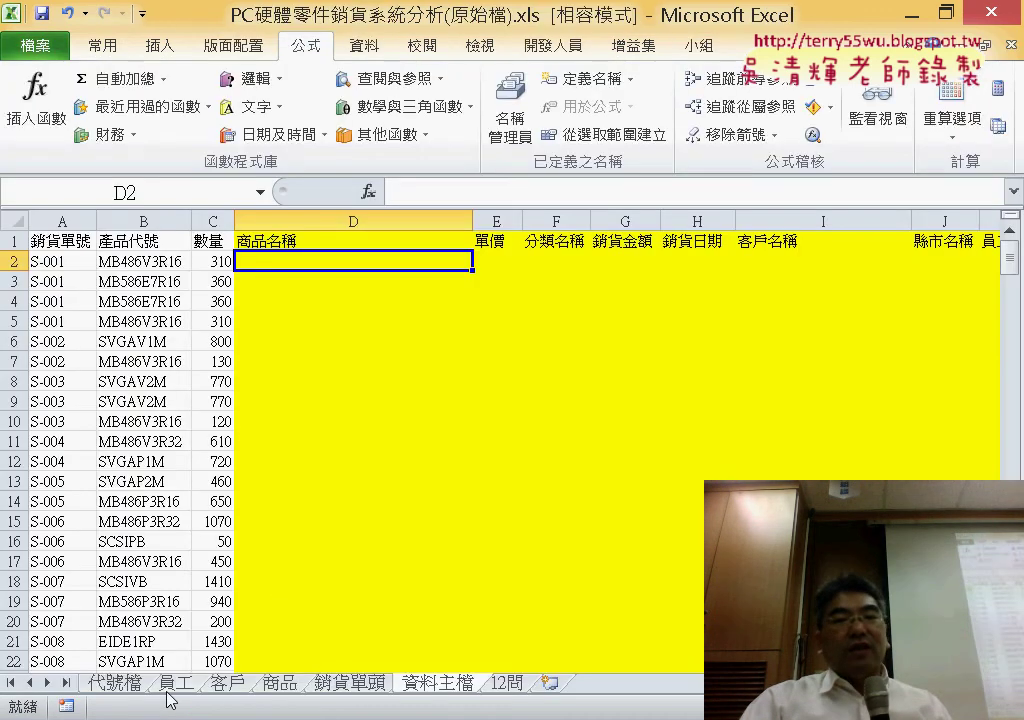
click(115, 682)
click(176, 683)
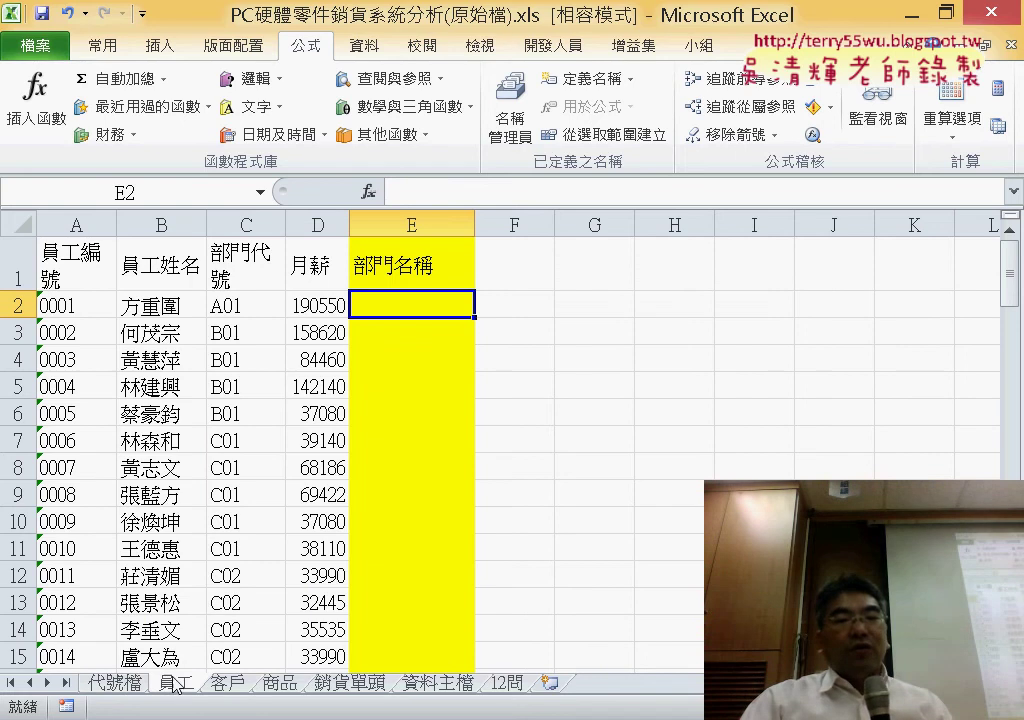
click(232, 686)
click(283, 690)
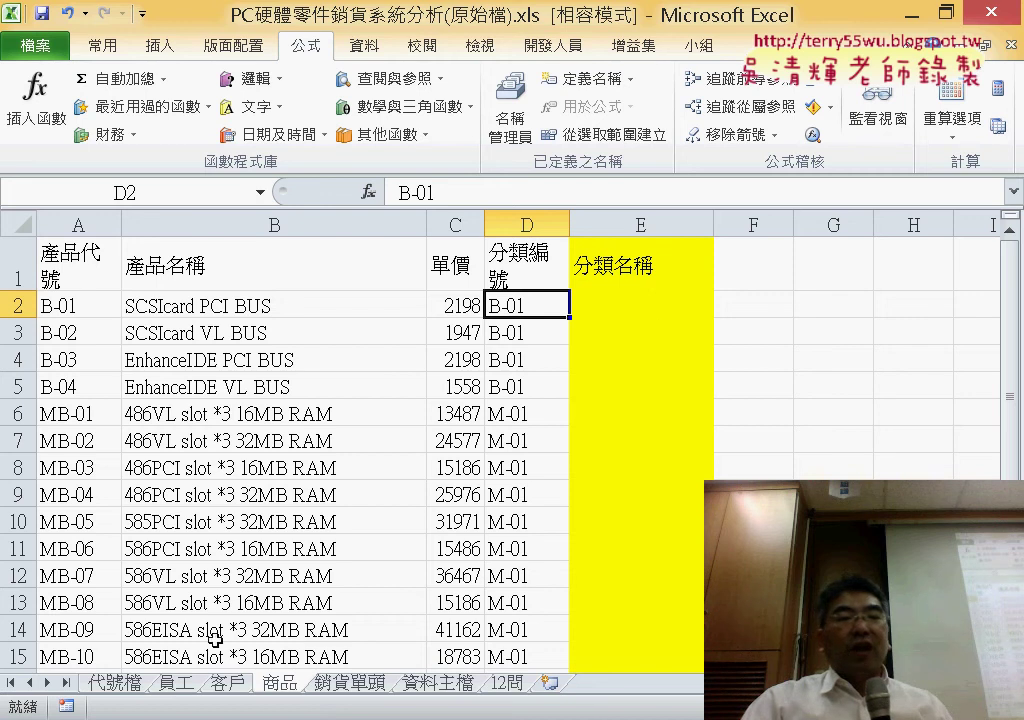
click(179, 686)
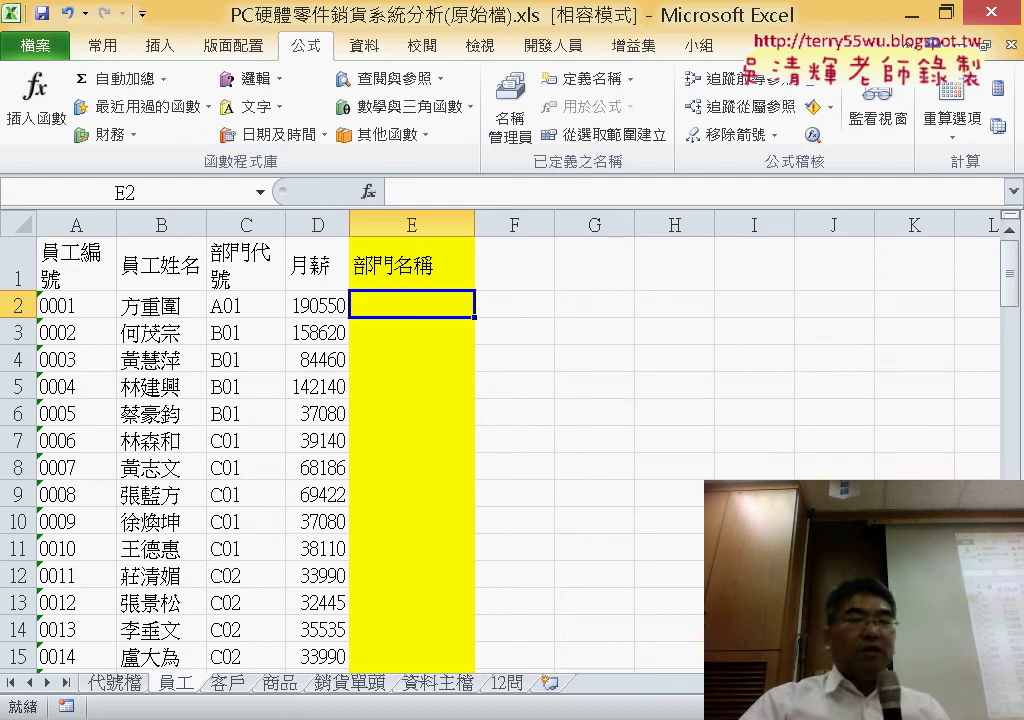
On 代號檔, autofit column G for 分類代號 and select the county table A2:B10.
click(112, 683)
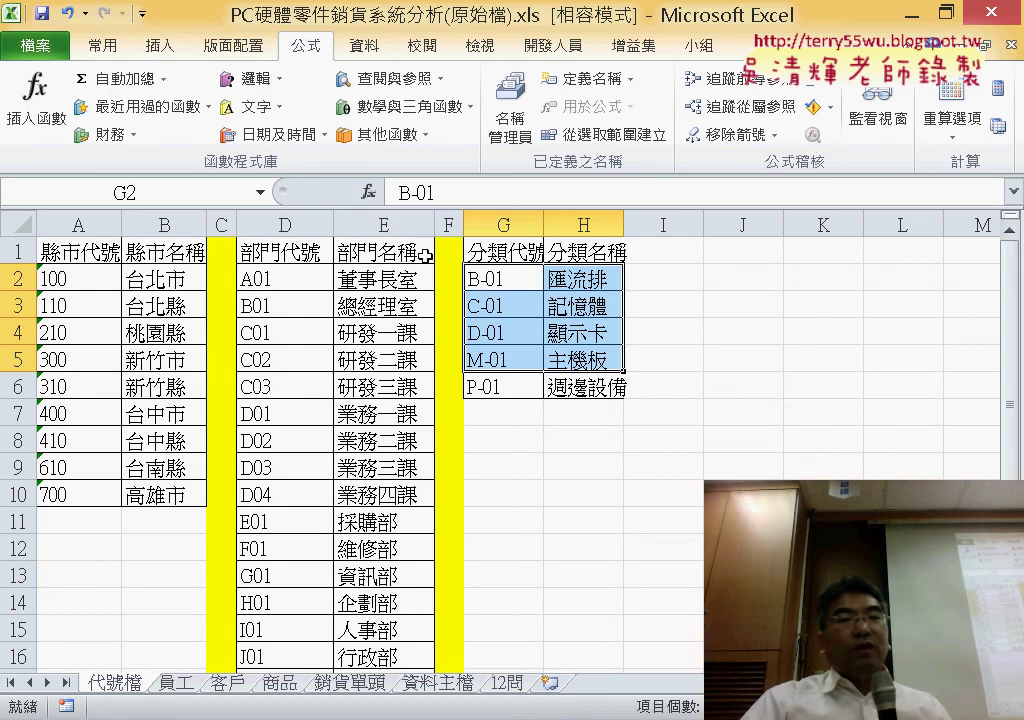
double_click(543, 220)
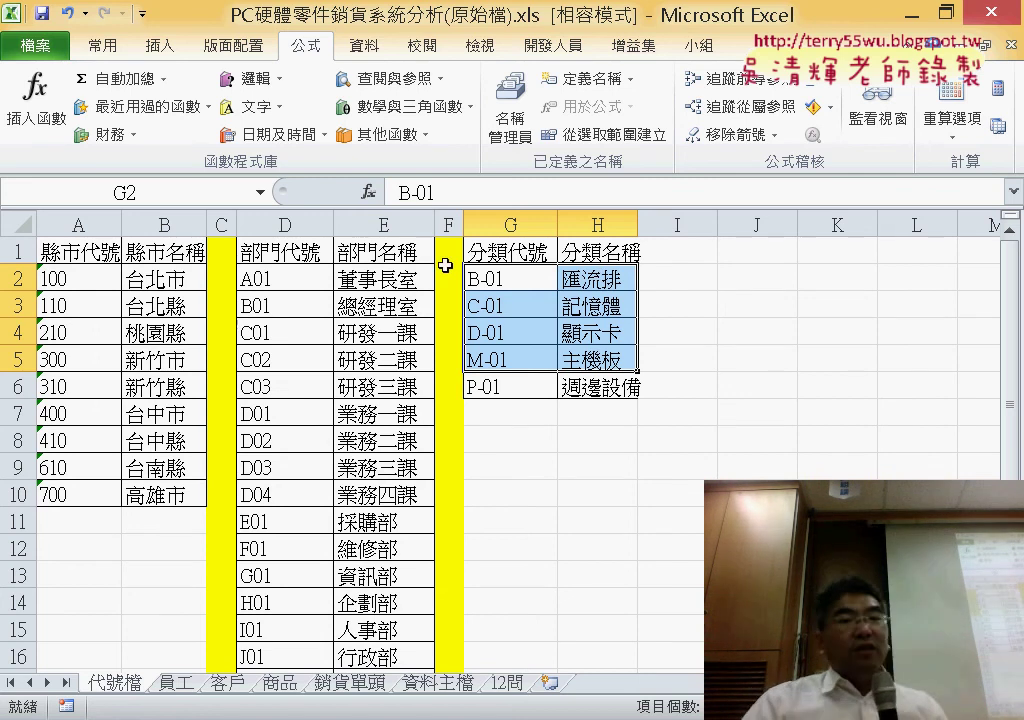
click(78, 283)
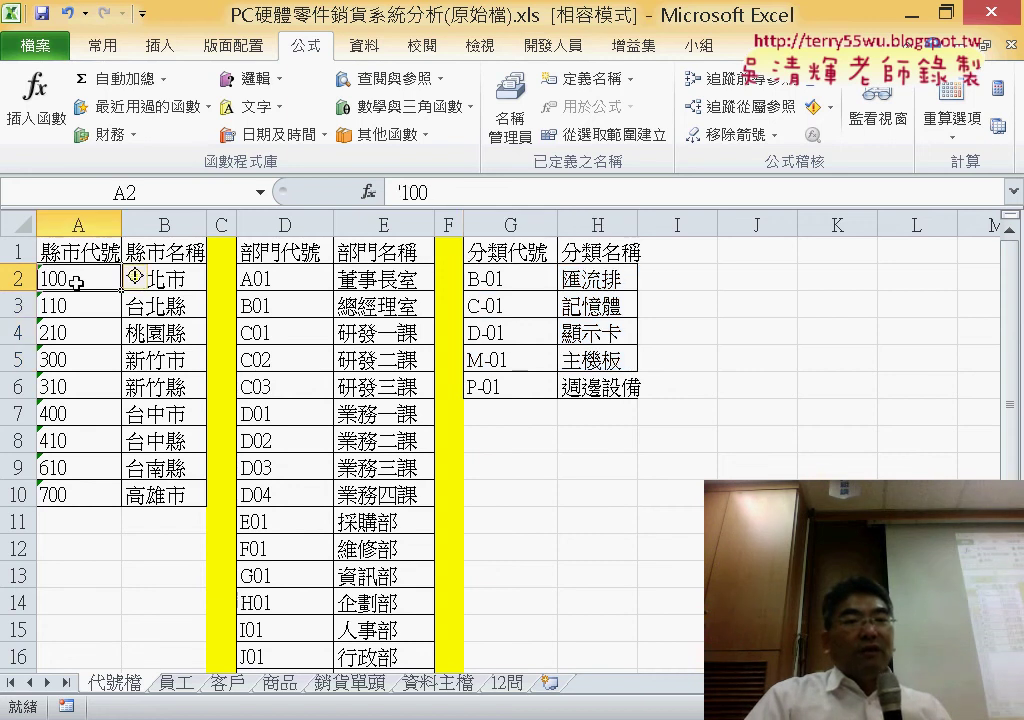
double_click(62, 244)
double_click(62, 244)
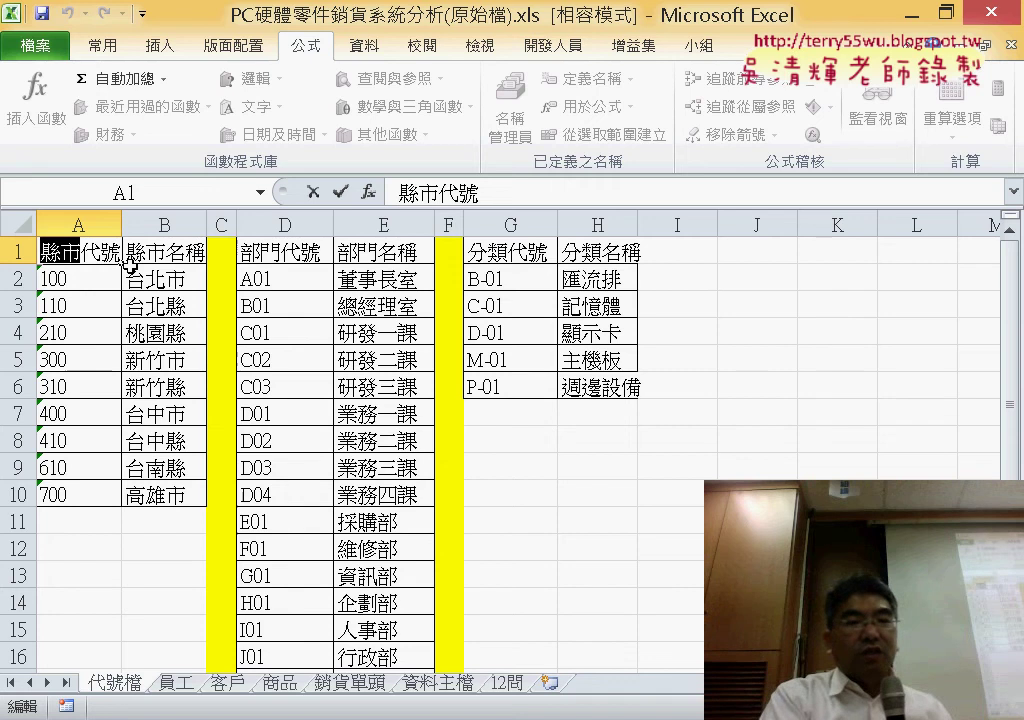
drag(72, 271, 195, 492)
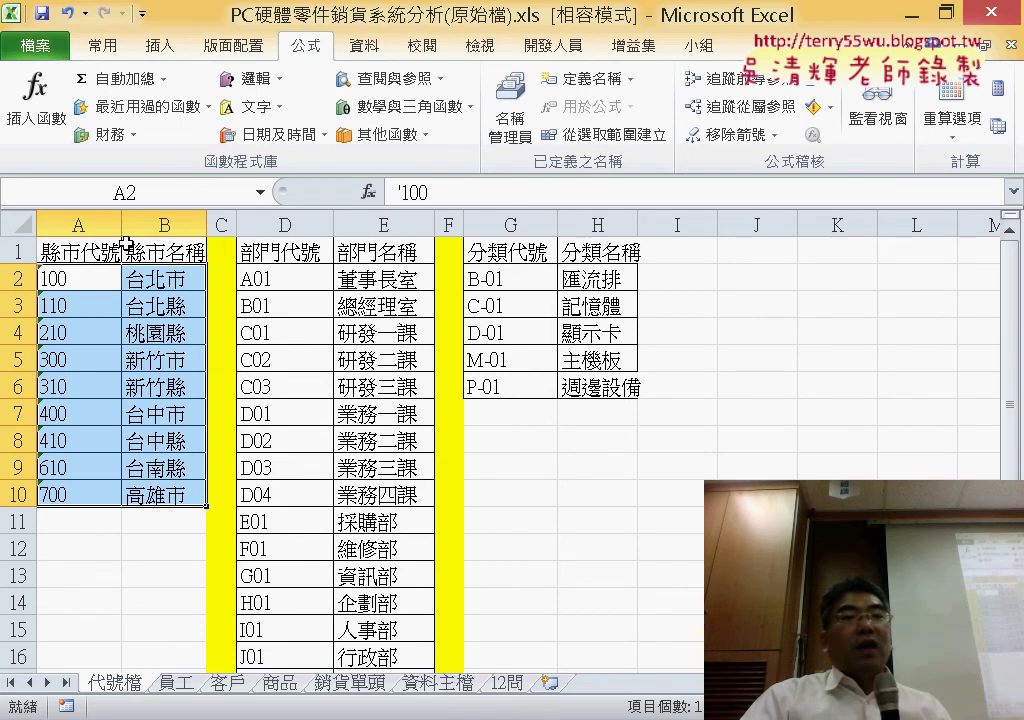
Name the selected county table A2:B10 as 縣市.
click(154, 197)
text(縣市)
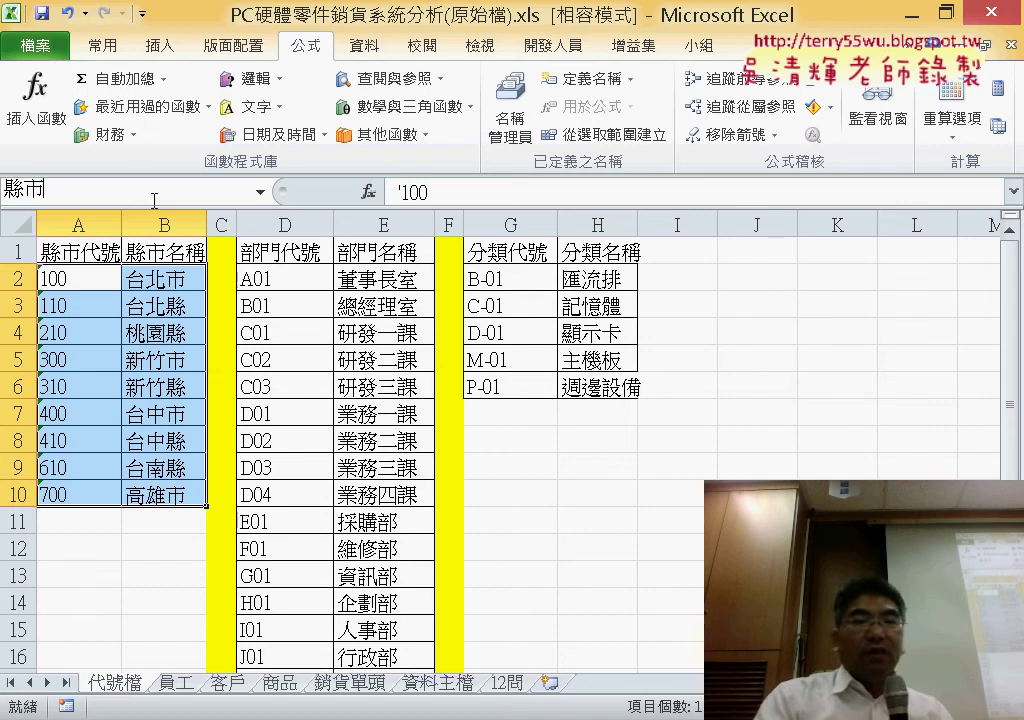
key(Return)
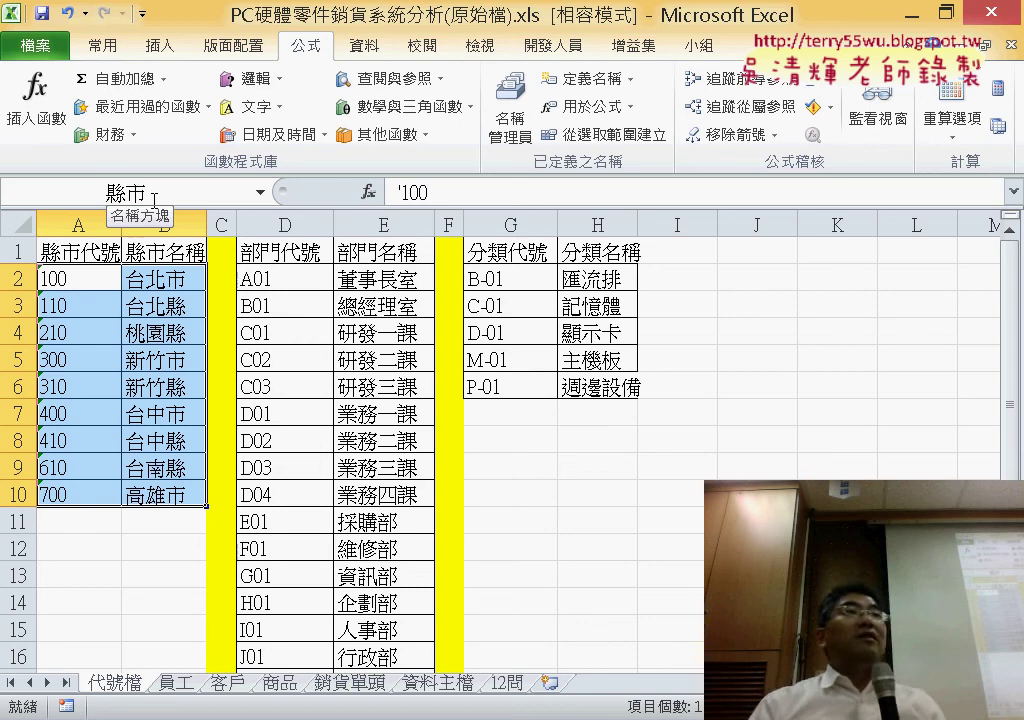
Select the department table D2:E18 and name it 部門.
click(252, 251)
key(ctrl+Down)
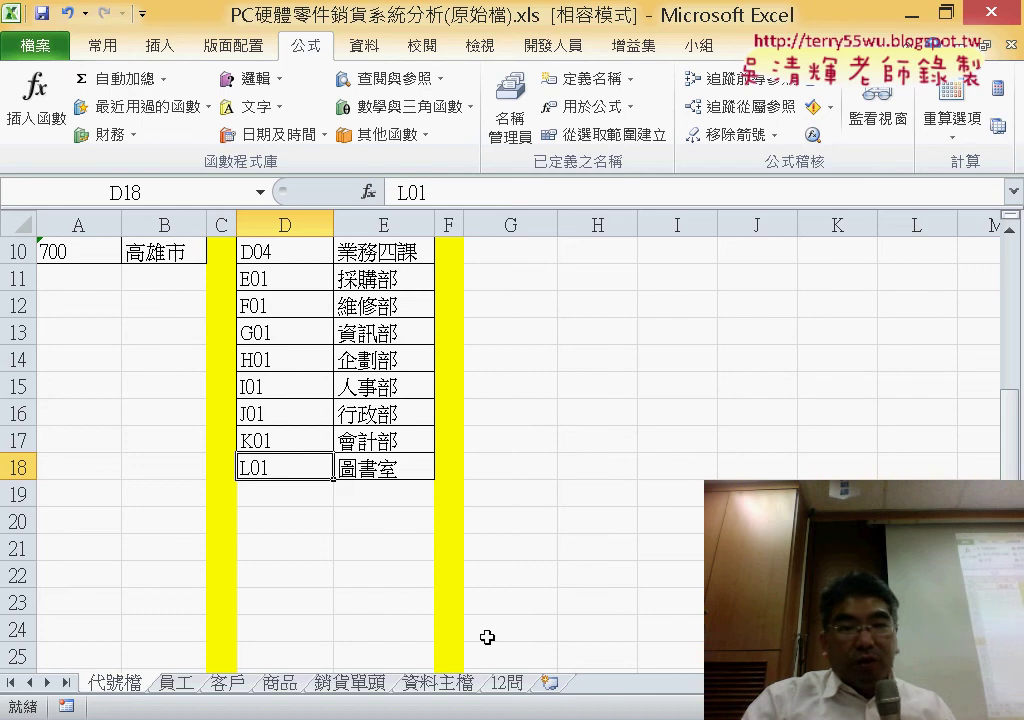
scroll(495, 380, up, 3)
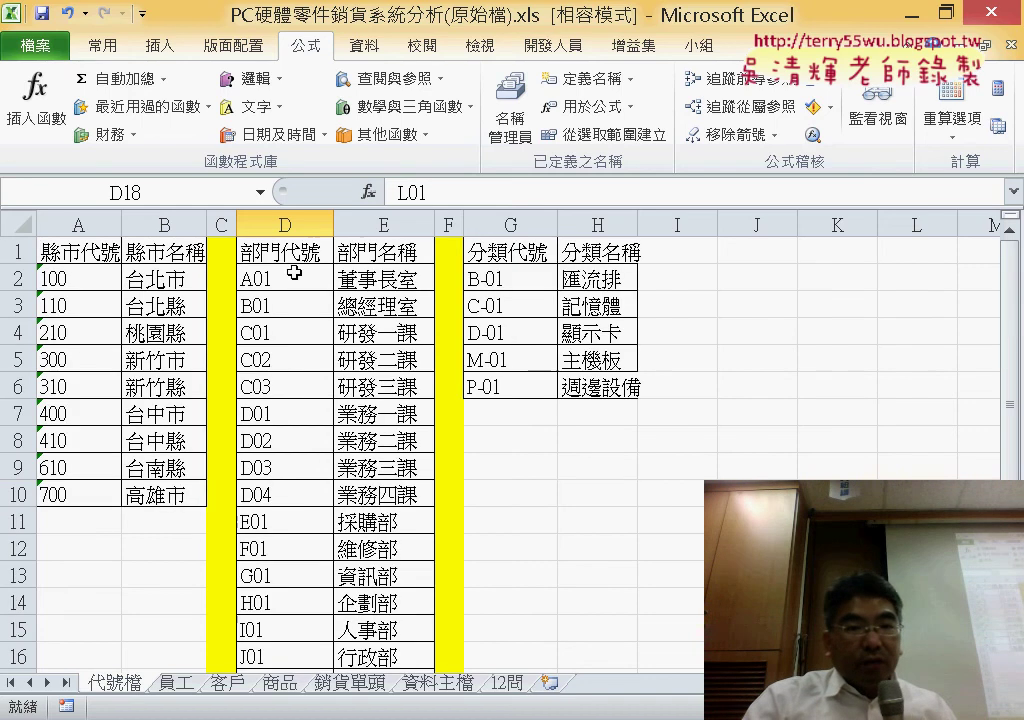
key(ctrl+Up)
key(F2)
key(Home)
key(shift+Right)
key(shift+Right)
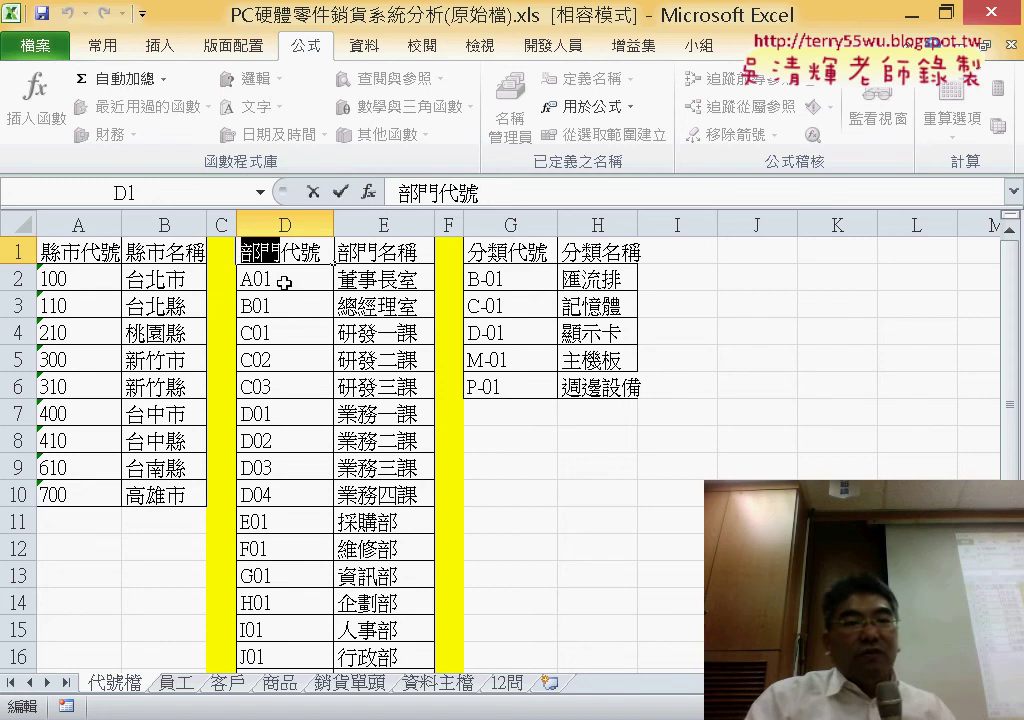
drag(285, 283, 355, 628)
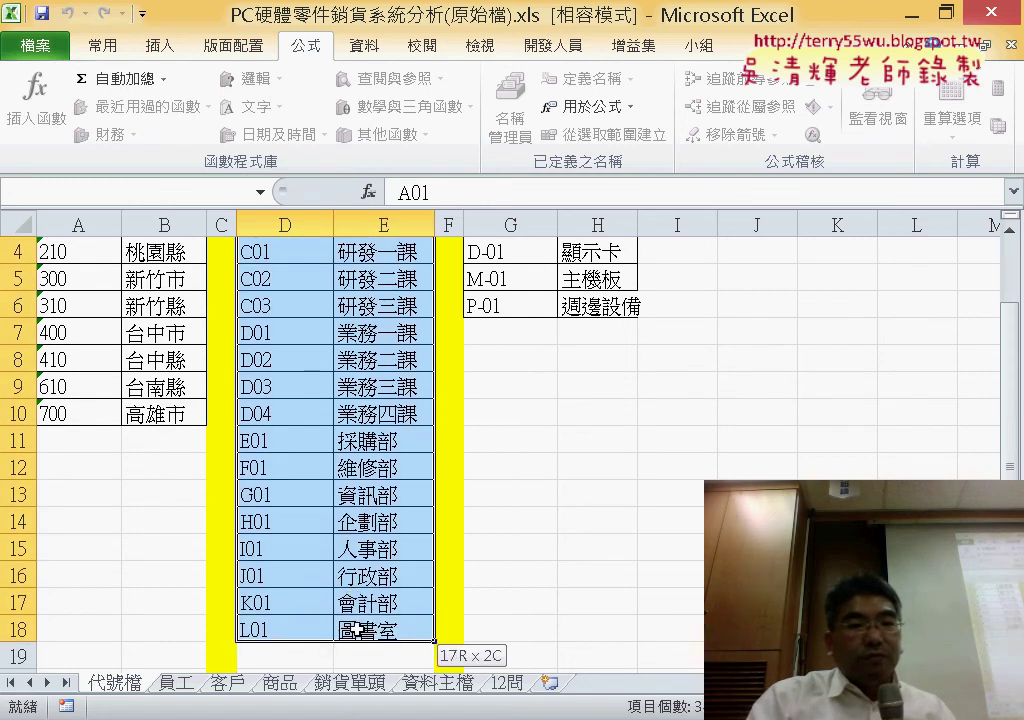
click(157, 193)
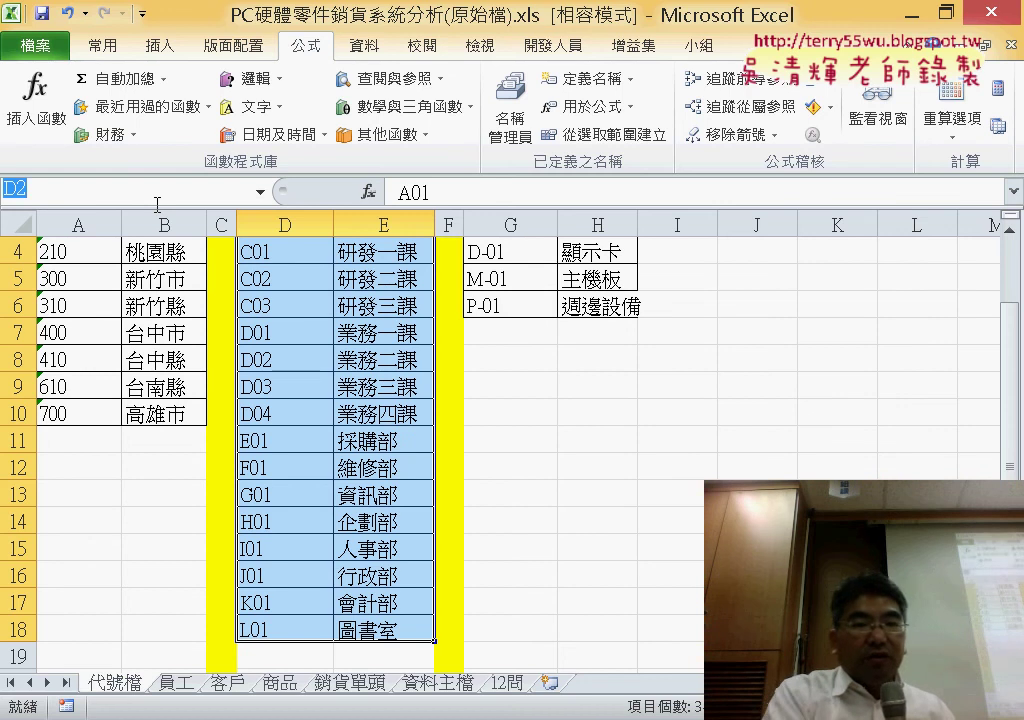
text(部門)
key(Return)
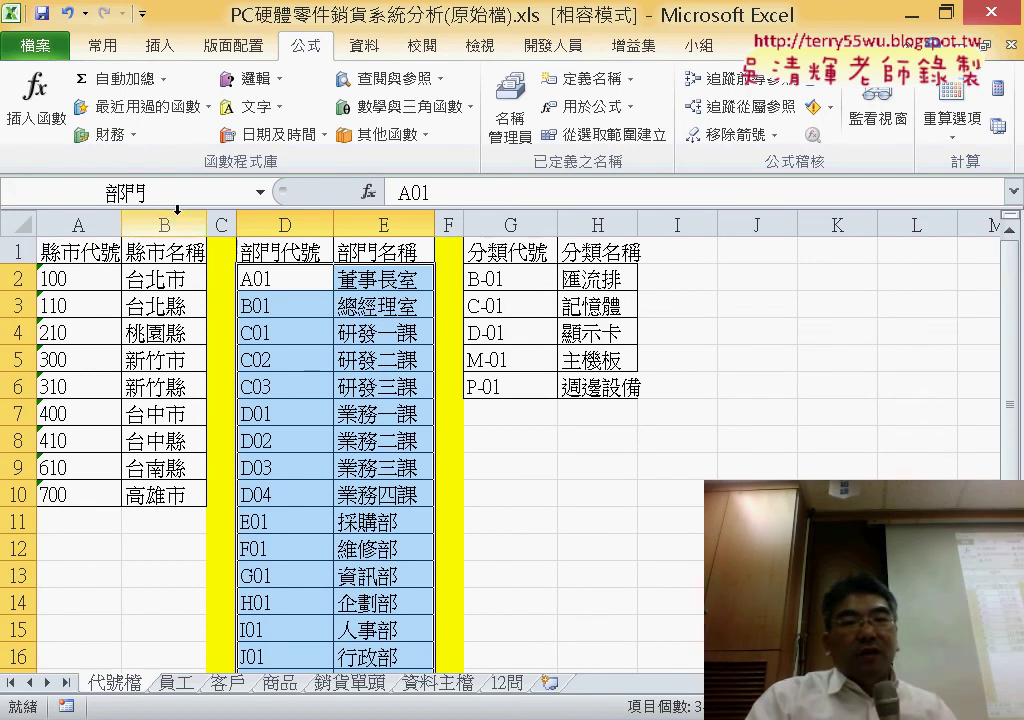
Select the category table G2:H6 and name it 分類.
click(513, 253)
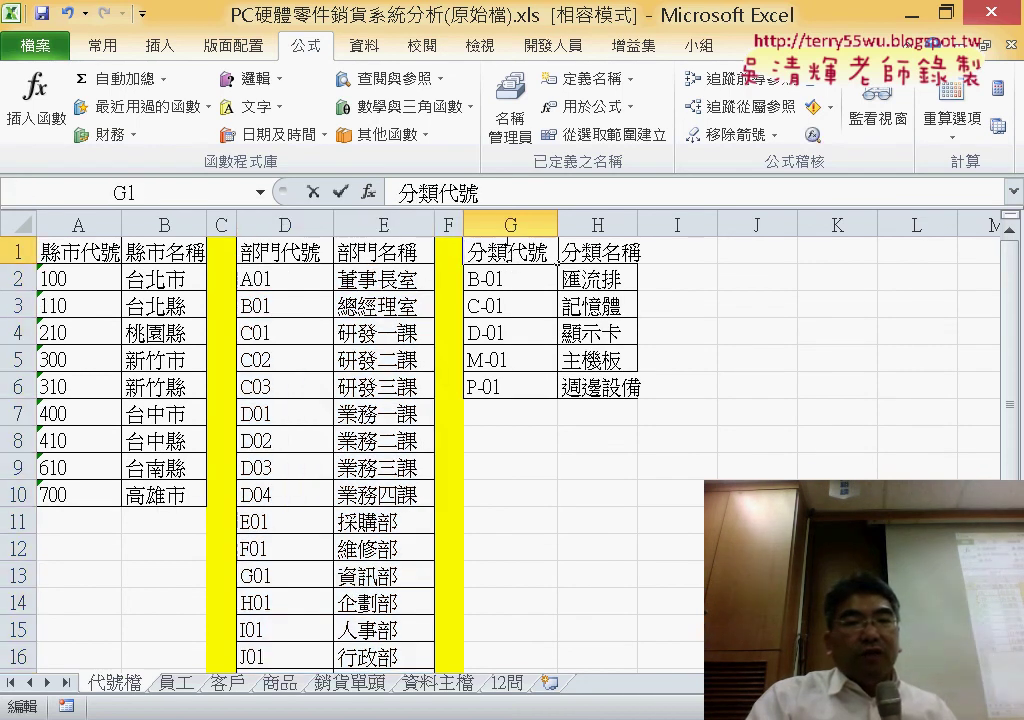
double_click(505, 252)
drag(505, 252, 468, 252)
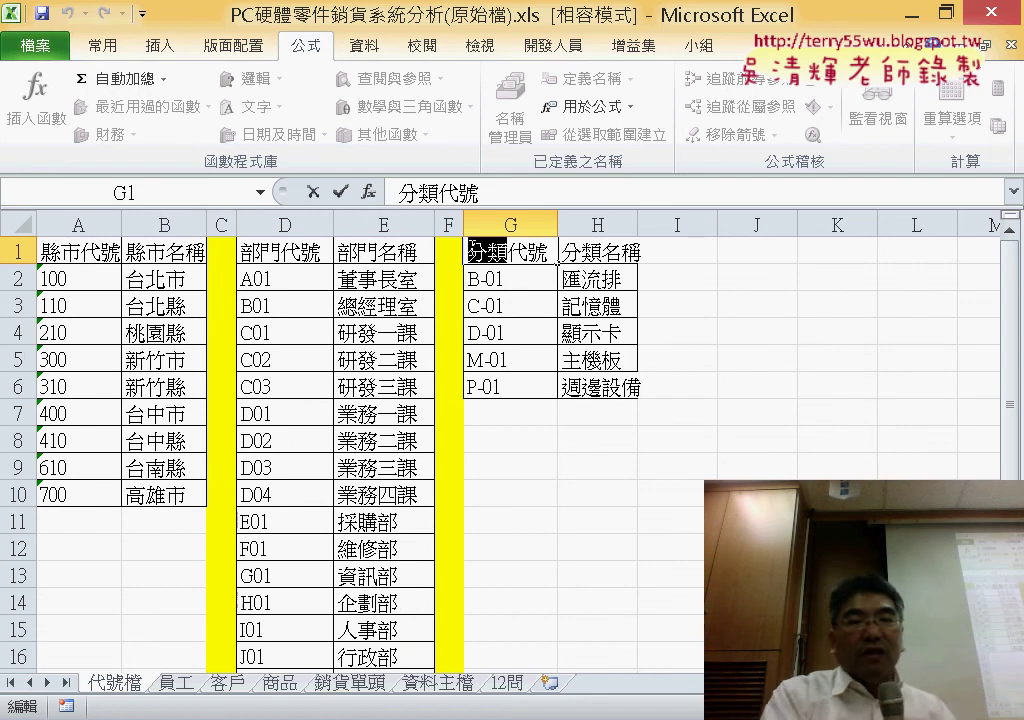
drag(533, 281, 615, 388)
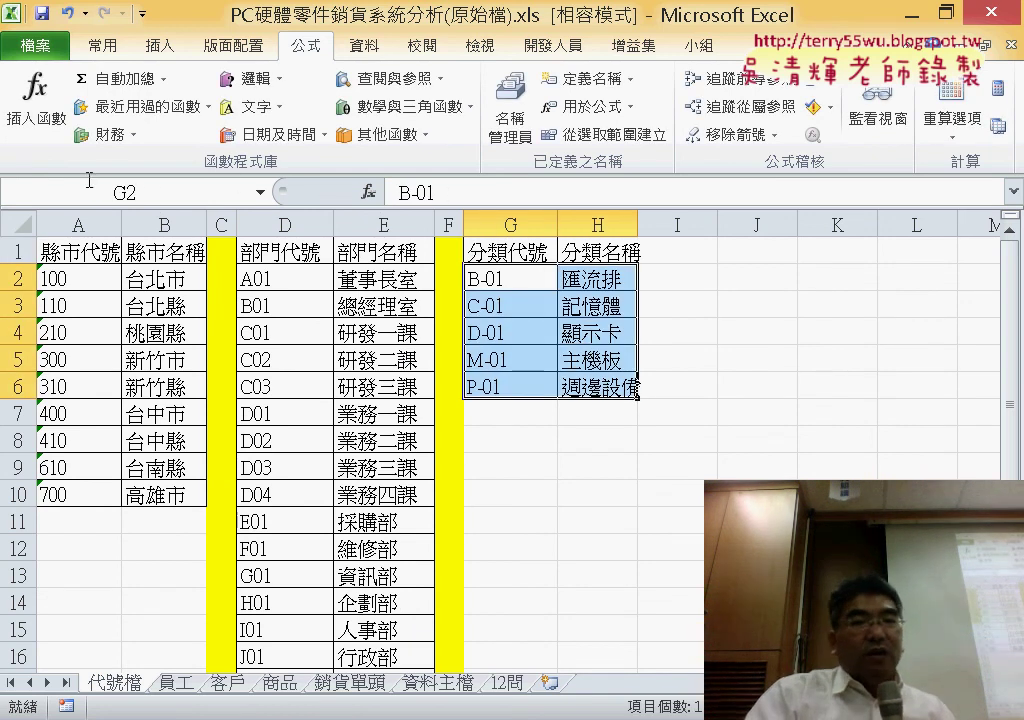
click(157, 194)
text(分類)
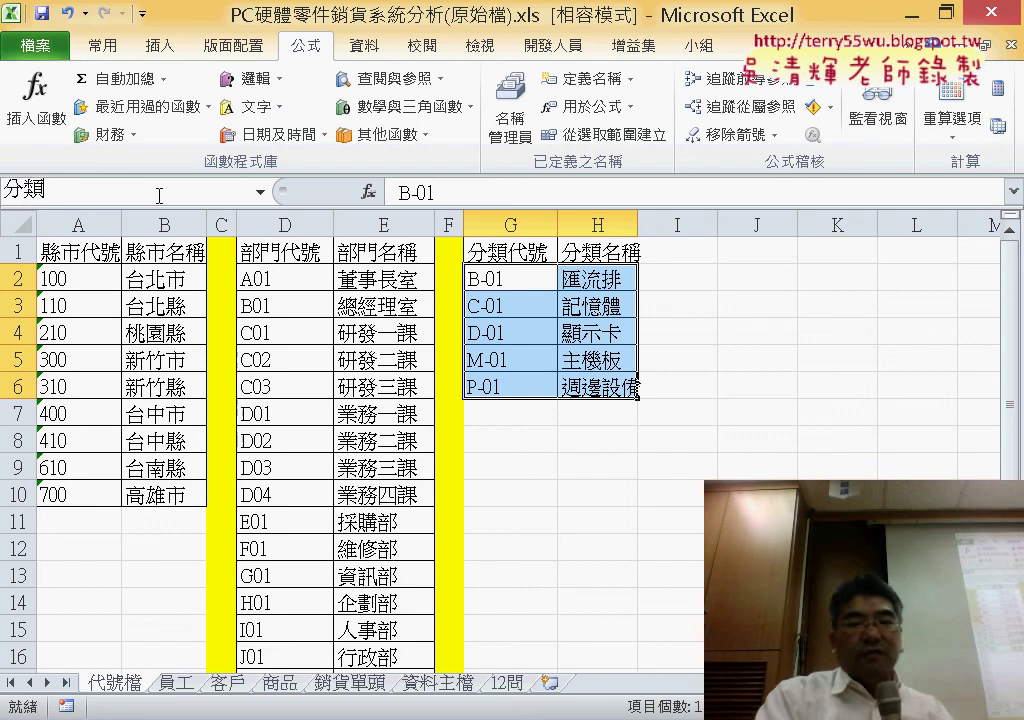
key(Return)
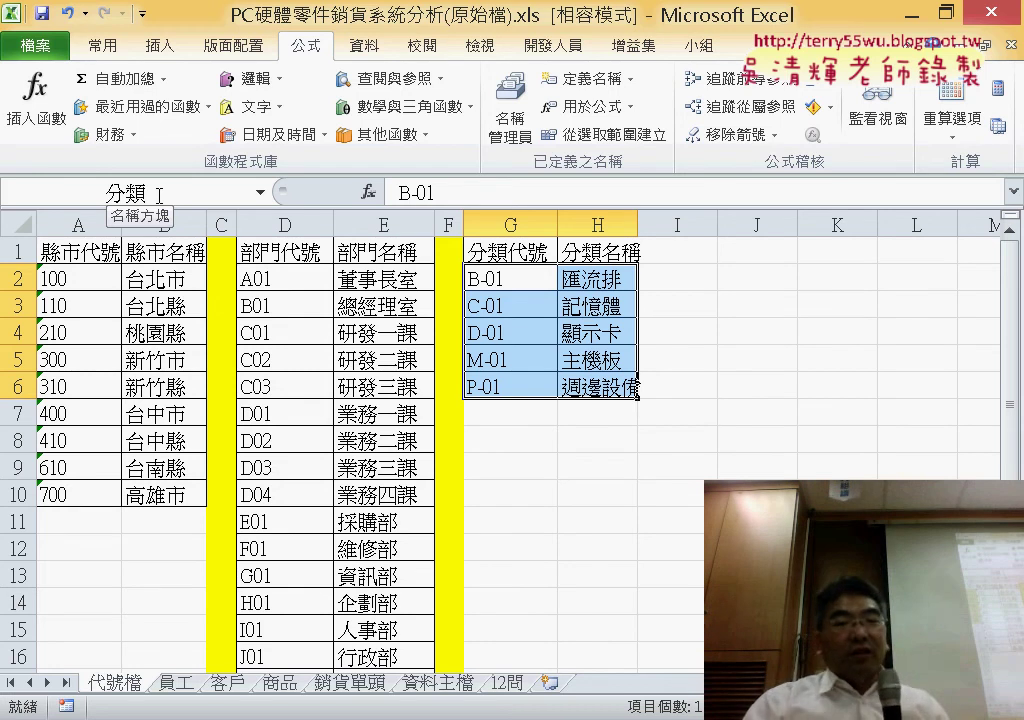
Compare the 員工 and 代號檔 sheets, then check the 商品 sheet's 分類名稱 header E1.
click(176, 683)
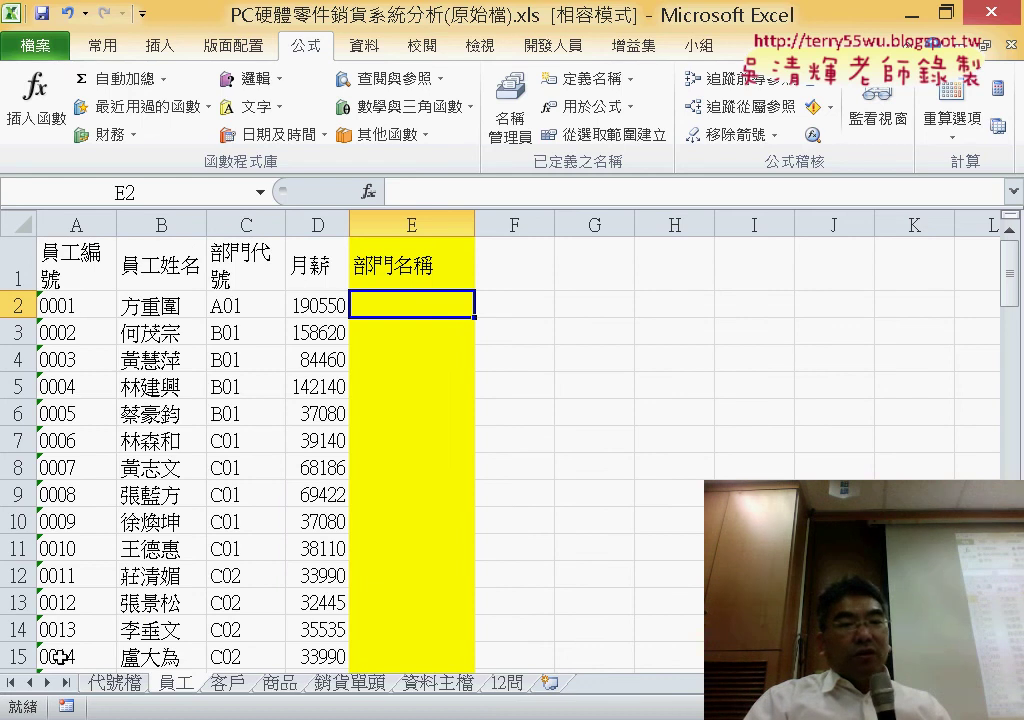
click(128, 688)
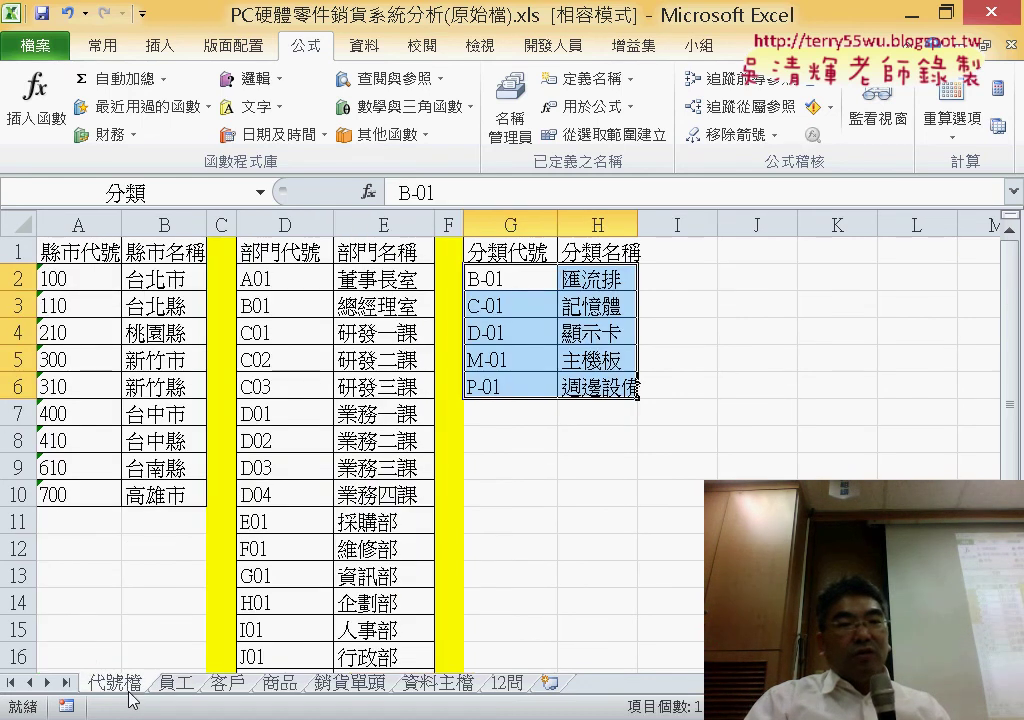
click(180, 686)
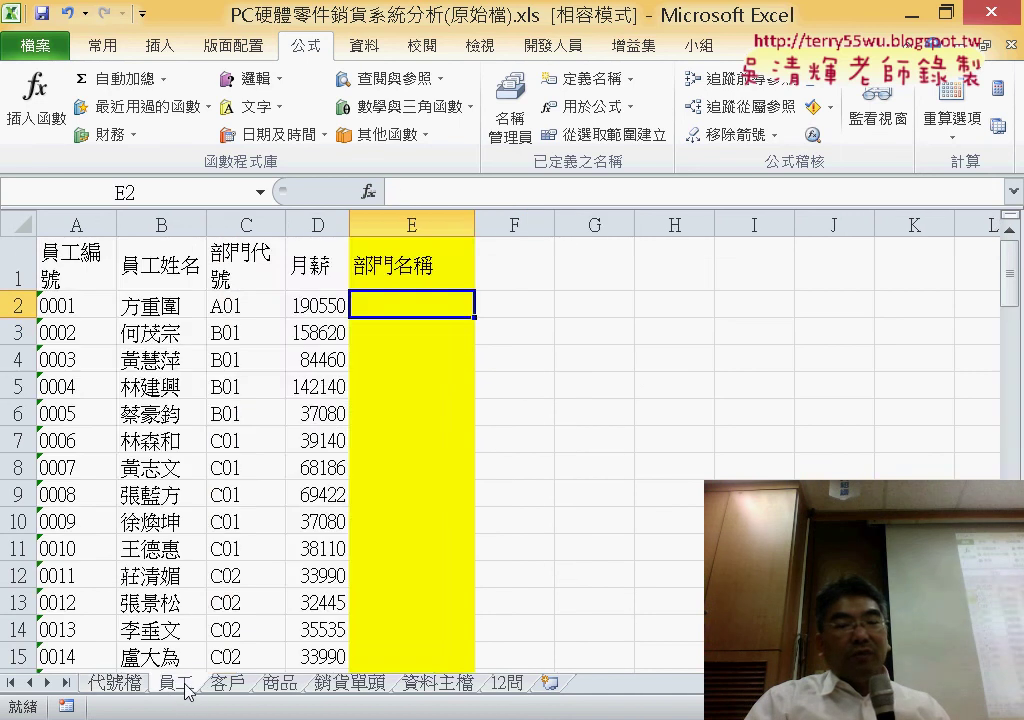
click(125, 684)
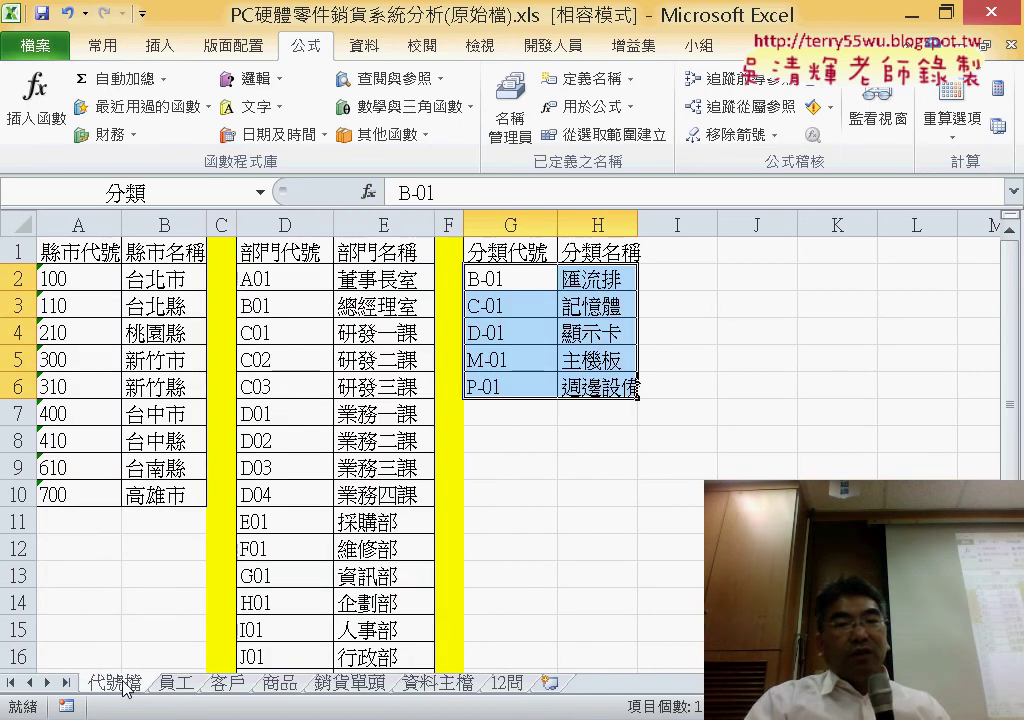
click(384, 226)
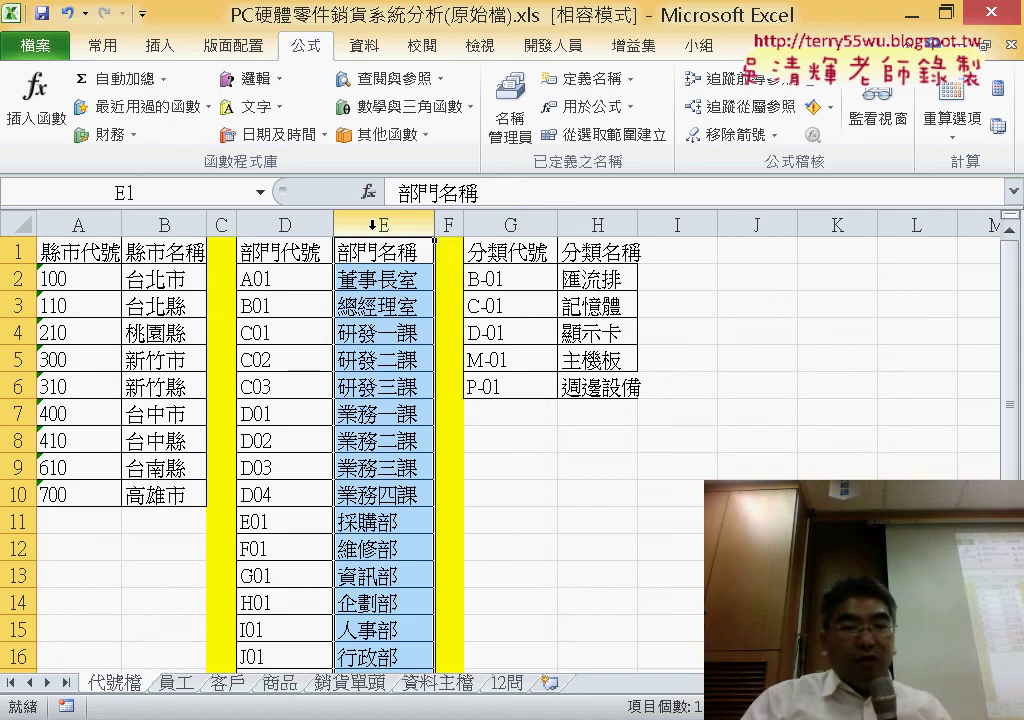
click(280, 683)
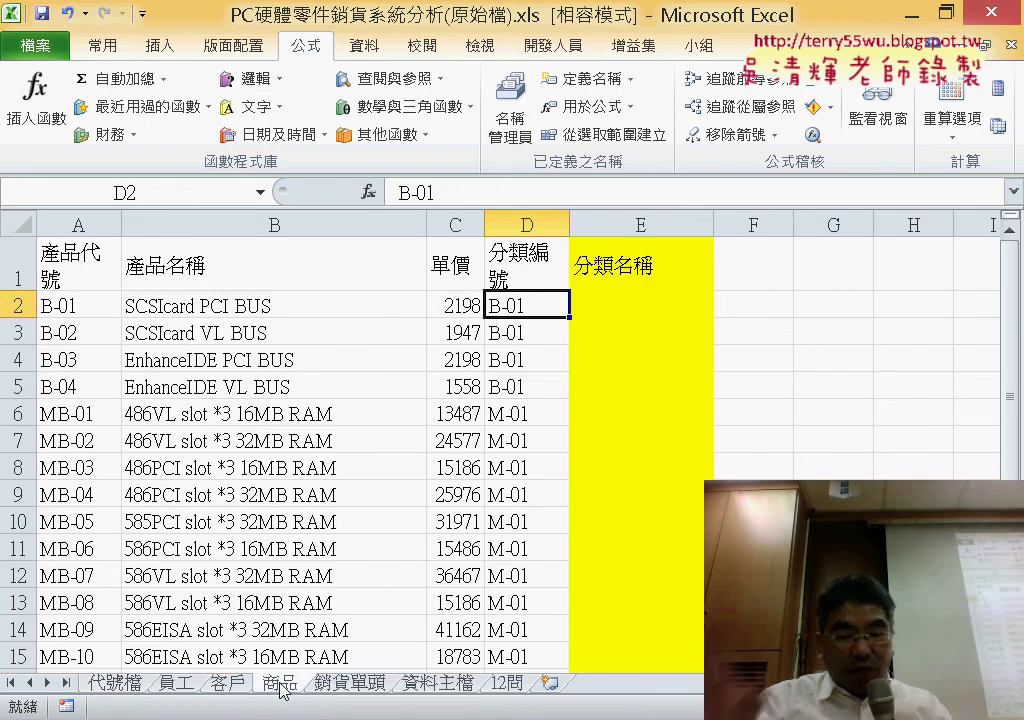
click(660, 263)
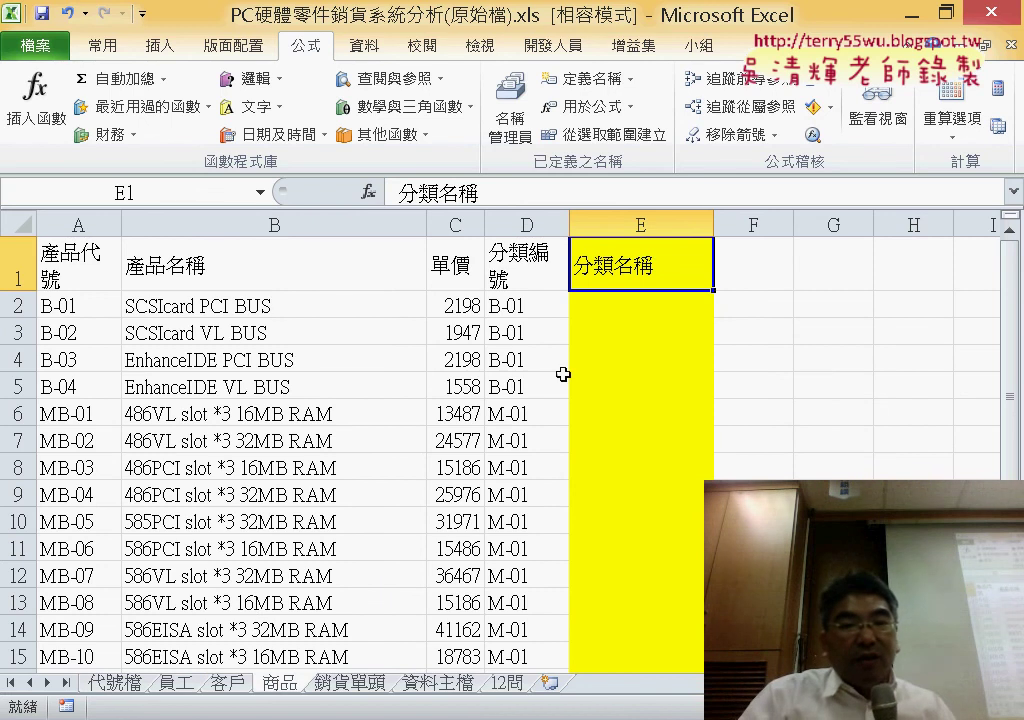
click(113, 686)
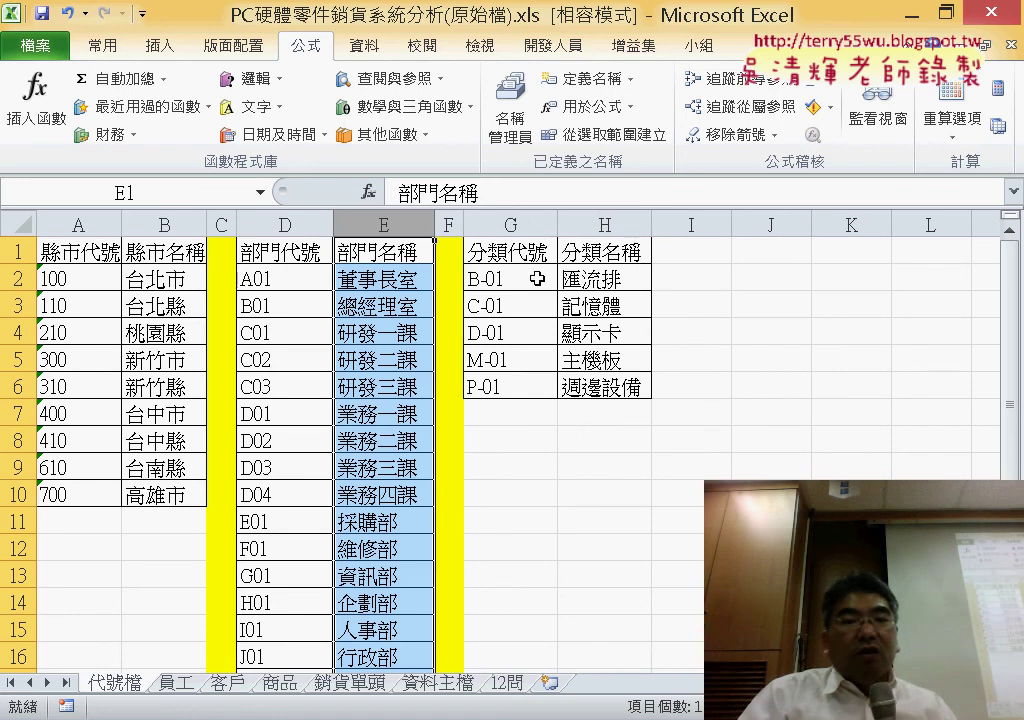
Insert a VLOOKUP function from Lookup & Reference into 商品 cell E2.
click(285, 688)
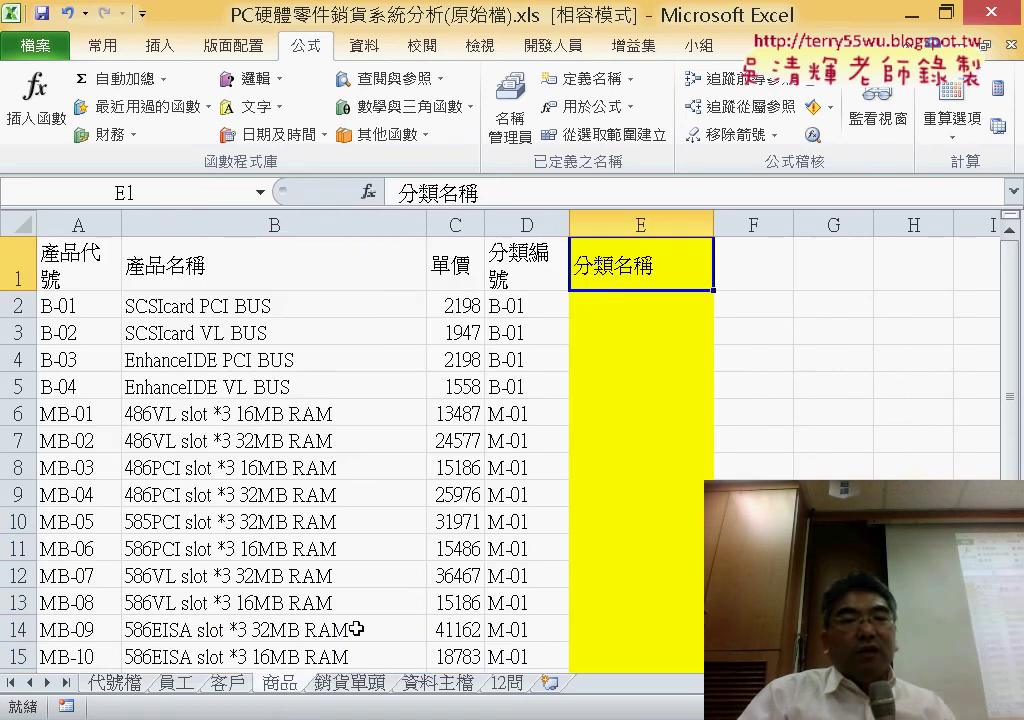
click(640, 302)
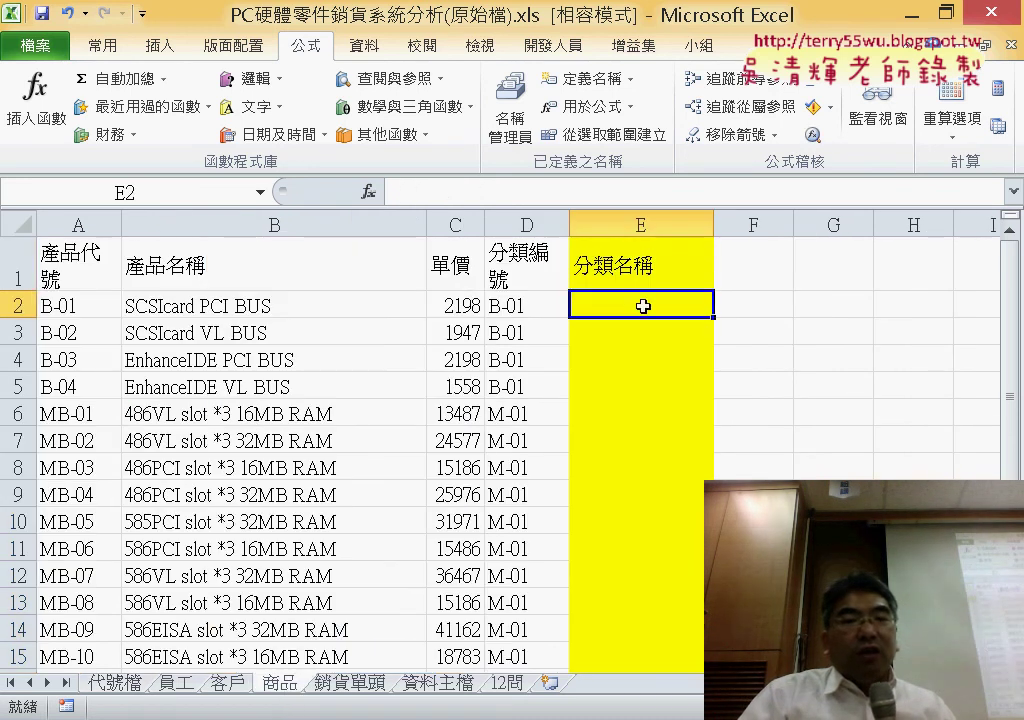
click(367, 190)
click(472, 217)
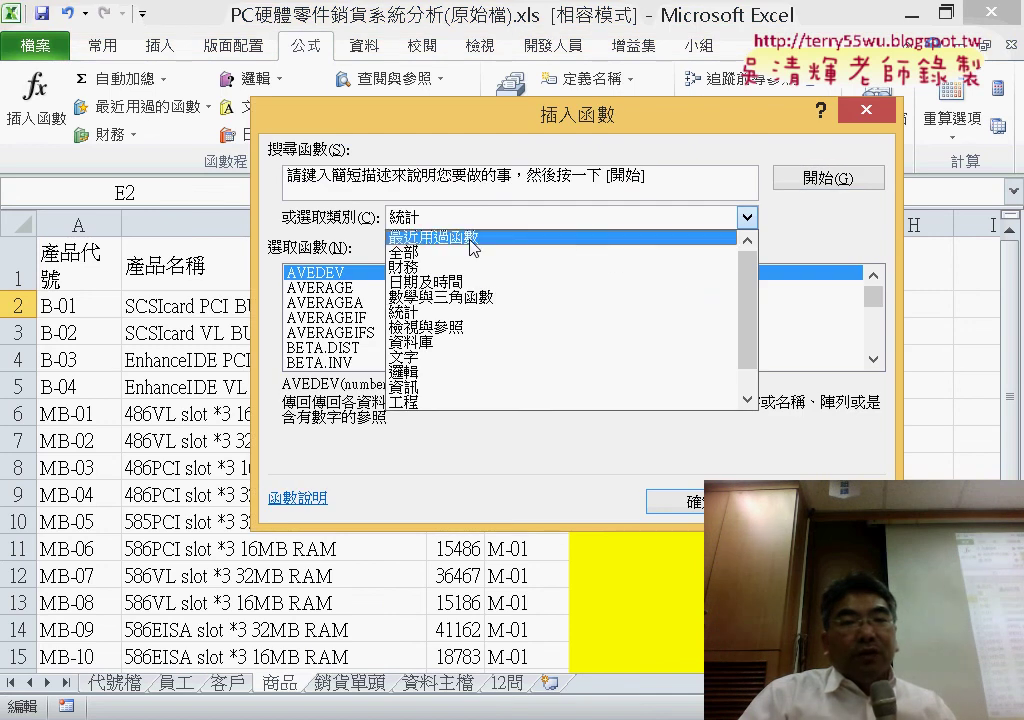
click(474, 327)
drag(873, 300, 874, 350)
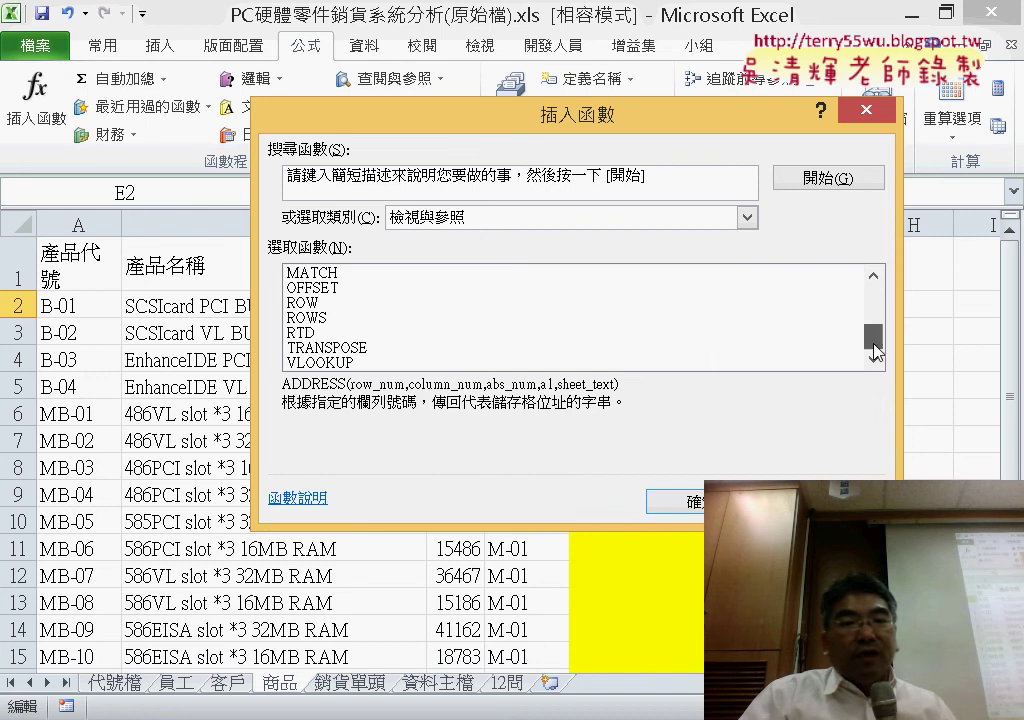
double_click(330, 363)
drag(440, 158, 470, 446)
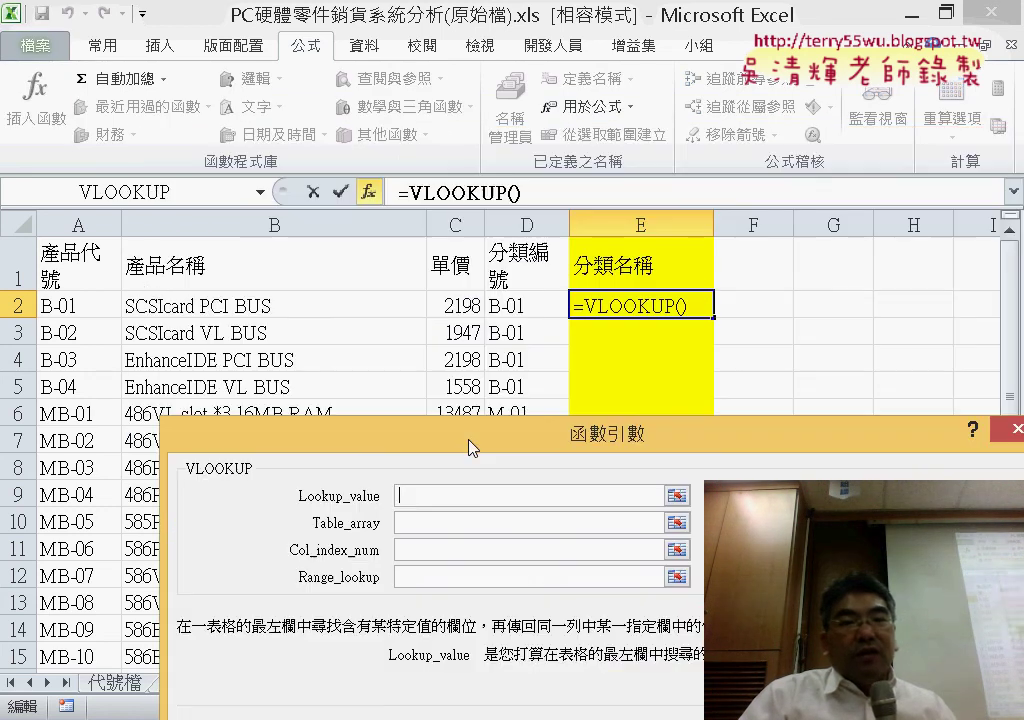
Set the VLOOKUP arguments to D2, named range 分類, column 2 and match 0.
click(537, 300)
click(437, 520)
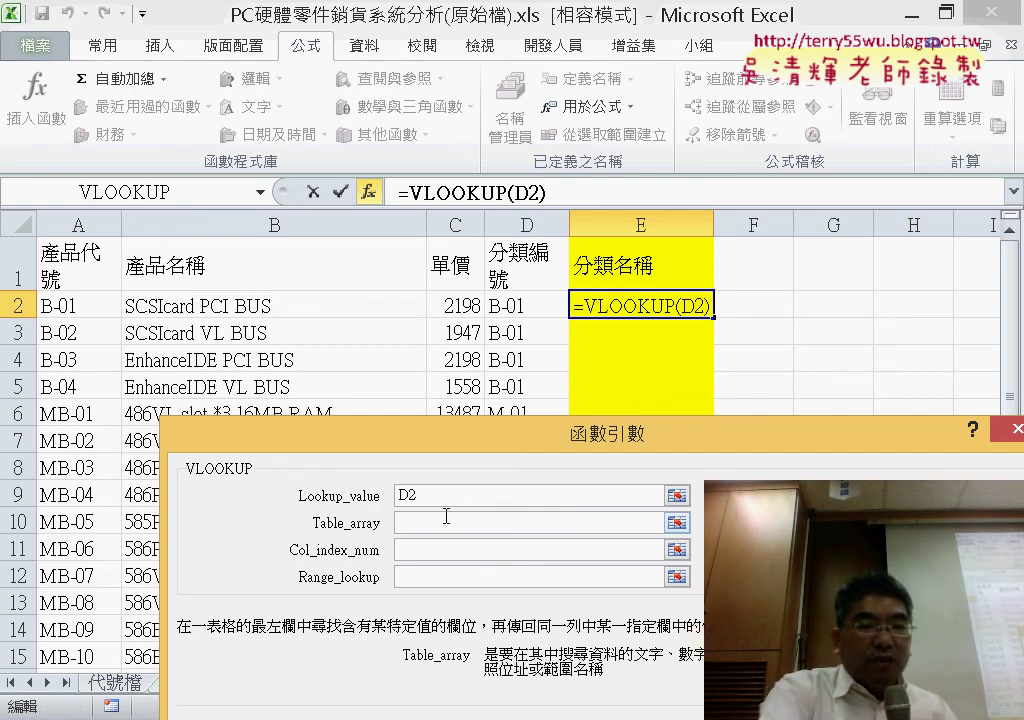
key(F3)
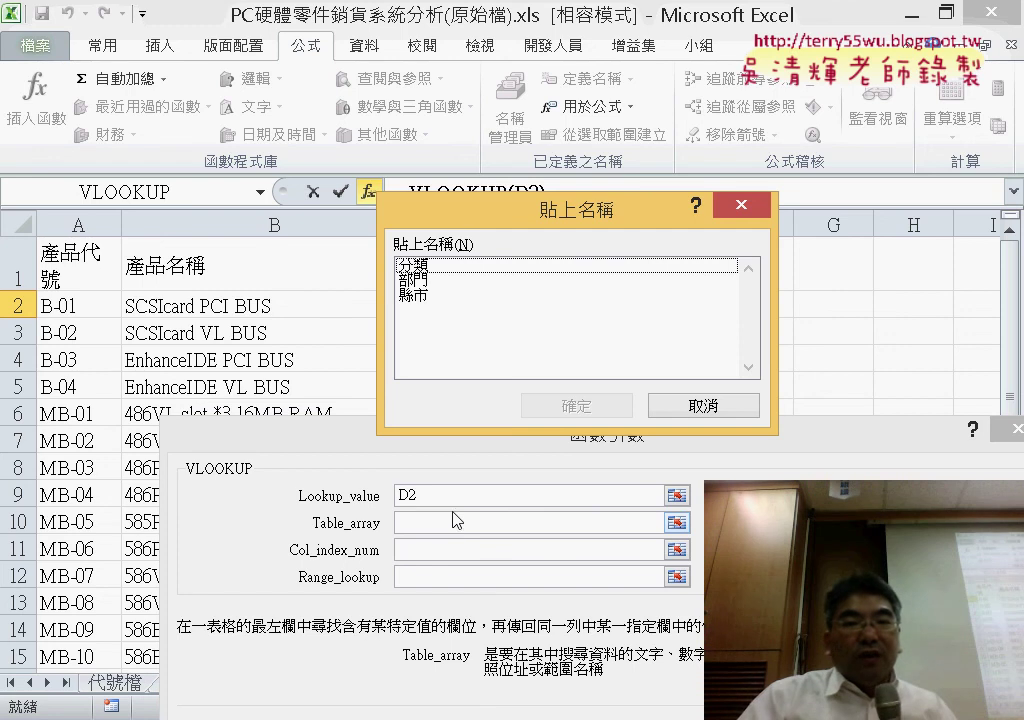
double_click(445, 268)
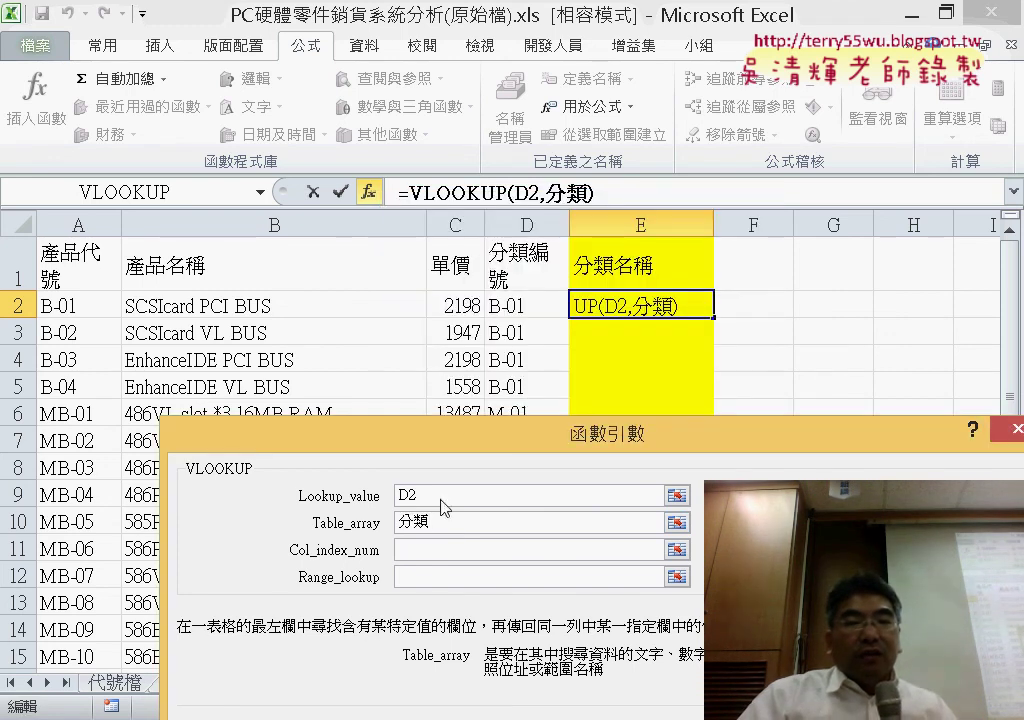
click(428, 550)
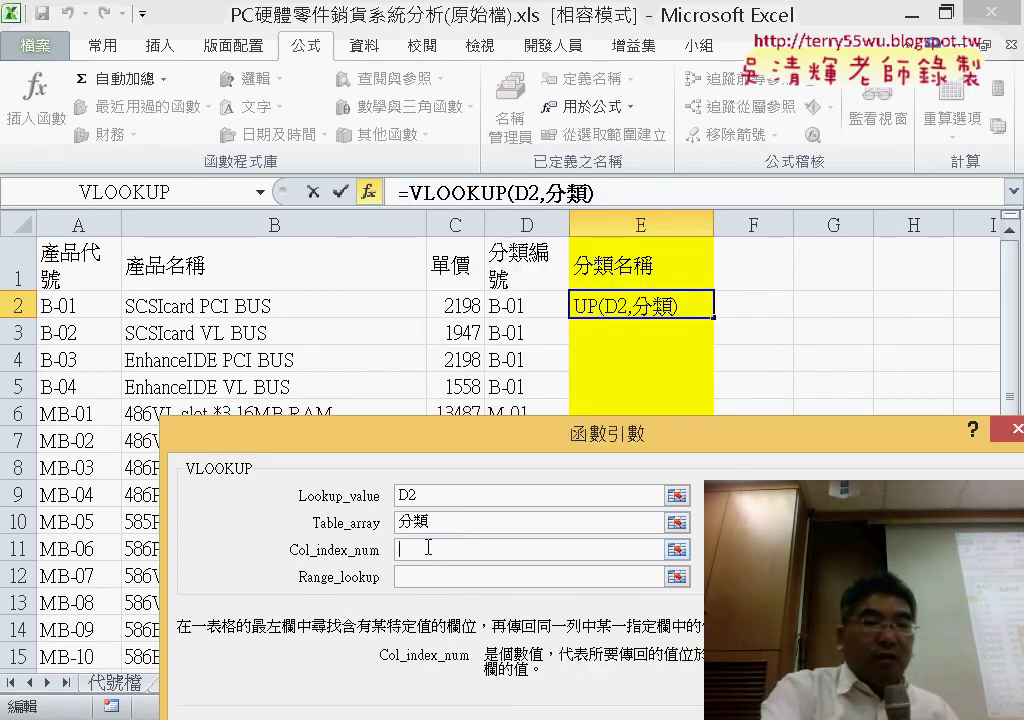
text(ㄑ)
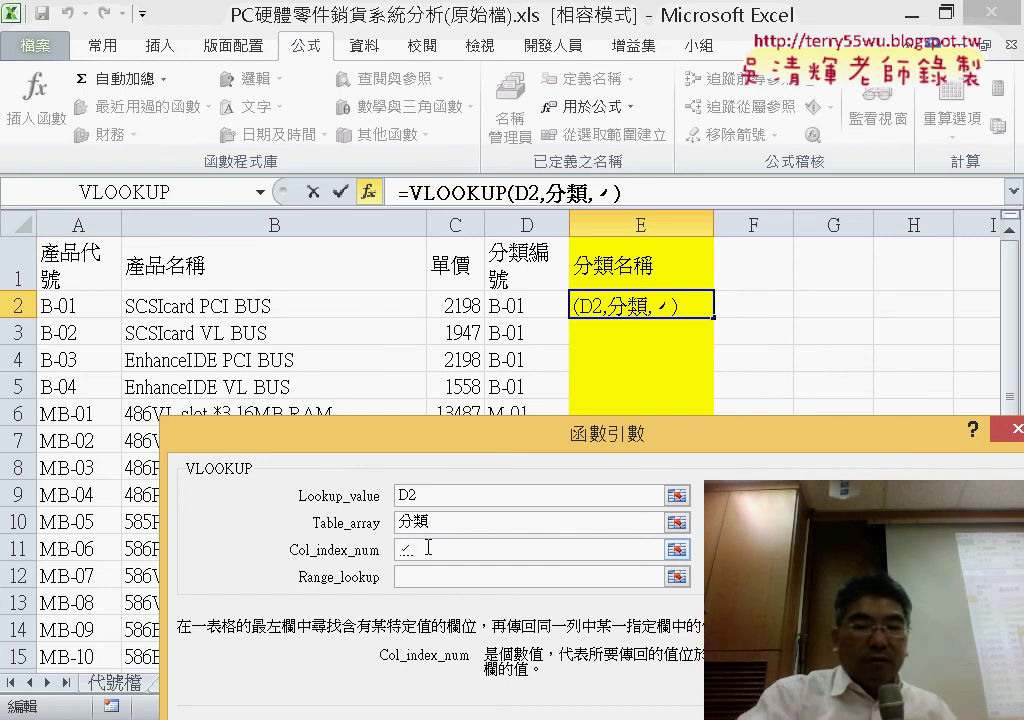
key(BackSpace)
text(2)
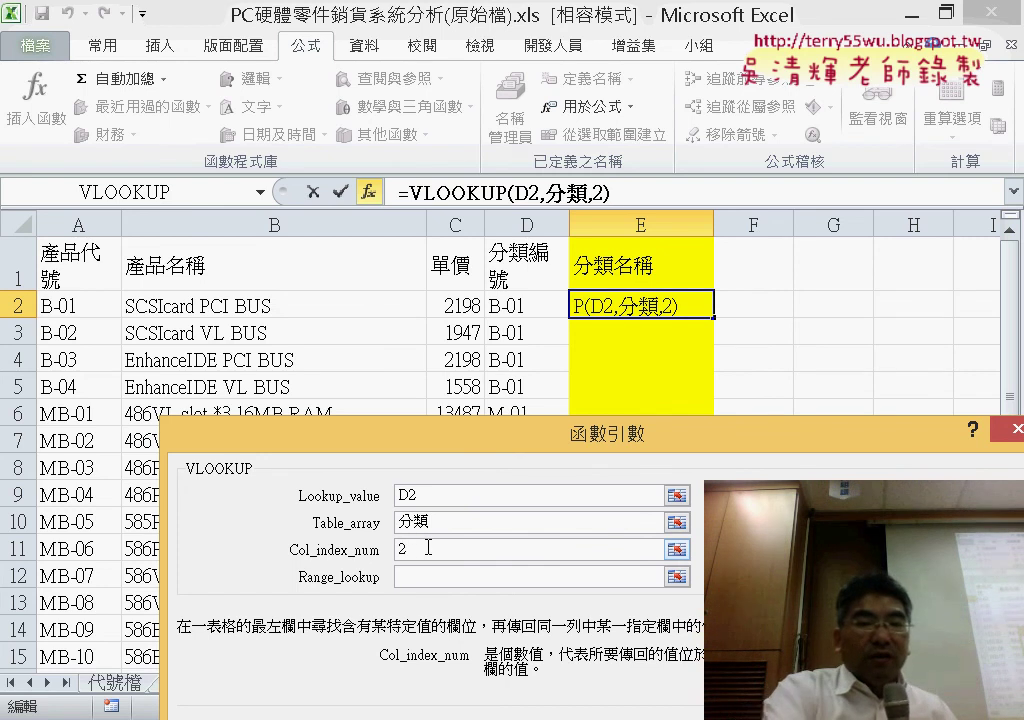
key(Tab)
text(0)
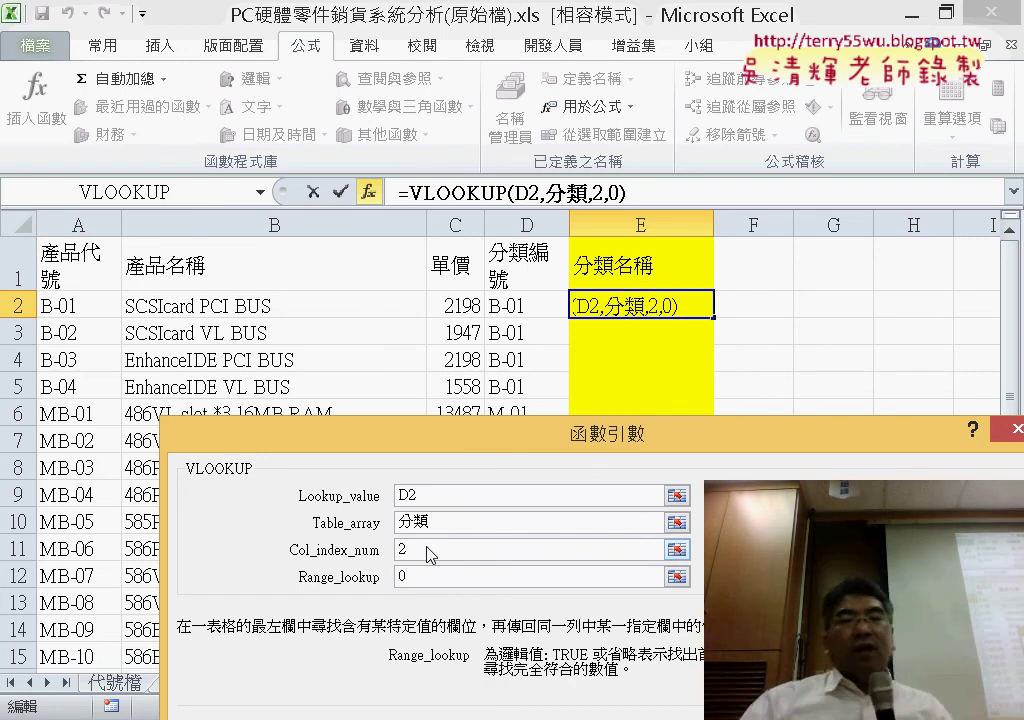
drag(451, 440, 341, 208)
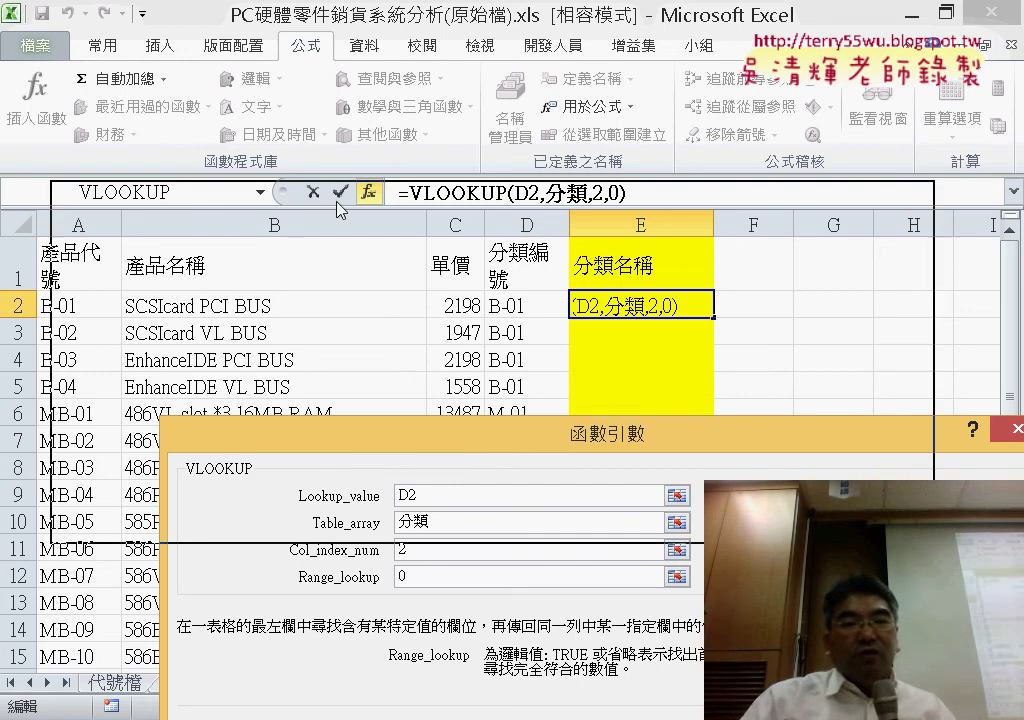
click(810, 520)
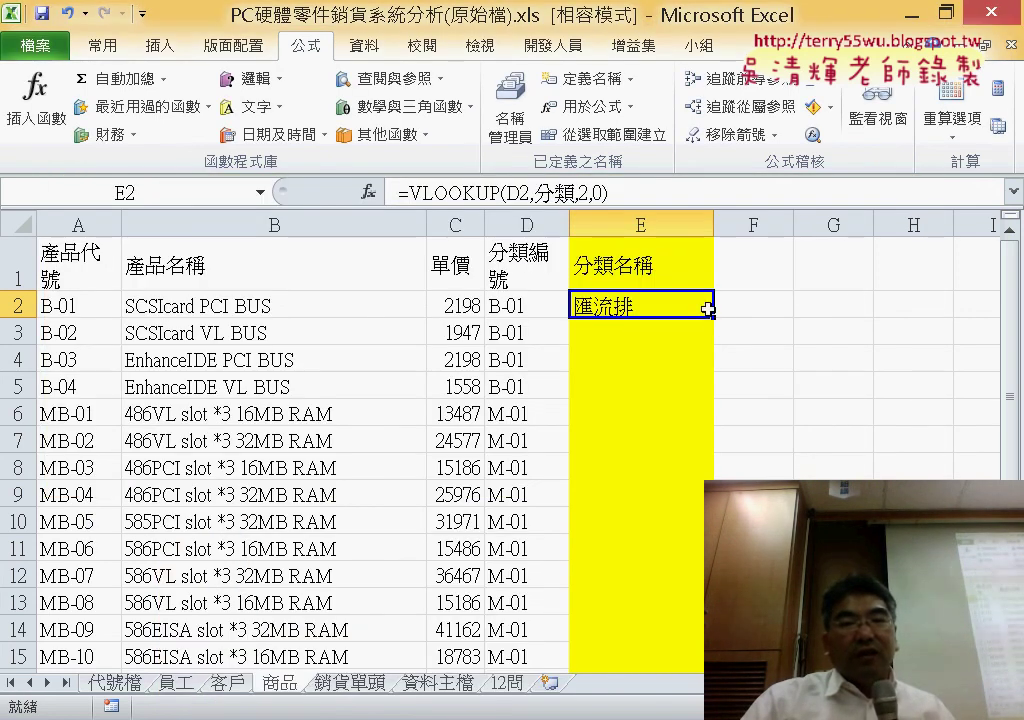
Copy the category formula down the whole 分類名稱 column.
double_click(716, 321)
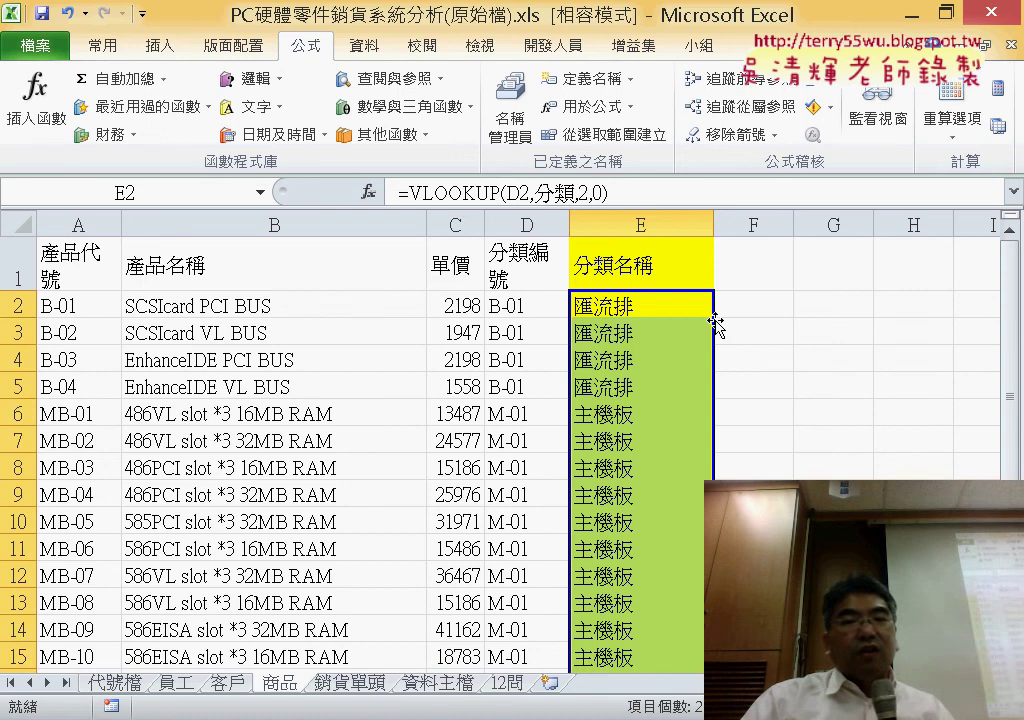
scroll(716, 321, down, 4)
scroll(716, 327, up, 2)
scroll(716, 327, up, 2)
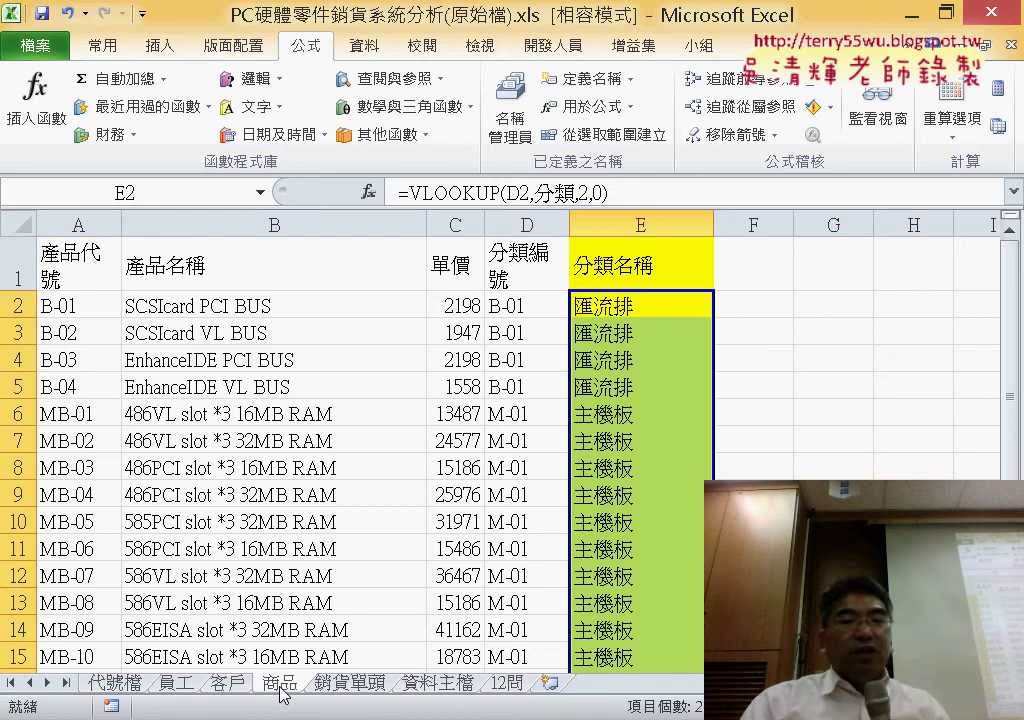
On 銷貨單頭, select columns E–H and compare E2 and customer code B2 against 代號檔.
click(353, 685)
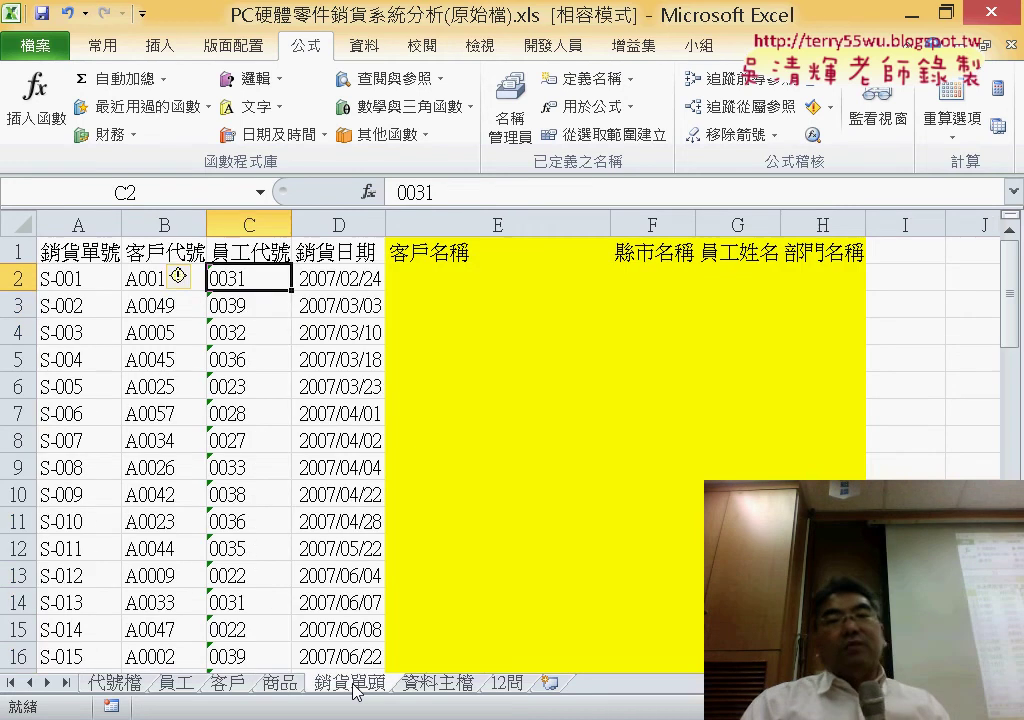
drag(560, 223, 812, 217)
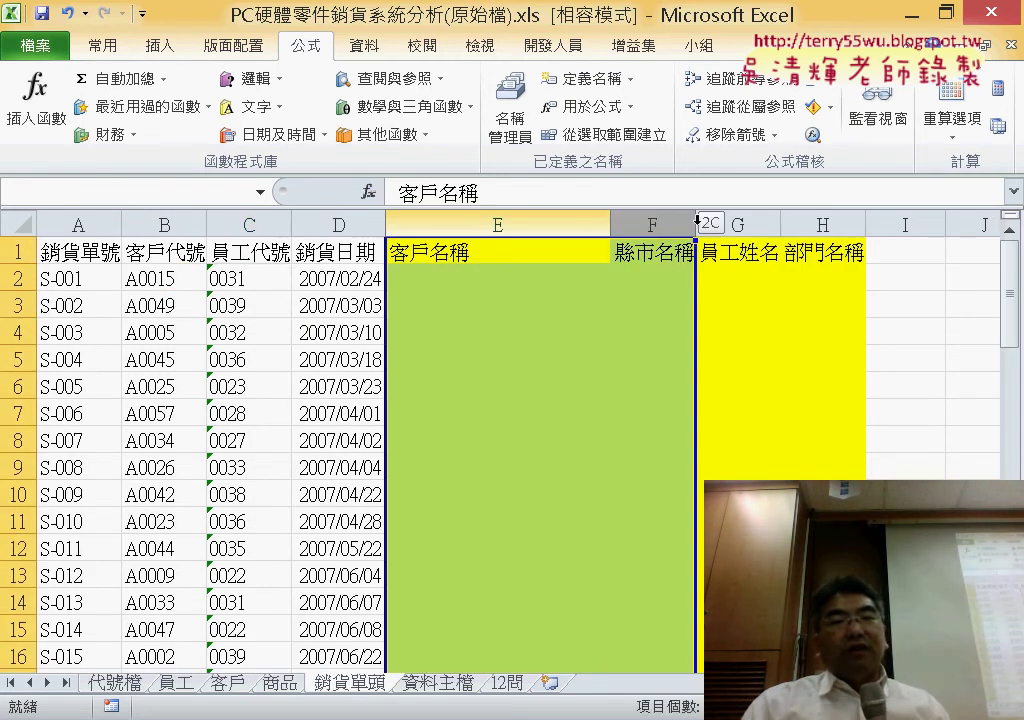
click(466, 281)
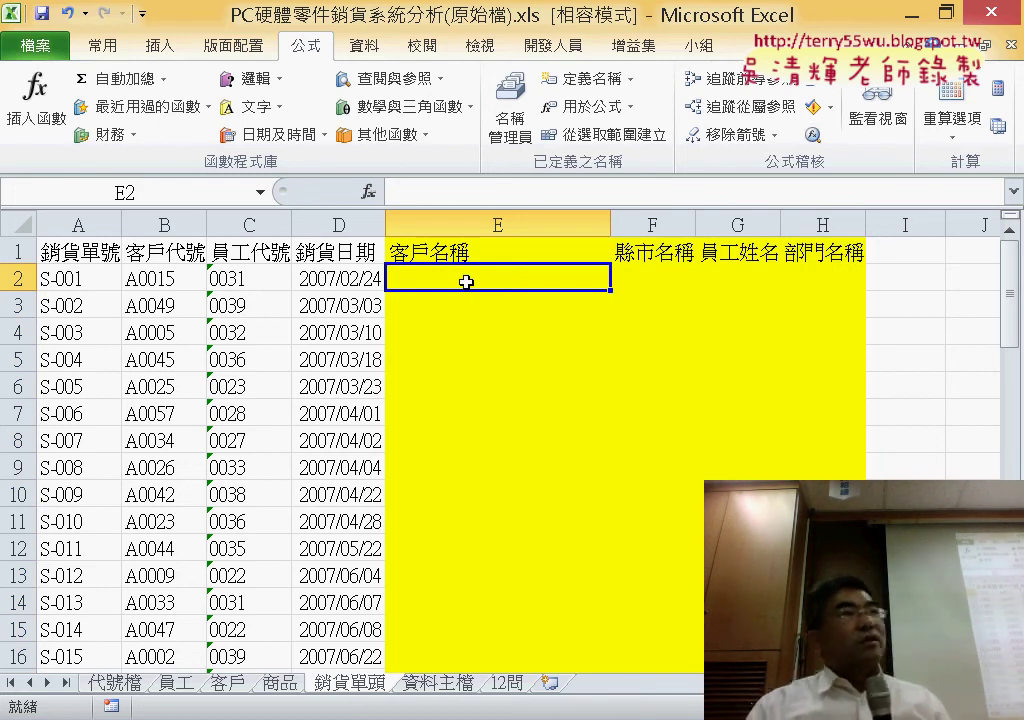
click(115, 682)
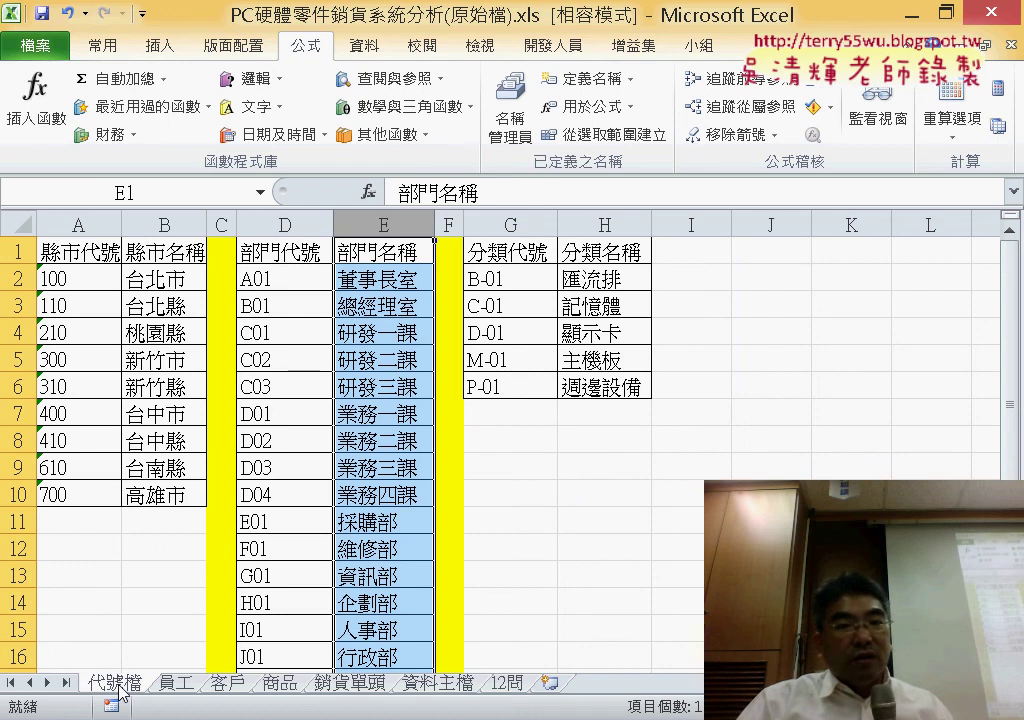
click(352, 685)
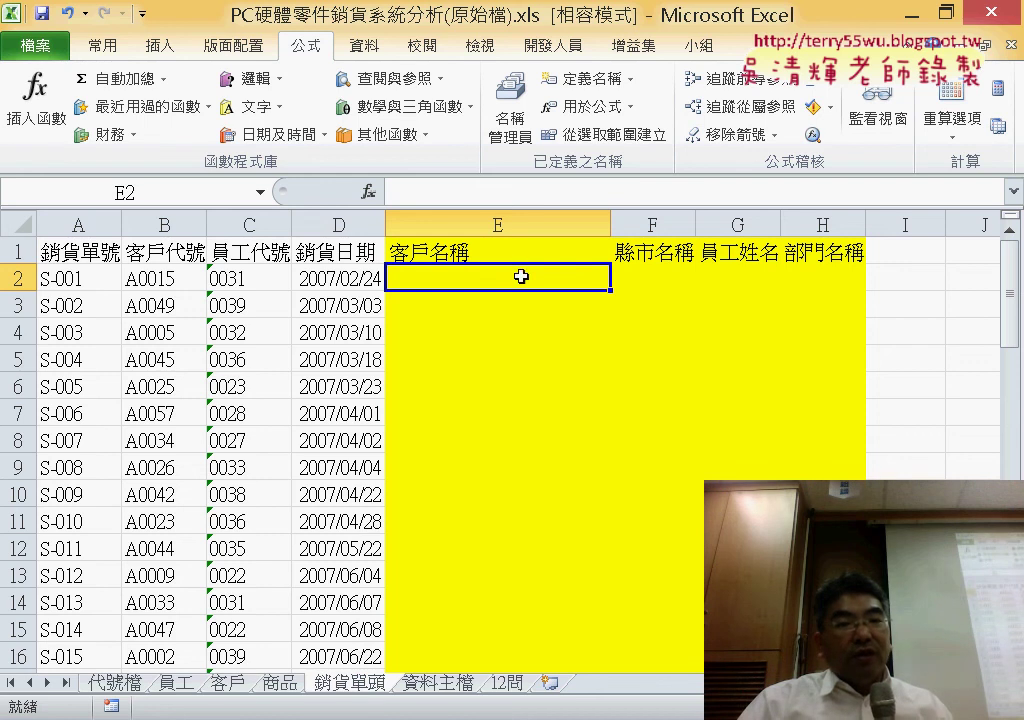
click(164, 280)
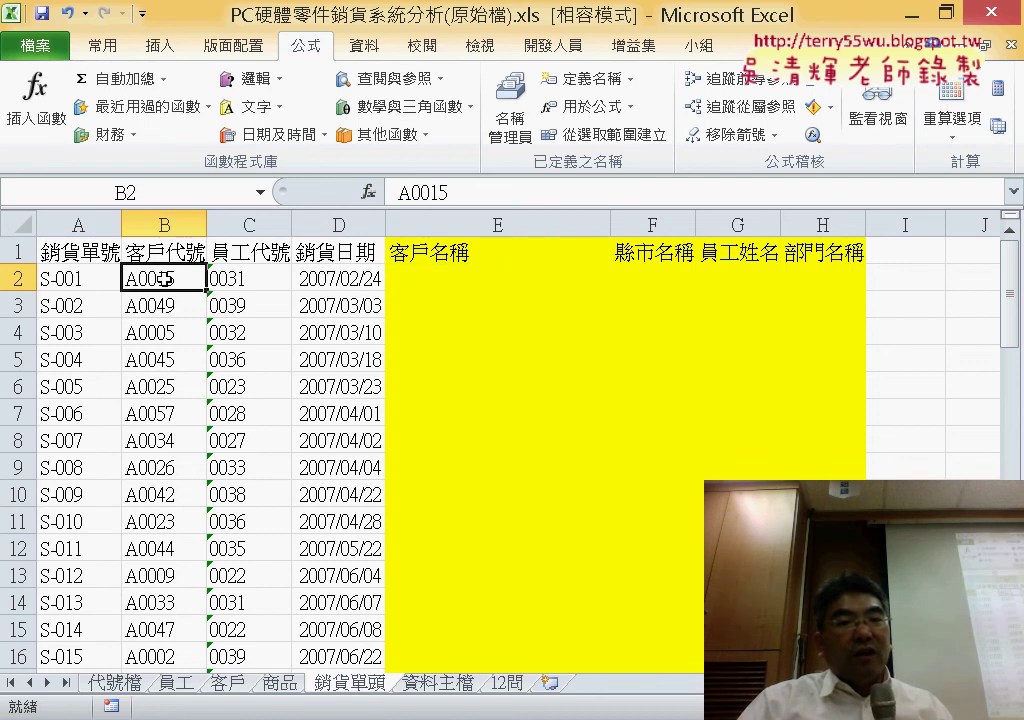
Look over the 代號檔 and 客戶 sheets, ending on the 員工 employee sheet.
click(107, 684)
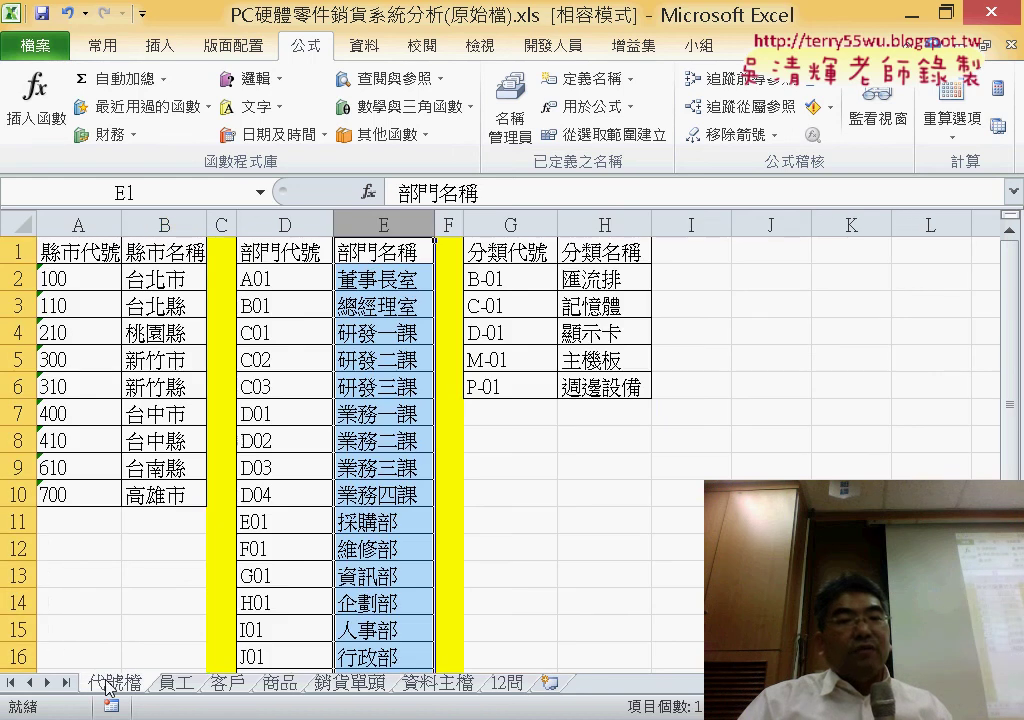
click(228, 684)
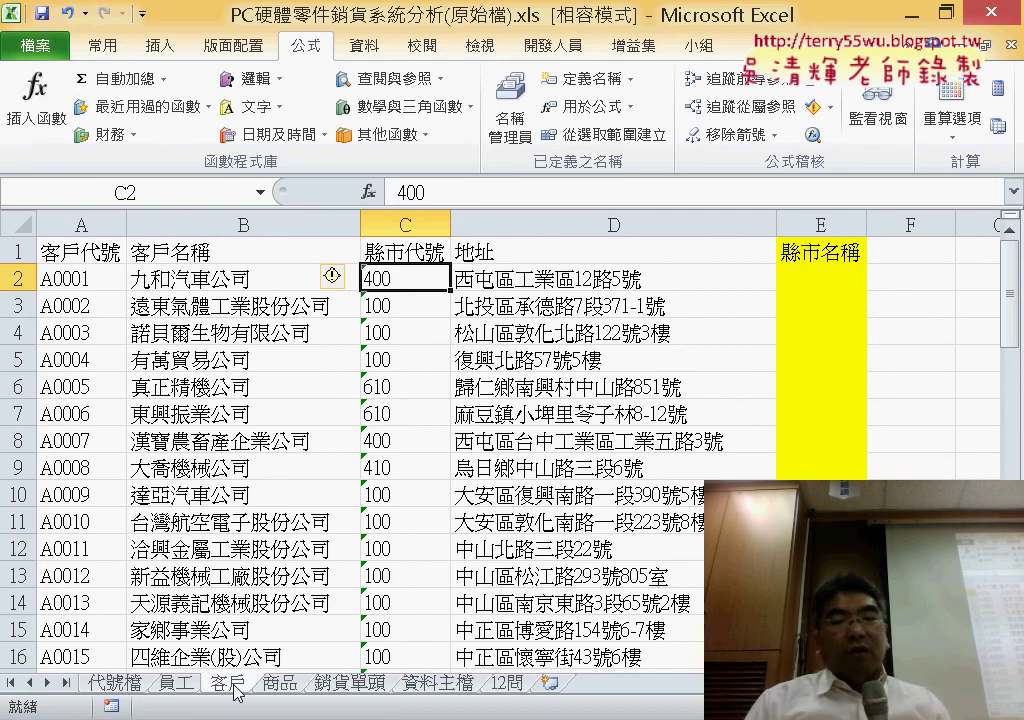
click(165, 684)
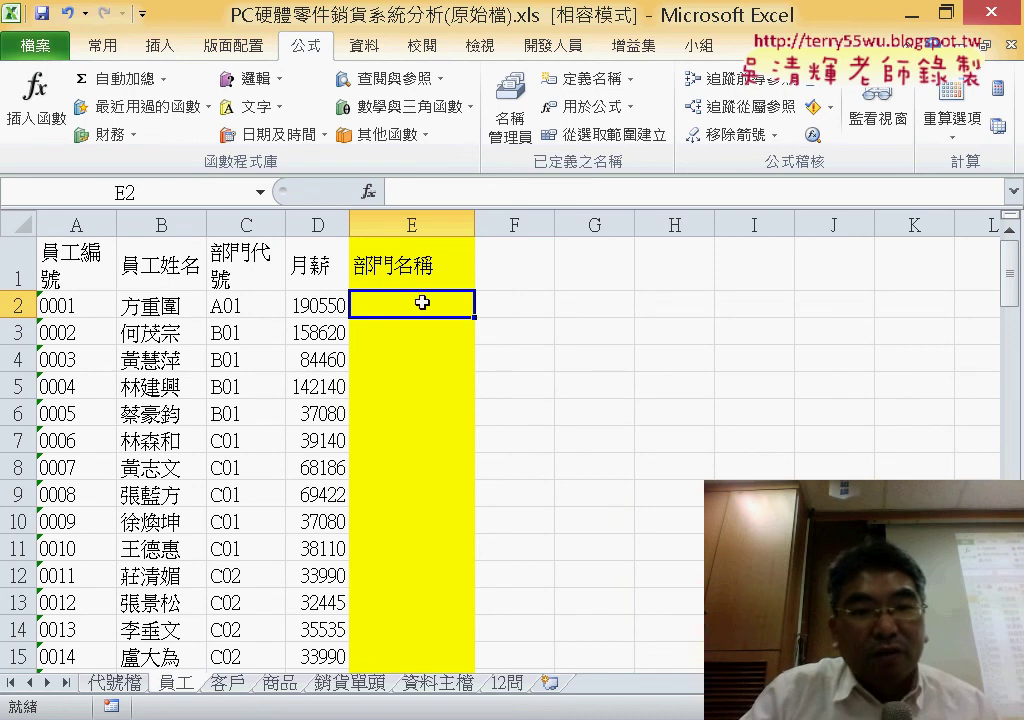
click(128, 686)
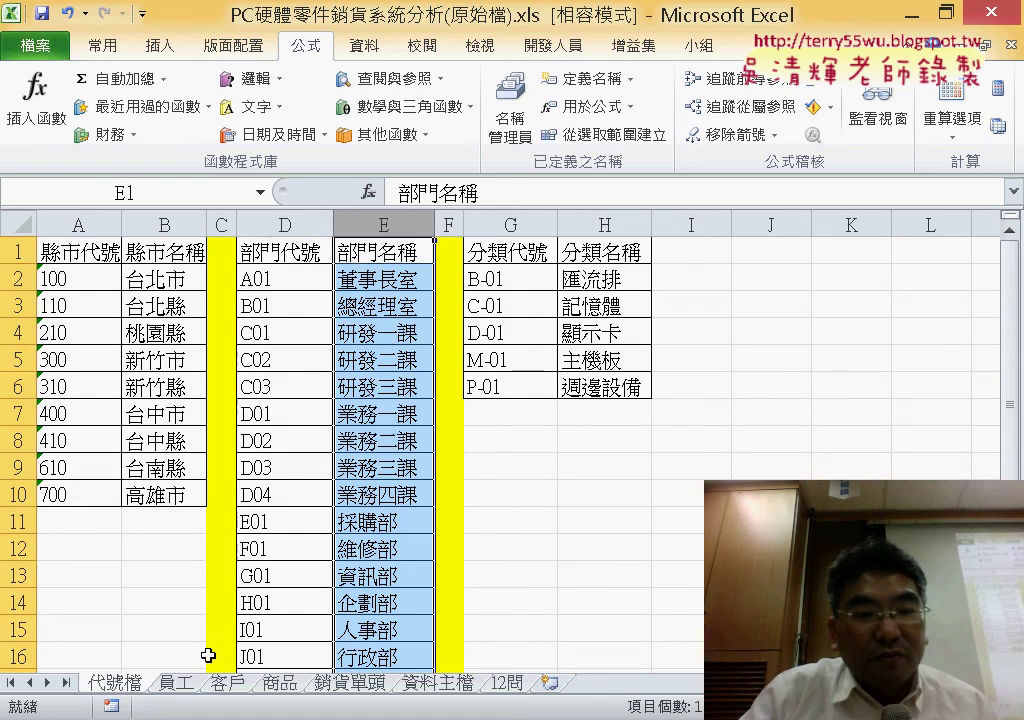
click(176, 684)
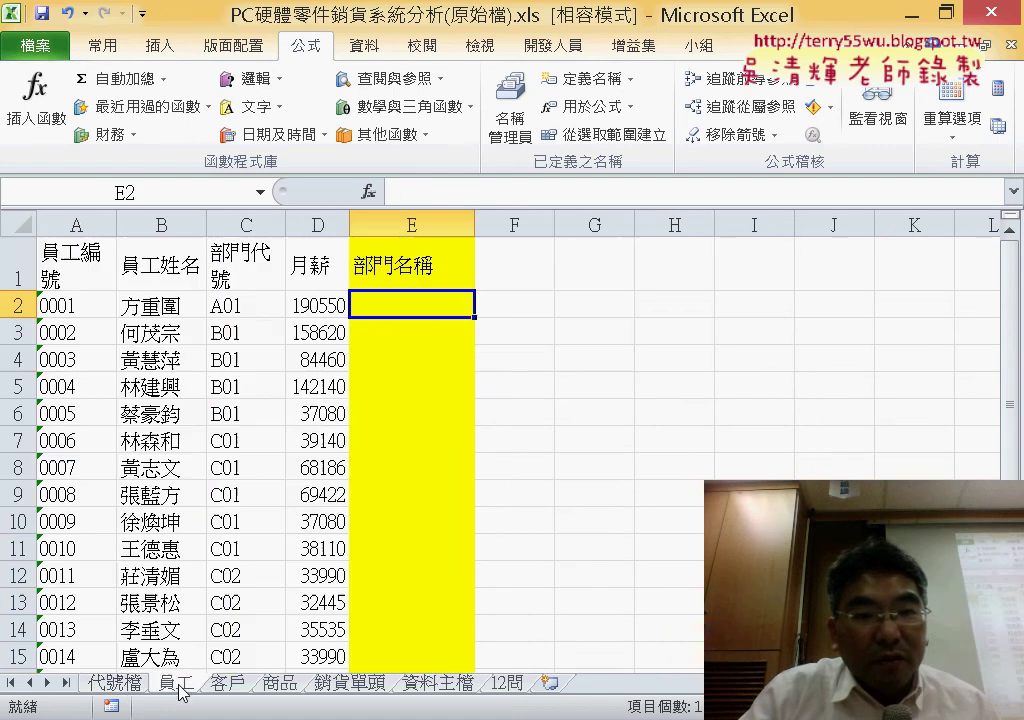
Start a VLOOKUP in E2 of the 員工 sheet with C2 as the lookup value.
click(258, 302)
click(418, 302)
click(368, 191)
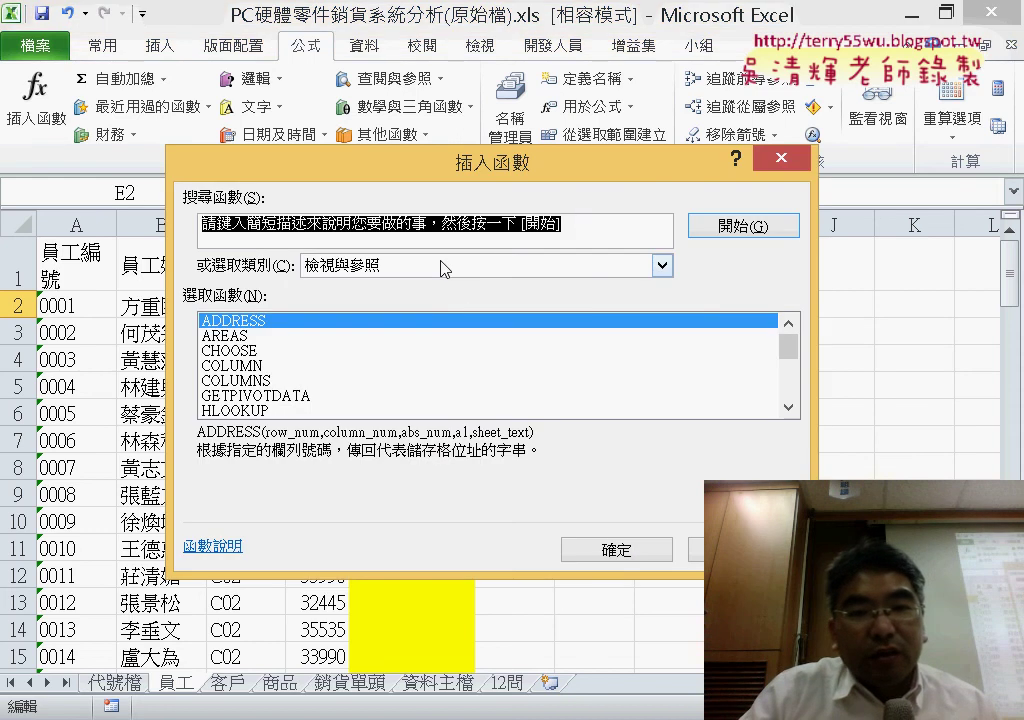
scroll(600, 365, down, 4)
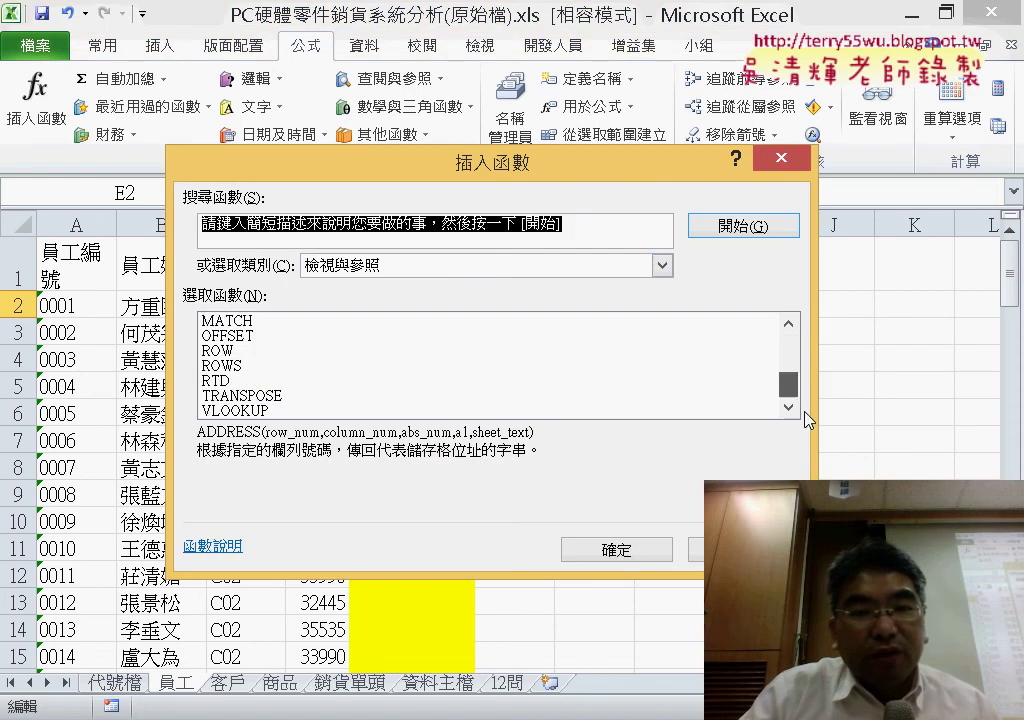
click(279, 411)
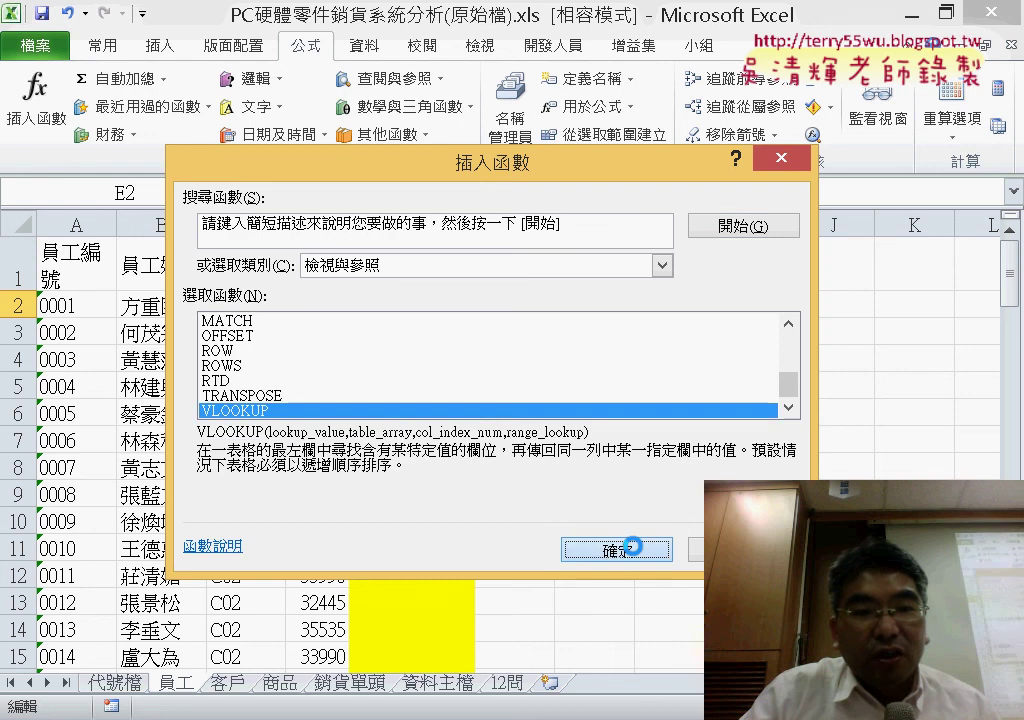
click(578, 548)
drag(446, 209, 767, 216)
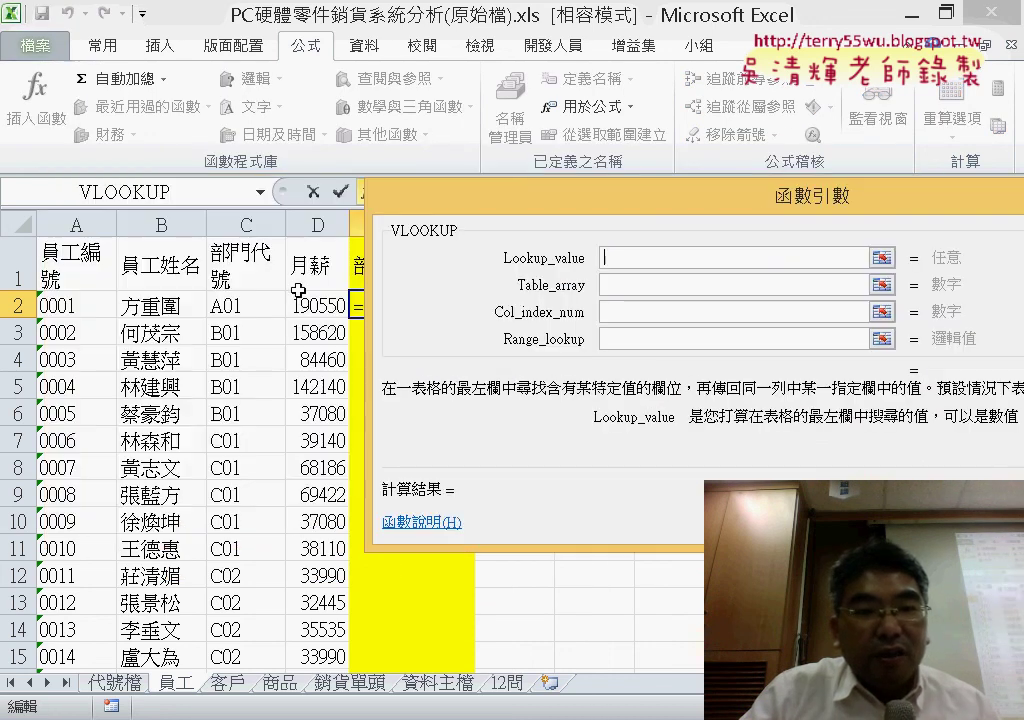
click(258, 303)
Use the 部門 range, column 2 and exact match 0, then fill it down the 部門名稱 column.
click(628, 285)
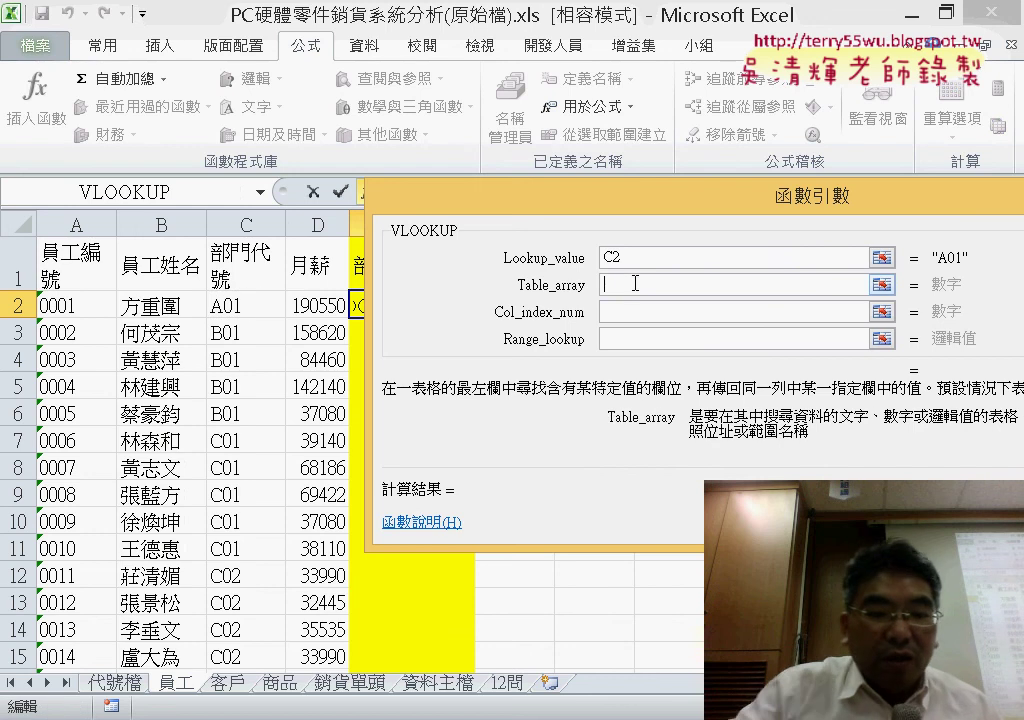
key(F3)
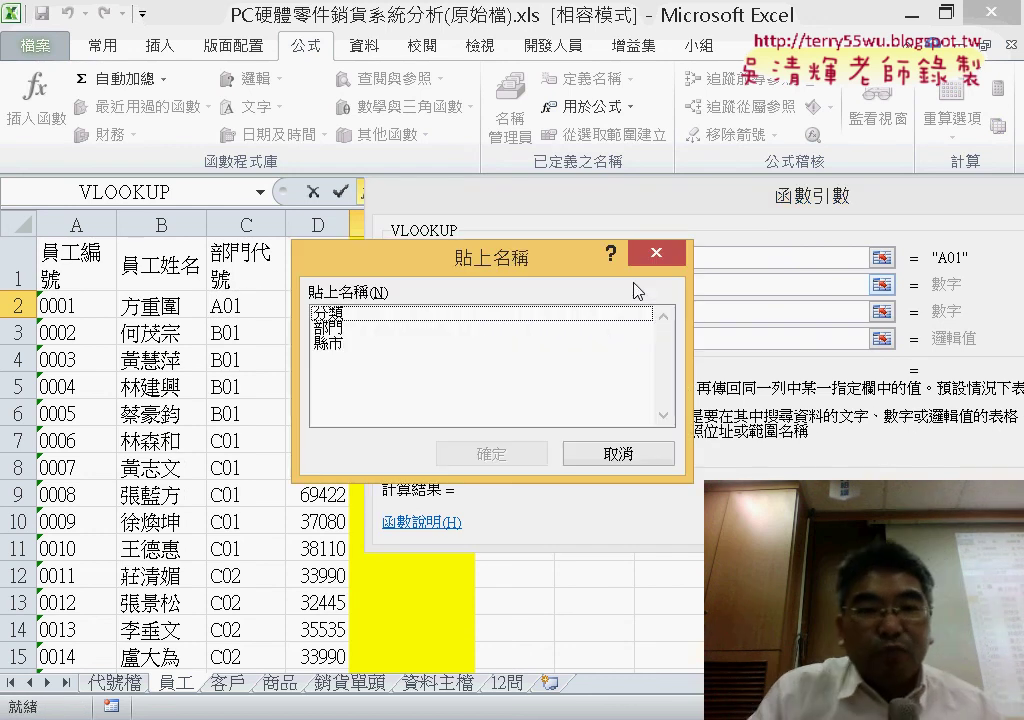
double_click(333, 333)
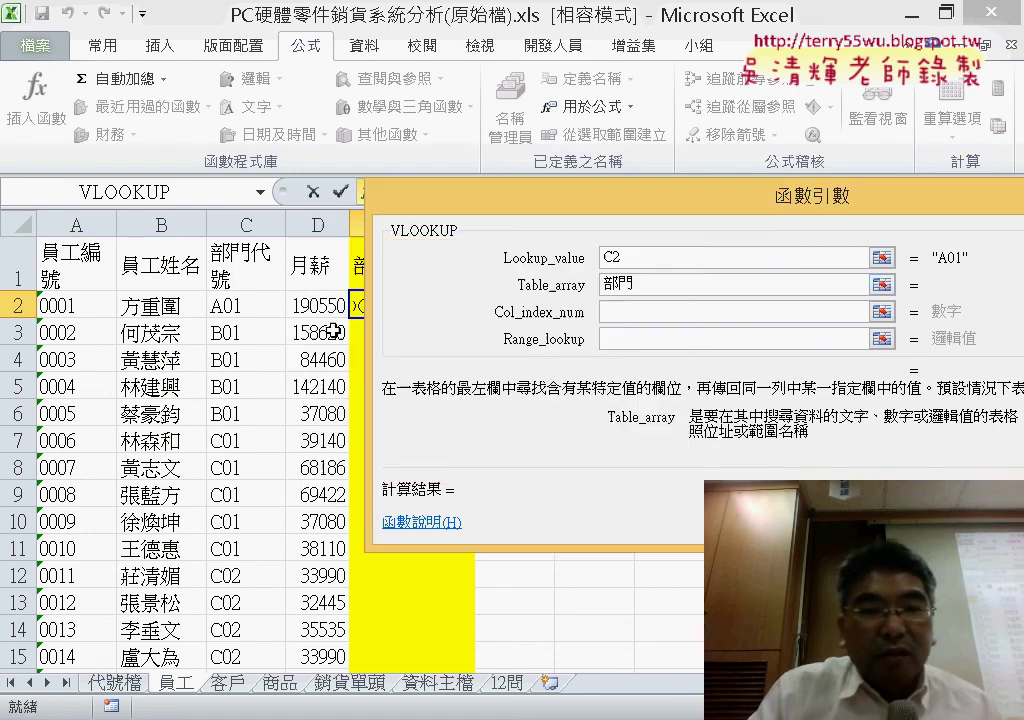
click(649, 312)
text(2)
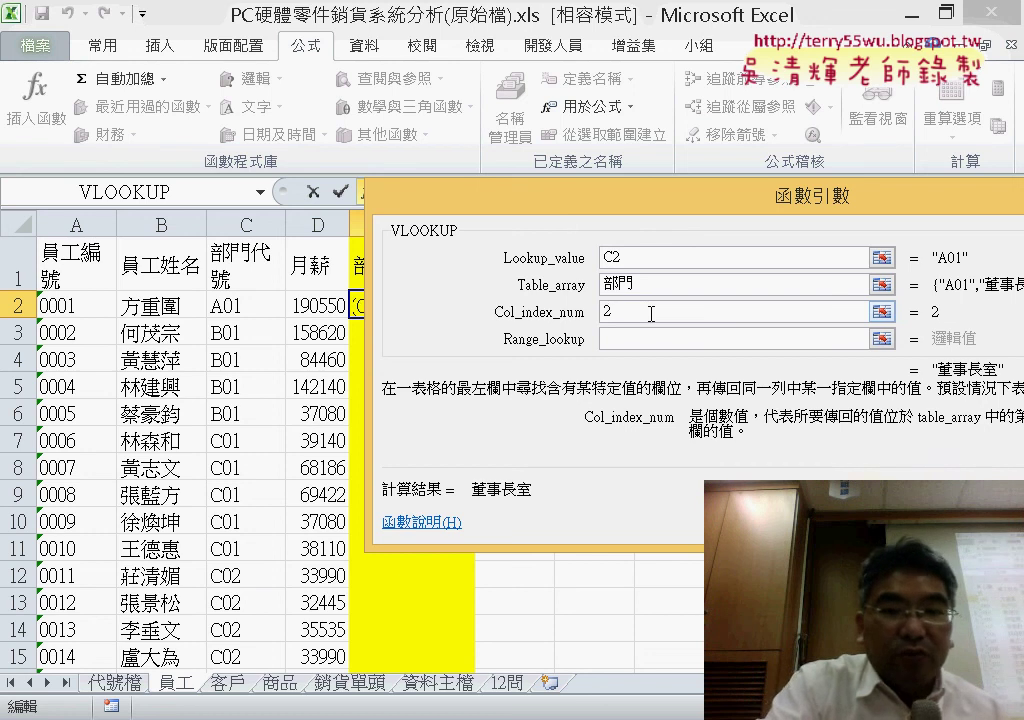
key(Tab)
text(0)
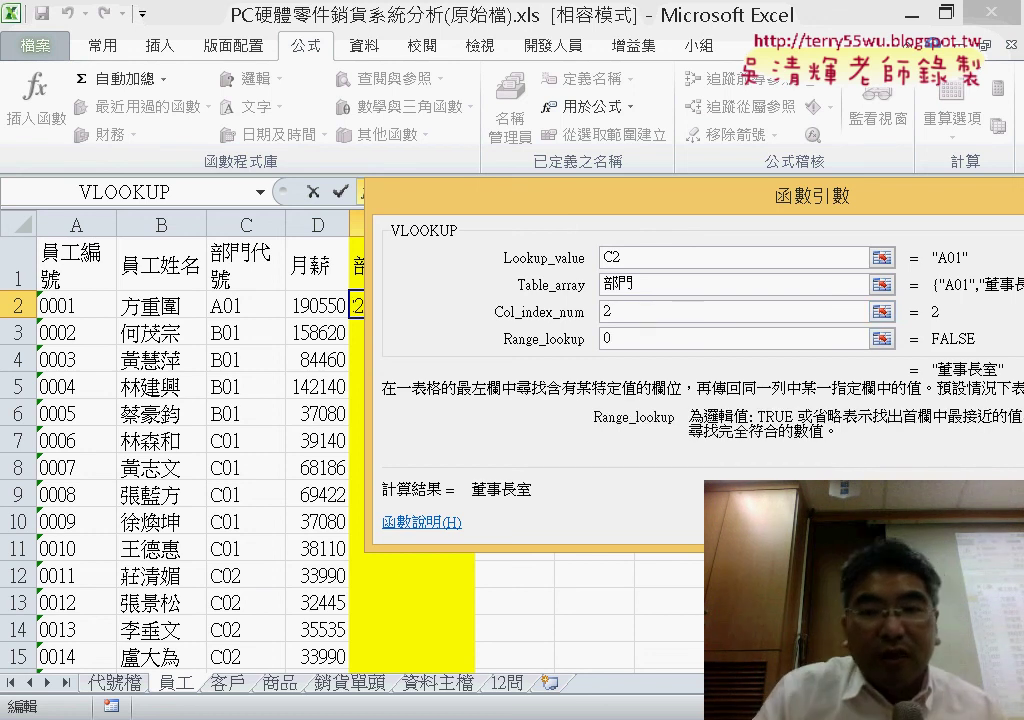
key(Return)
double_click(476, 317)
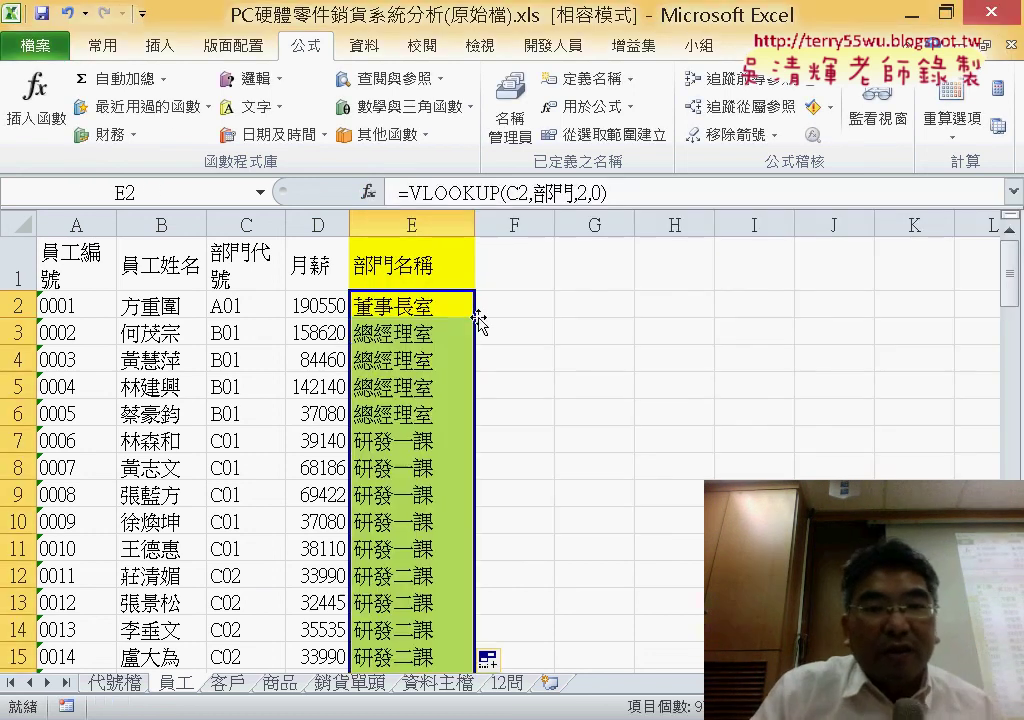
click(227, 683)
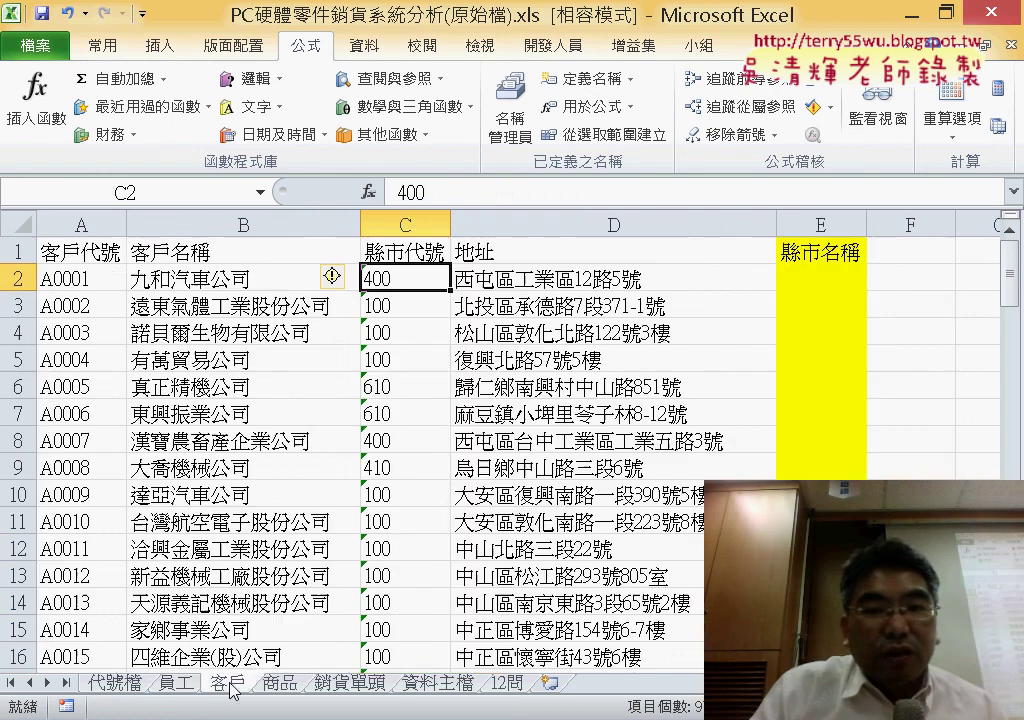
Check the city code in C2 against the 代號檔 code tables before filling E2.
click(840, 278)
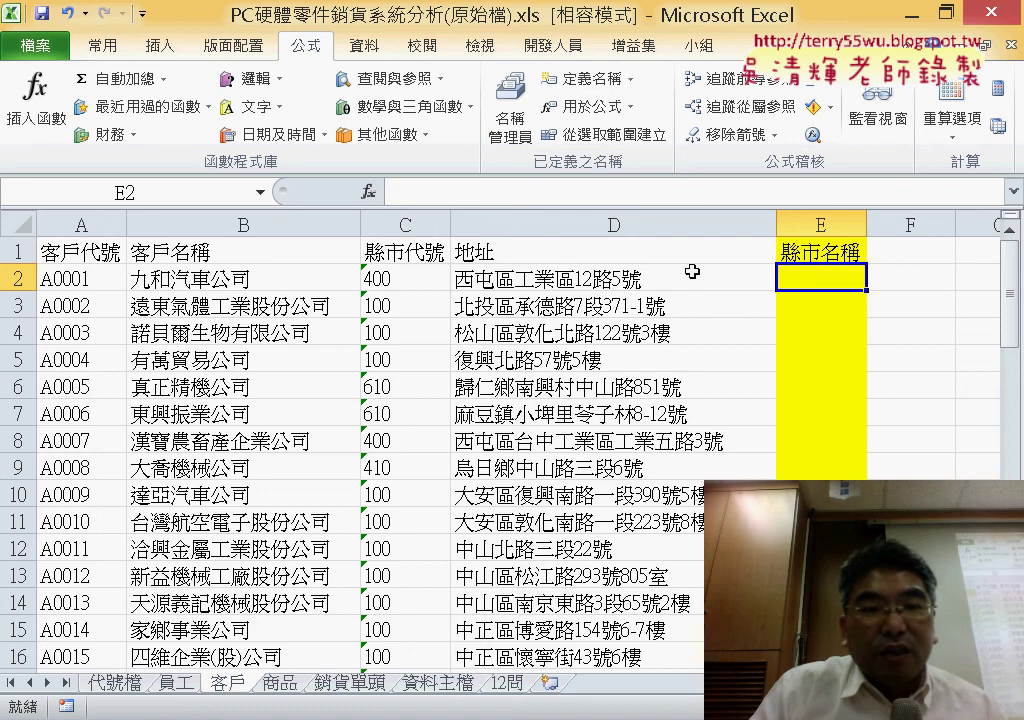
click(406, 280)
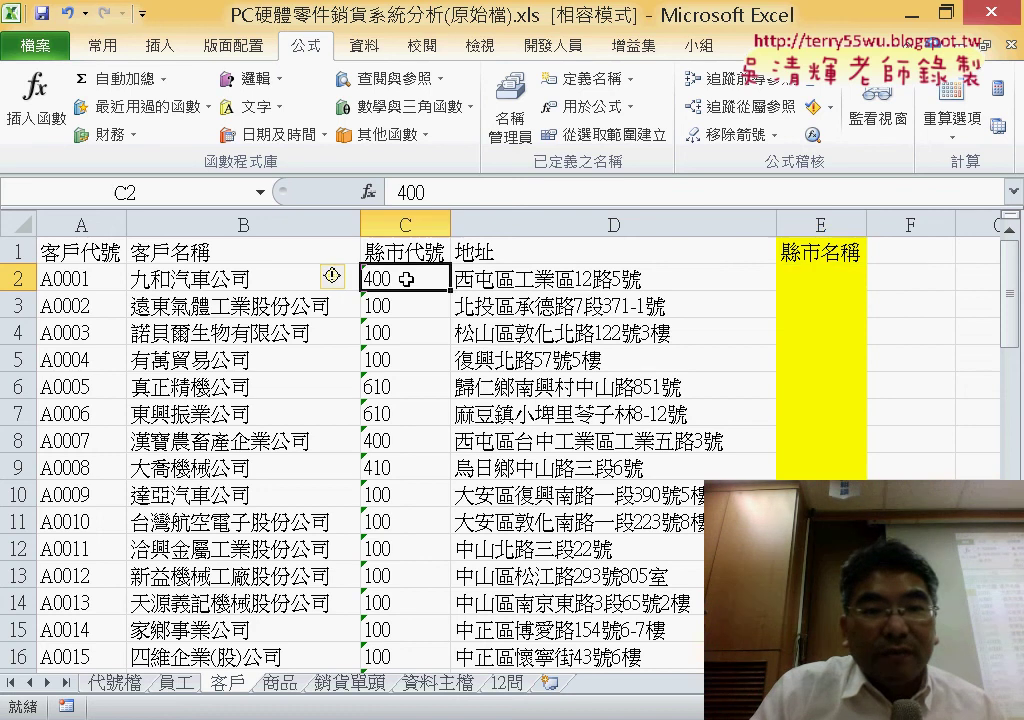
click(842, 276)
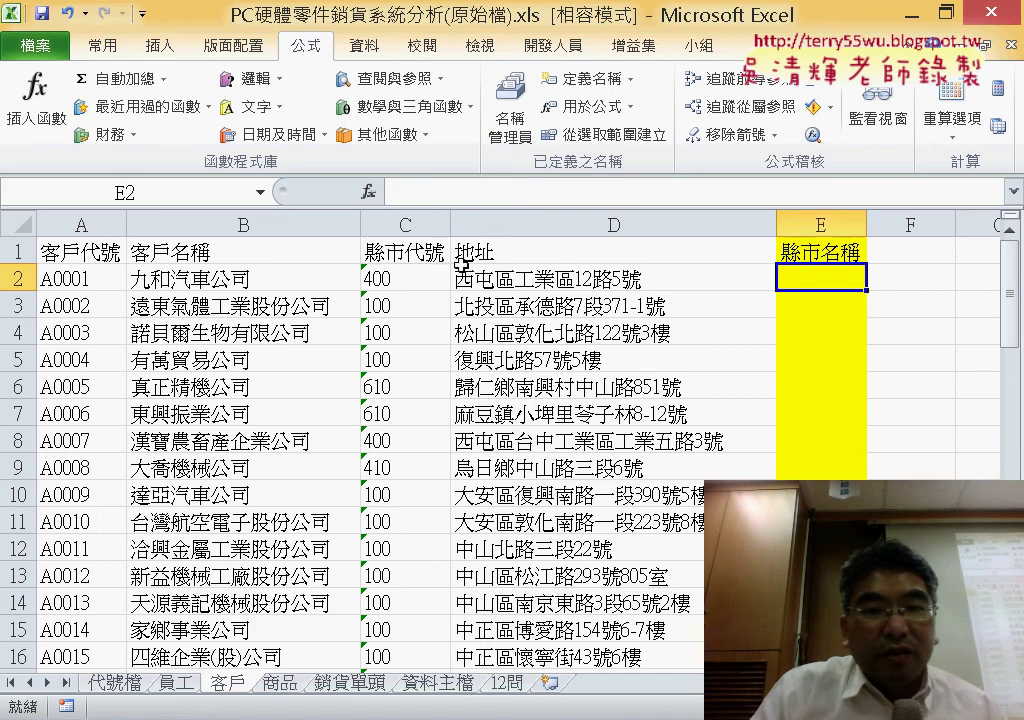
click(410, 279)
click(117, 683)
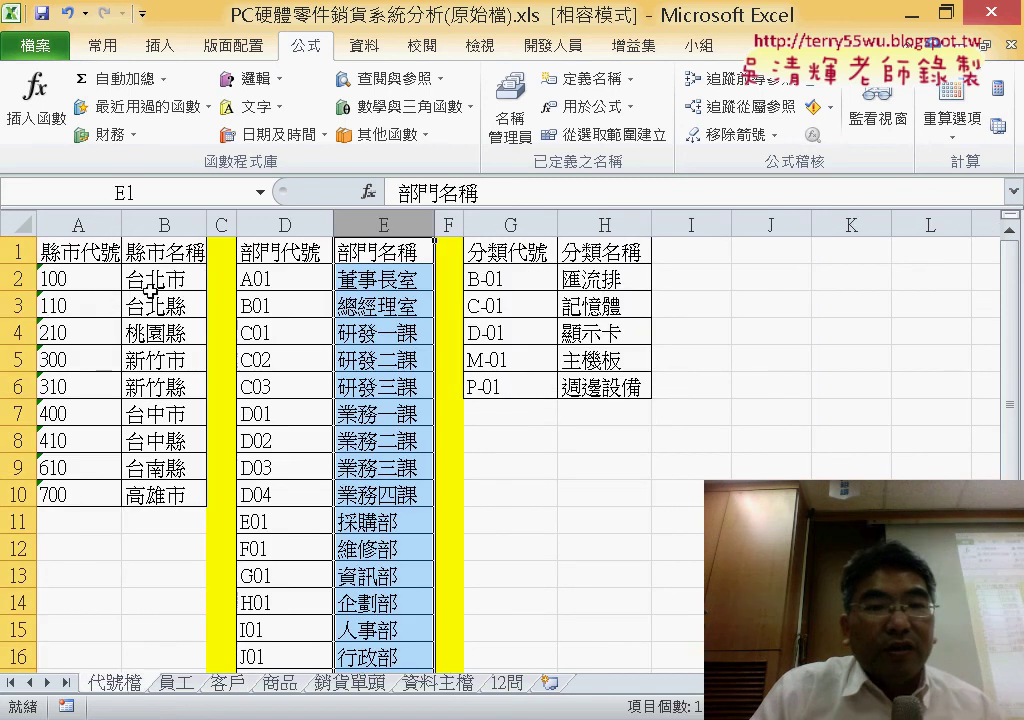
click(233, 683)
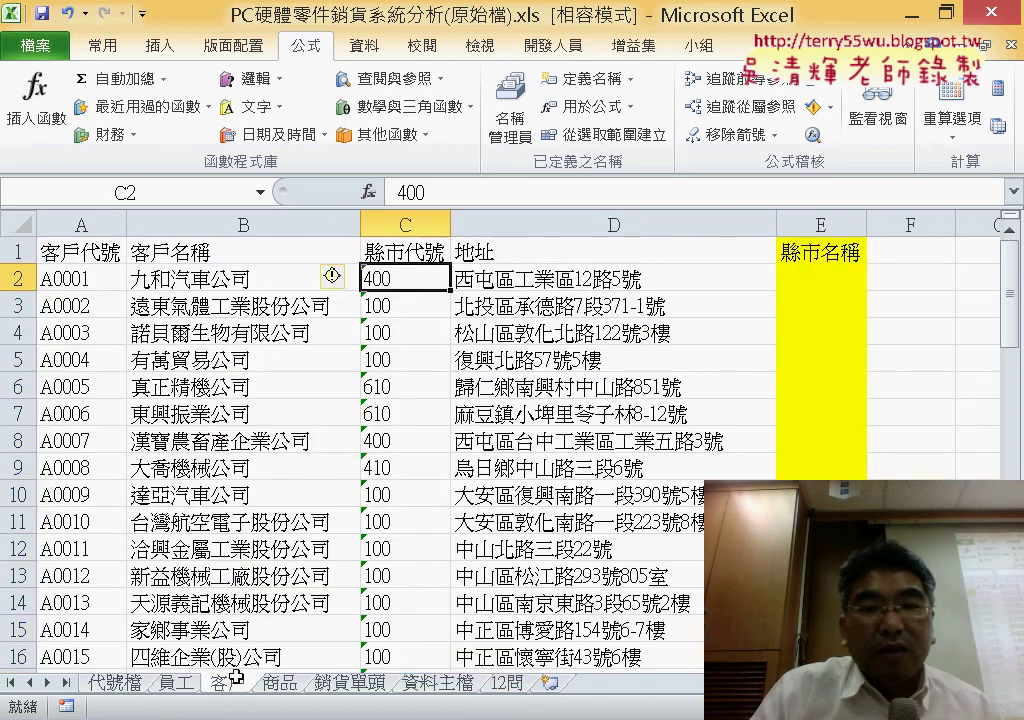
click(818, 280)
Start a VLOOKUP from the recently used functions in E2, using C2 as the lookup value.
click(369, 193)
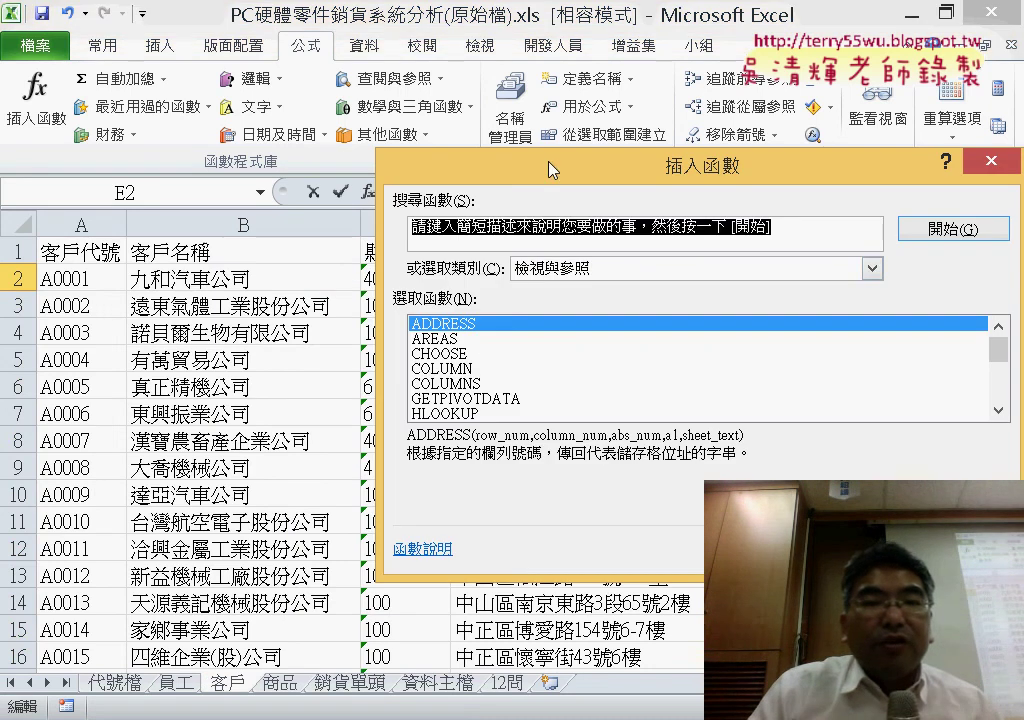
drag(549, 165, 234, 56)
click(235, 159)
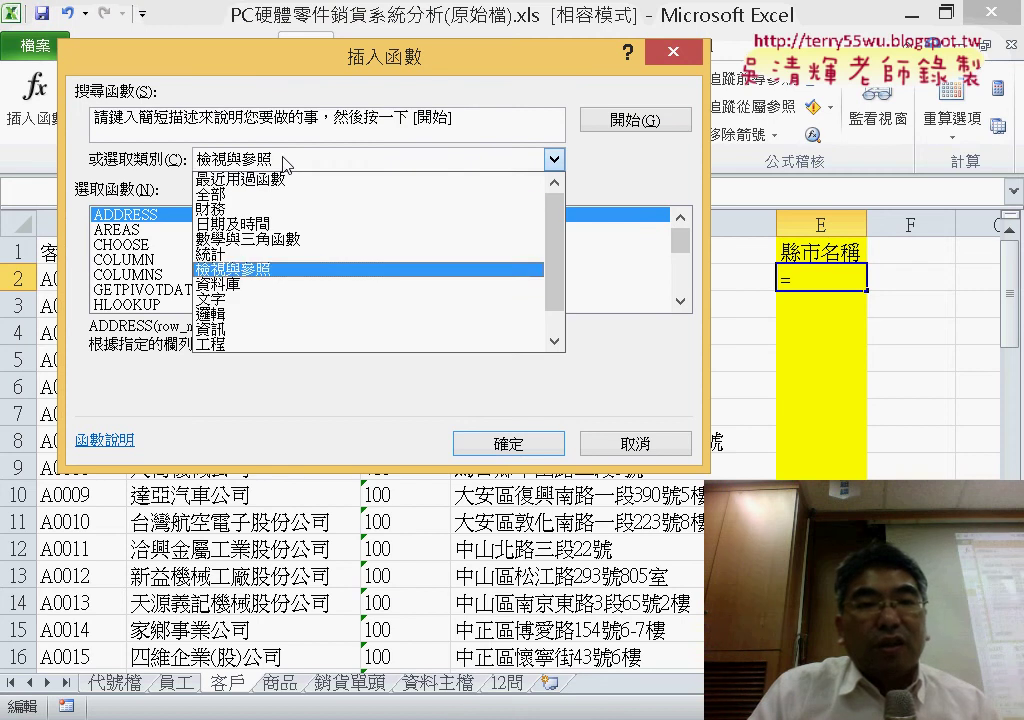
click(288, 180)
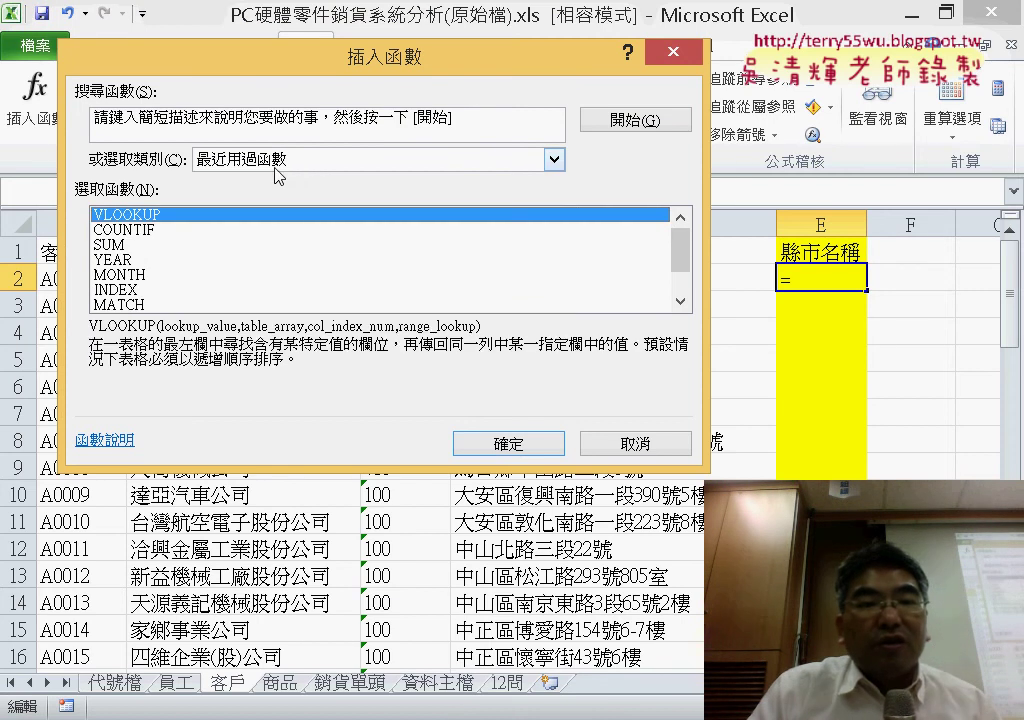
click(500, 446)
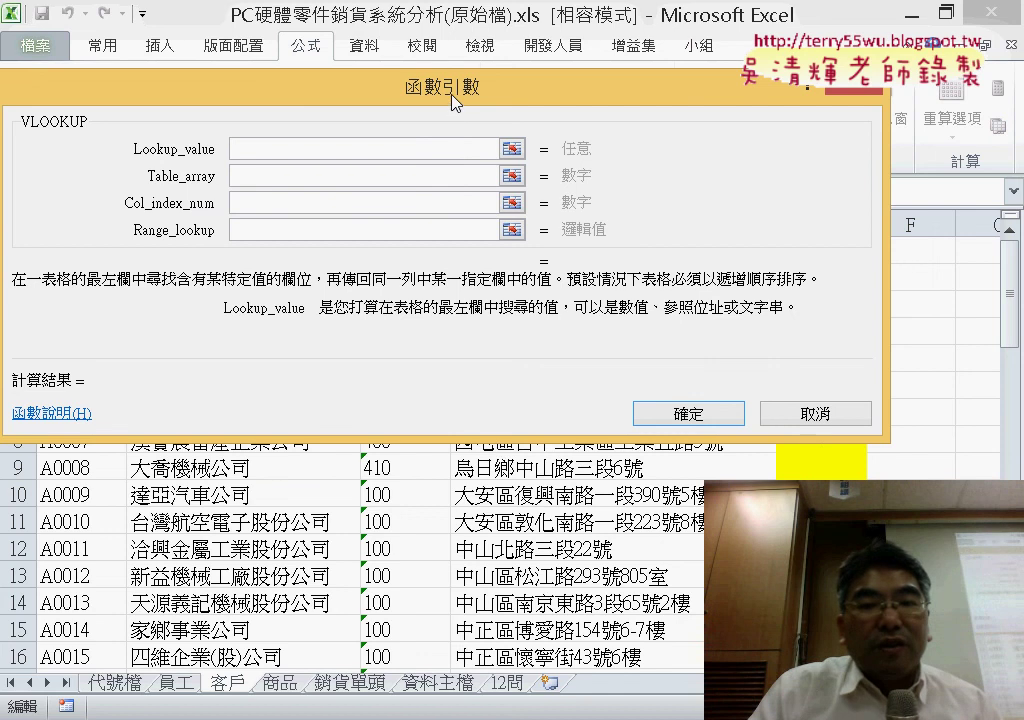
drag(455, 100, 526, 469)
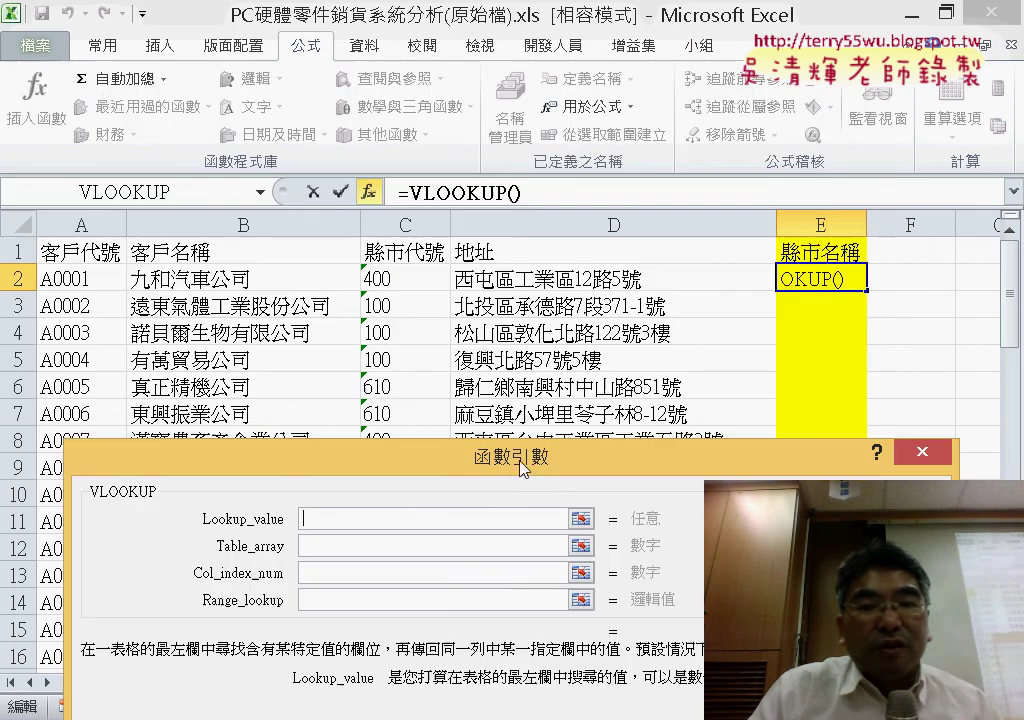
click(418, 280)
Use the 縣市 range, column 2 and exact match 0, so E2 returns 台中市.
drag(405, 456, 418, 308)
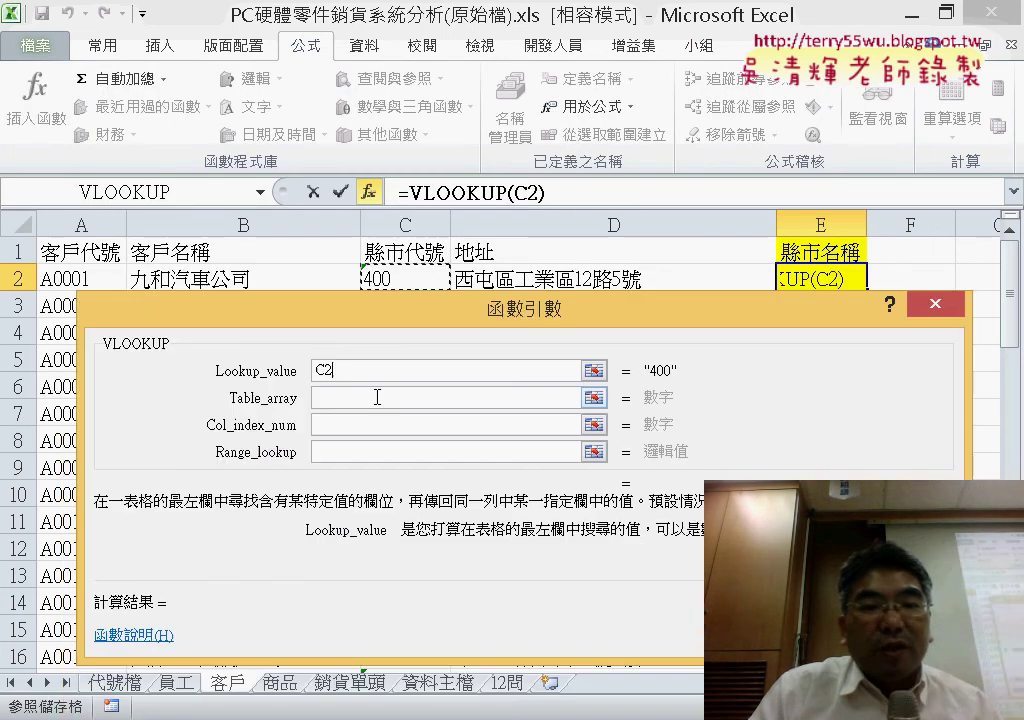
click(377, 397)
key(F3)
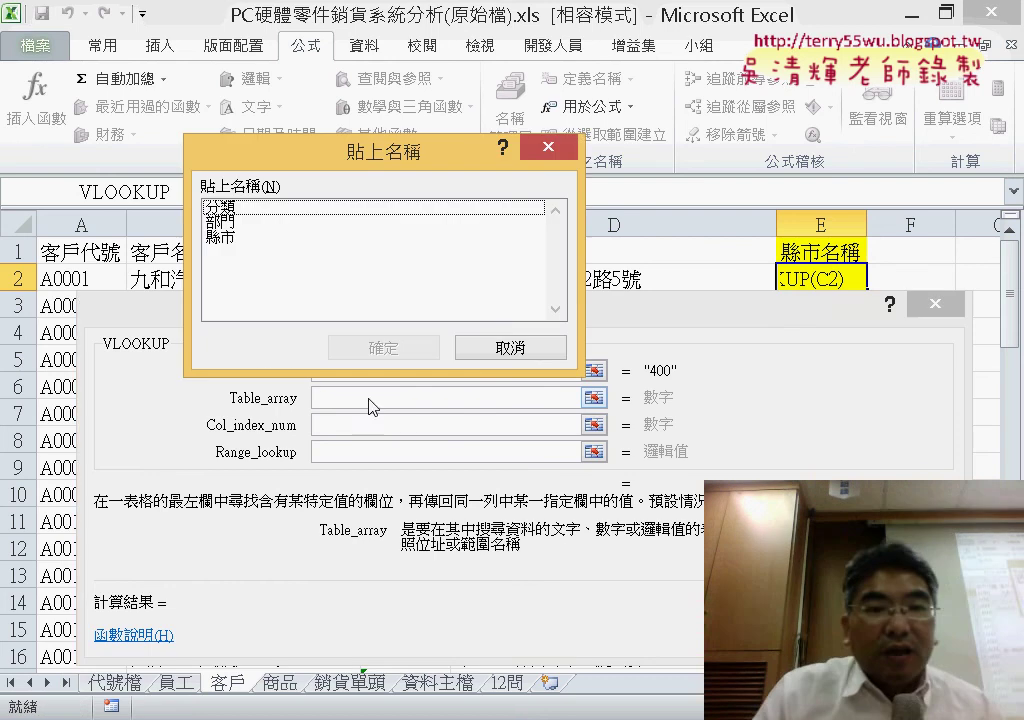
double_click(222, 237)
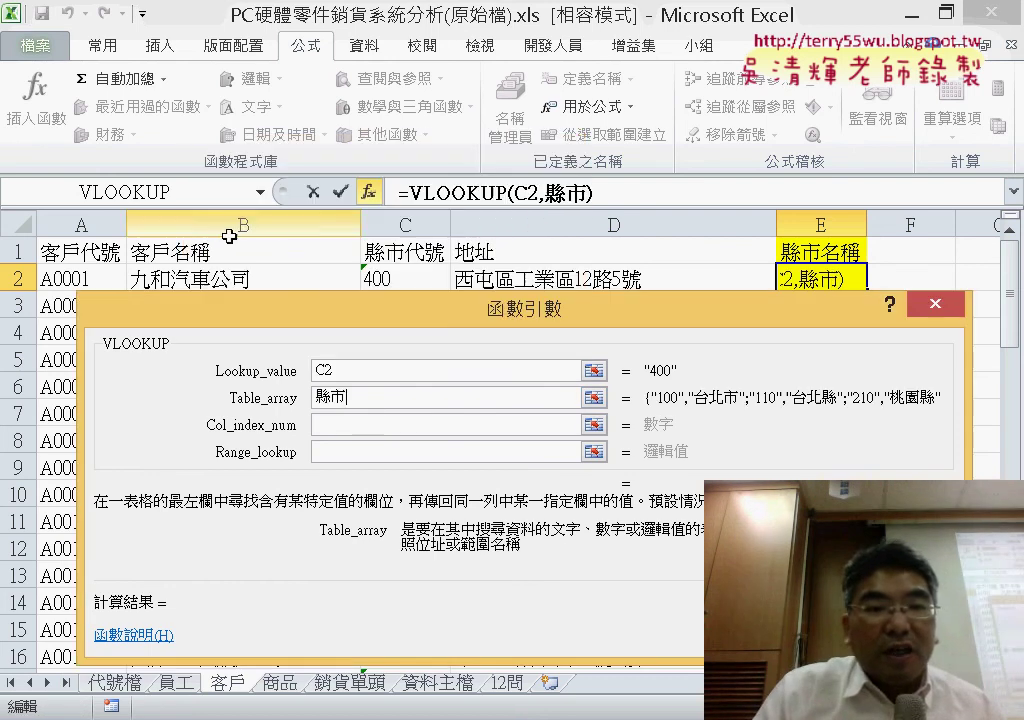
click(353, 423)
text(2)
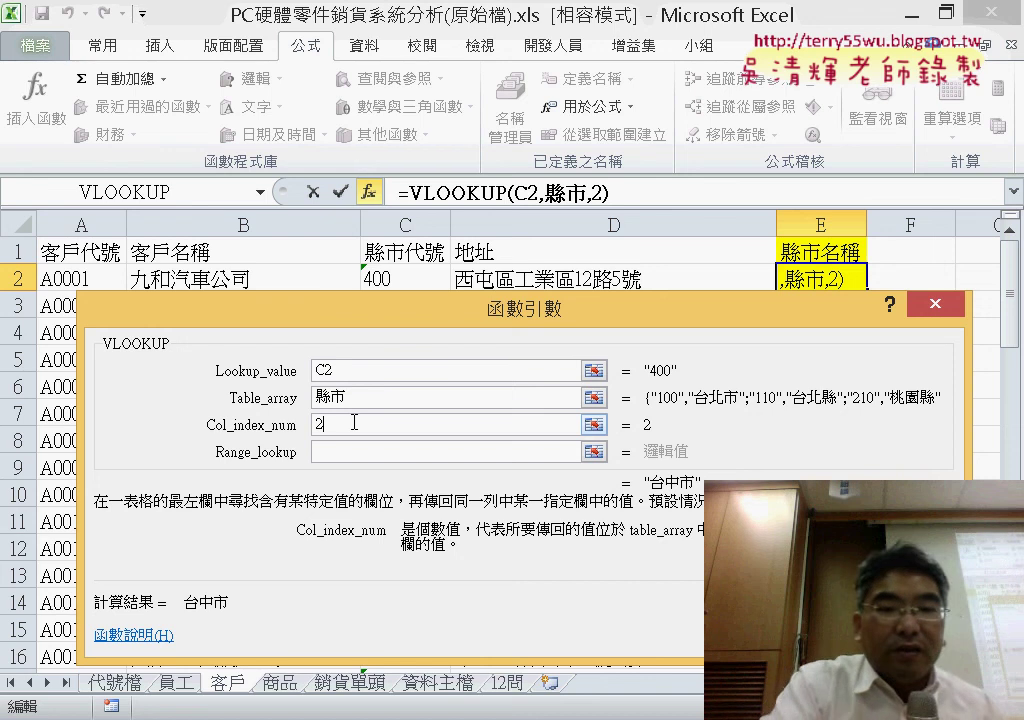
key(Tab)
text(0)
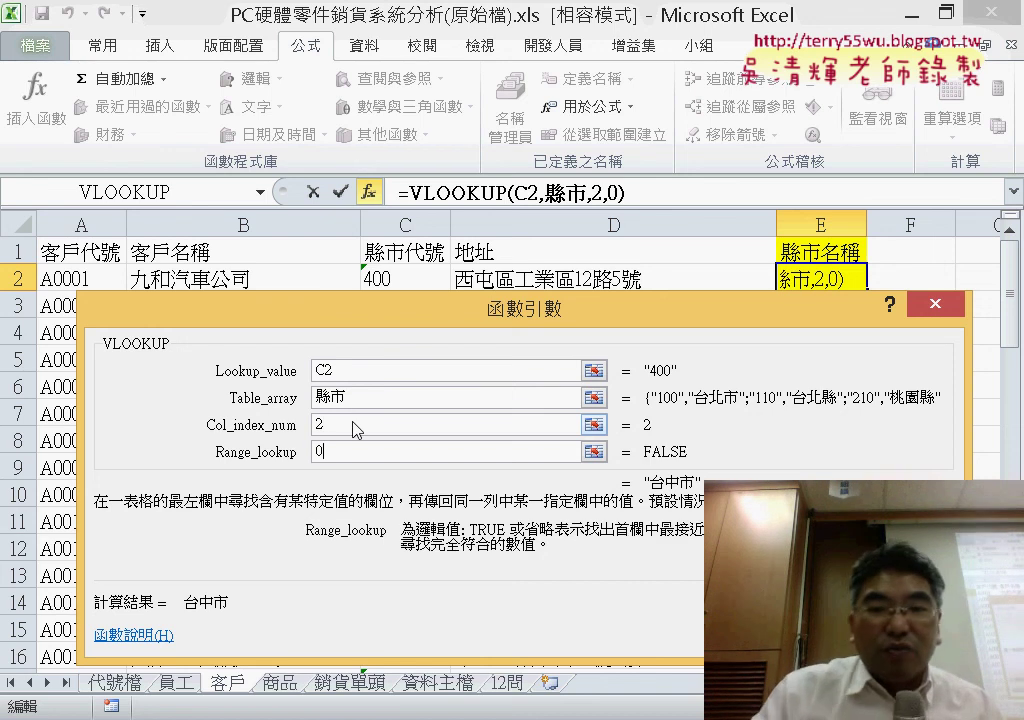
key(Return)
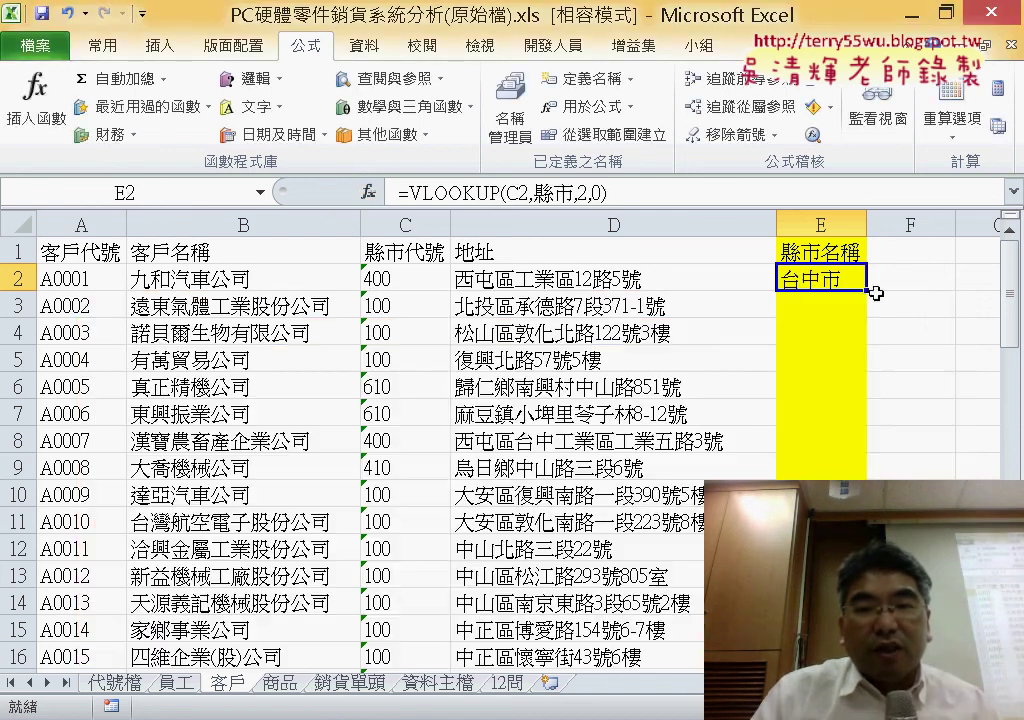
Copy the E2 county lookup down the customer list, then look over the 商品 and 銷貨單頭 sheets.
double_click(875, 292)
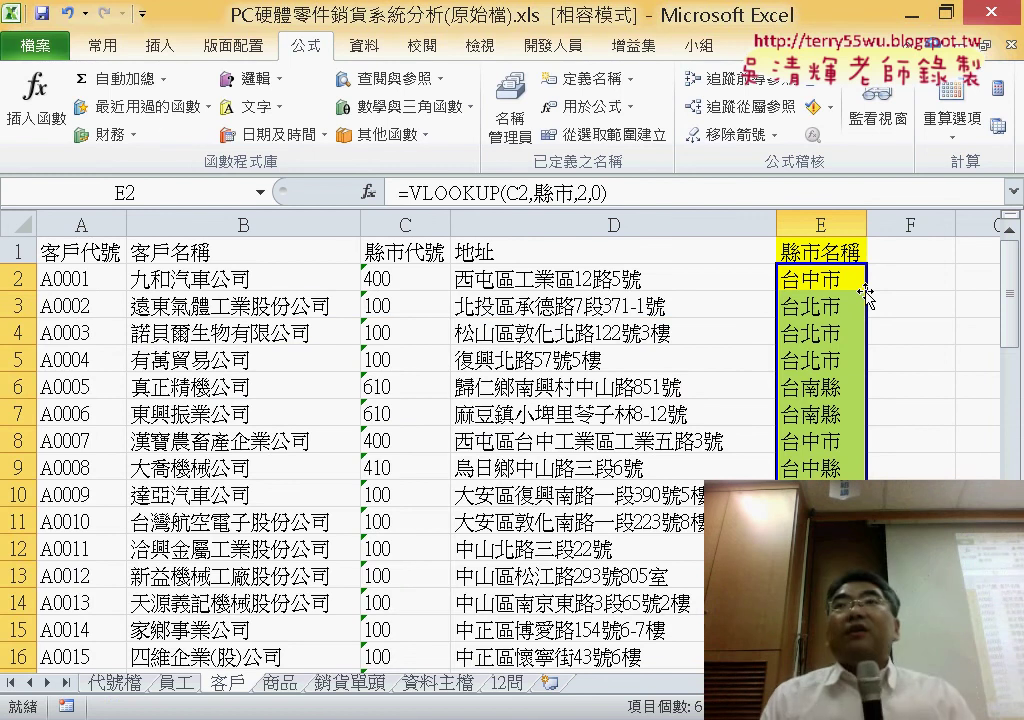
click(280, 684)
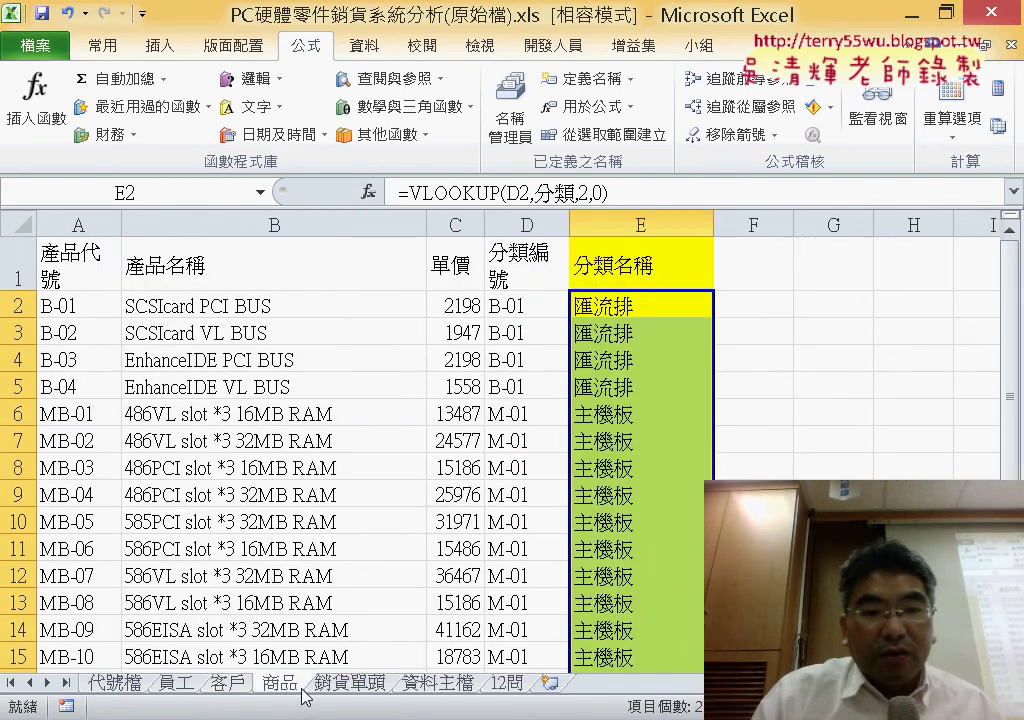
click(352, 686)
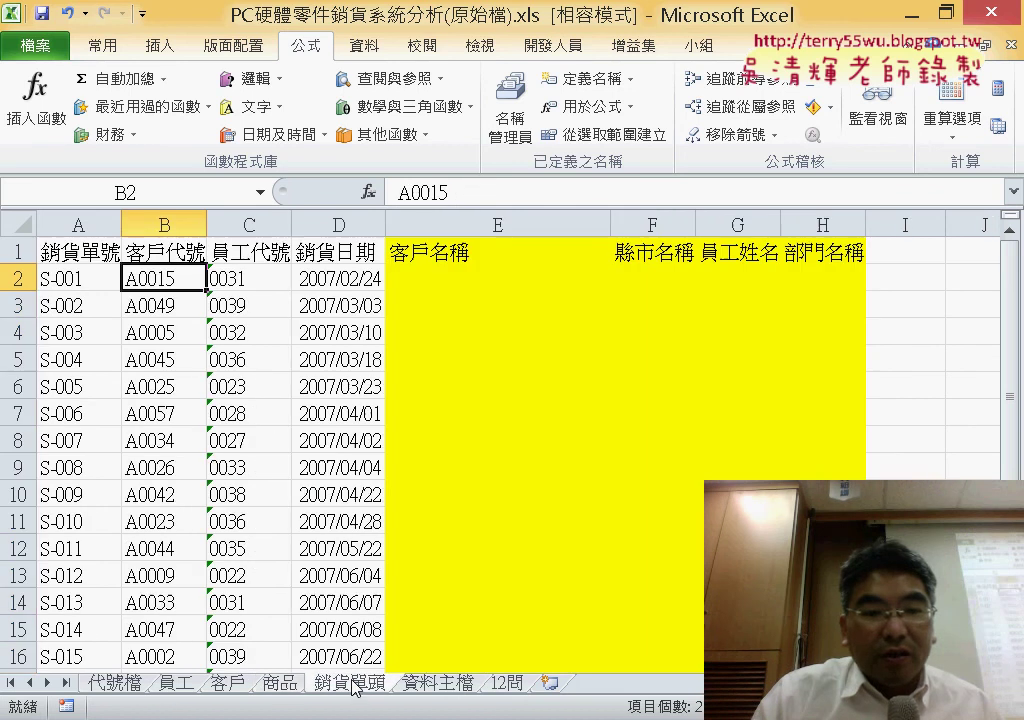
click(282, 684)
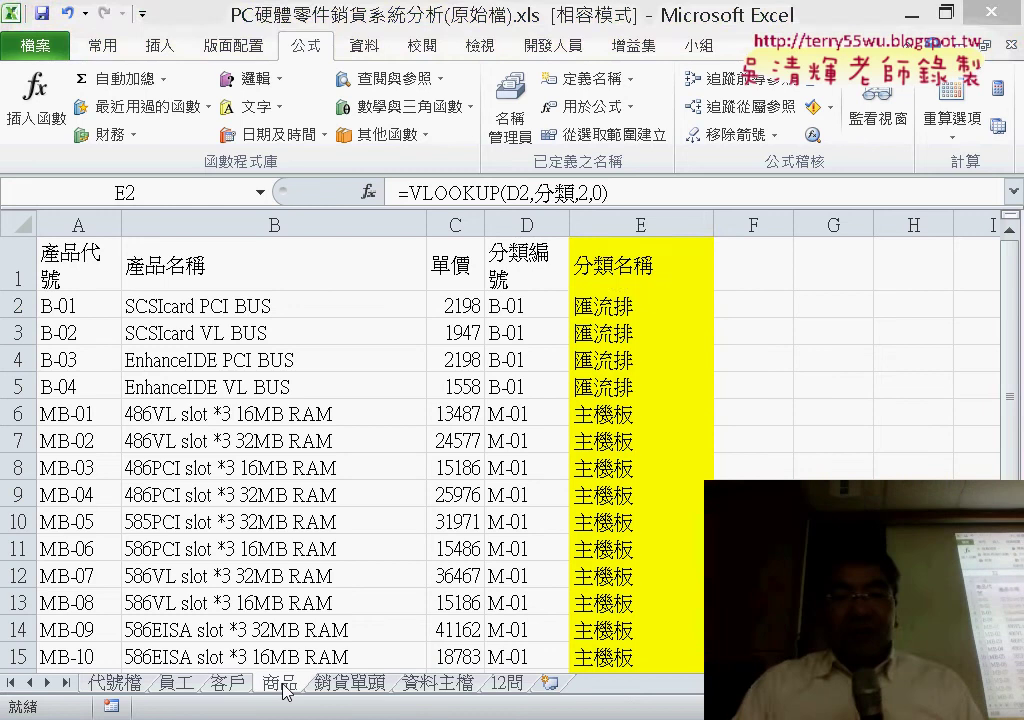
click(353, 686)
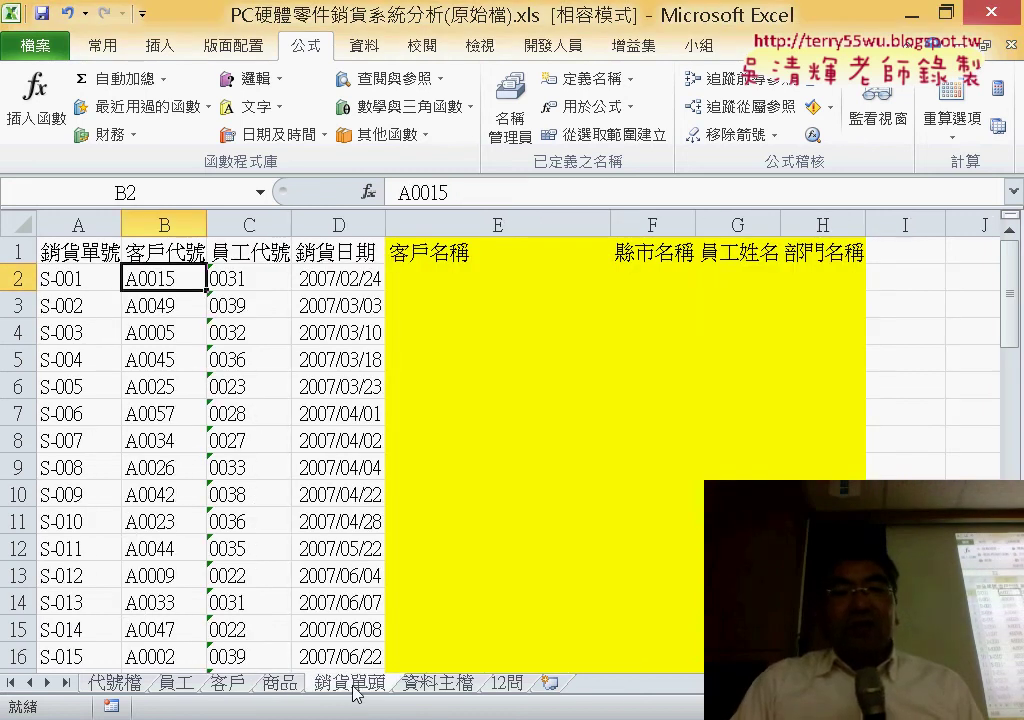
click(455, 279)
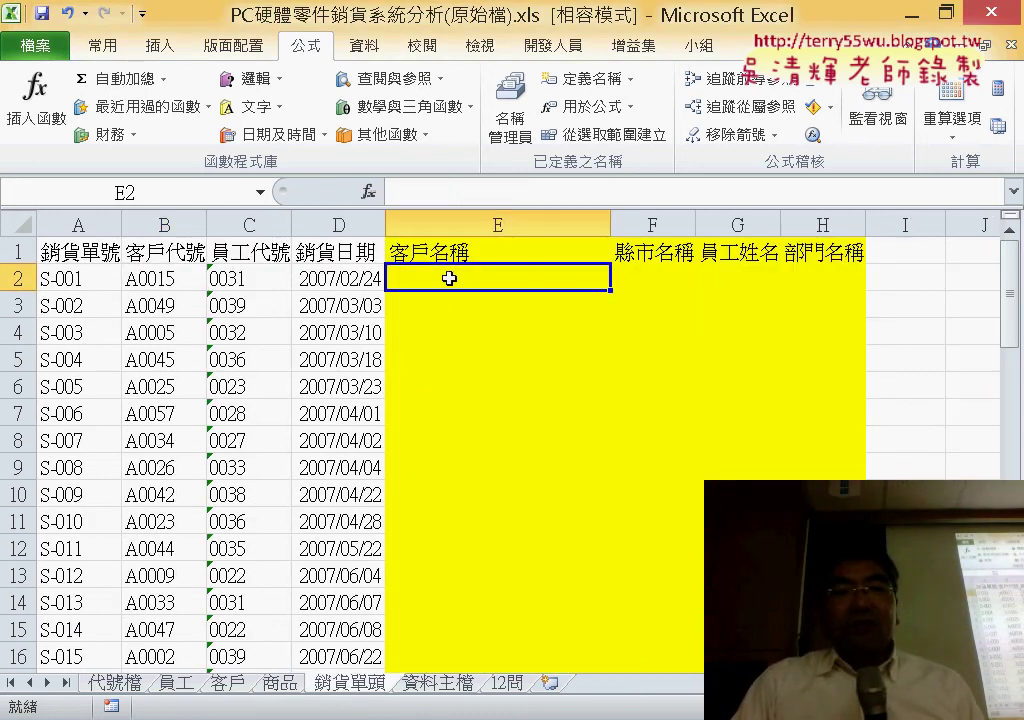
click(143, 283)
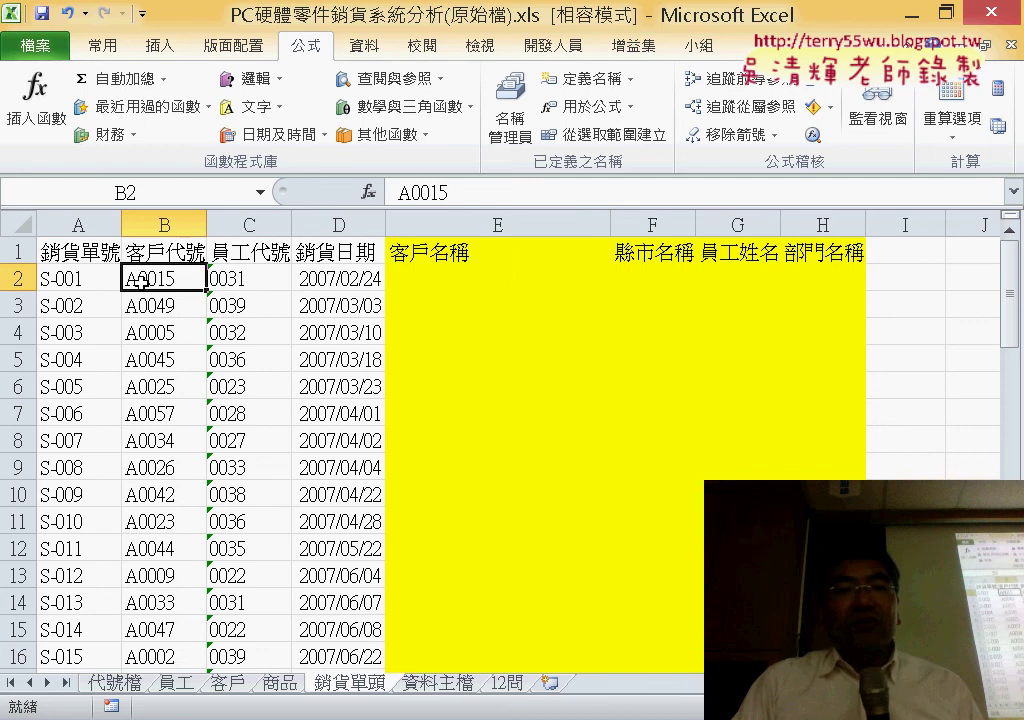
click(229, 684)
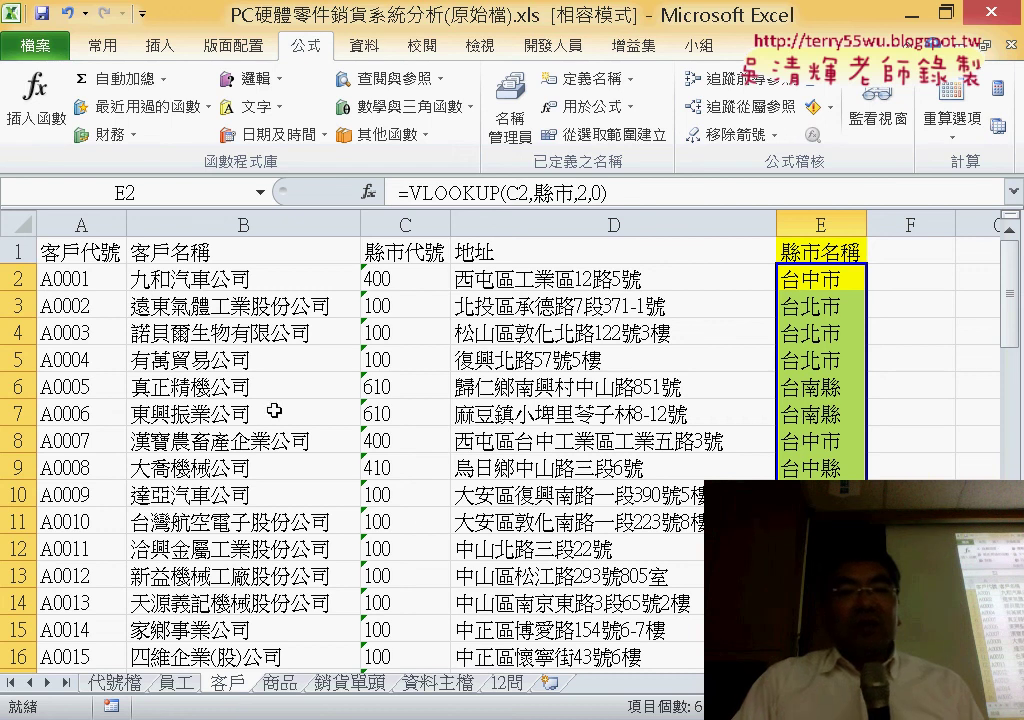
mouse_move(53, 275)
mouse_down()
mouse_move(125, 298)
mouse_move(84, 279)
mouse_up()
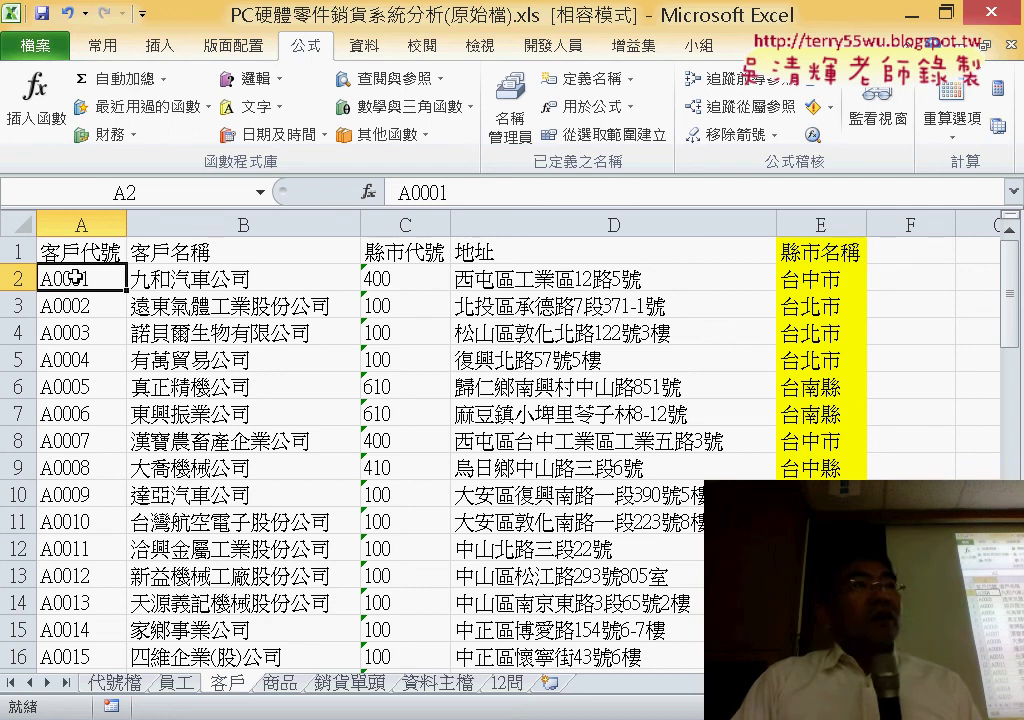
mouse_move(84, 279)
mouse_down()
mouse_move(232, 284)
mouse_move(114, 279)
mouse_up()
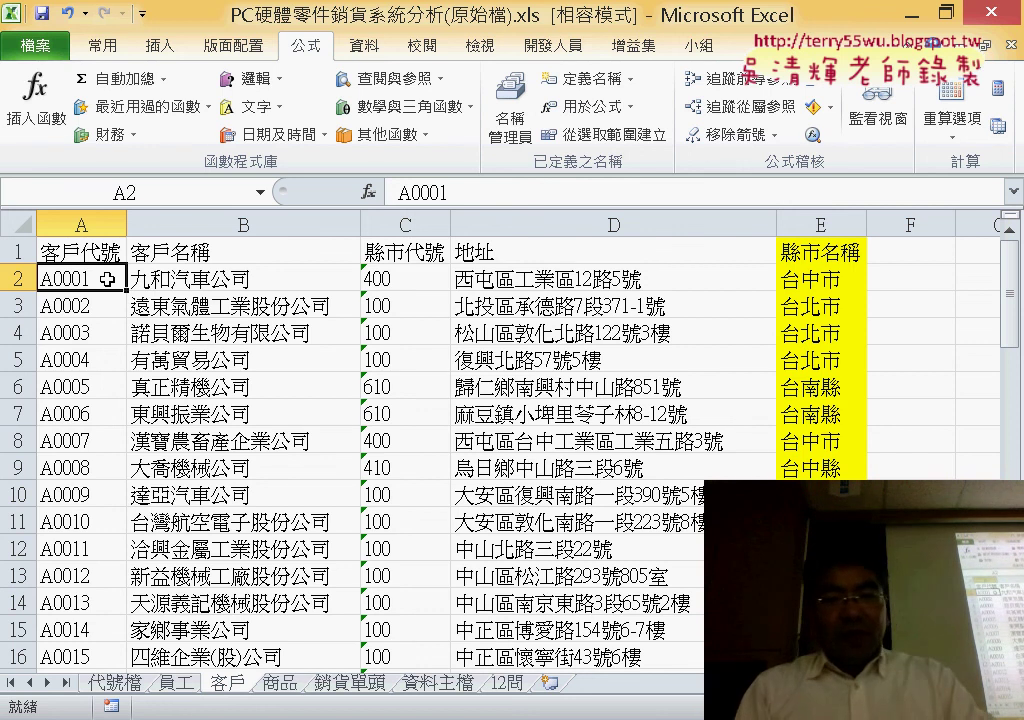
Select the customer data from A2 across to column E and down to the last customer.
key(ctrl+shift+Right)
key(ctrl+shift+Down)
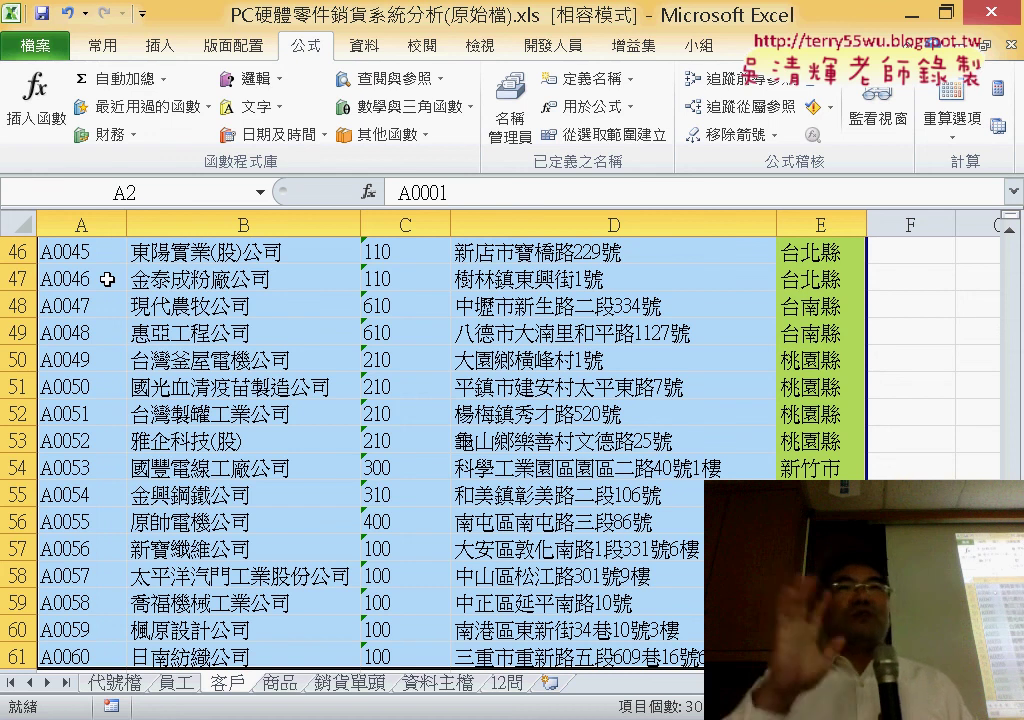
scroll(142, 299, up, 6)
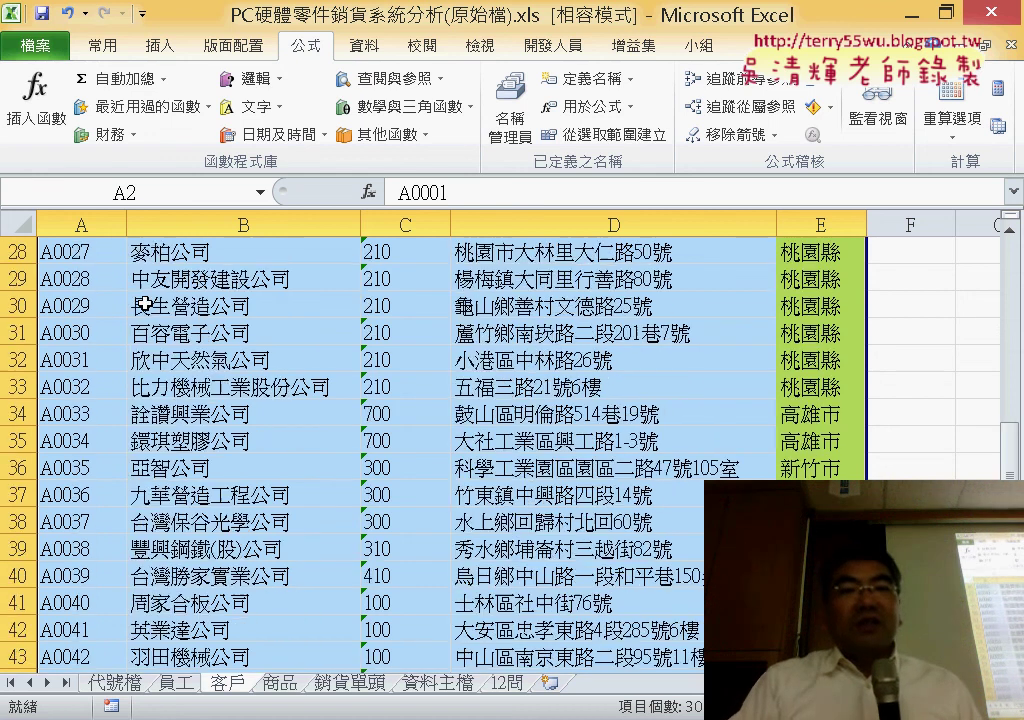
scroll(142, 299, up, 6)
scroll(147, 302, up, 3)
Name the selected customer range 客戶表 in the Name Box.
click(104, 190)
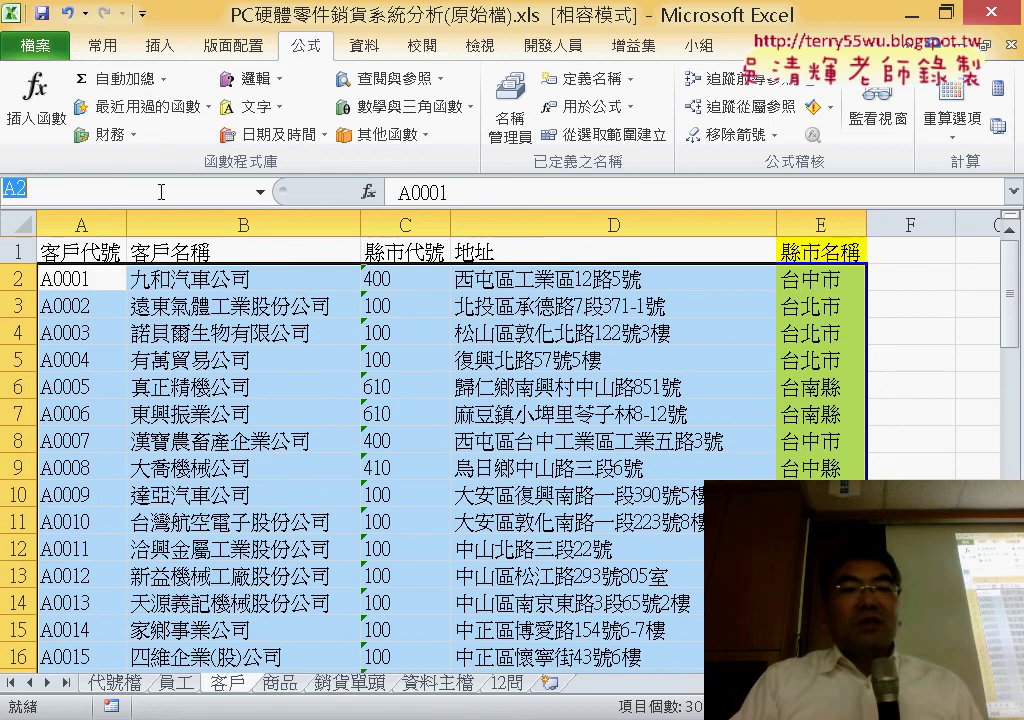
text(k)
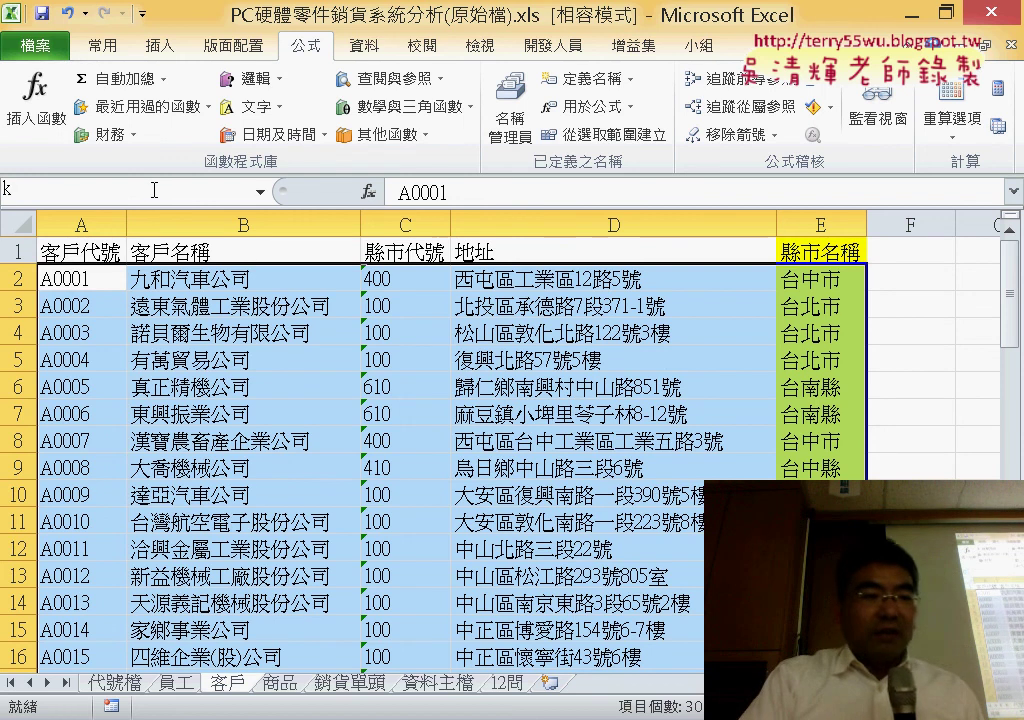
key(BackSpace)
text(ㄎㄜ)
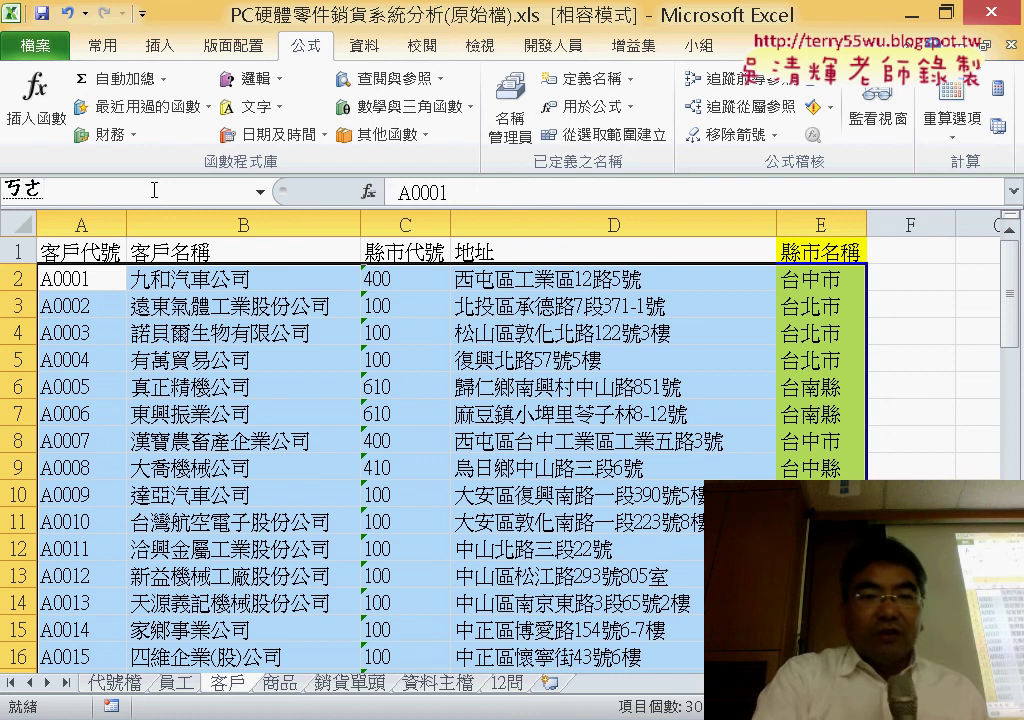
key(4)
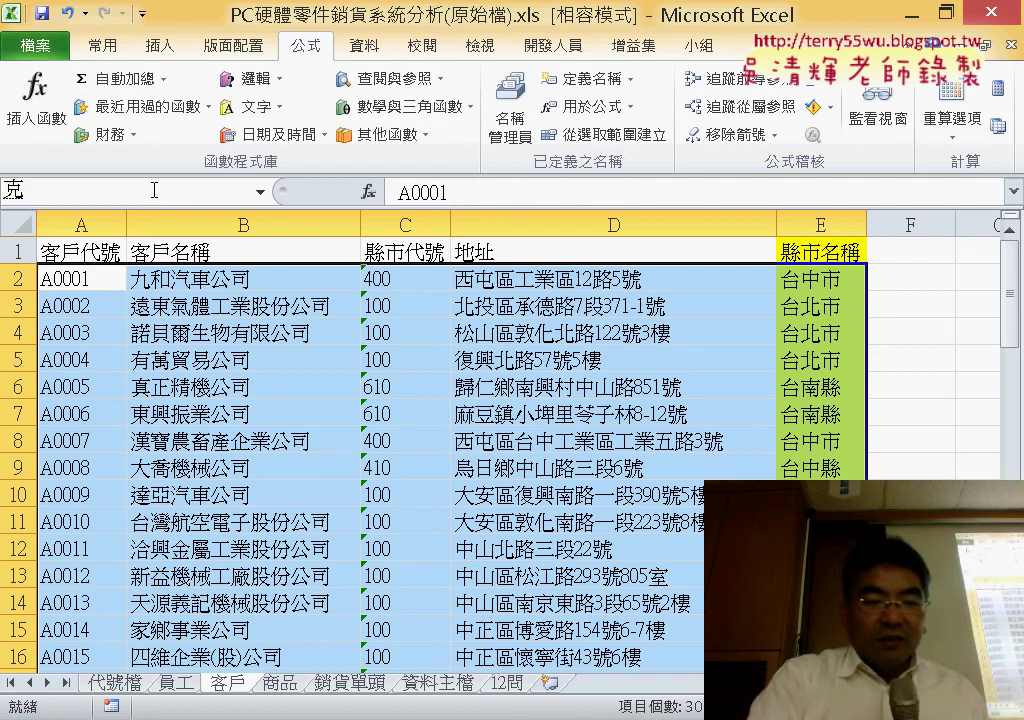
key(c)
key(j)
key(4)
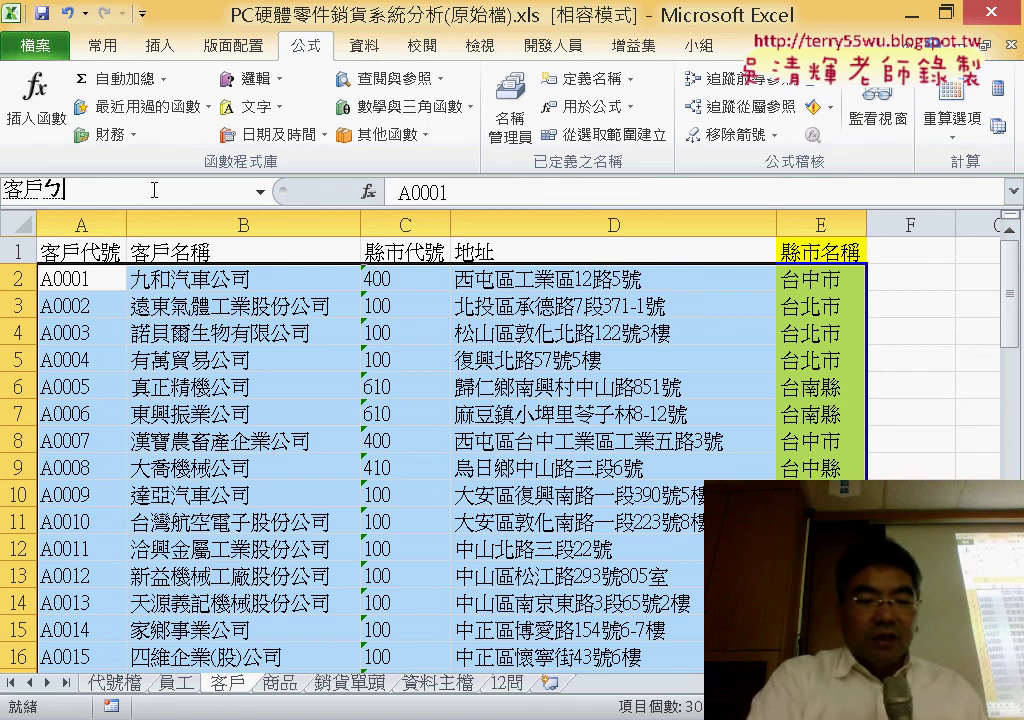
key(3)
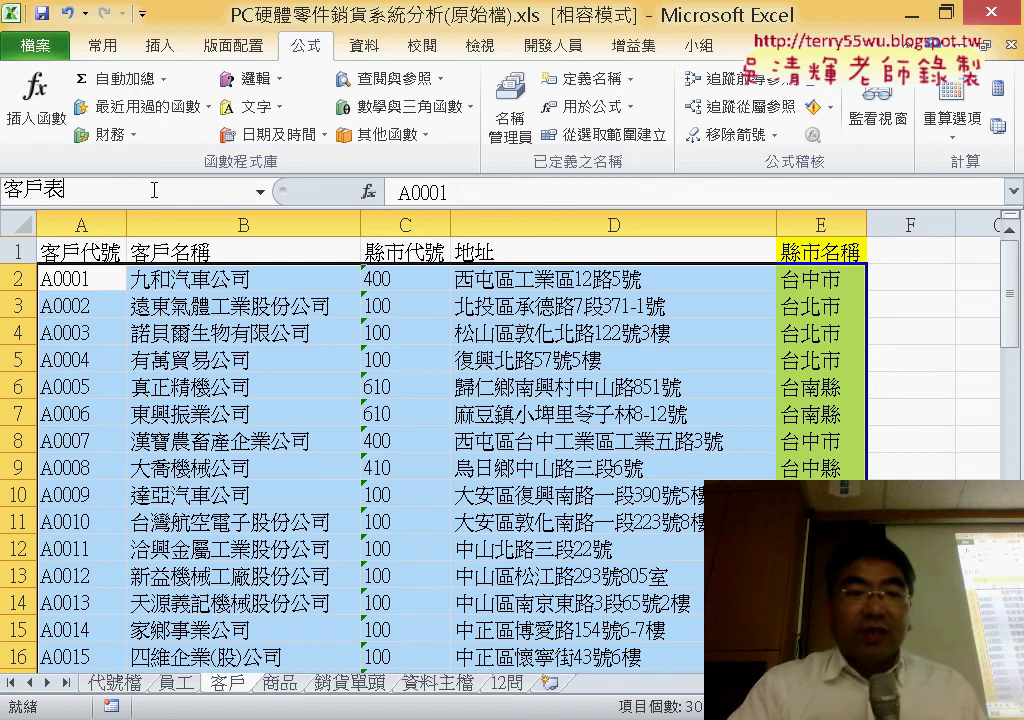
key(Return)
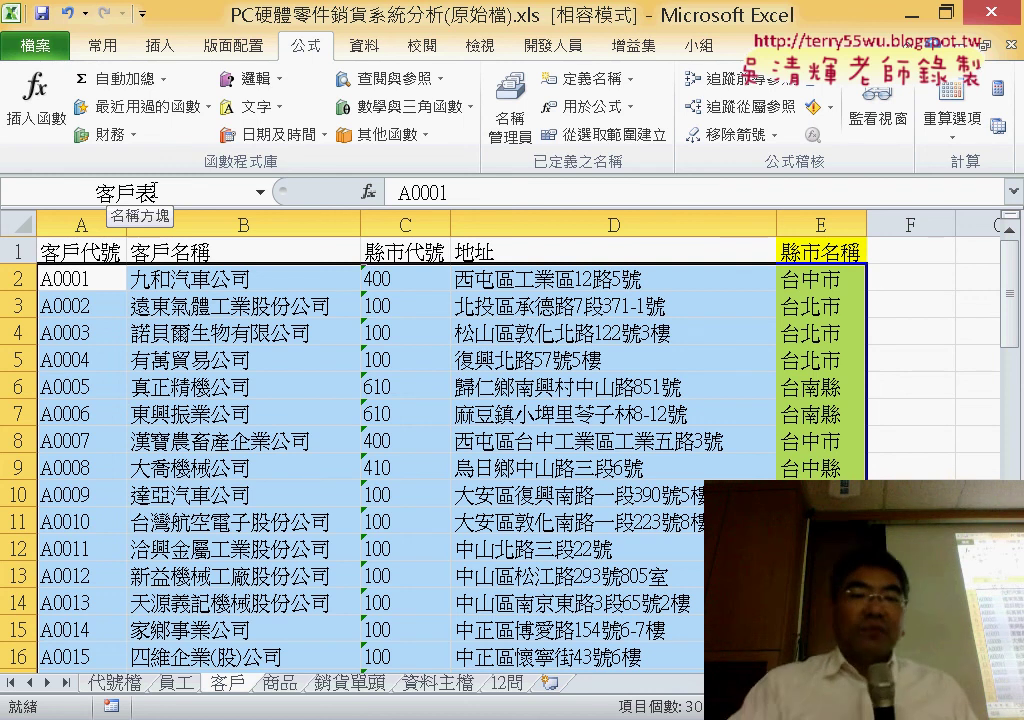
On 銷貨單頭, start a VLOOKUP in E2 with customer code B2 as the lookup value.
click(358, 695)
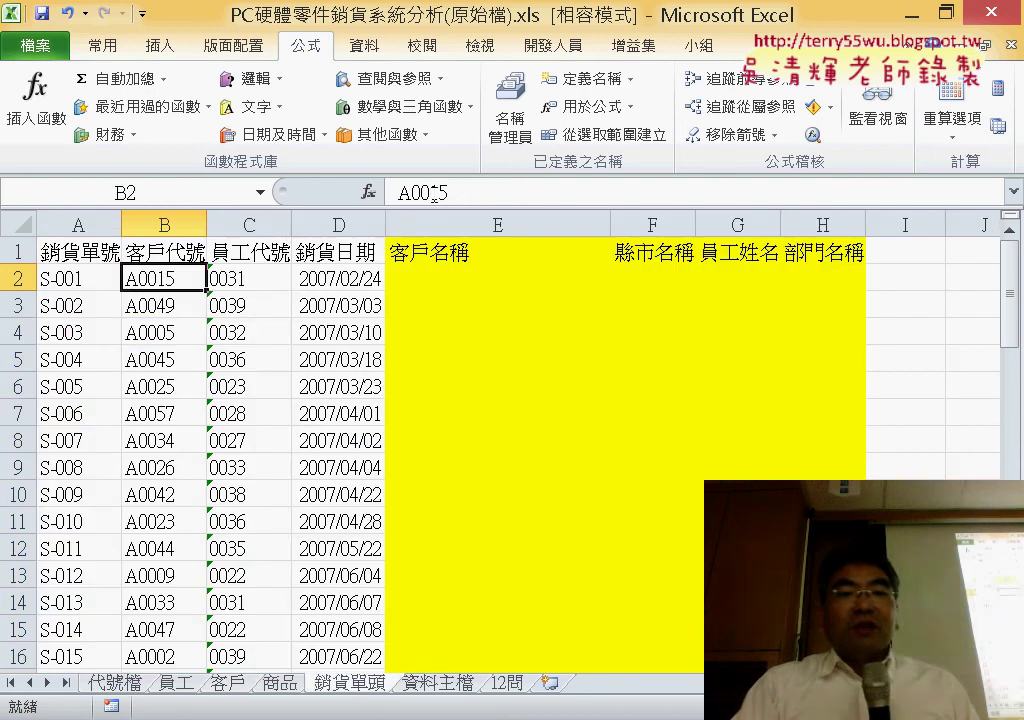
click(445, 268)
click(368, 191)
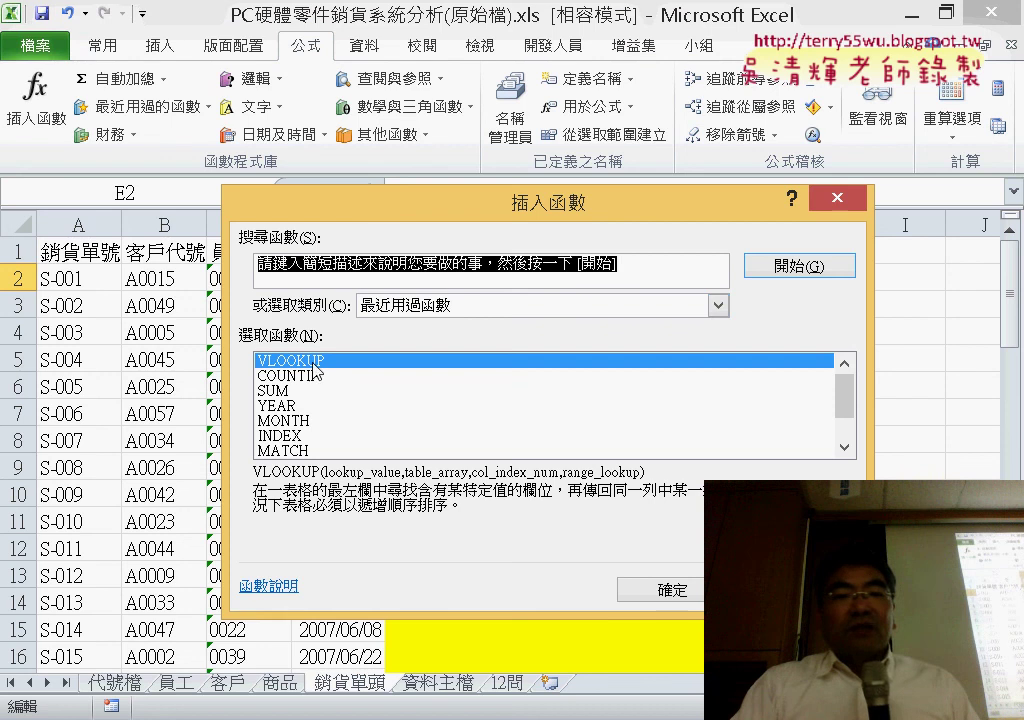
double_click(314, 362)
drag(419, 247, 380, 395)
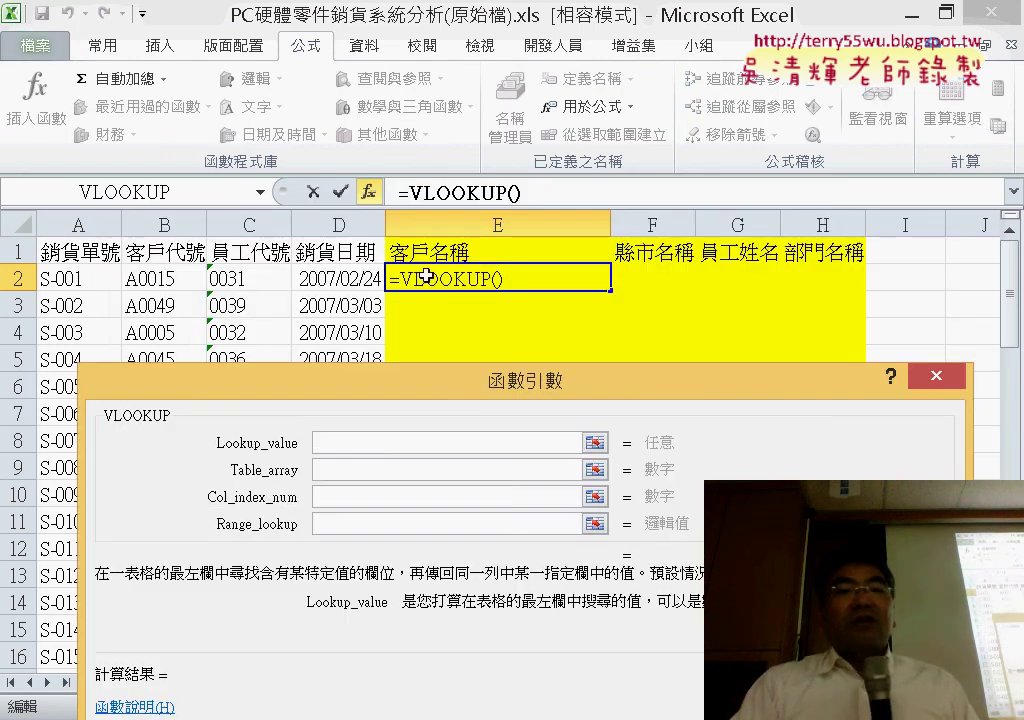
click(176, 279)
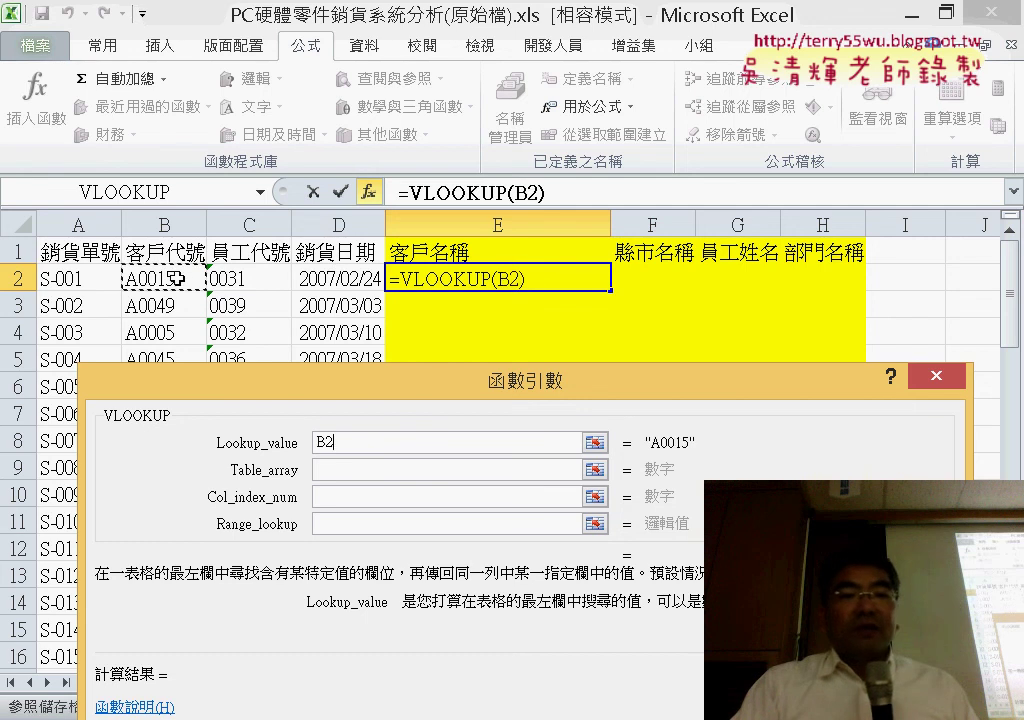
Set the table to 客戶表 and column index 2, previewing 四維企業(股)公司.
click(350, 469)
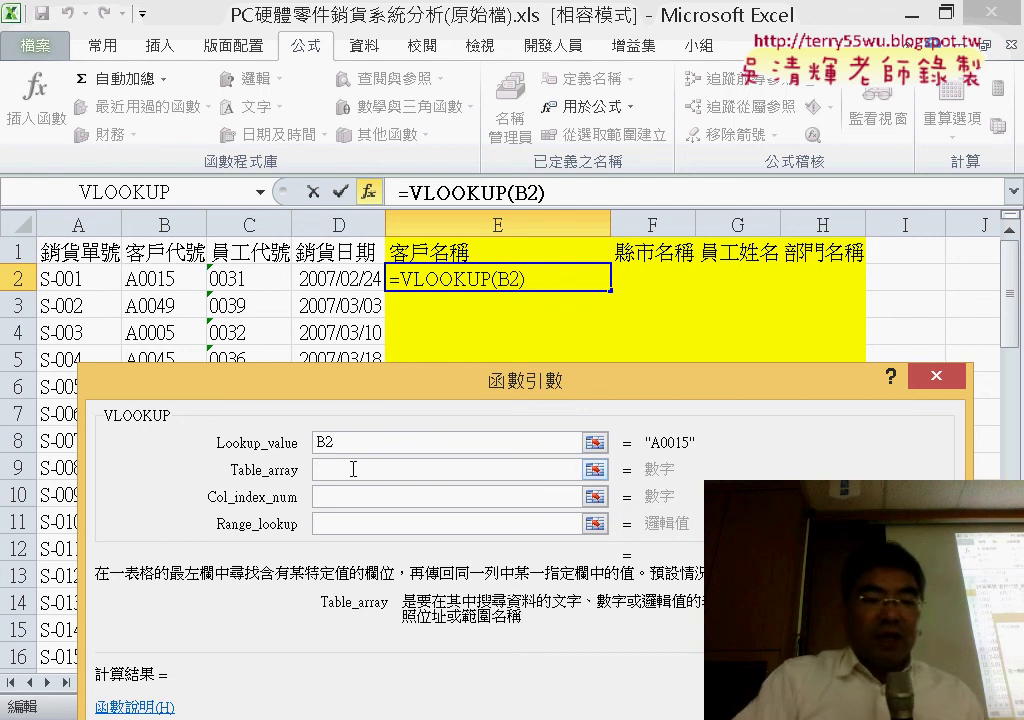
key(F3)
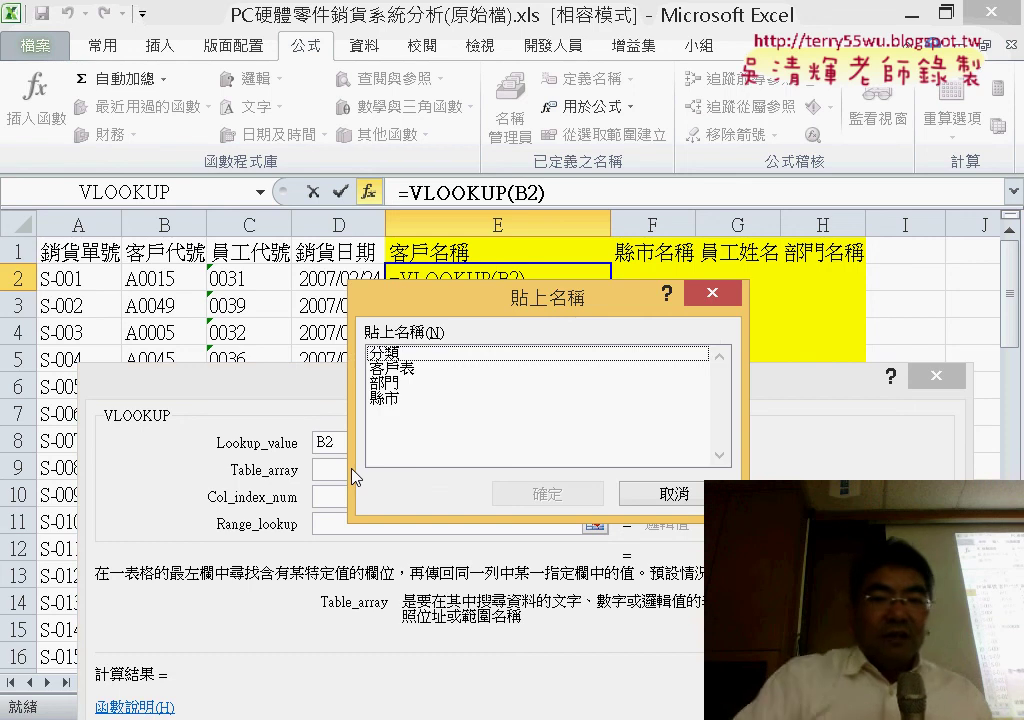
double_click(447, 370)
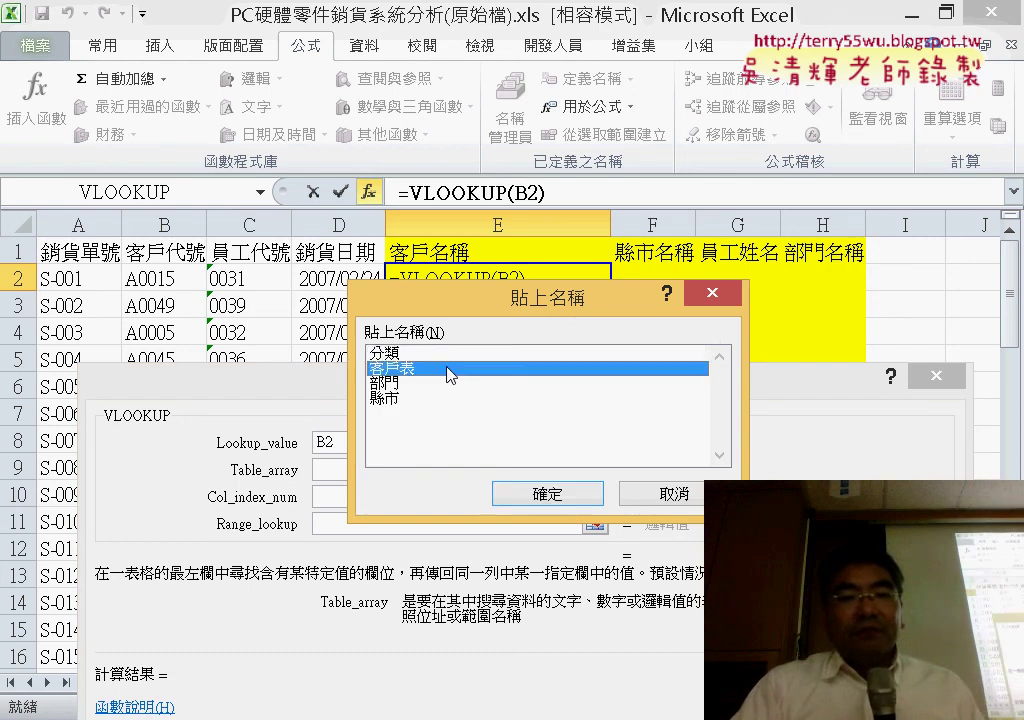
click(366, 497)
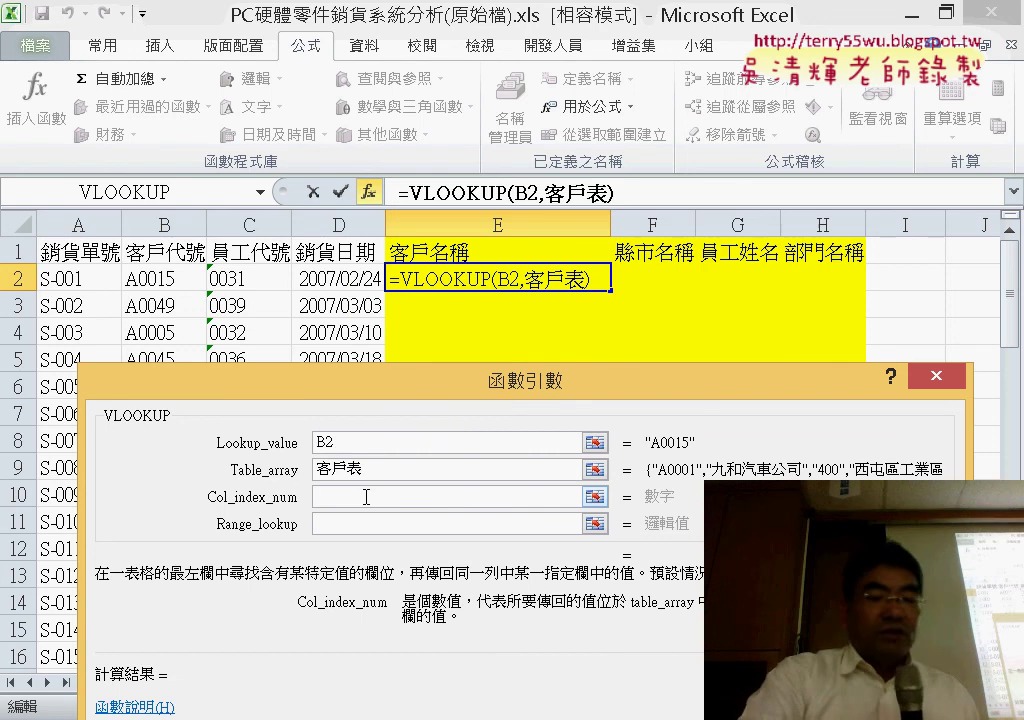
text(2)
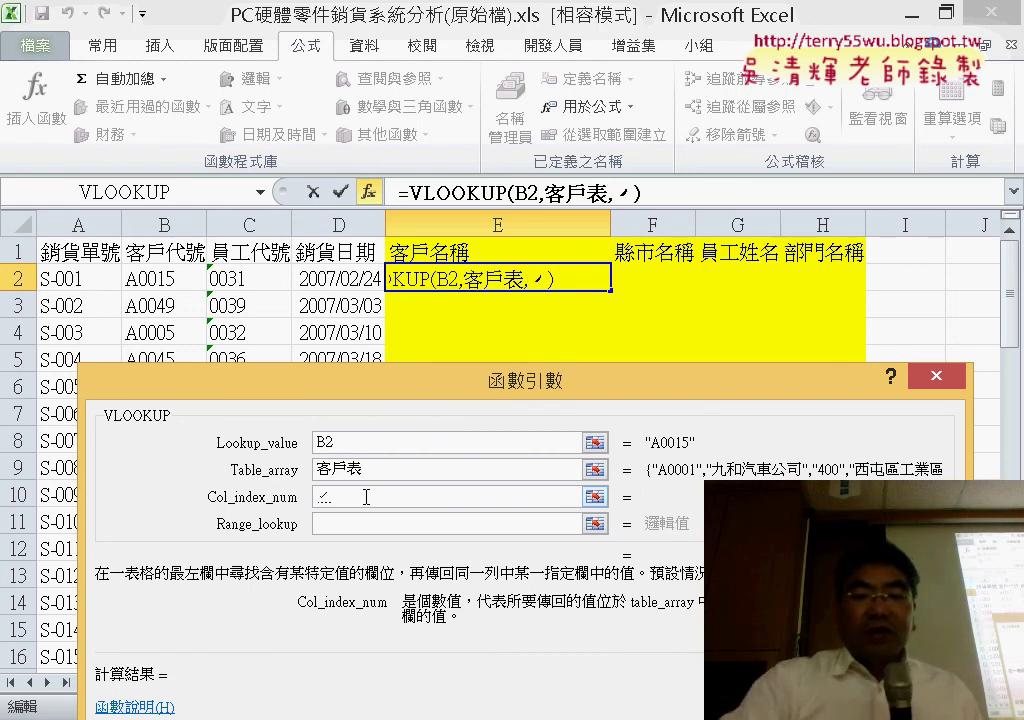
key(Escape)
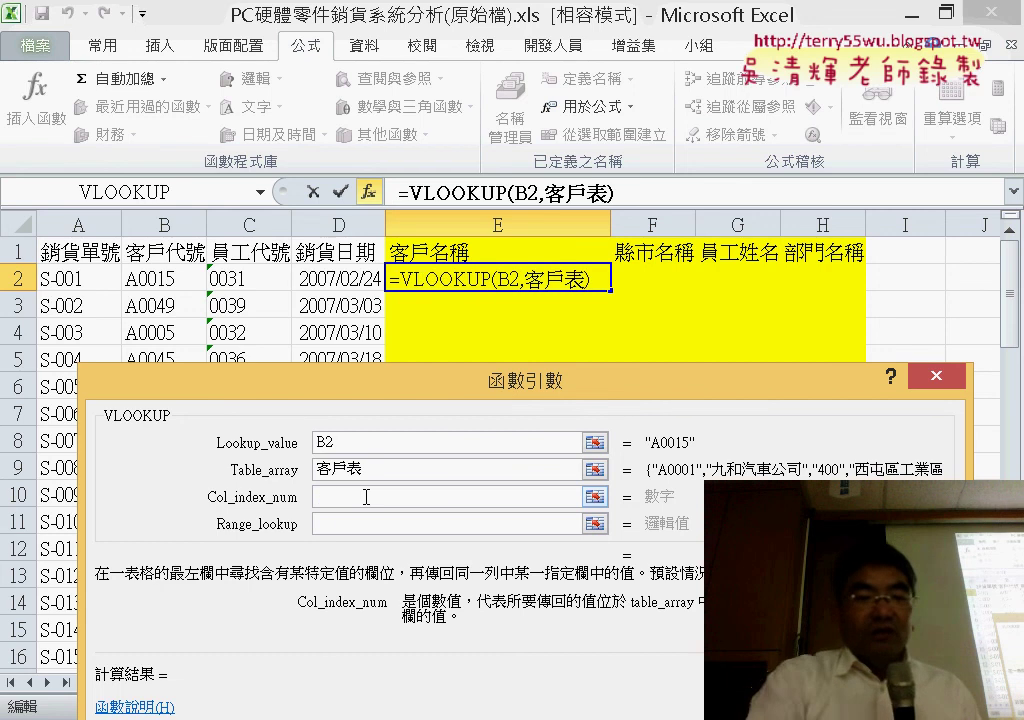
text(2)
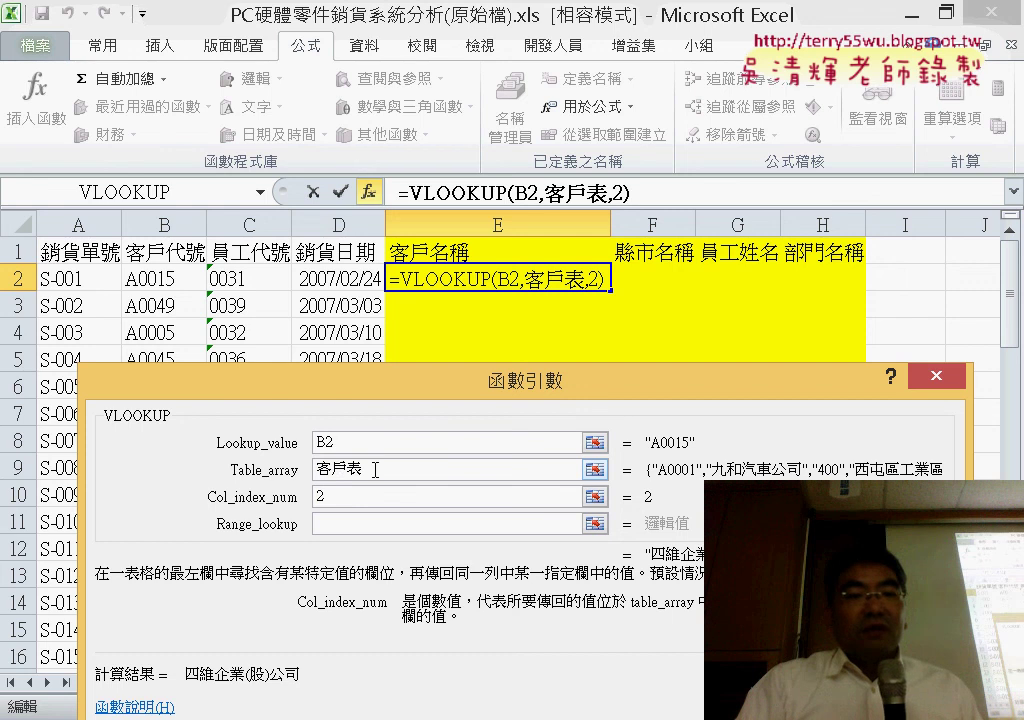
click(375, 470)
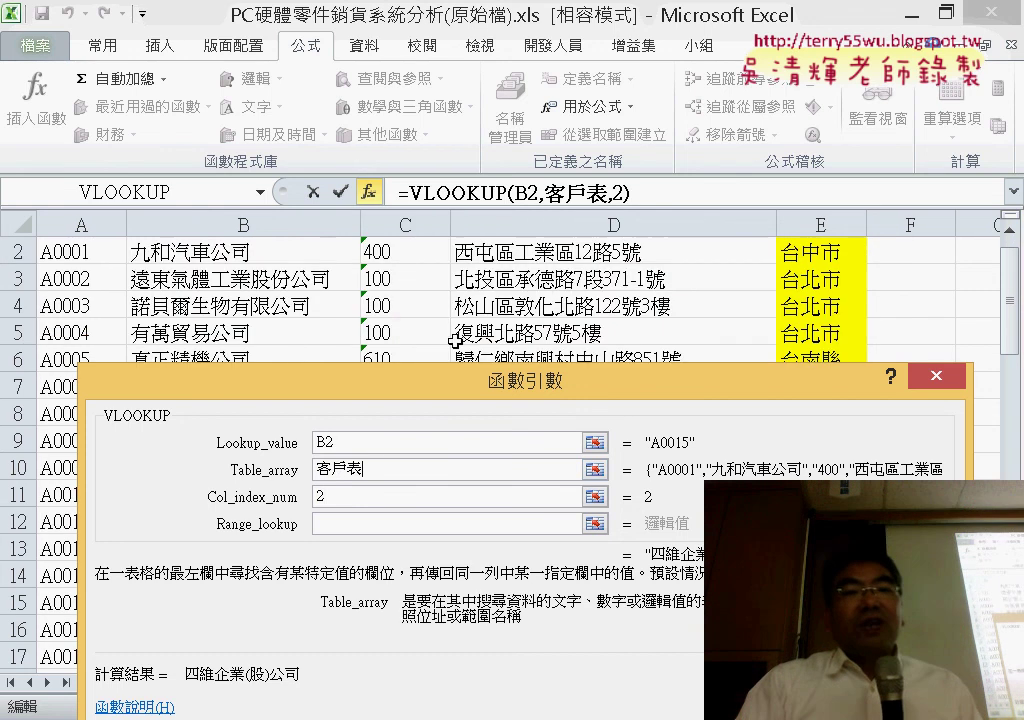
scroll(455, 341, up, 1)
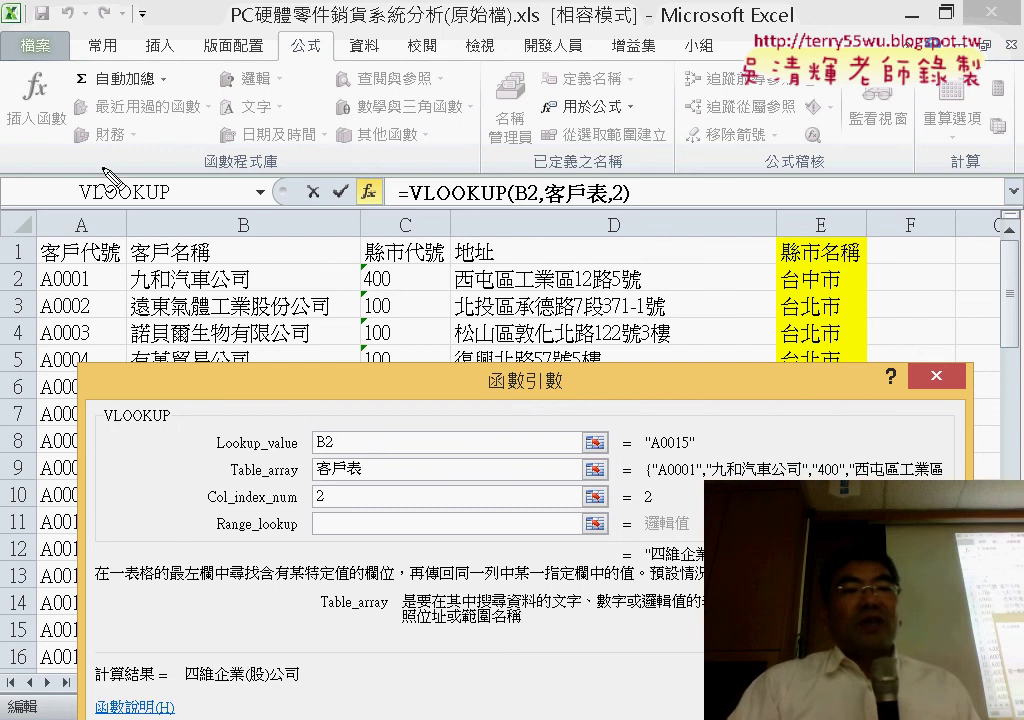
drag(95, 128, 83, 186)
drag(118, 248, 105, 285)
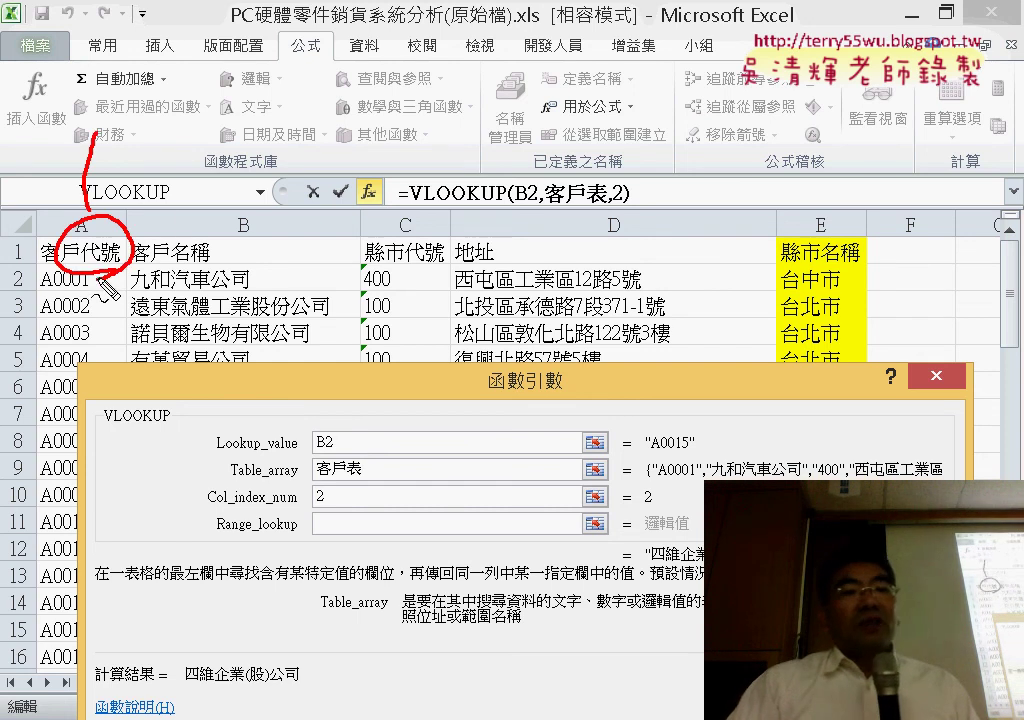
drag(170, 172, 235, 198)
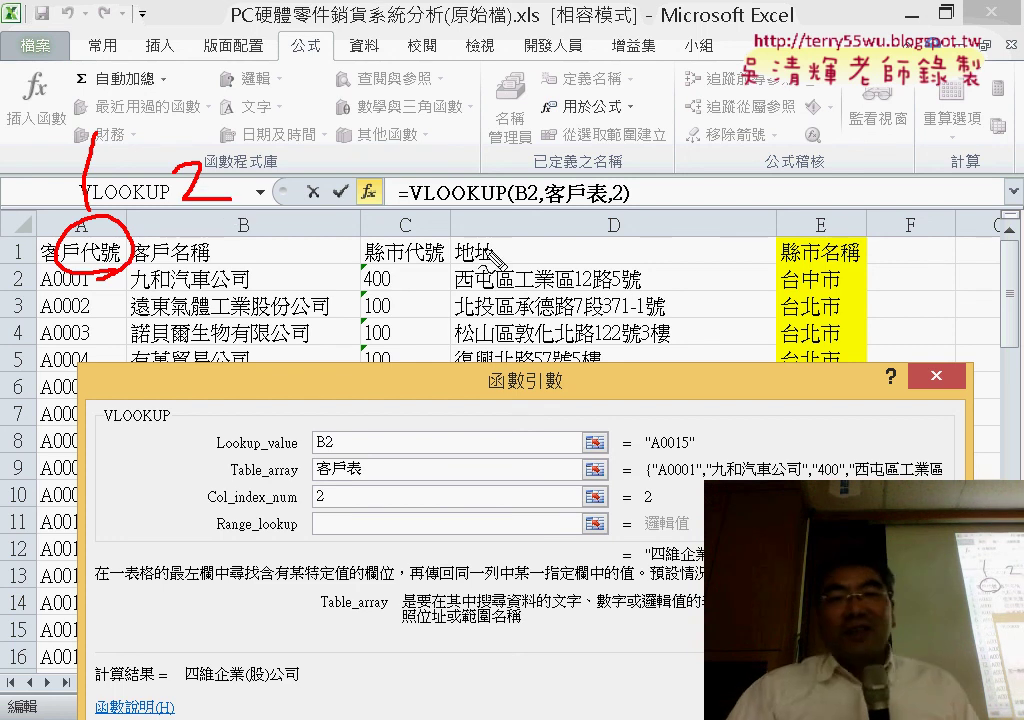
drag(860, 245, 915, 225)
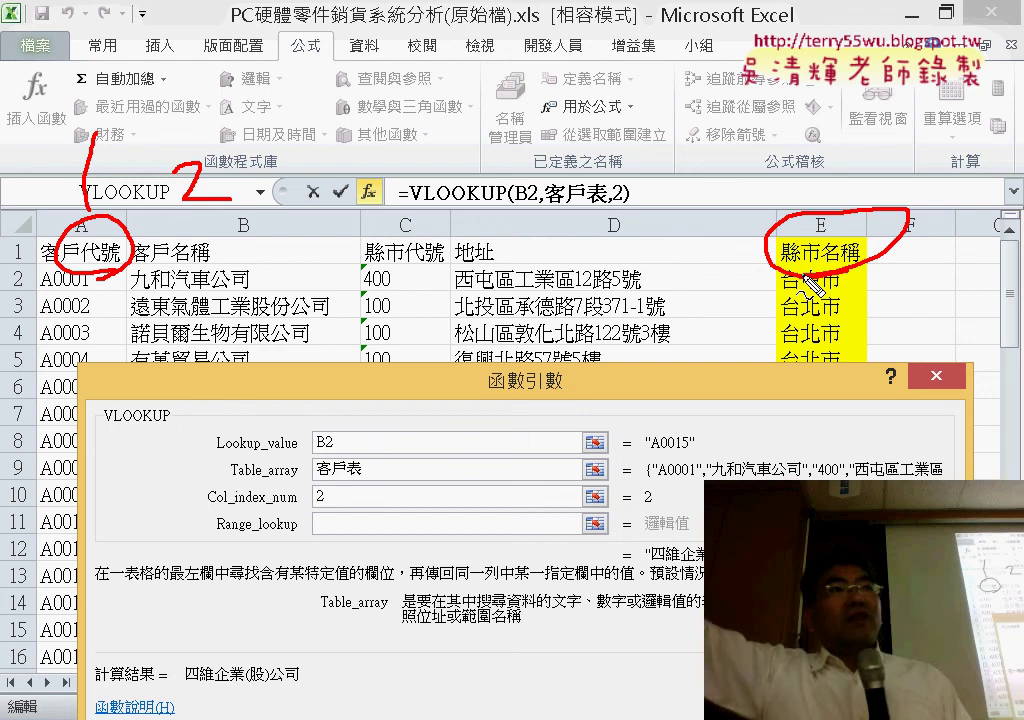
scroll(830, 300, down, 1)
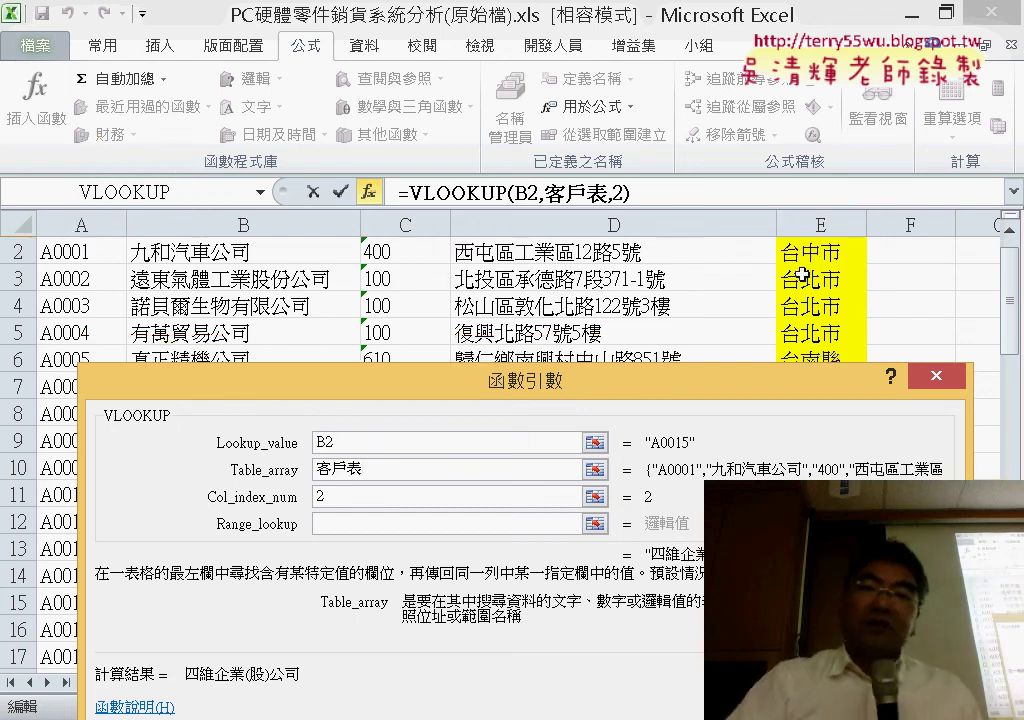
click(385, 521)
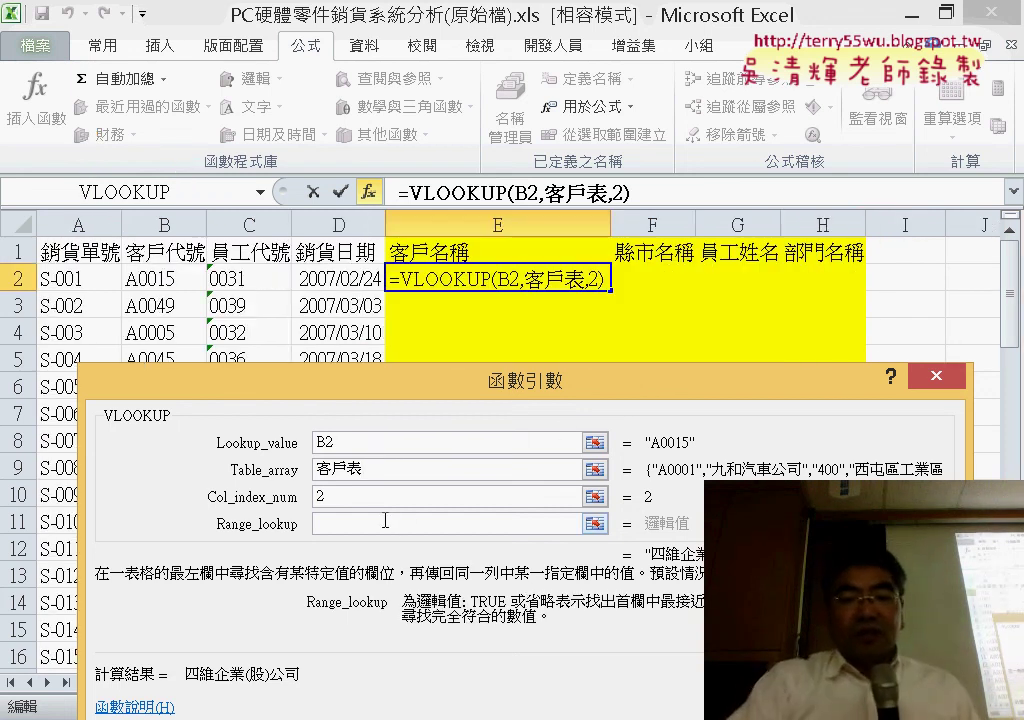
Finish =VLOOKUP(B2,客戶表,2,0) with exact match 0 and fill it down the 客戶名稱 column.
text(0)
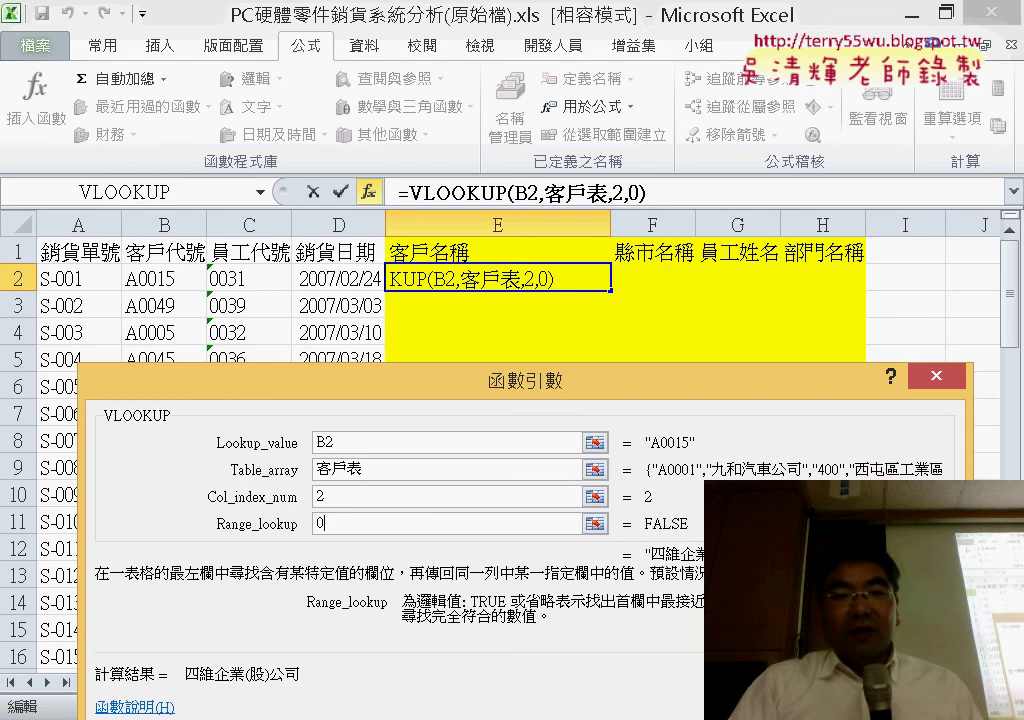
key(Return)
double_click(606, 291)
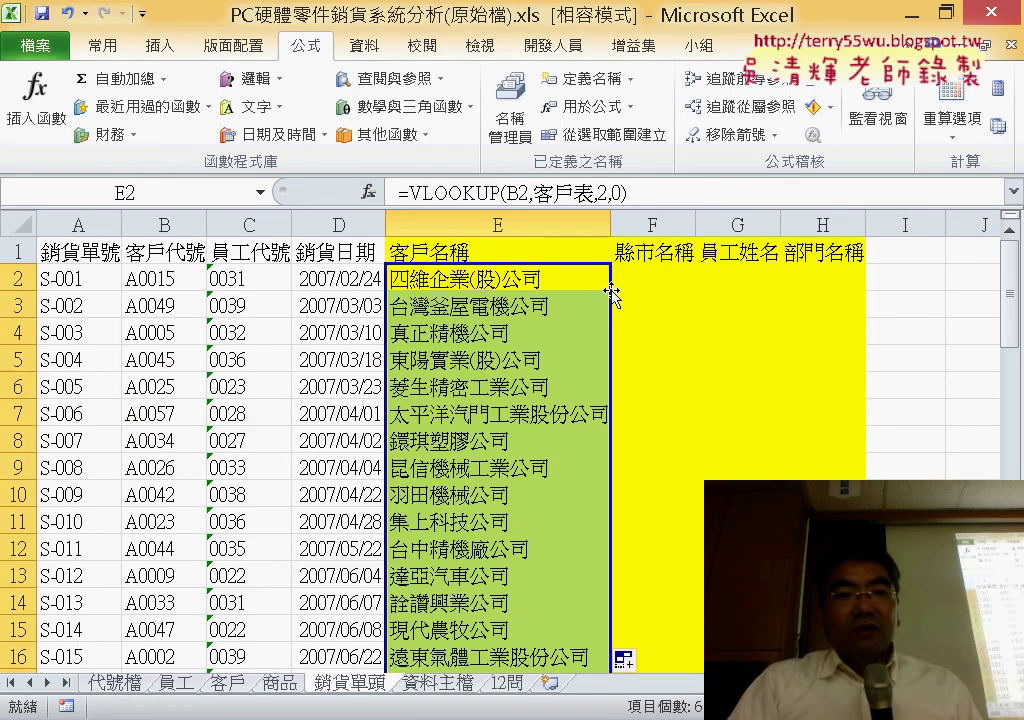
click(680, 272)
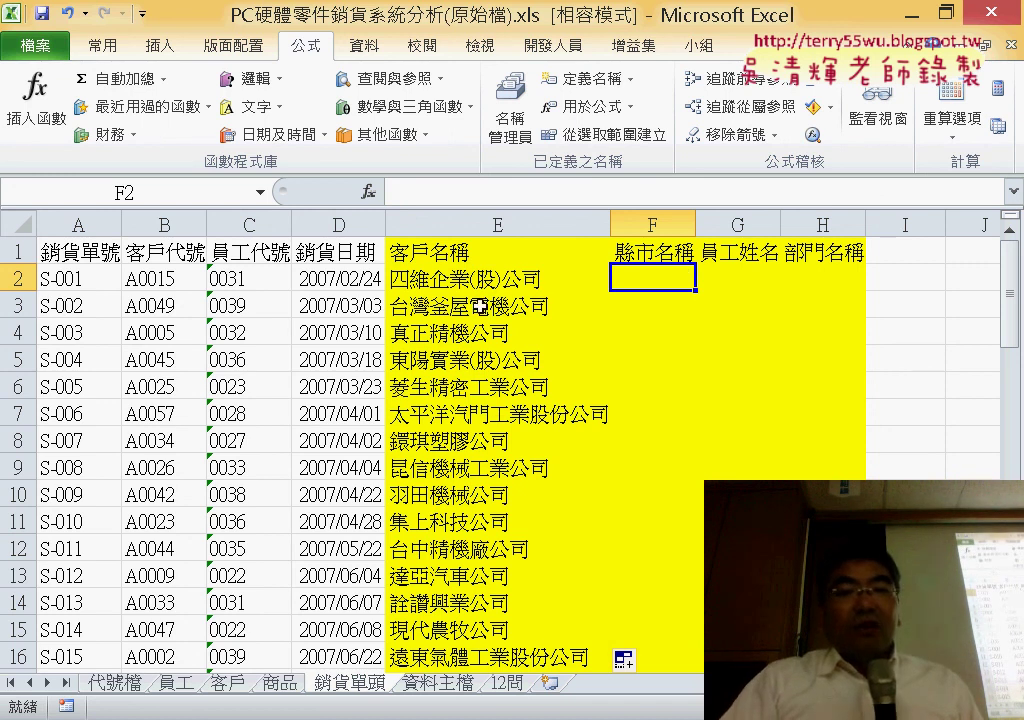
click(540, 280)
Copy the E2 customer-name lookup into F2.
key(ctrl+c)
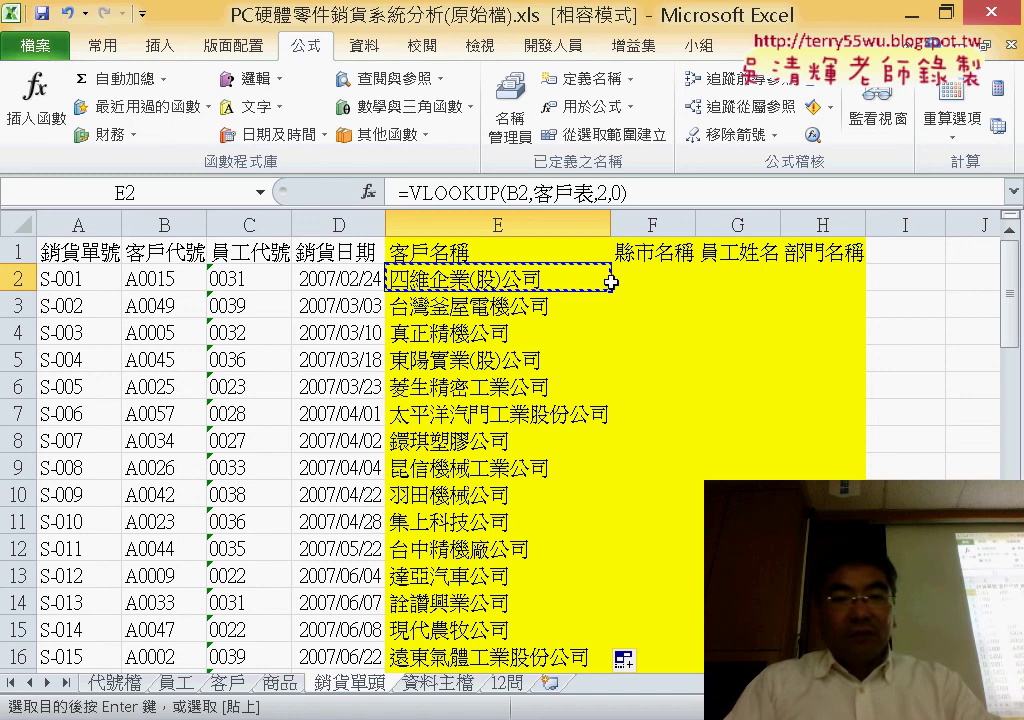
click(689, 274)
key(ctrl+v)
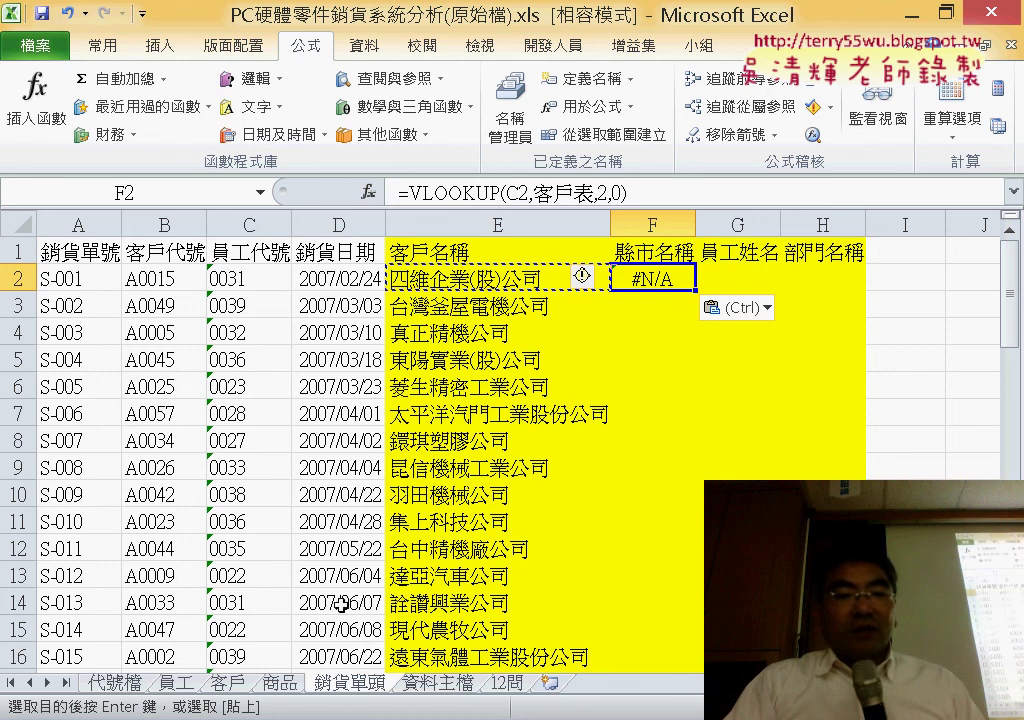
Review the 客戶 and 商品 sheets, then return to 銷貨單頭.
click(228, 682)
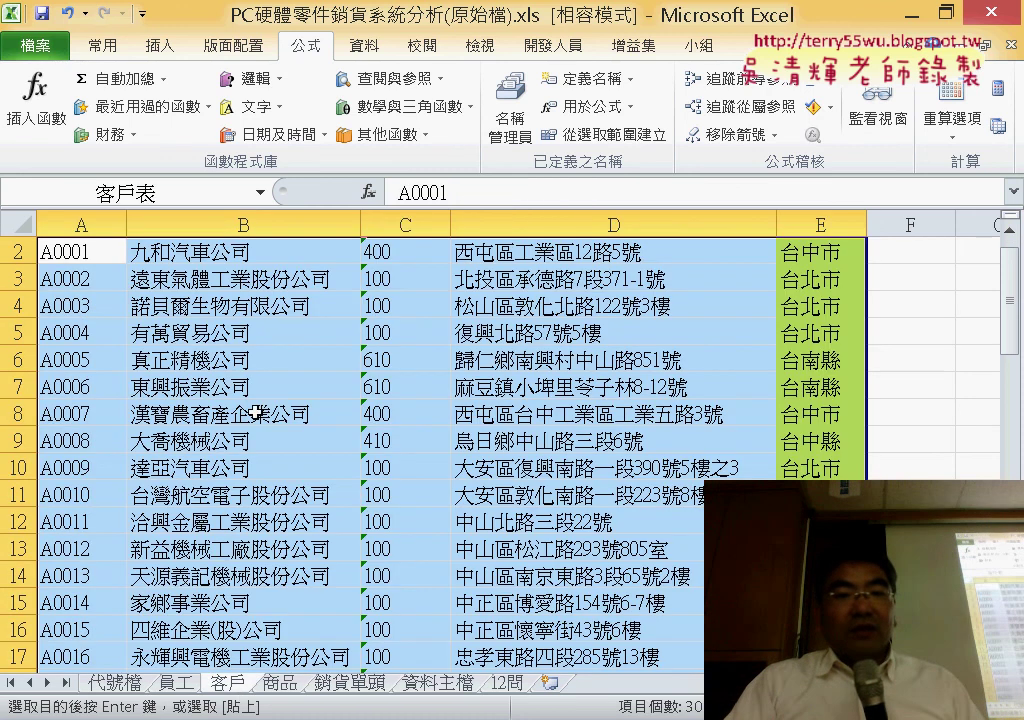
scroll(800, 420, up, 1)
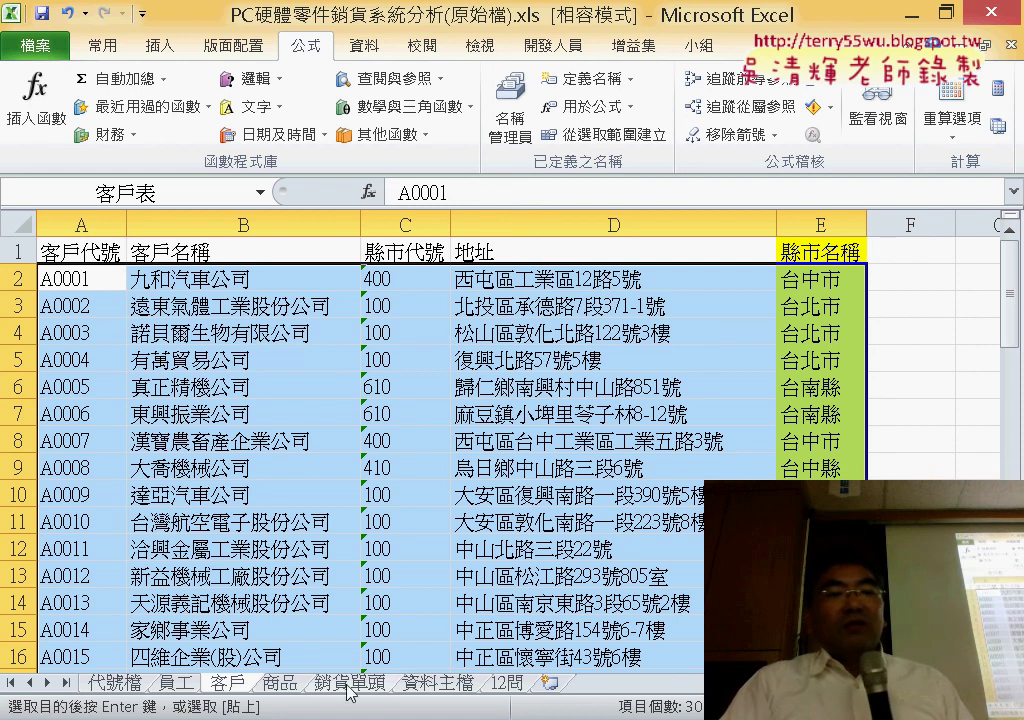
click(279, 684)
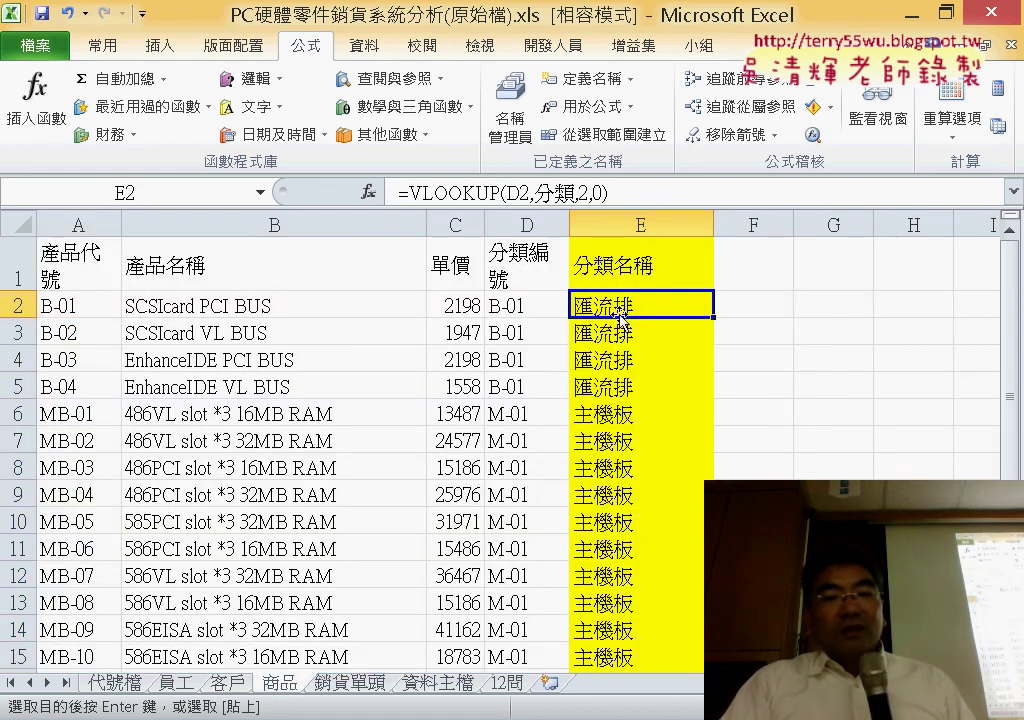
click(377, 684)
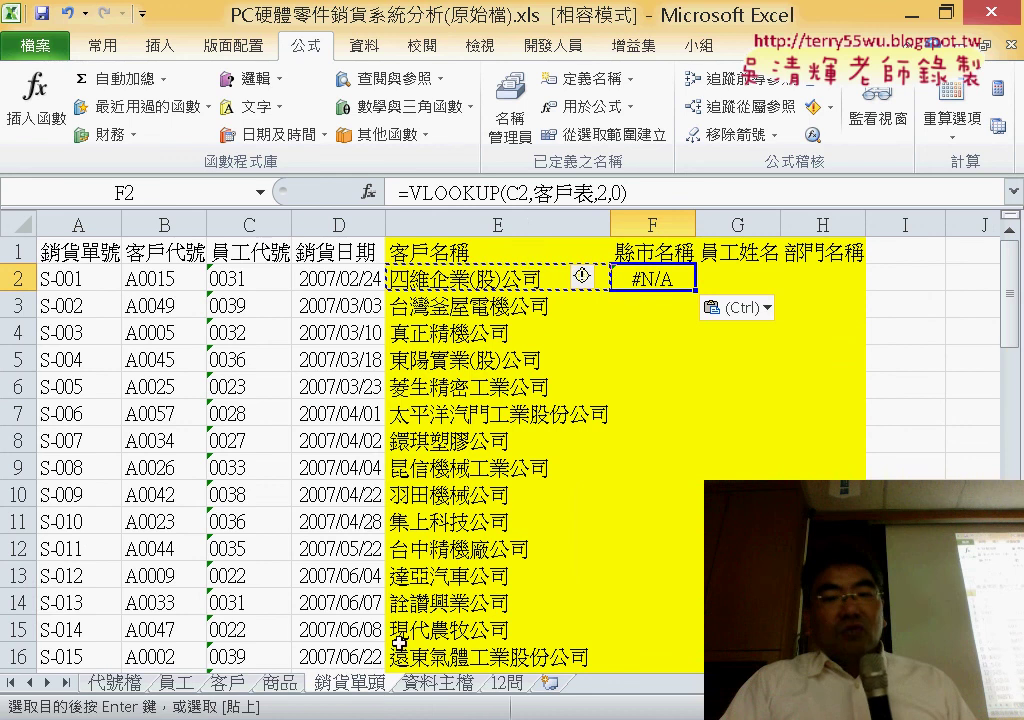
Change F2 to =VLOOKUP(B2,客戶表,5,0) so it returns the customer's city.
click(600, 192)
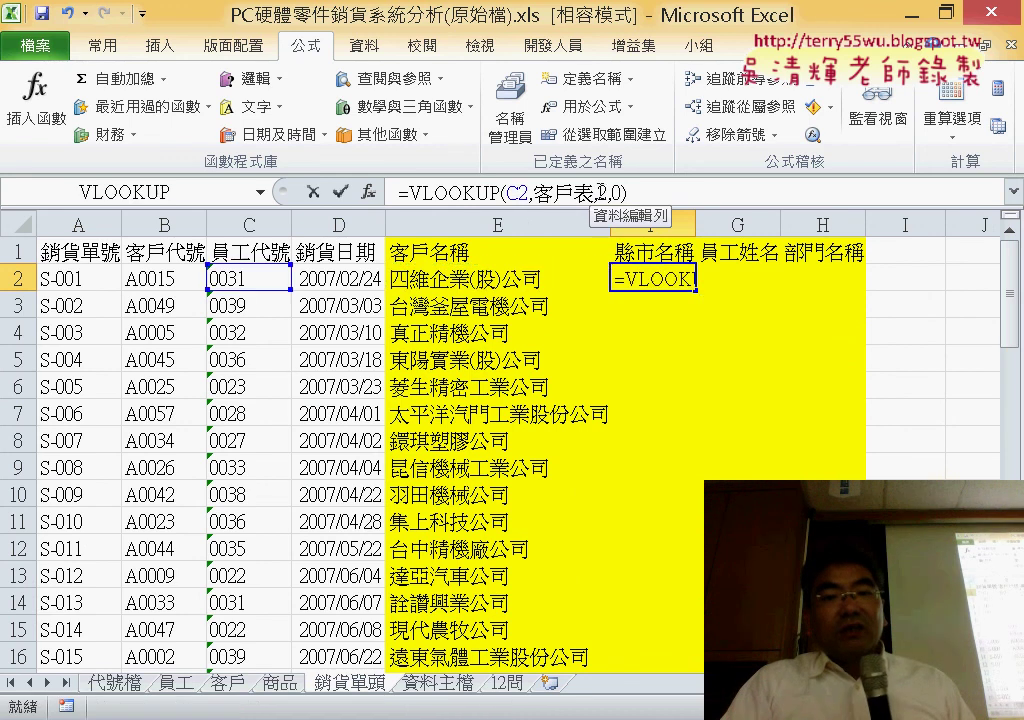
text(5)
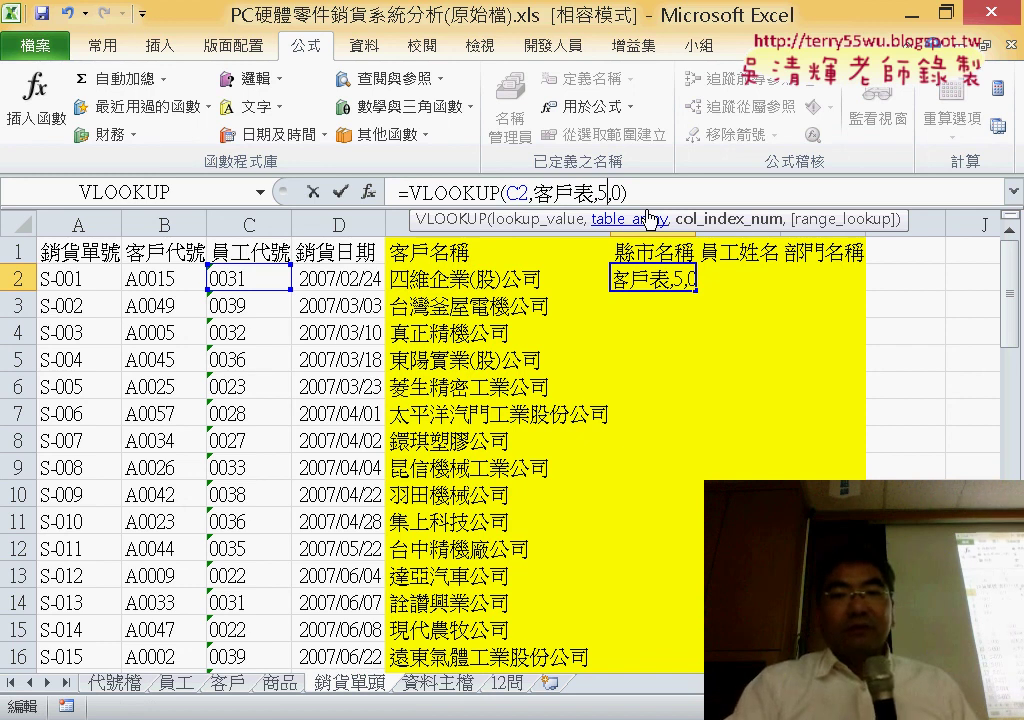
key(Return)
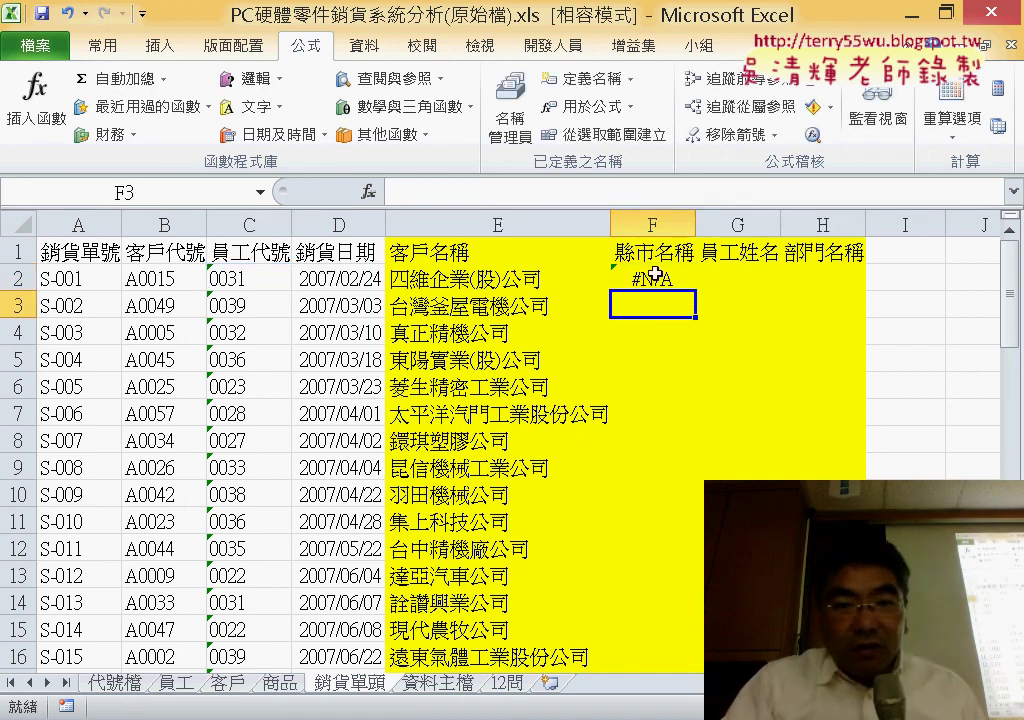
click(655, 278)
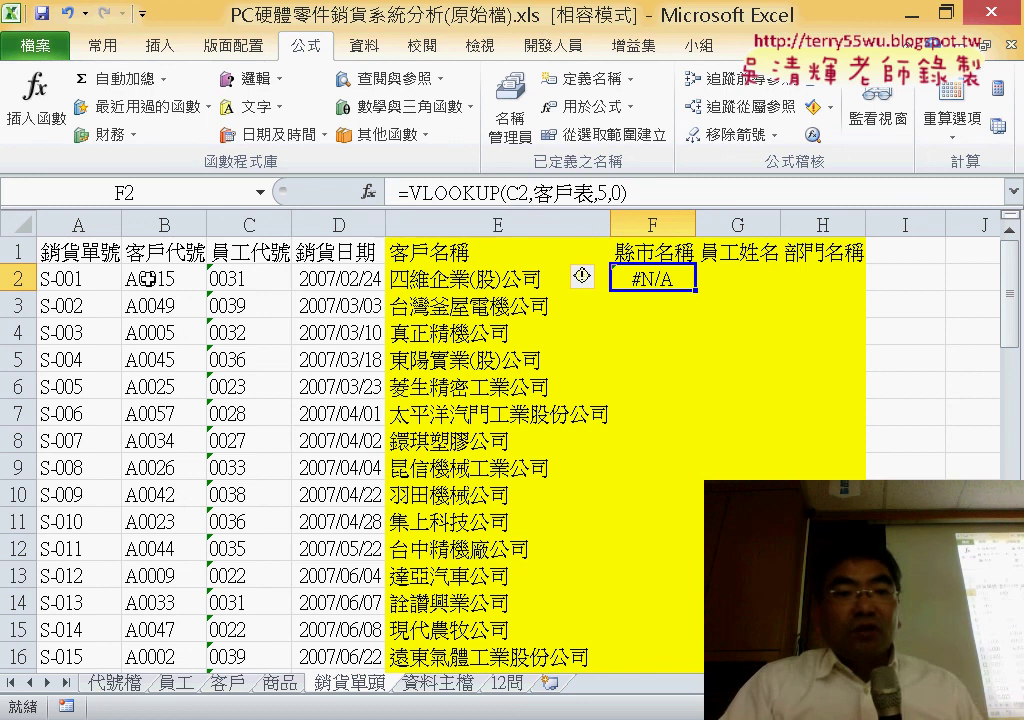
click(515, 192)
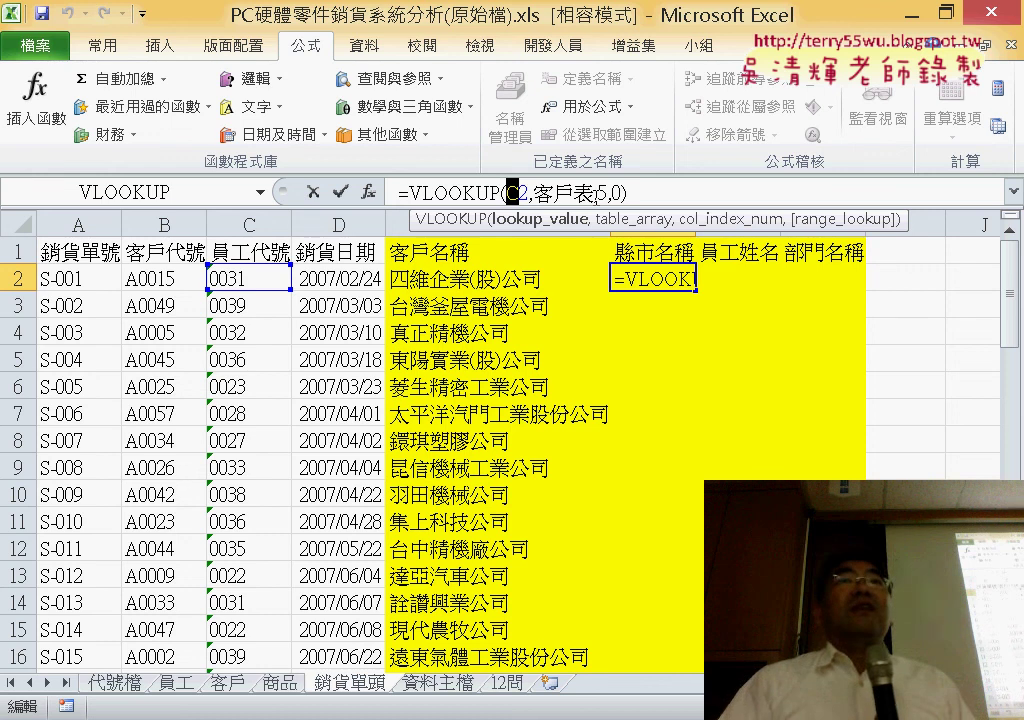
text(B)
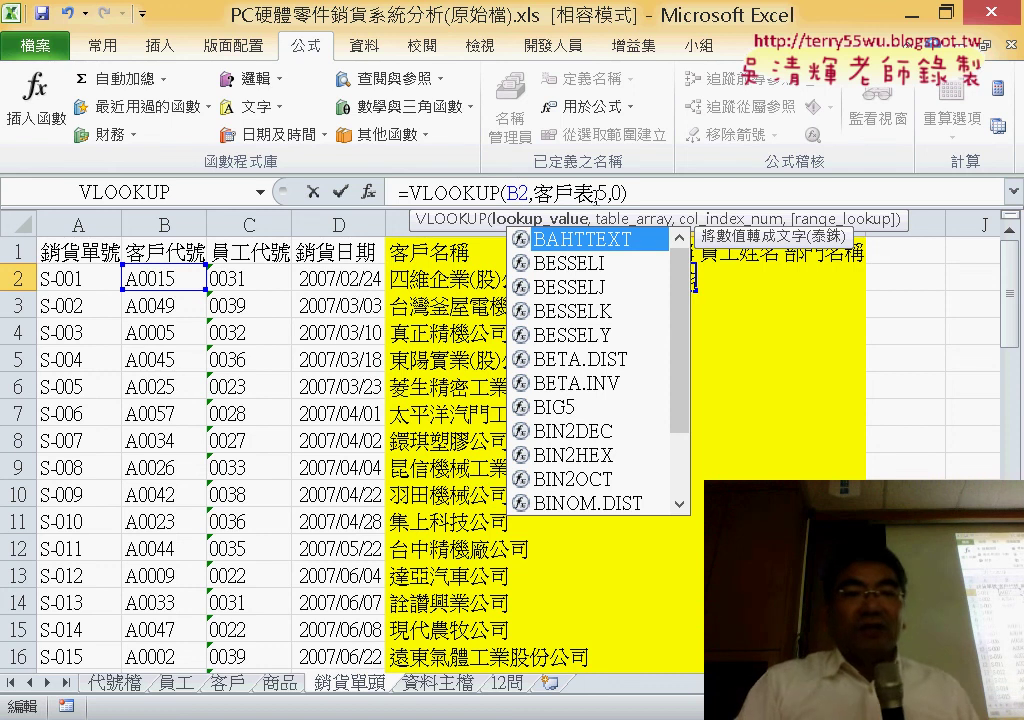
click(341, 191)
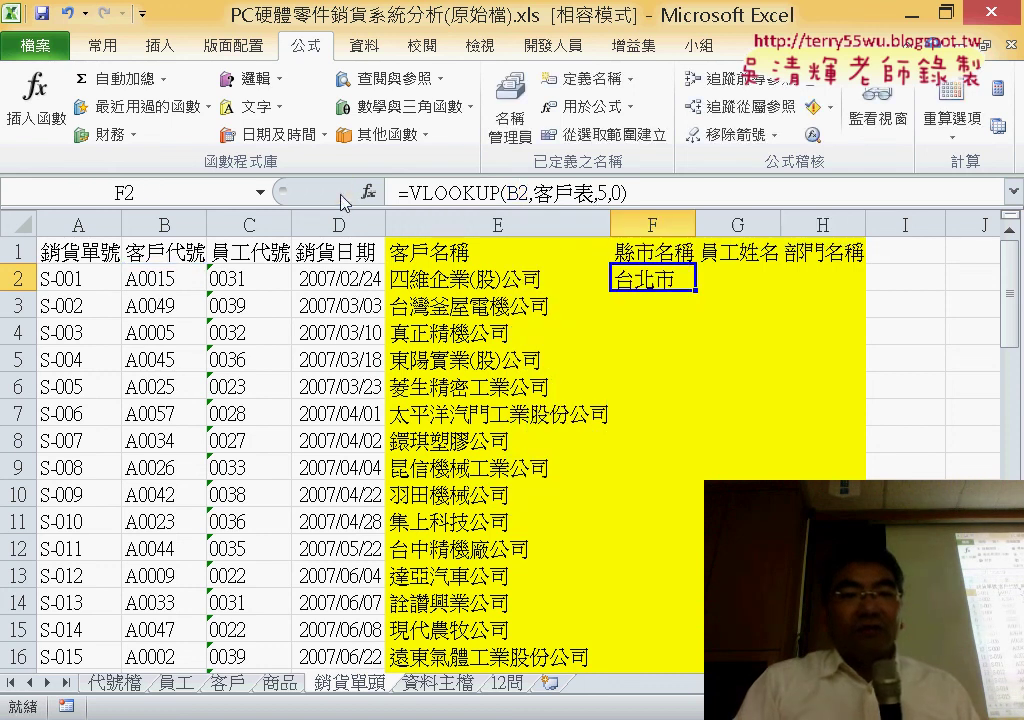
Fill the city lookup down column F and autofit column G to its header.
click(692, 305)
click(686, 283)
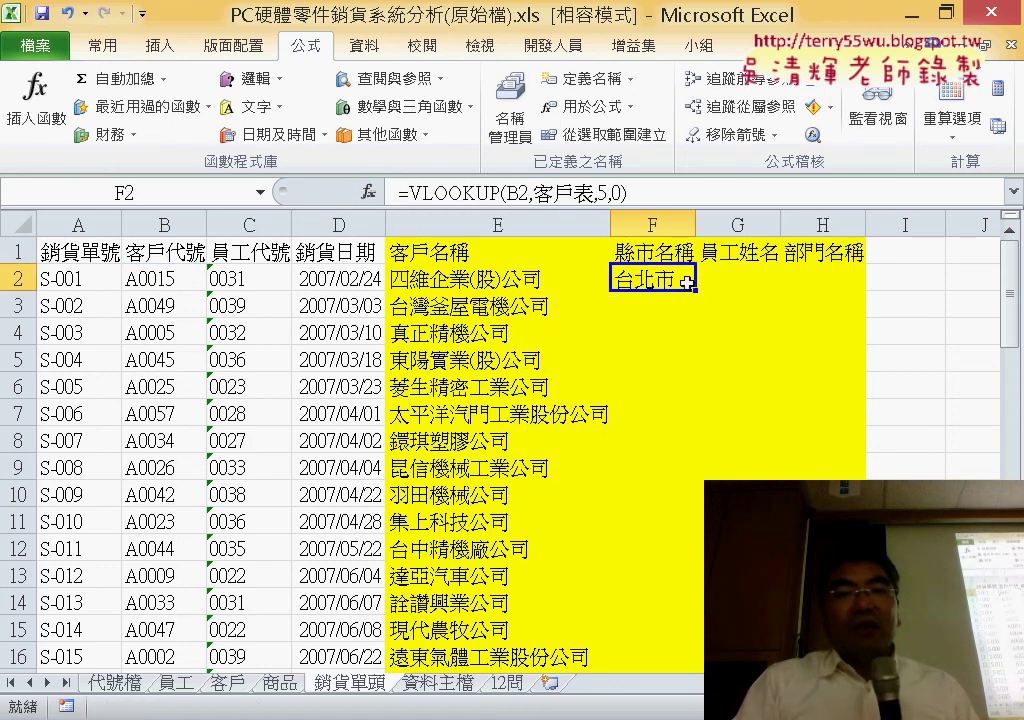
double_click(699, 291)
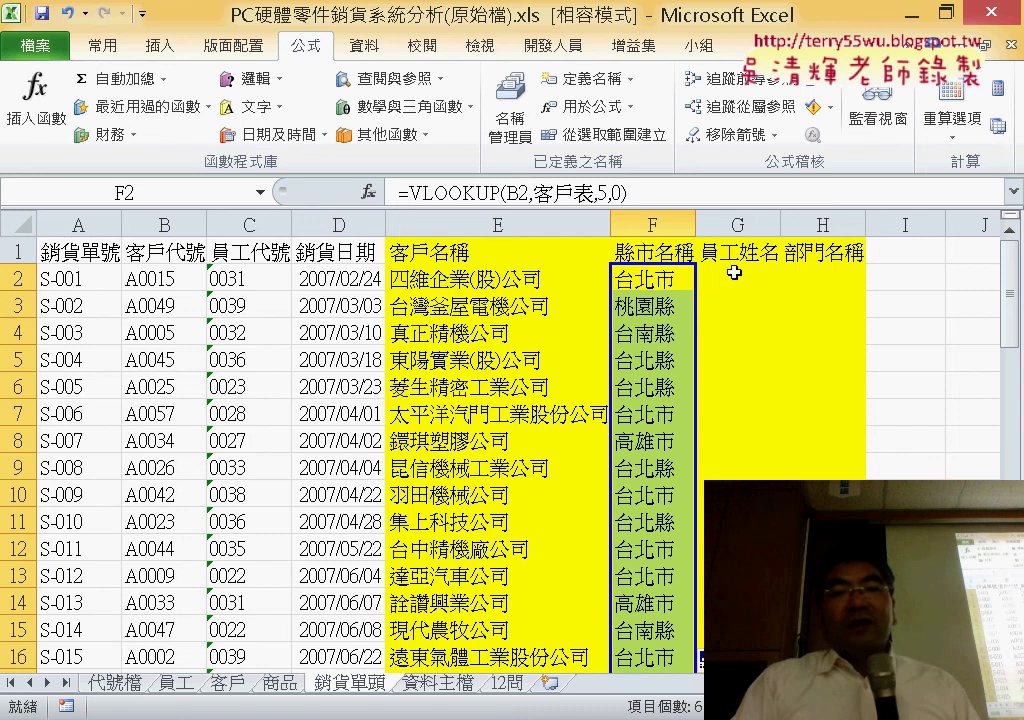
click(735, 272)
double_click(785, 227)
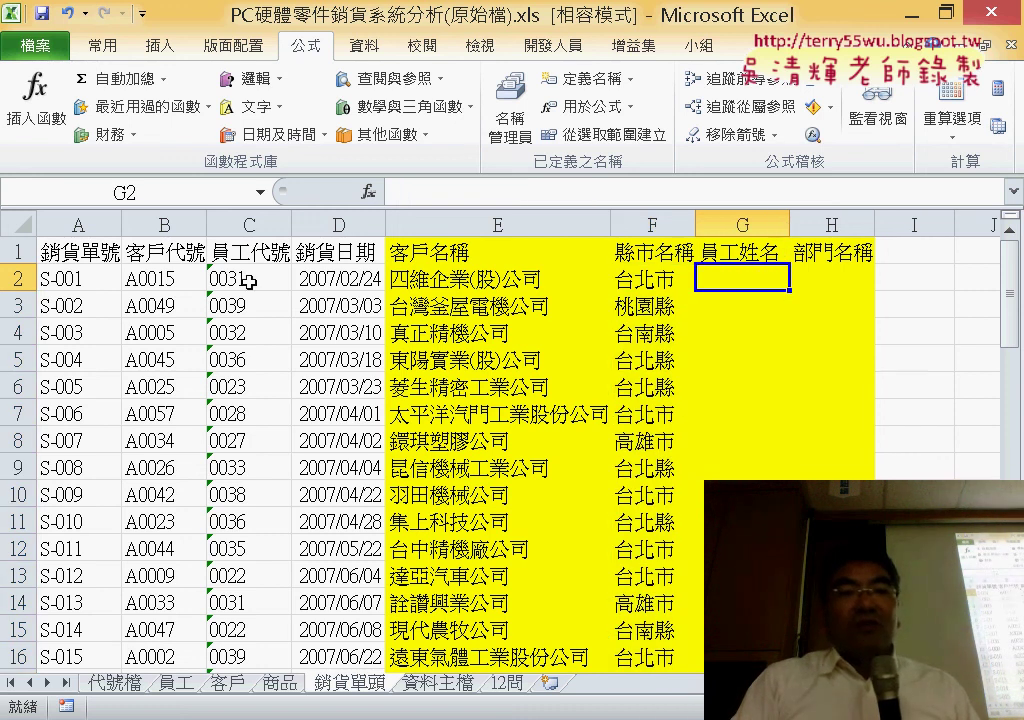
On the 員工 sheet, inspect the A1 header and select cell A2.
click(177, 683)
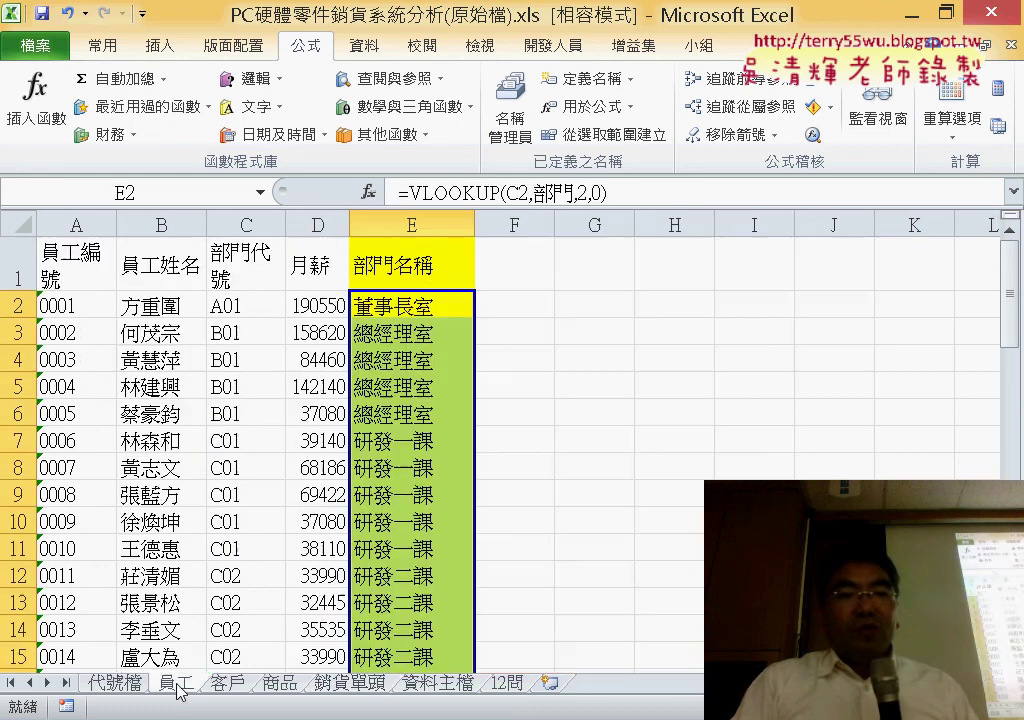
click(75, 306)
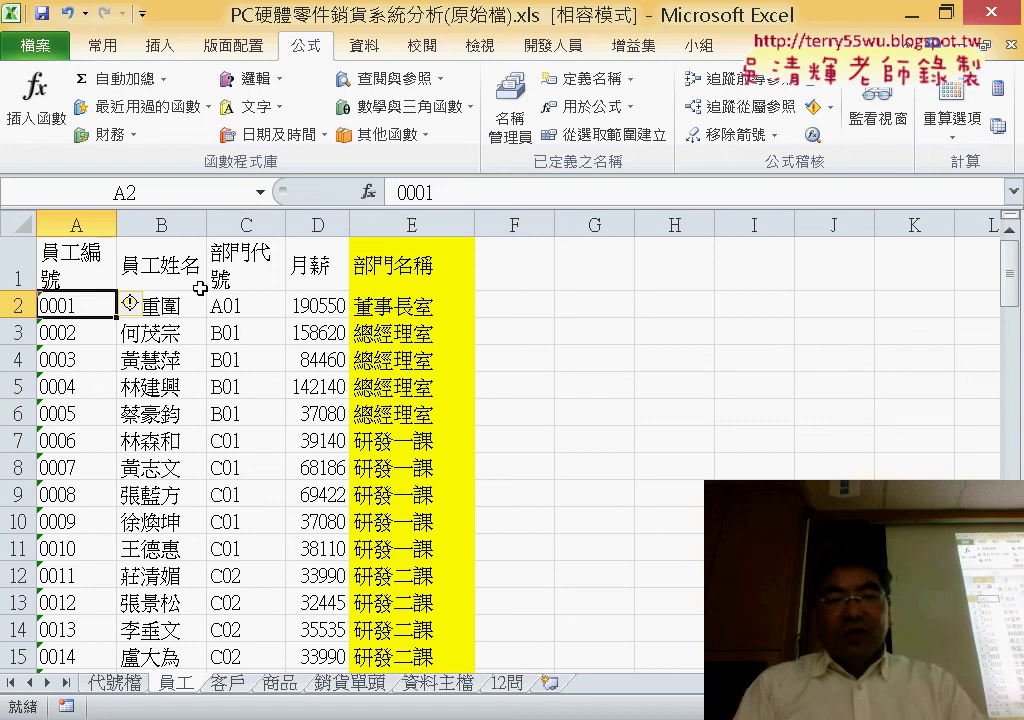
click(73, 260)
double_click(75, 262)
drag(79, 253, 40, 253)
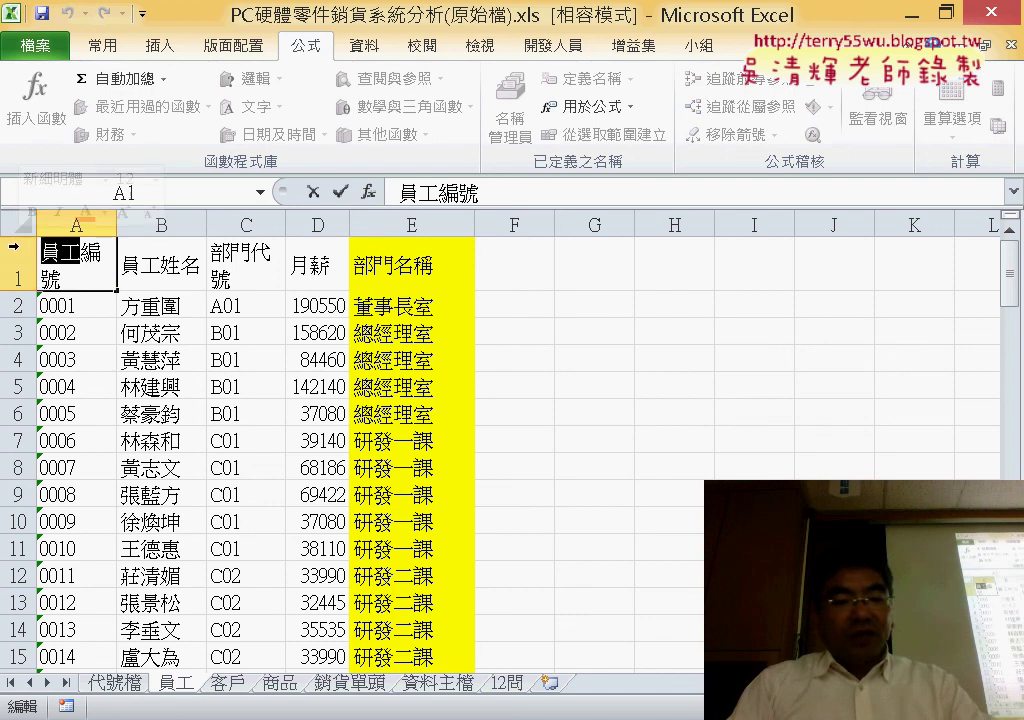
click(76, 312)
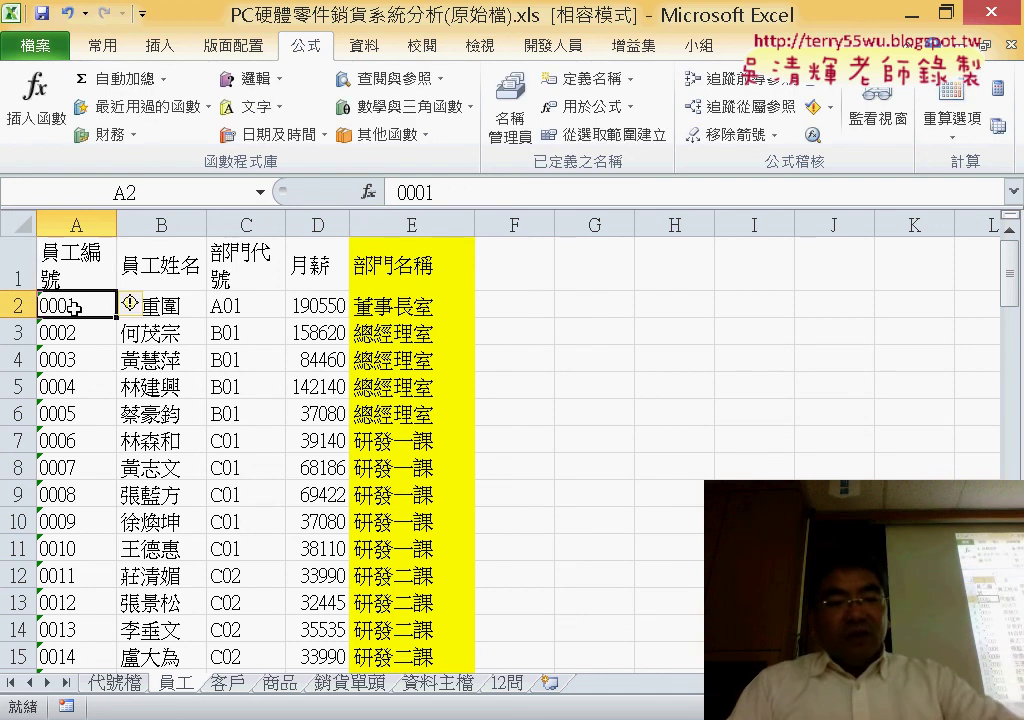
Select A2:E98 and name it 員工表 in the Name Box.
key(ctrl+shift+Right)
key(ctrl+shift+Down)
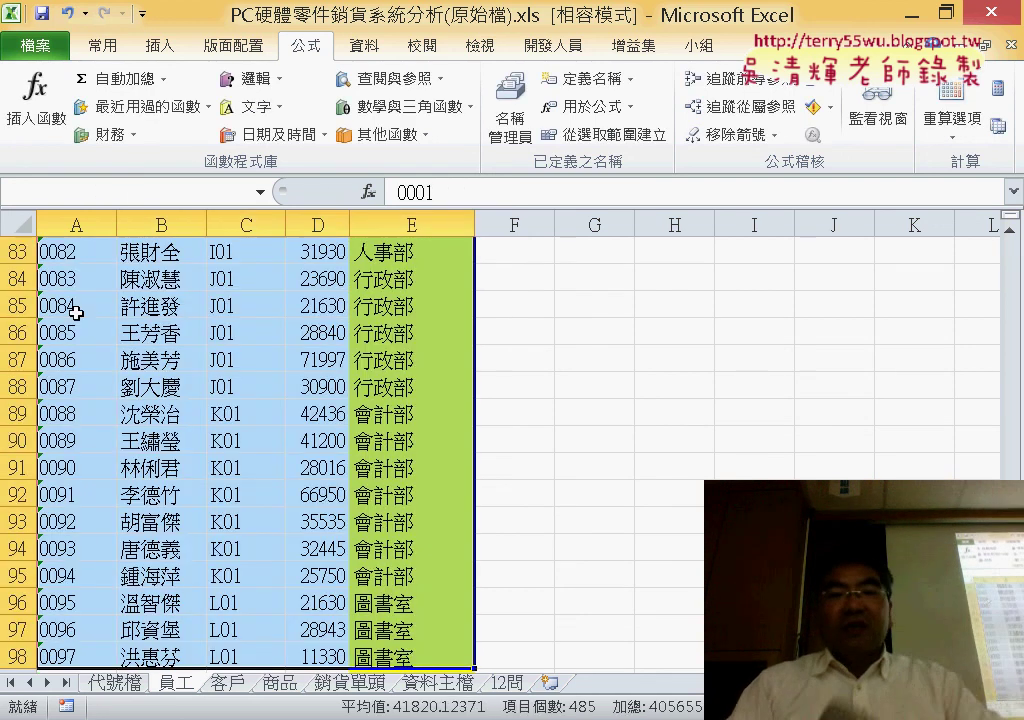
click(156, 192)
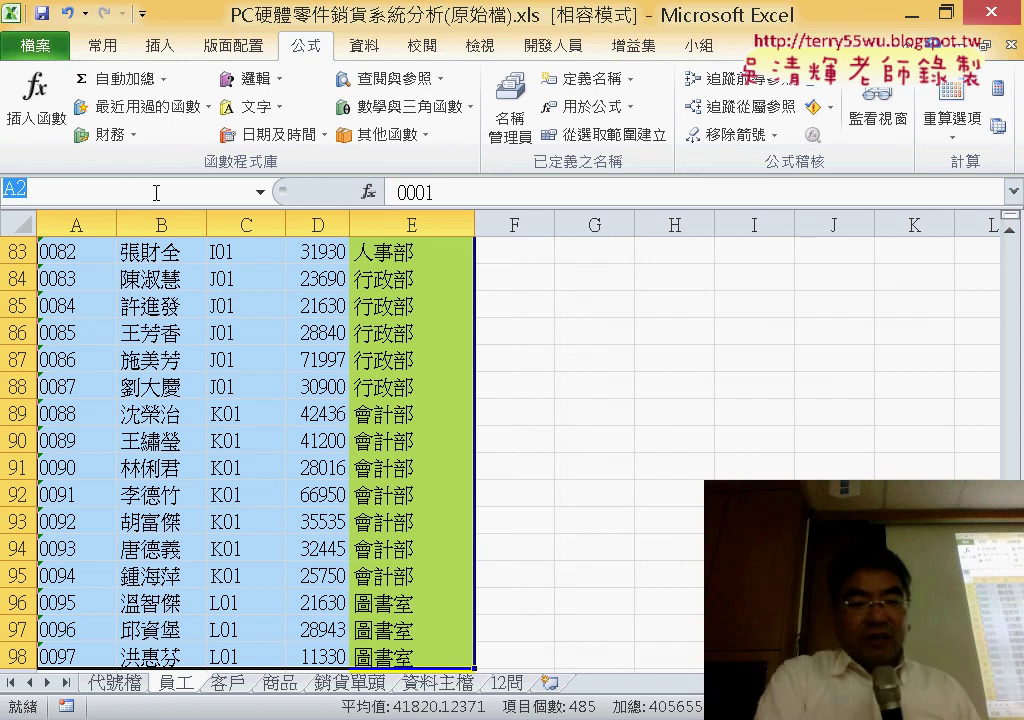
text(員工)
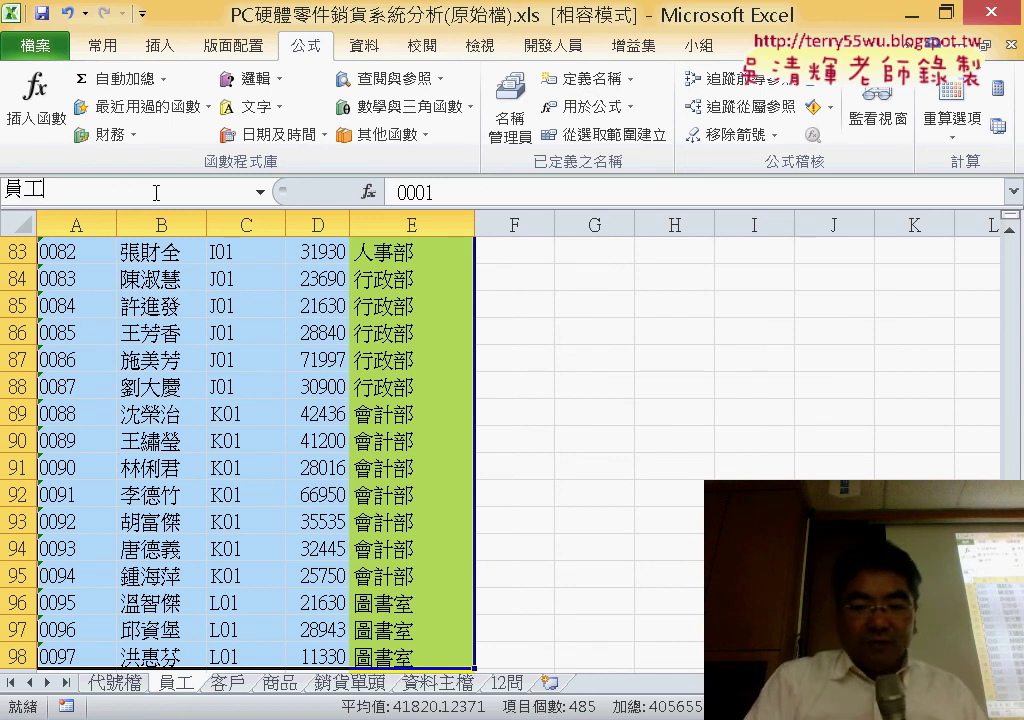
text(表)
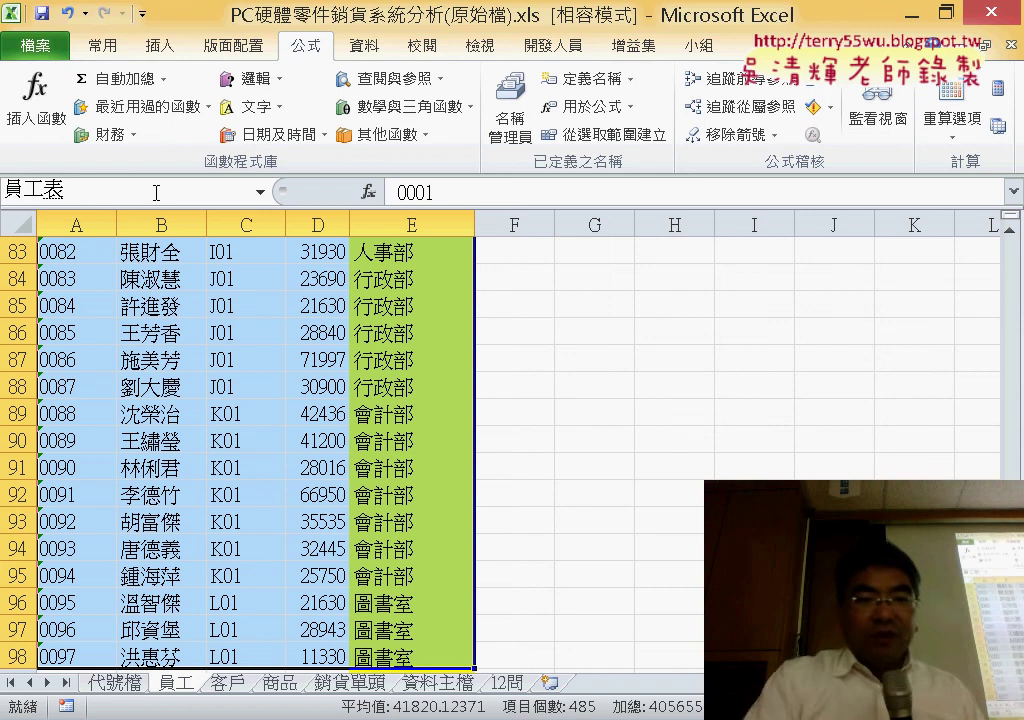
key(Return)
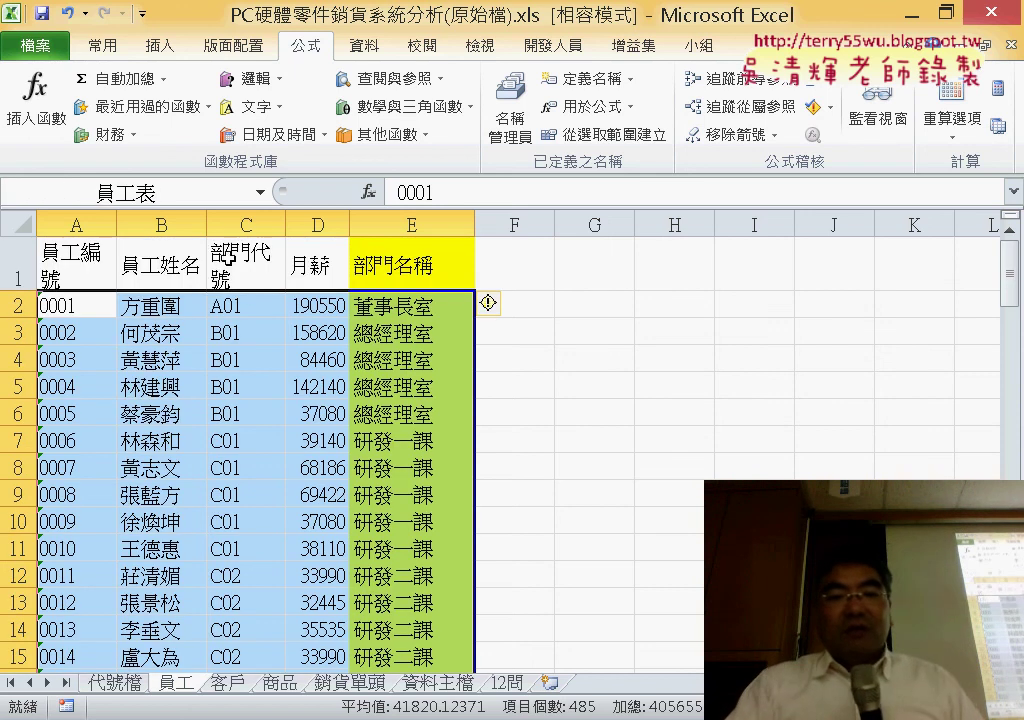
In G2 of 銷貨單頭, start a VLOOKUP on employee code C2 against 員工表.
click(280, 683)
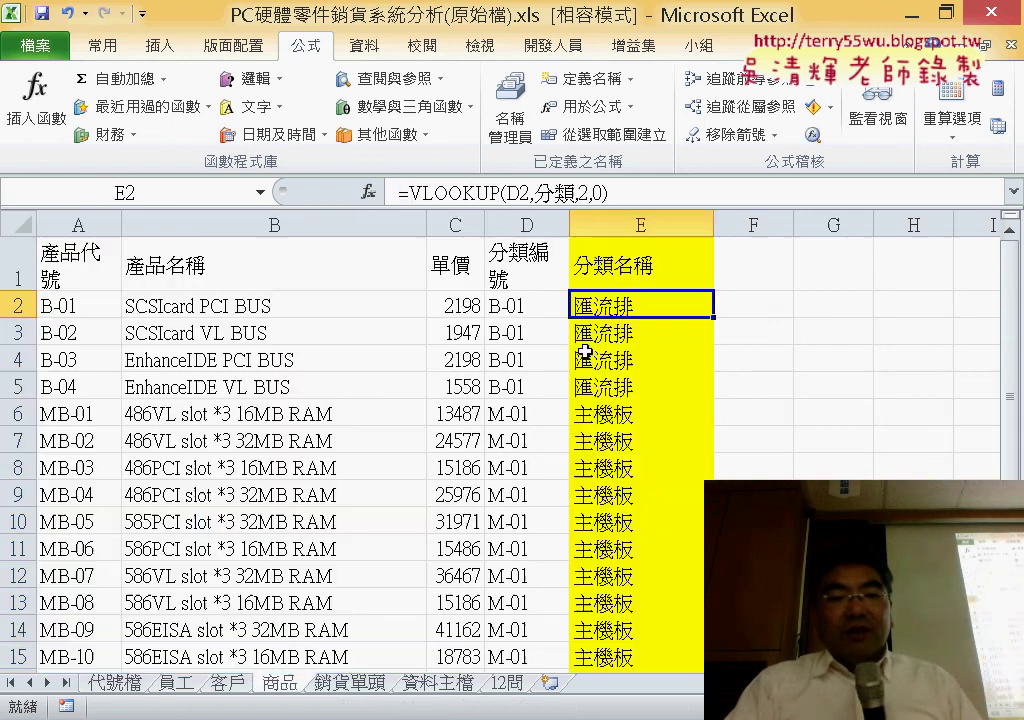
key(ctrl+Page_Down)
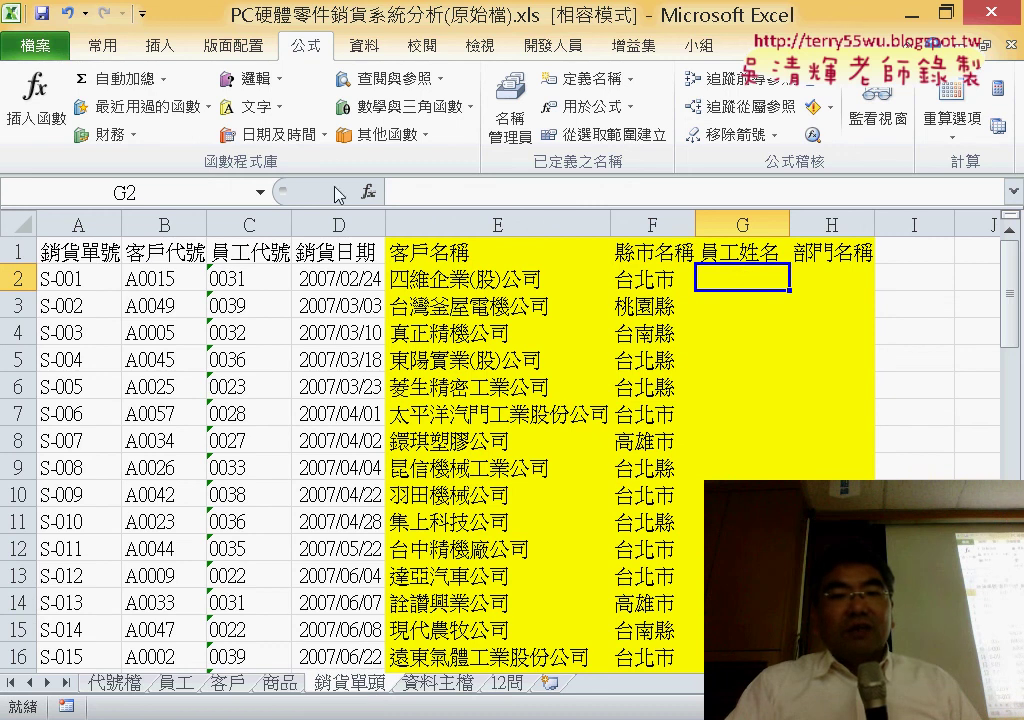
click(368, 191)
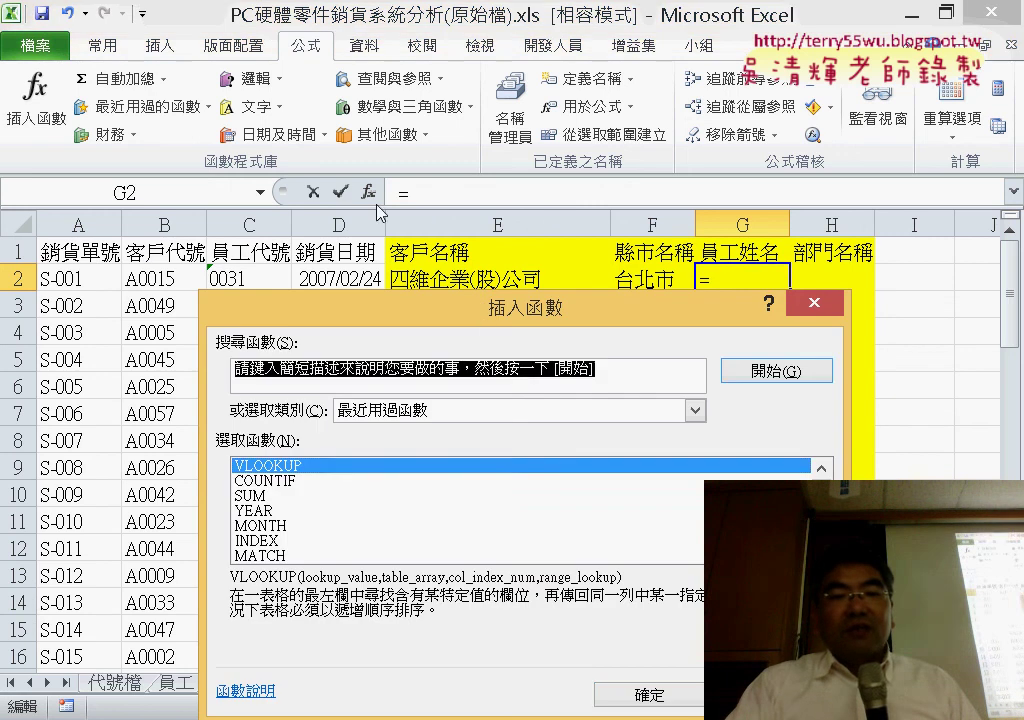
double_click(325, 466)
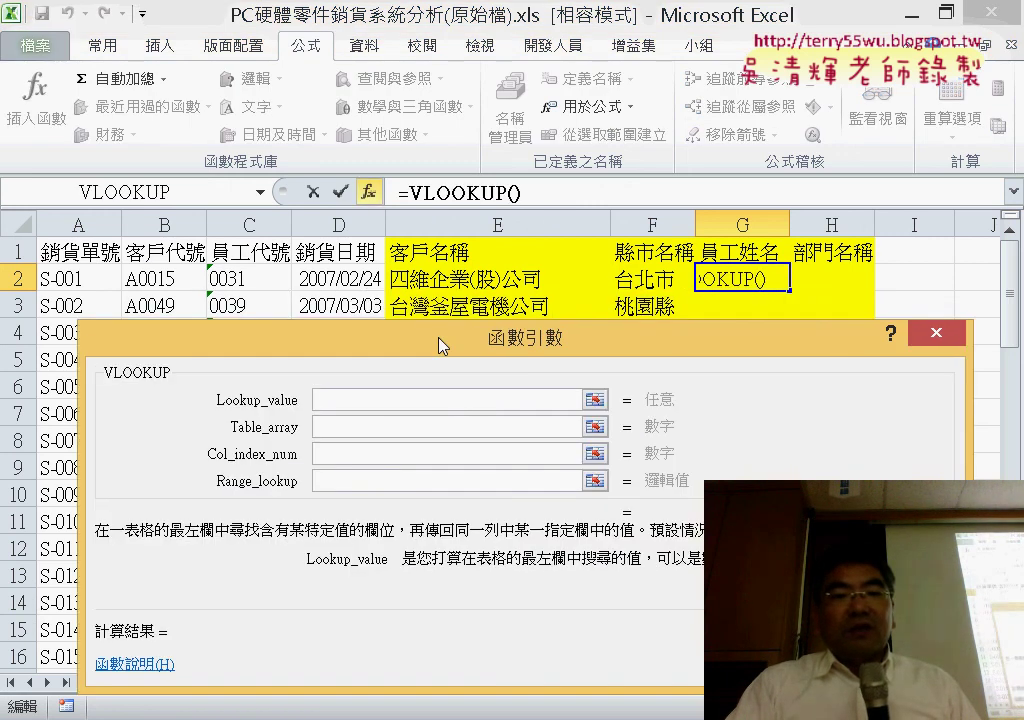
click(260, 280)
click(347, 426)
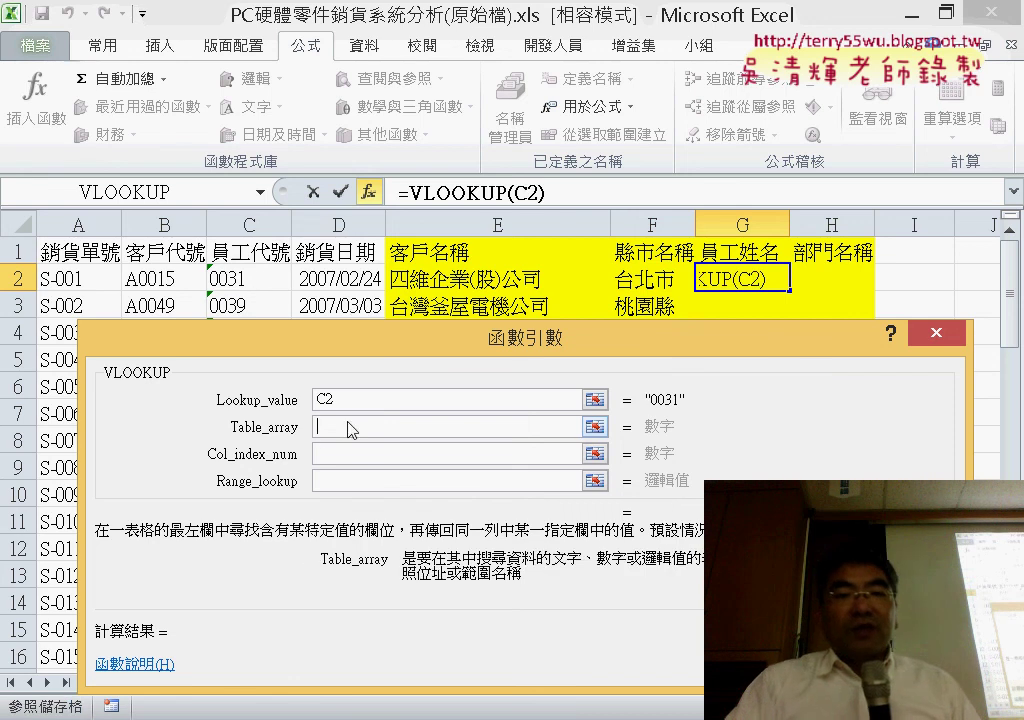
key(F3)
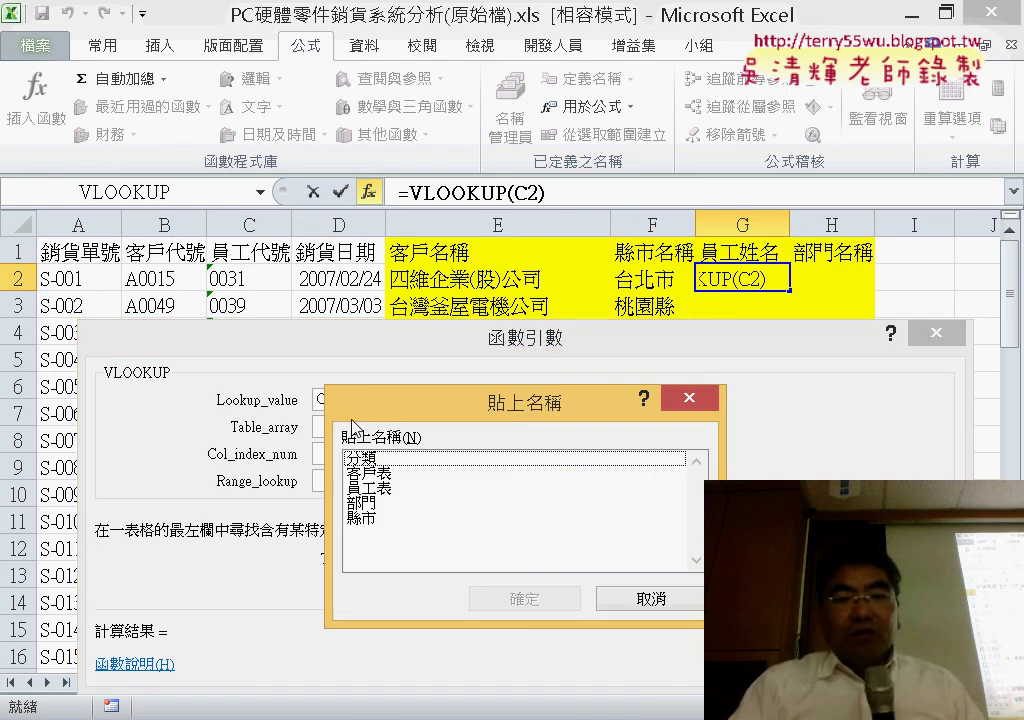
double_click(385, 489)
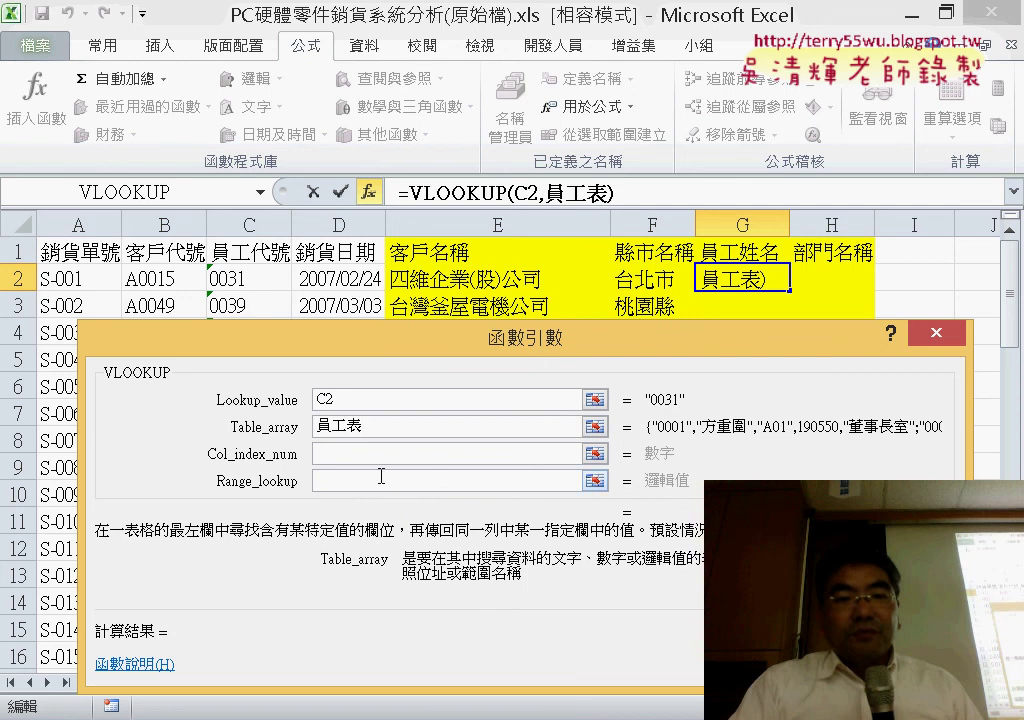
Set column 2 and exact match 0, then fill the lookup down the 員工姓名 column.
click(372, 455)
click(382, 426)
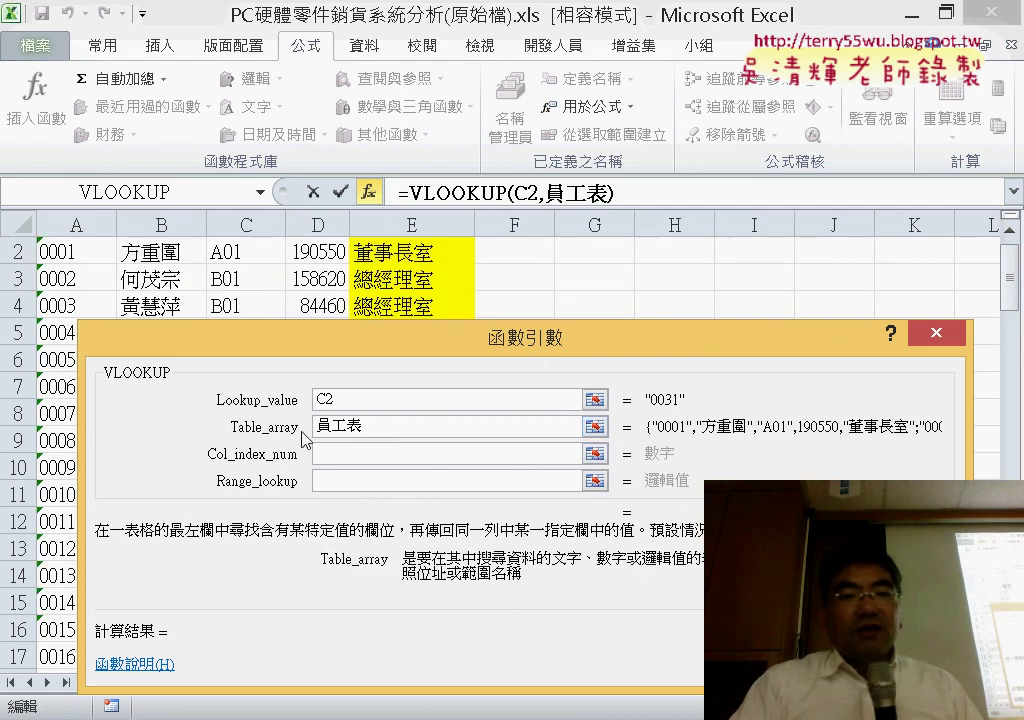
click(355, 453)
text(ㄉ)
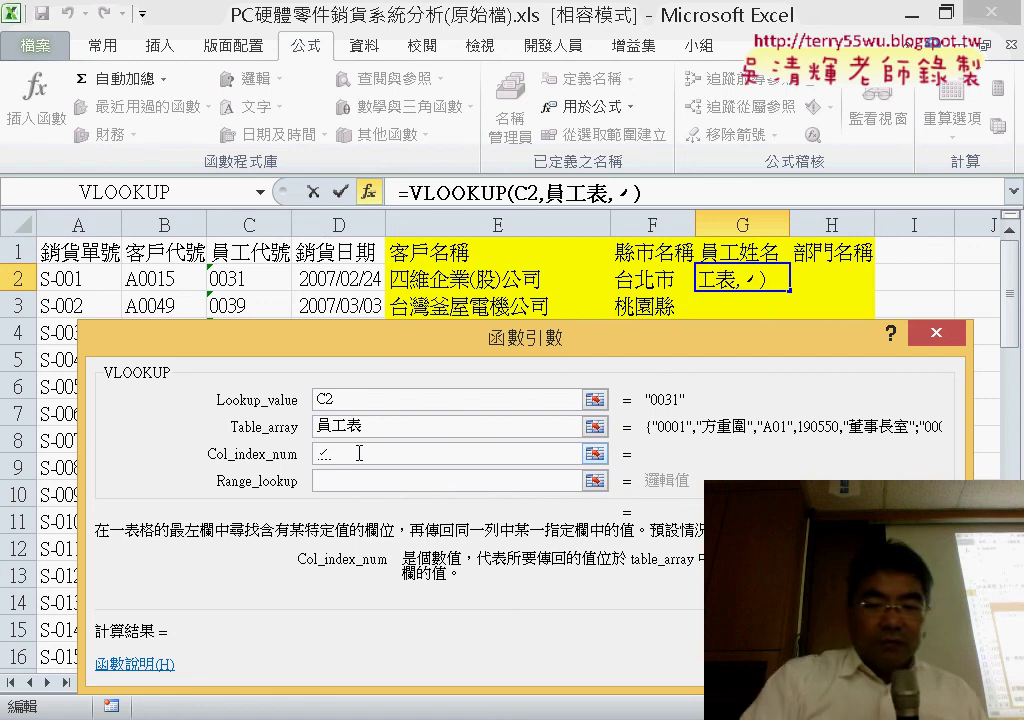
key(BackSpace)
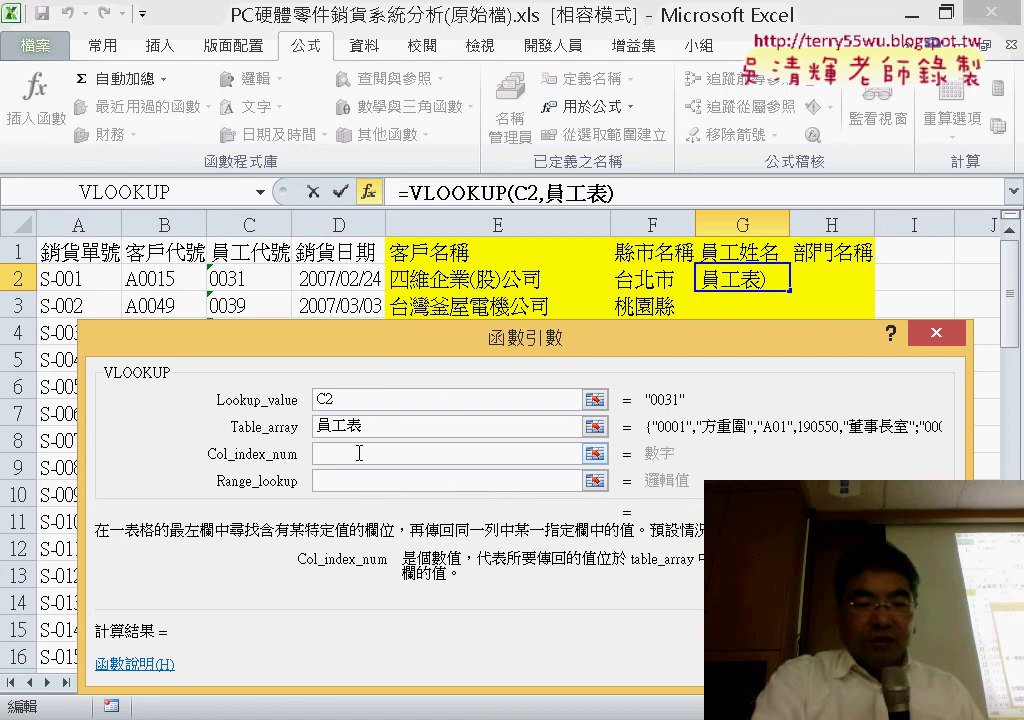
text(2)
key(Tab)
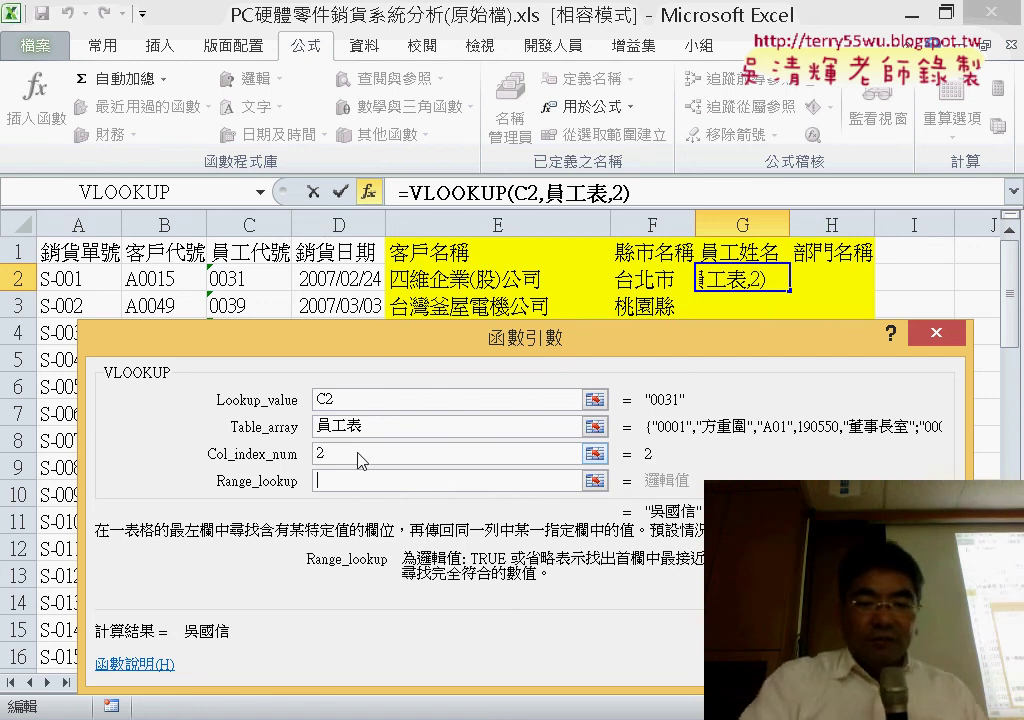
text(0)
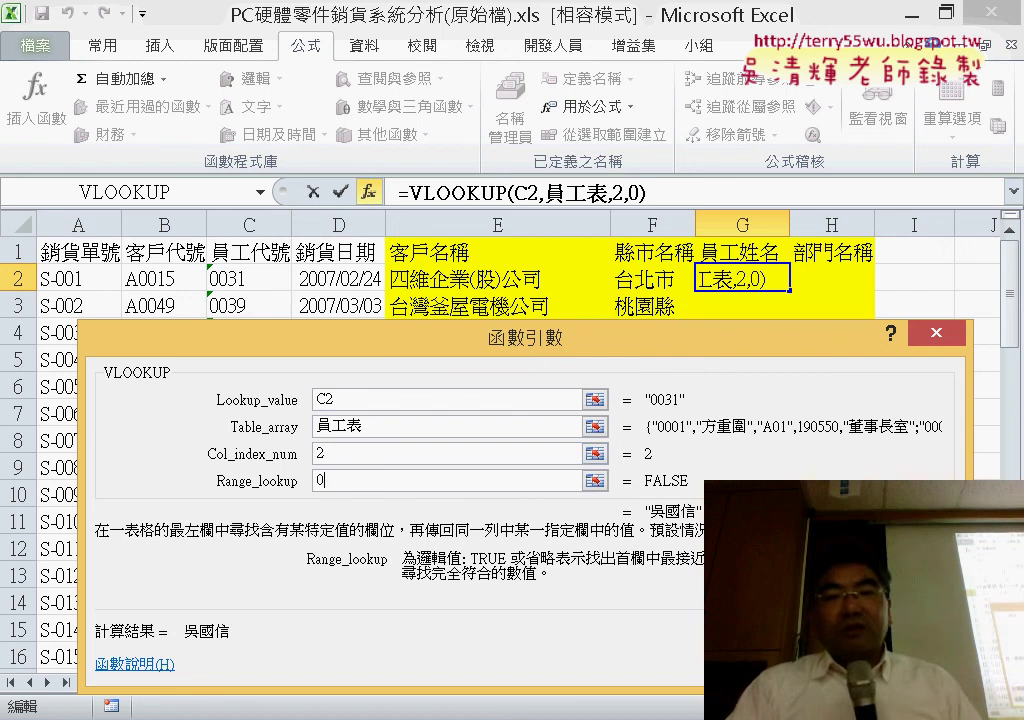
key(Return)
double_click(789, 291)
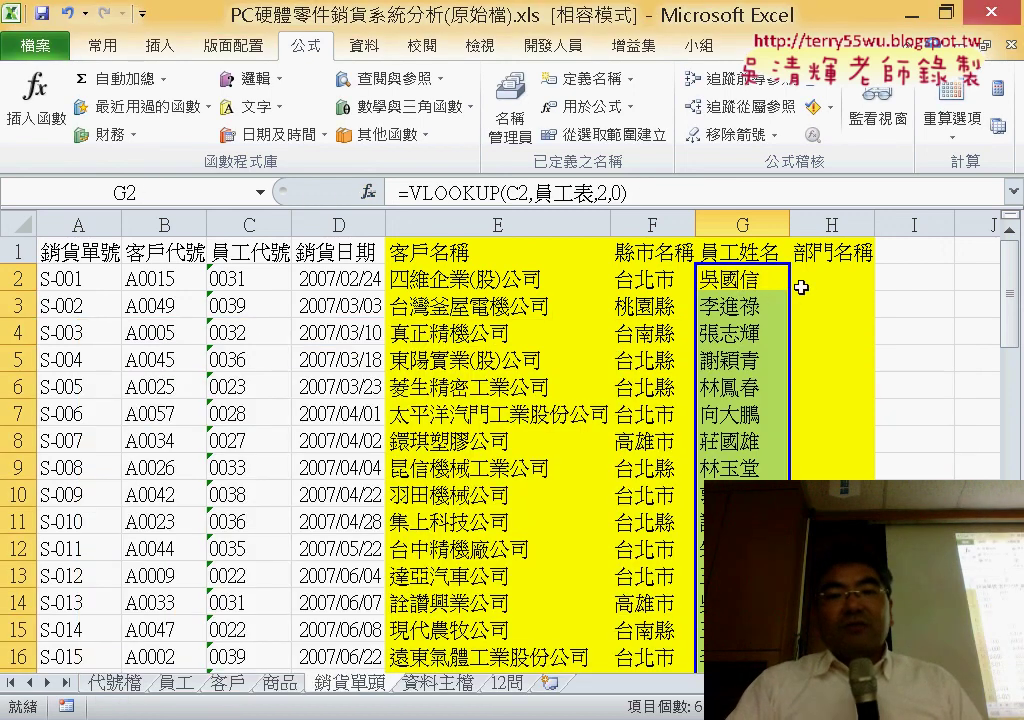
click(846, 272)
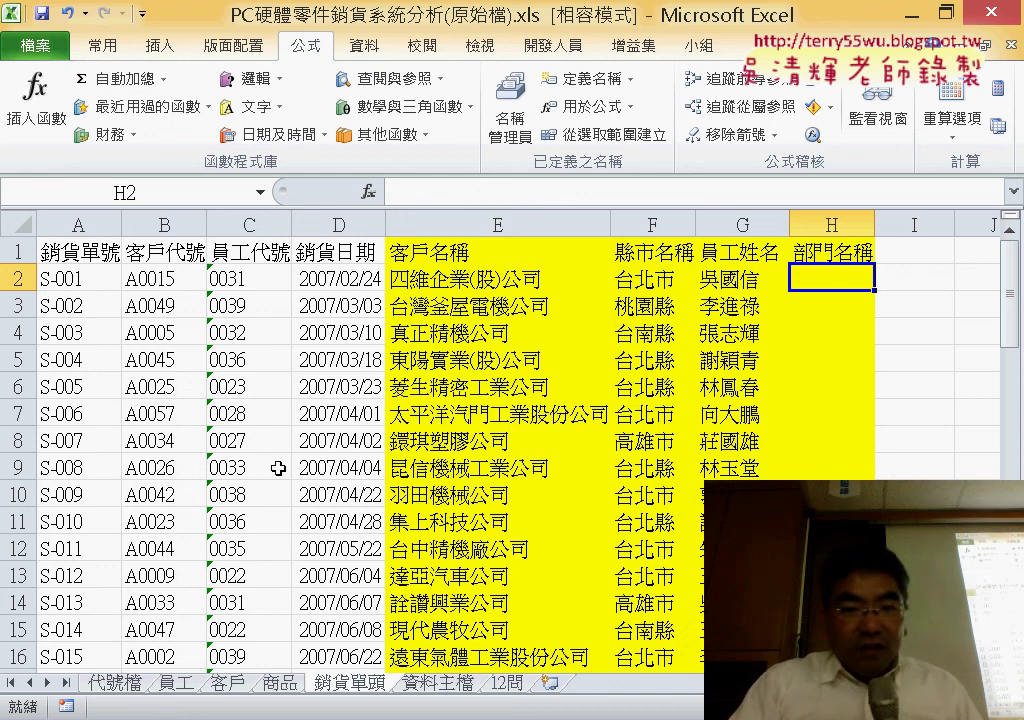
Review the 客戶 customer table, then compare the employee code in C2 with H2 on 銷貨單頭.
click(228, 683)
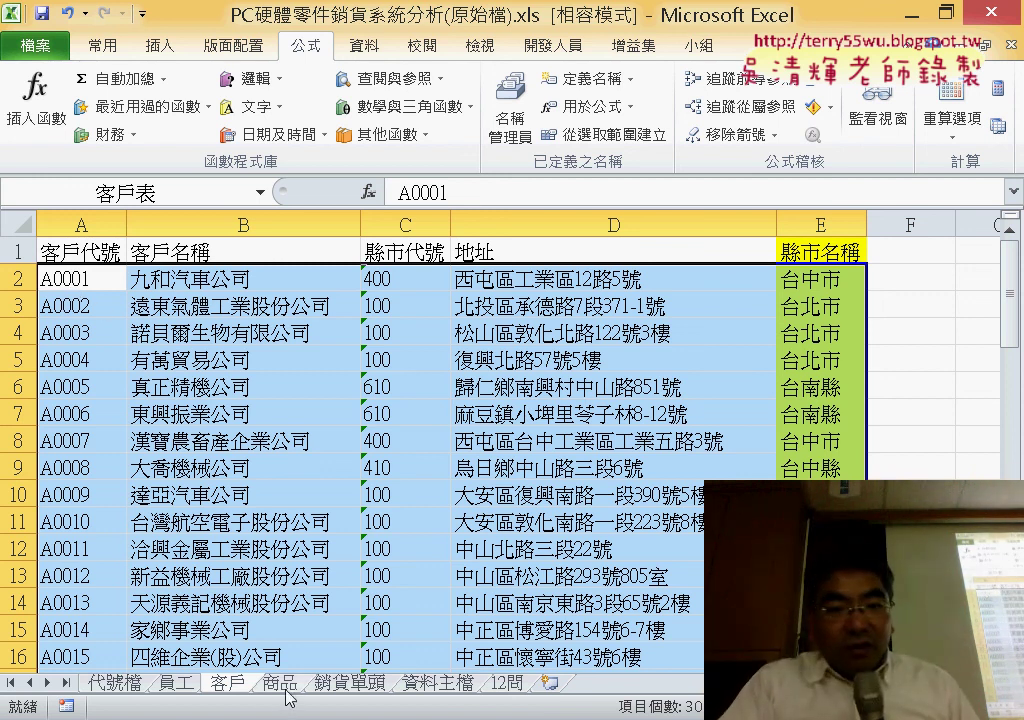
click(355, 684)
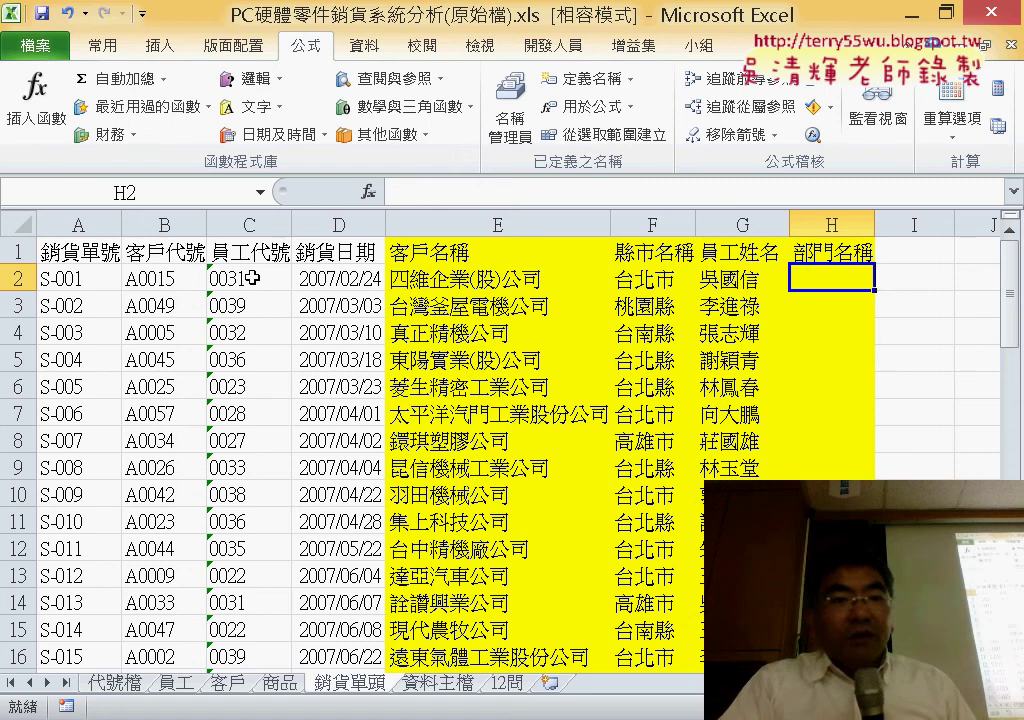
click(250, 279)
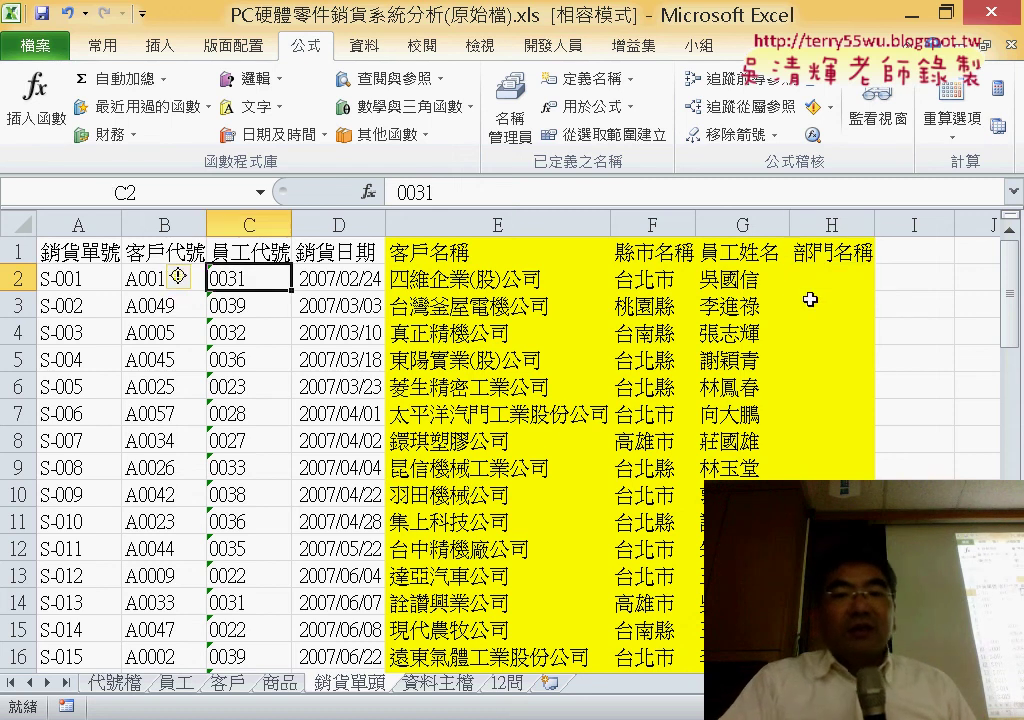
click(833, 279)
click(257, 270)
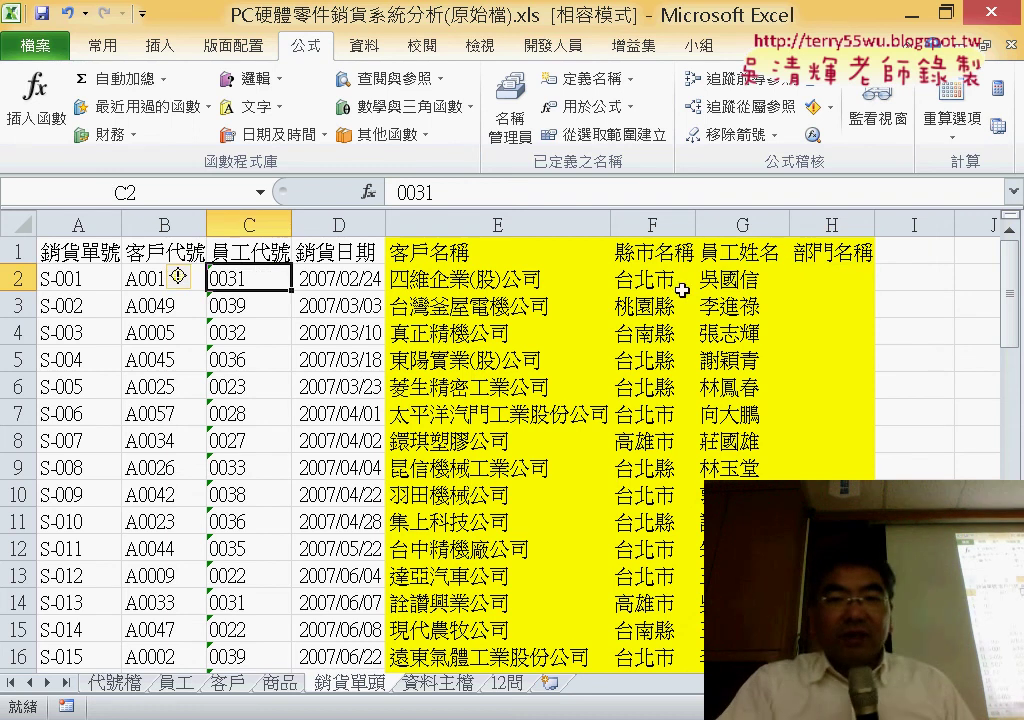
click(837, 278)
Check the 代號檔 department-code table, then view the 員工表 range on the 員工 sheet.
click(115, 682)
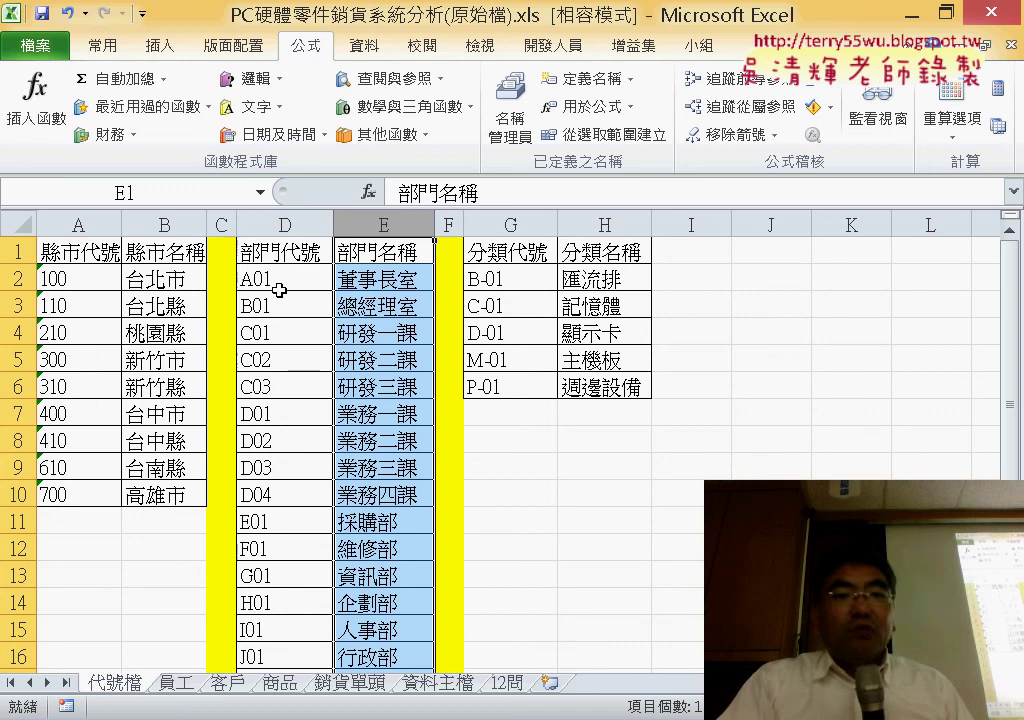
click(345, 683)
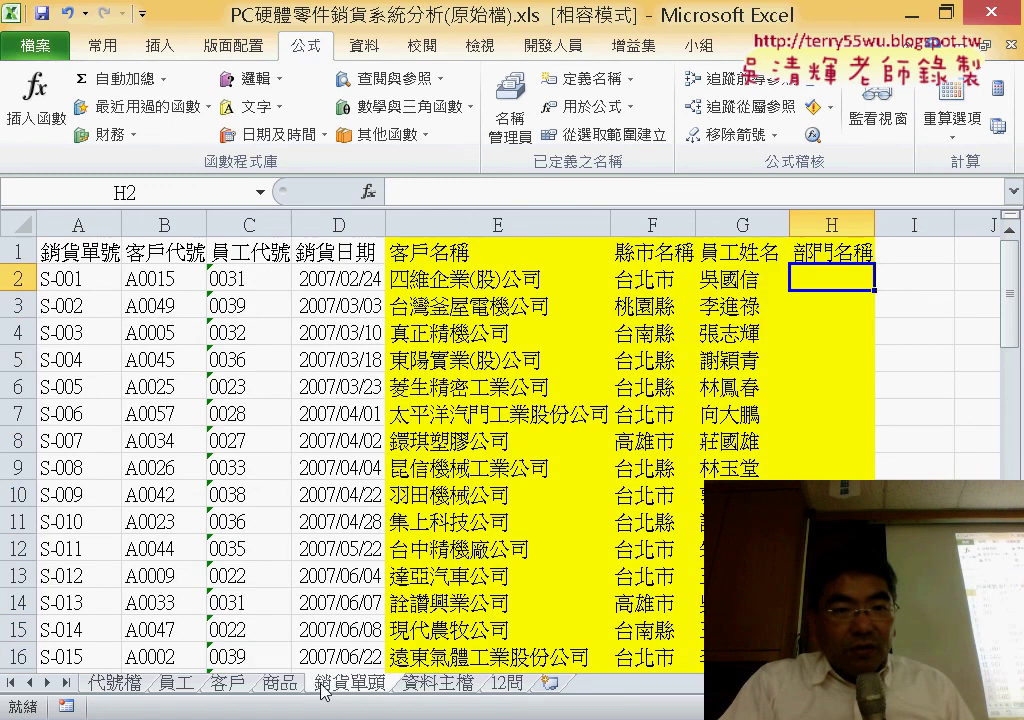
click(176, 683)
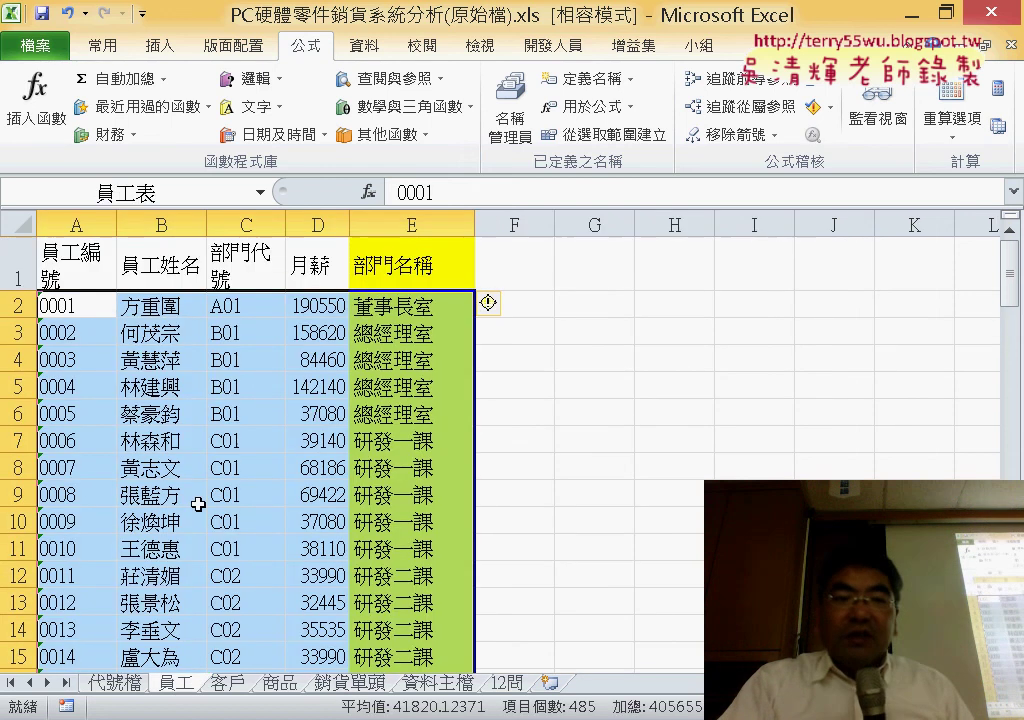
On 銷貨單頭, start a VLOOKUP in H2 with C2 as lookup value and 員工表 as table.
click(355, 686)
click(372, 192)
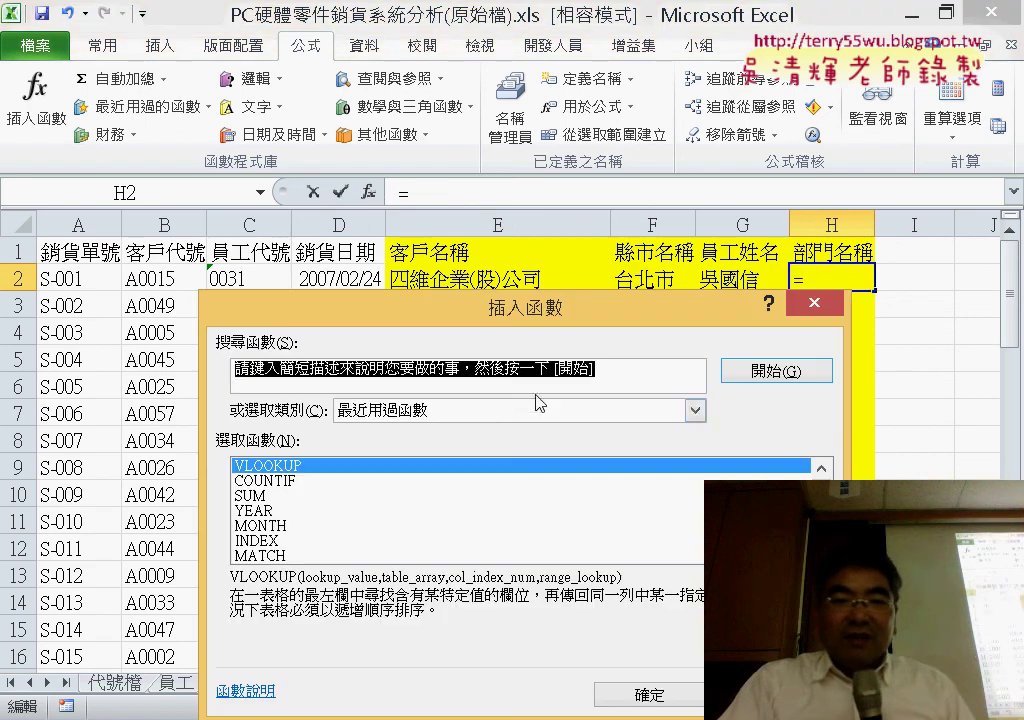
double_click(384, 467)
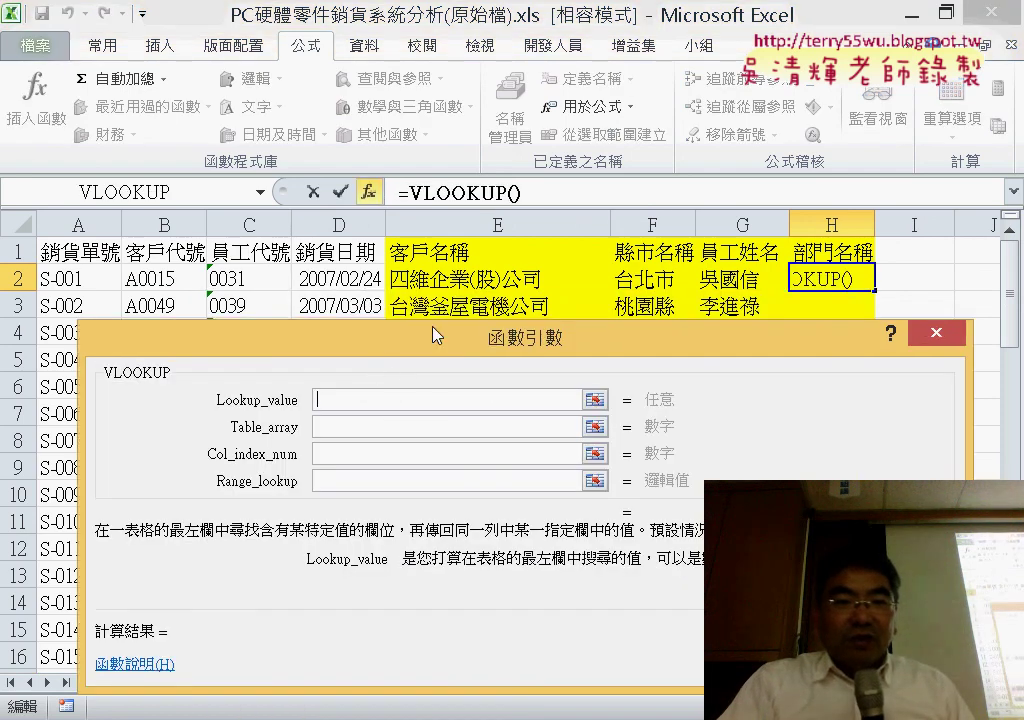
click(246, 279)
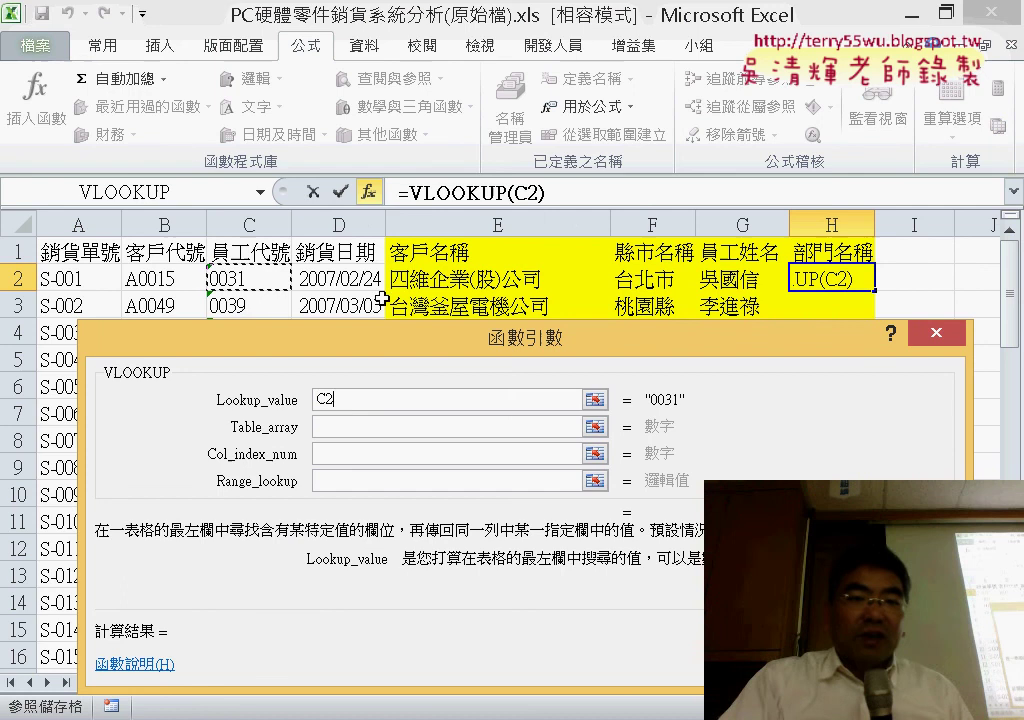
click(332, 422)
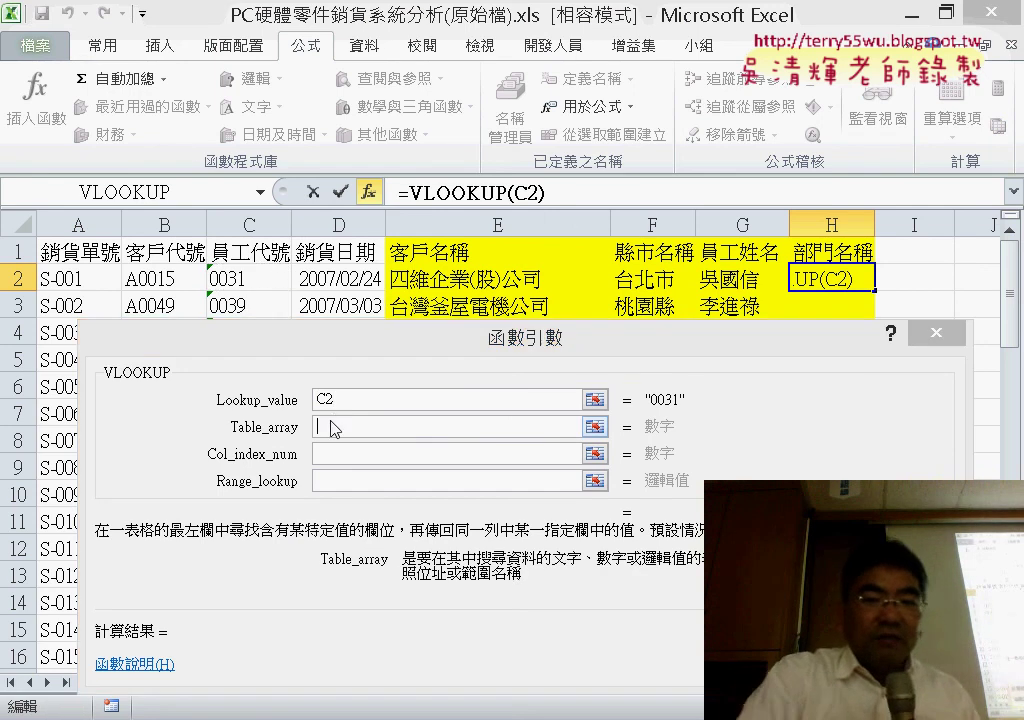
key(F3)
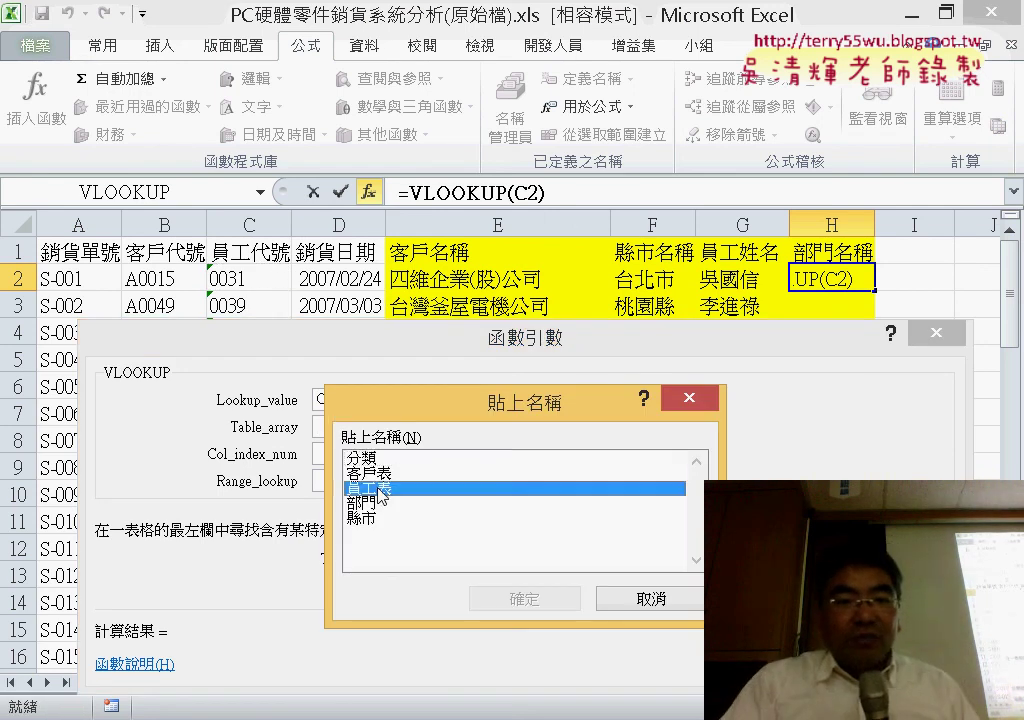
double_click(366, 487)
Complete =VLOOKUP(C2,員工表,5,0) in H2, fill it down column H, and move to 資料主檔.
click(386, 456)
click(399, 428)
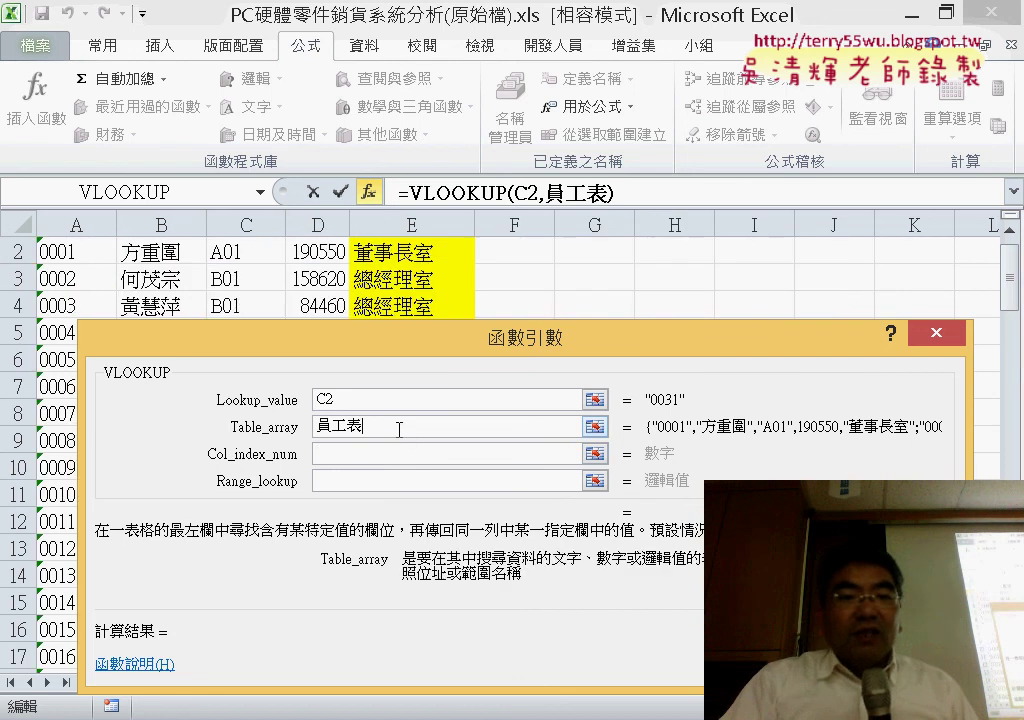
scroll(159, 241, up, 1)
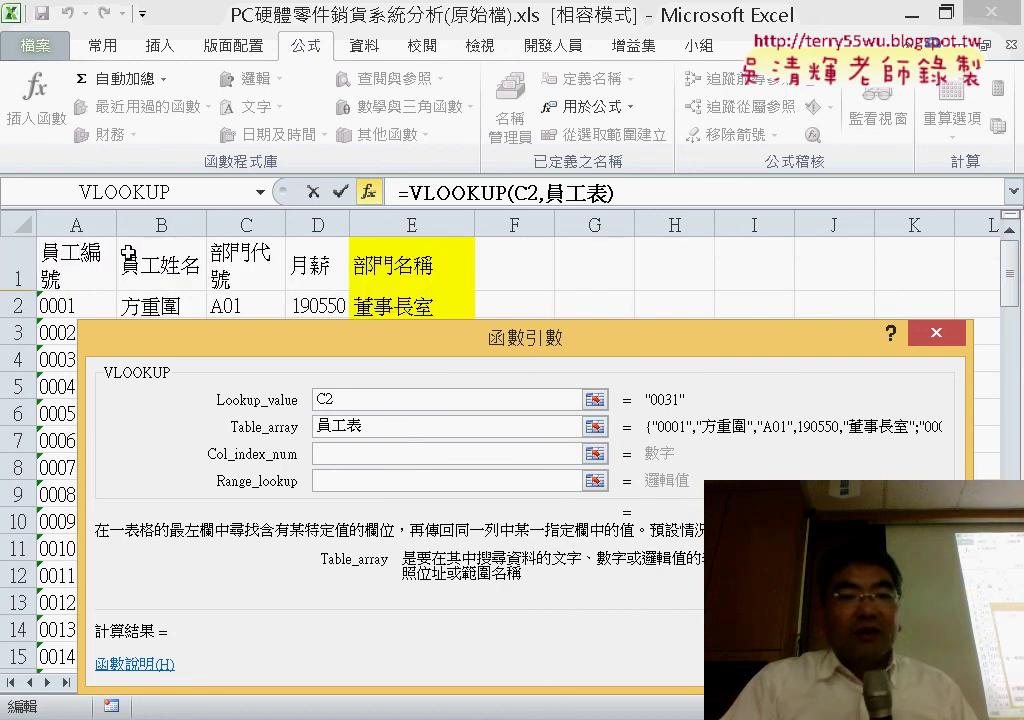
click(350, 454)
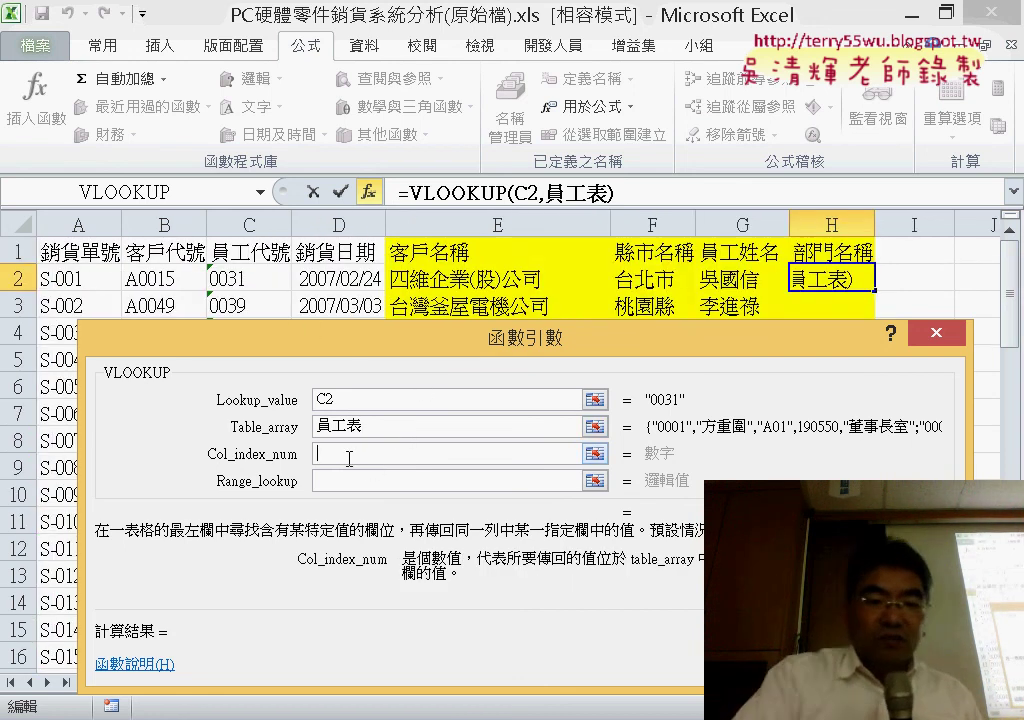
text(5)
key(Tab)
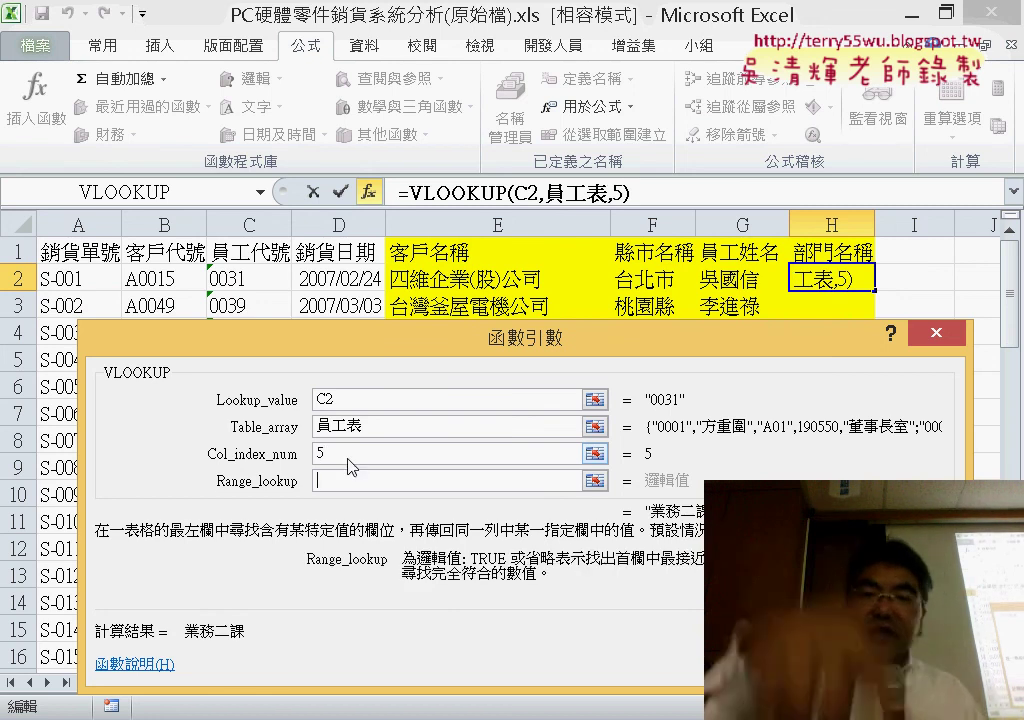
text(0)
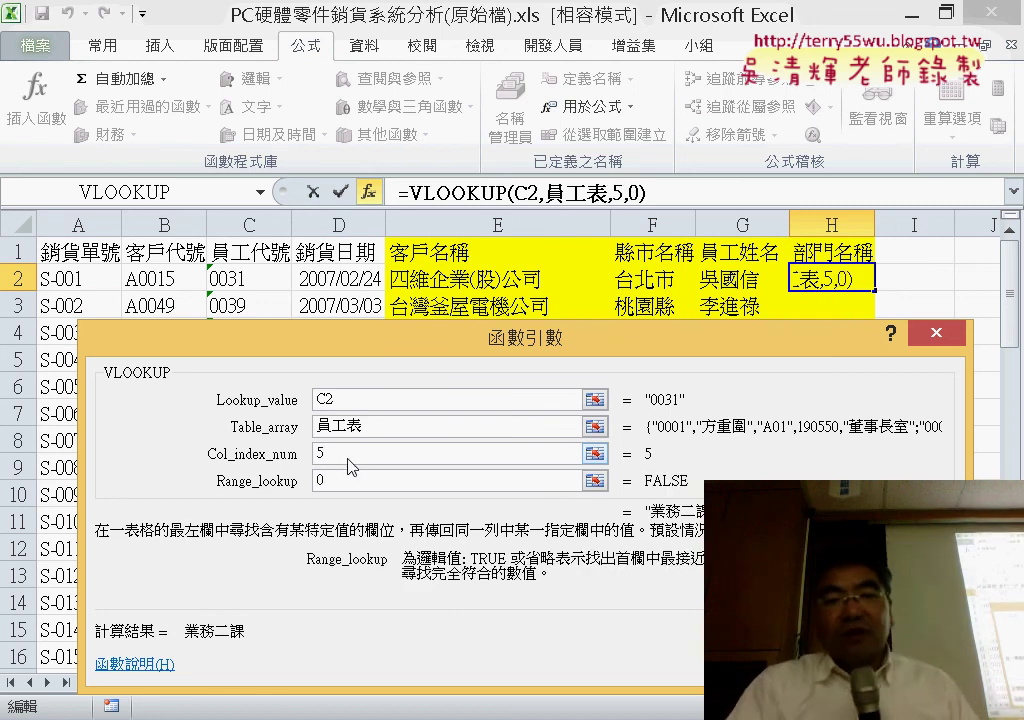
key(Return)
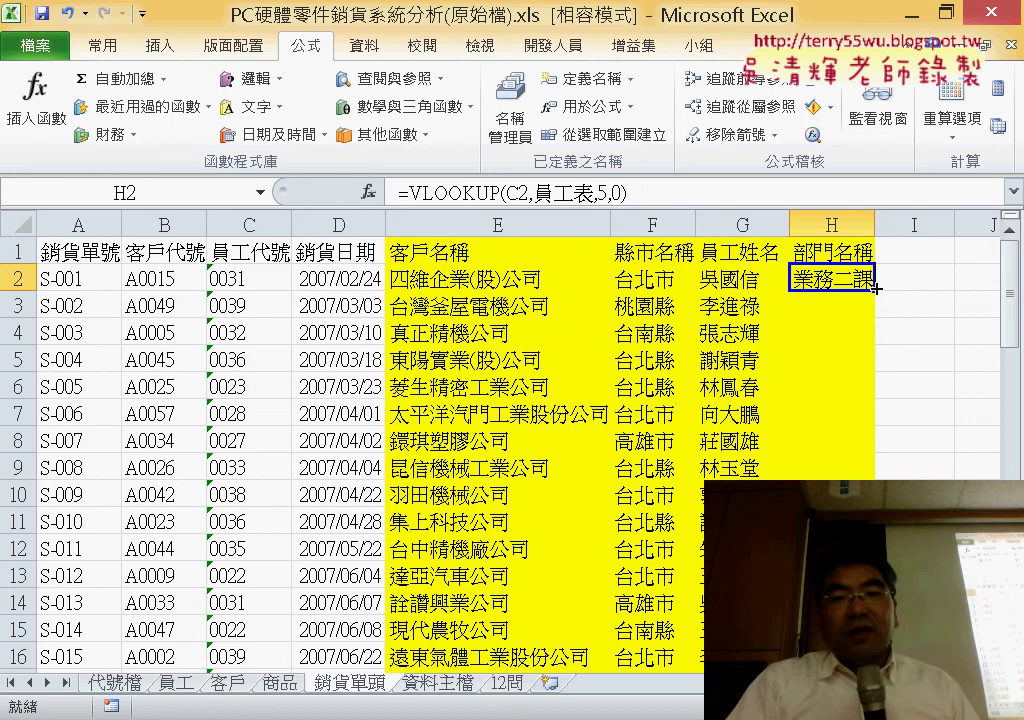
double_click(875, 287)
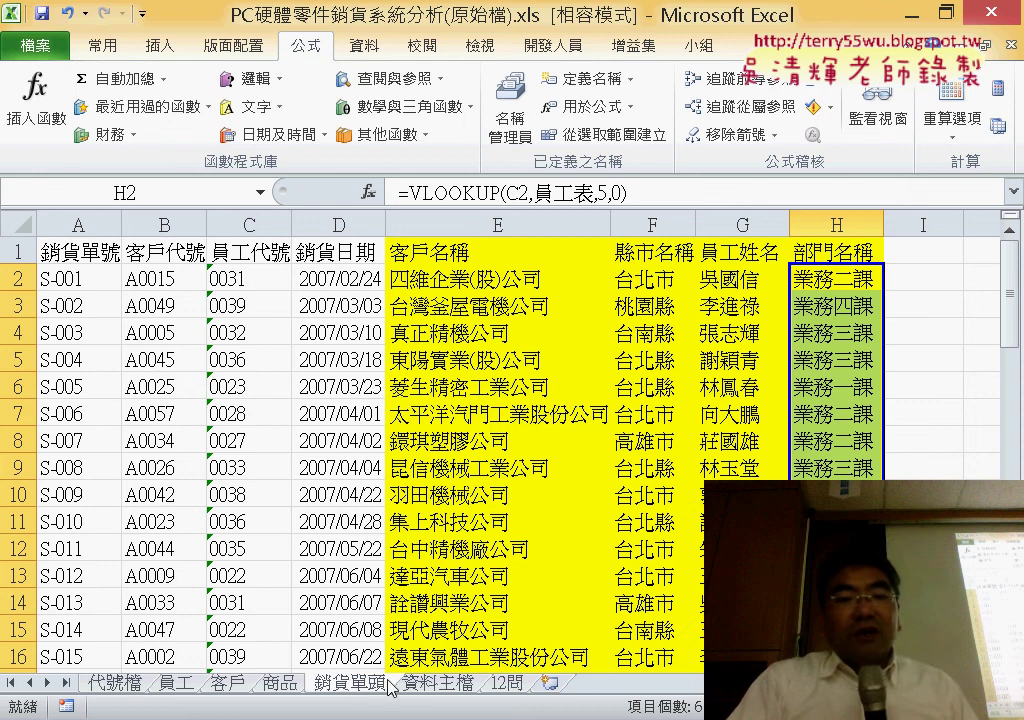
click(446, 686)
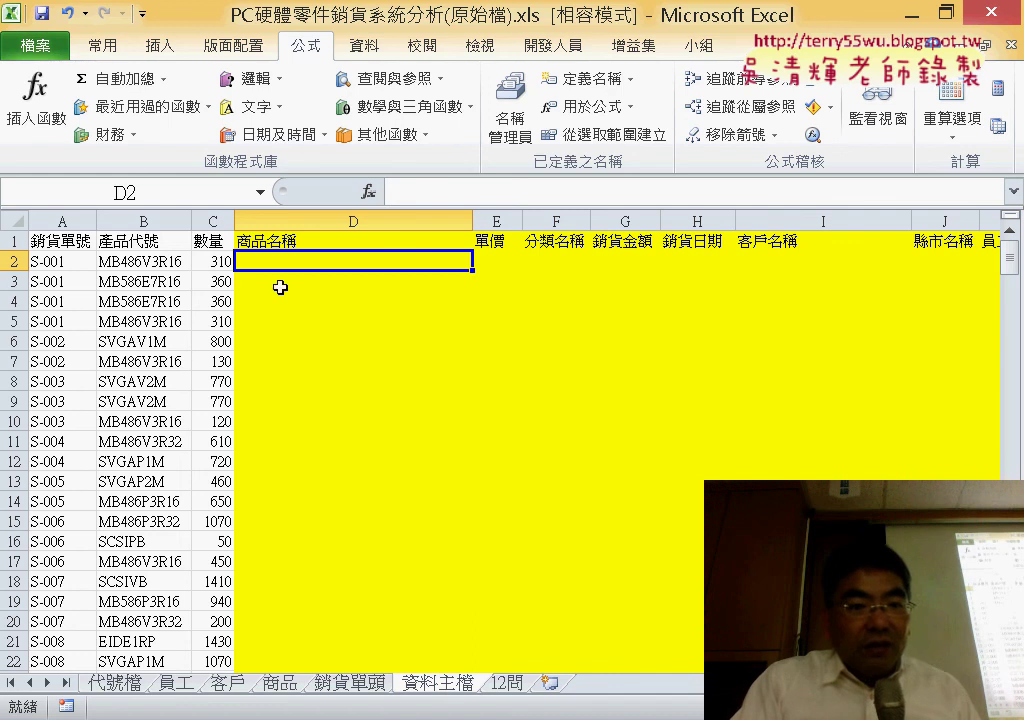
On the 商品 sheet, select the product data A2:E21 and name it 商品表 in the Name Box.
click(148, 262)
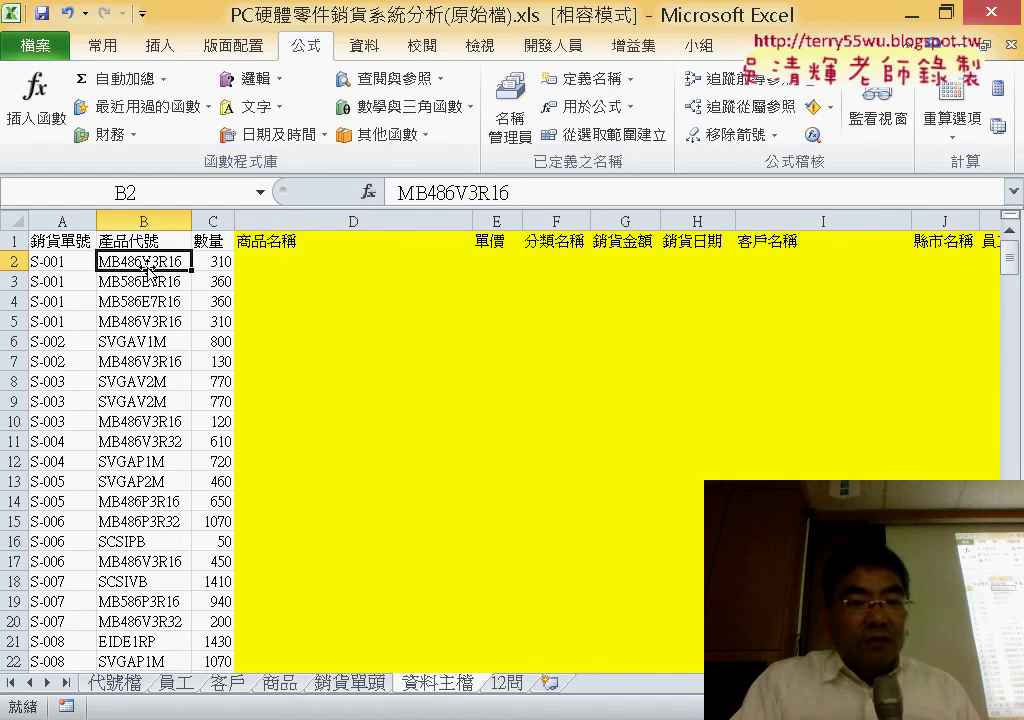
click(283, 686)
double_click(283, 686)
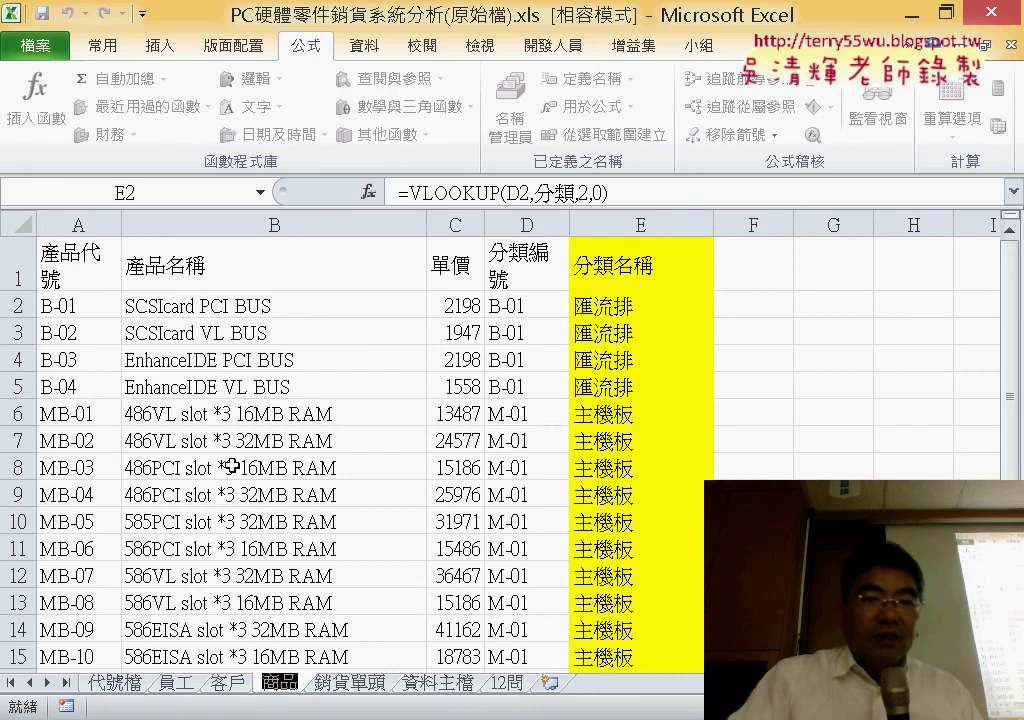
click(85, 307)
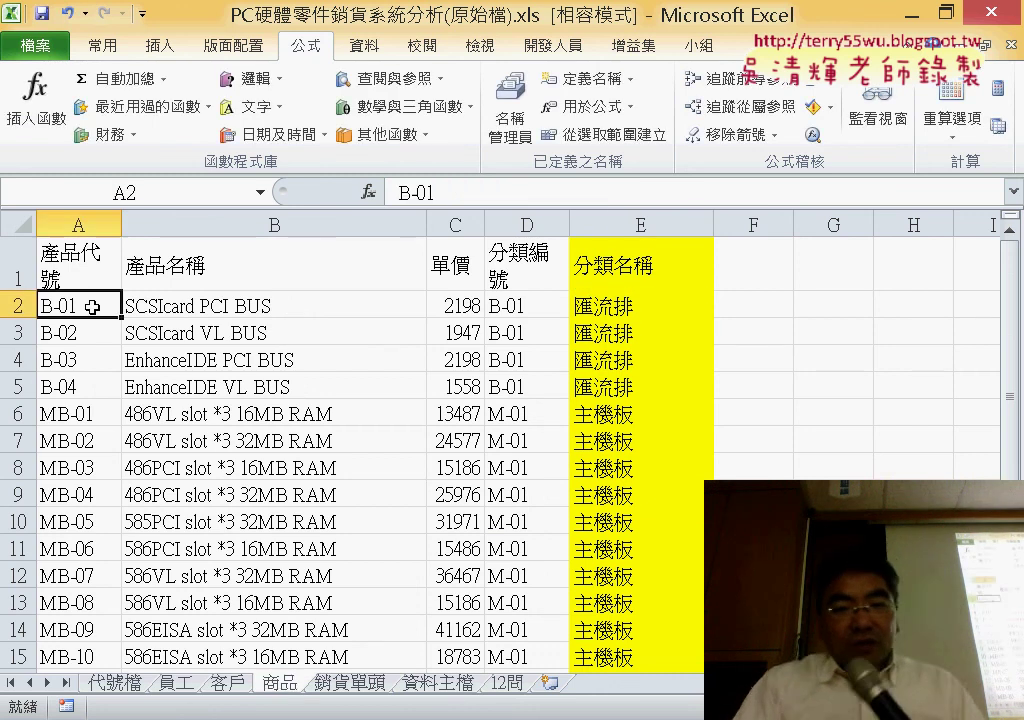
key(ctrl+shift+Right)
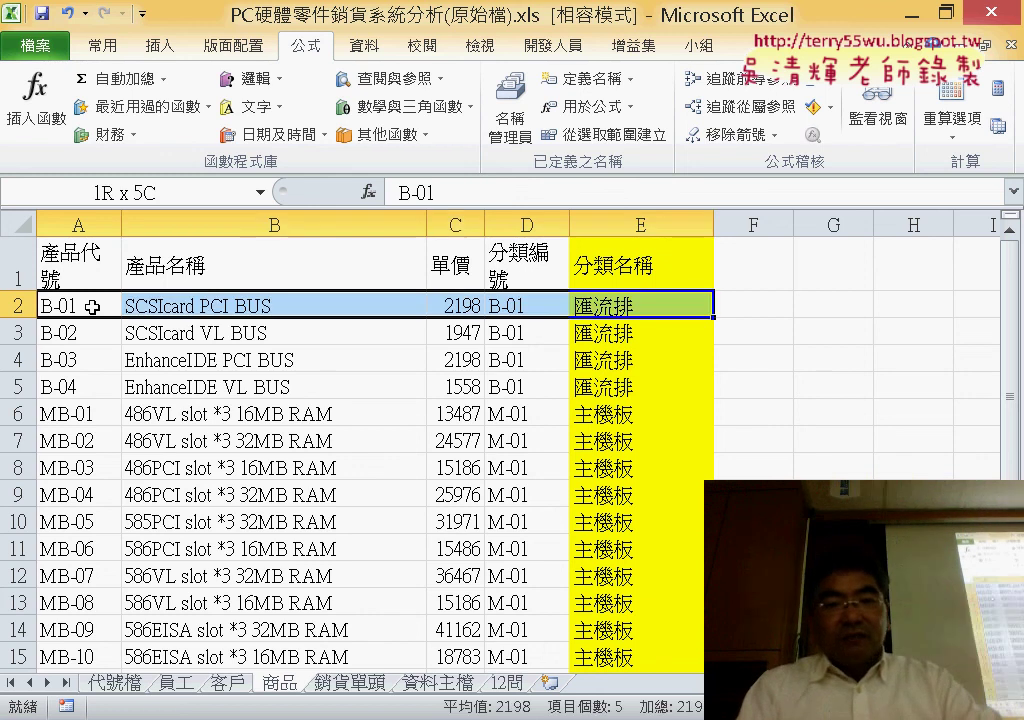
key(ctrl+shift+Down)
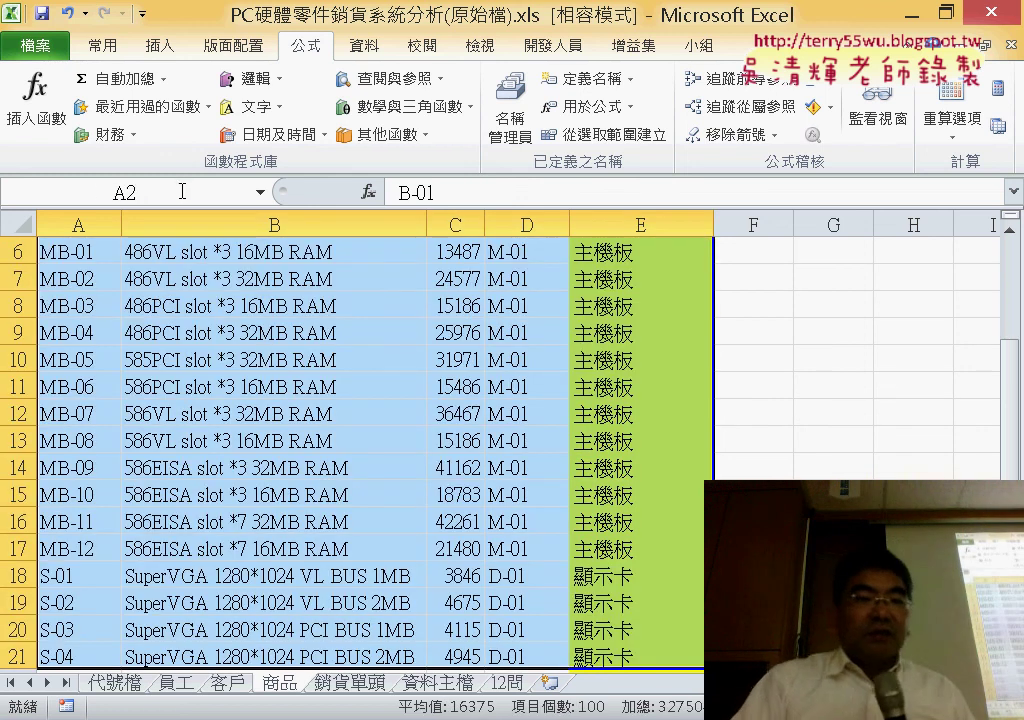
click(184, 189)
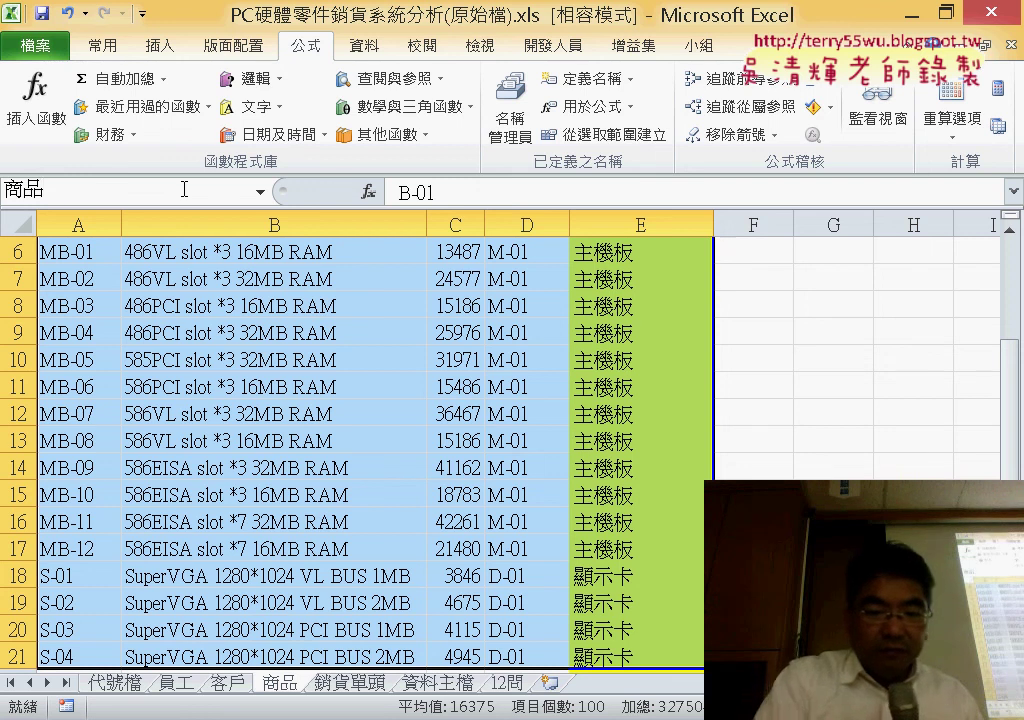
text(表)
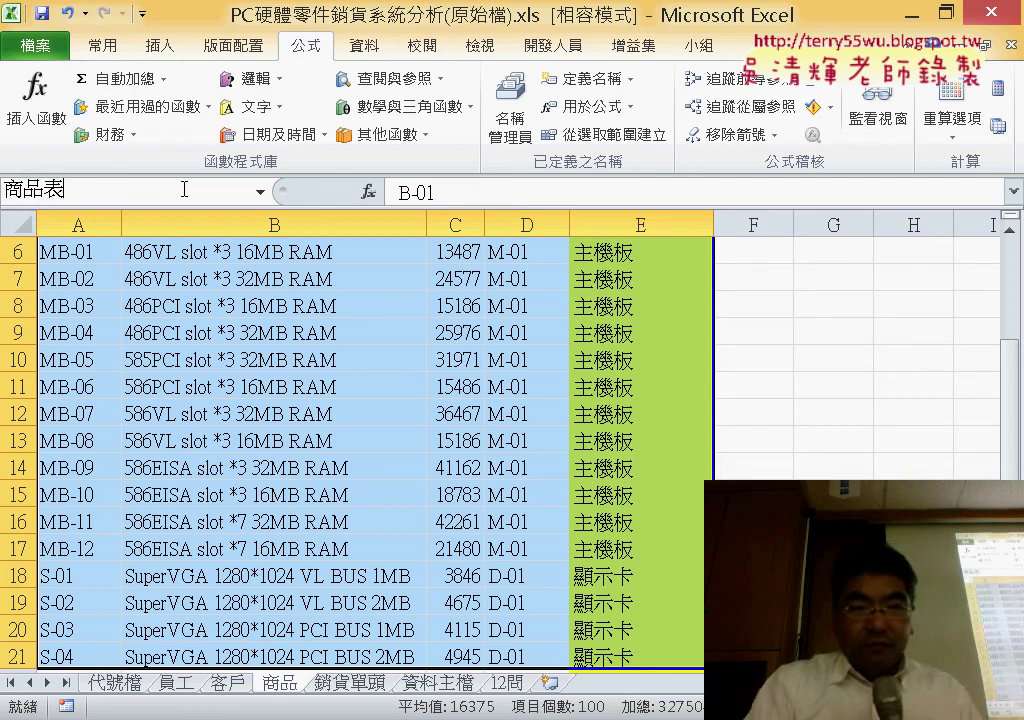
key(Return)
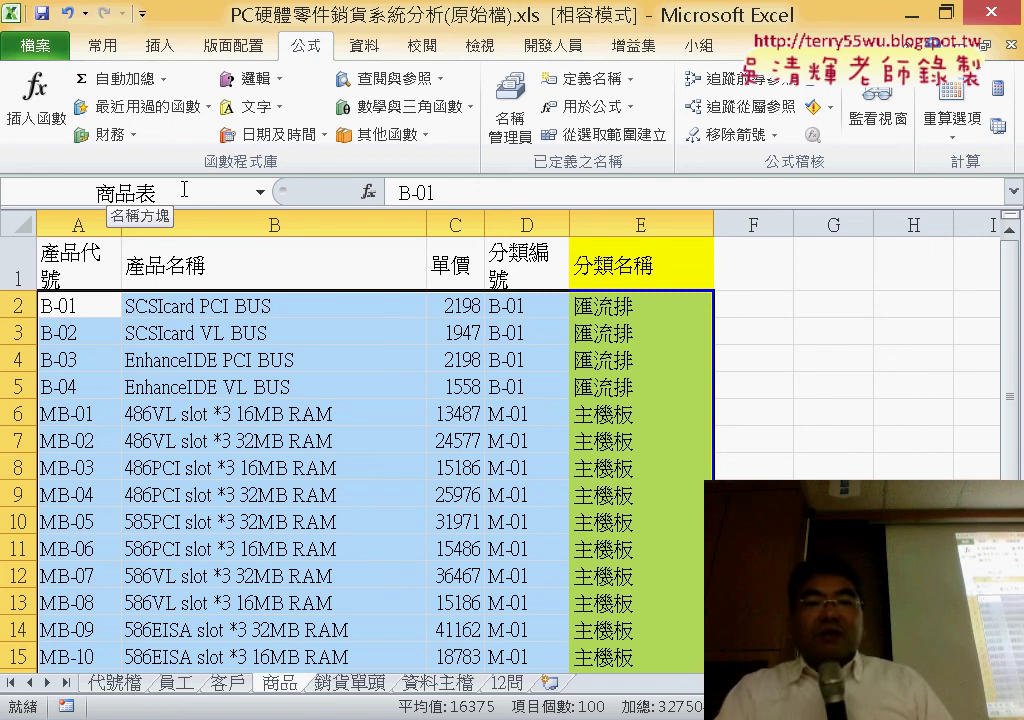
click(432, 684)
click(317, 256)
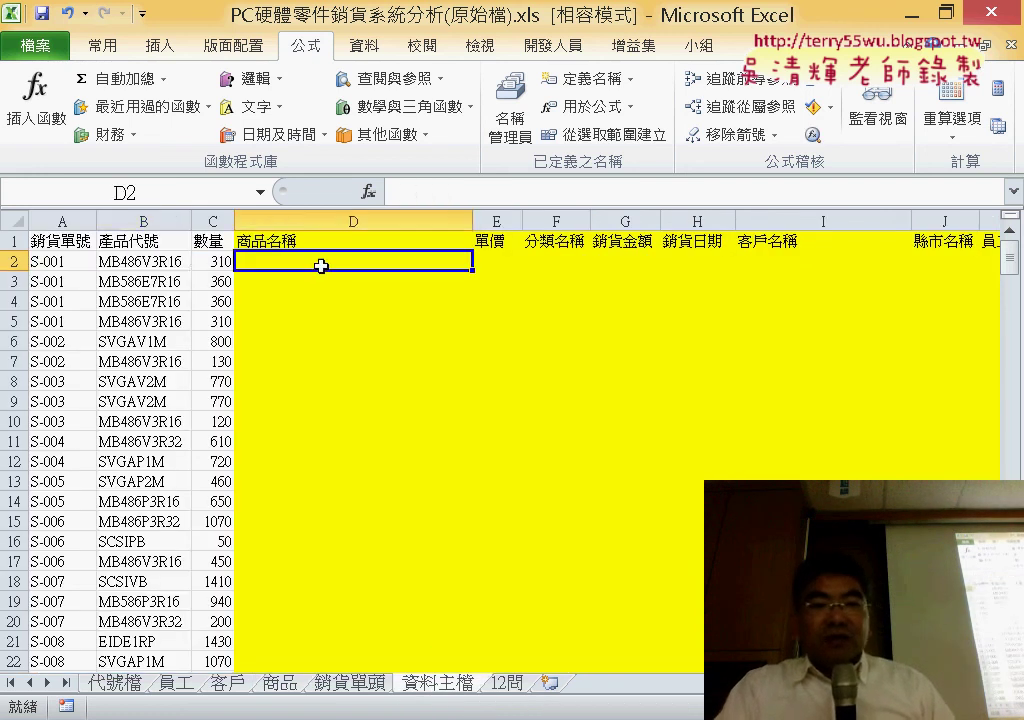
click(165, 262)
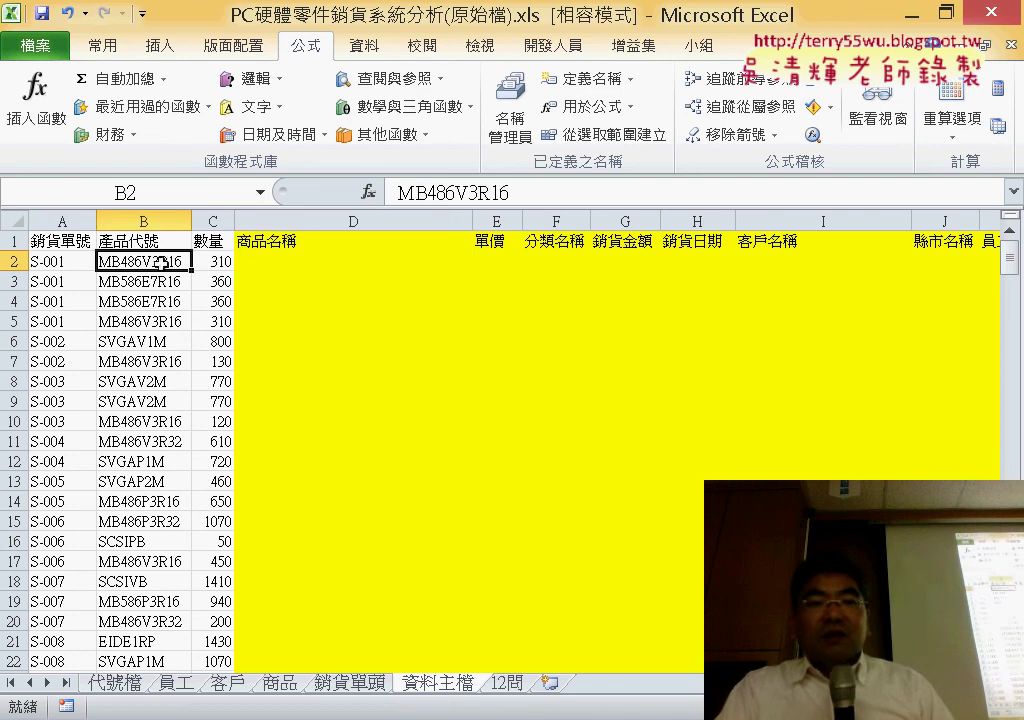
click(277, 687)
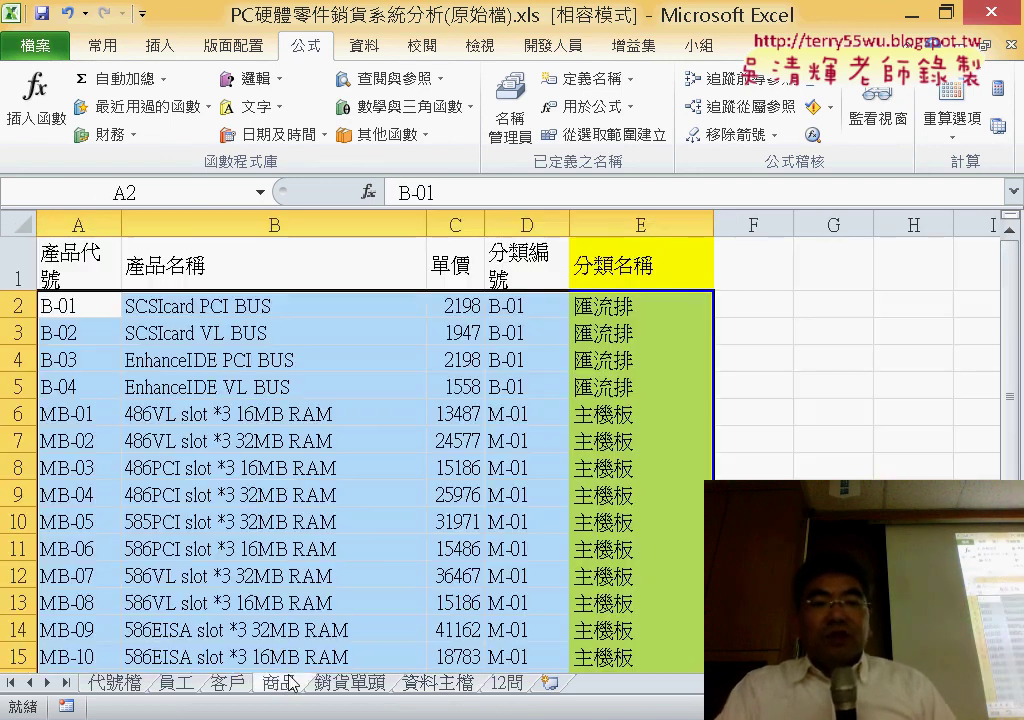
click(356, 688)
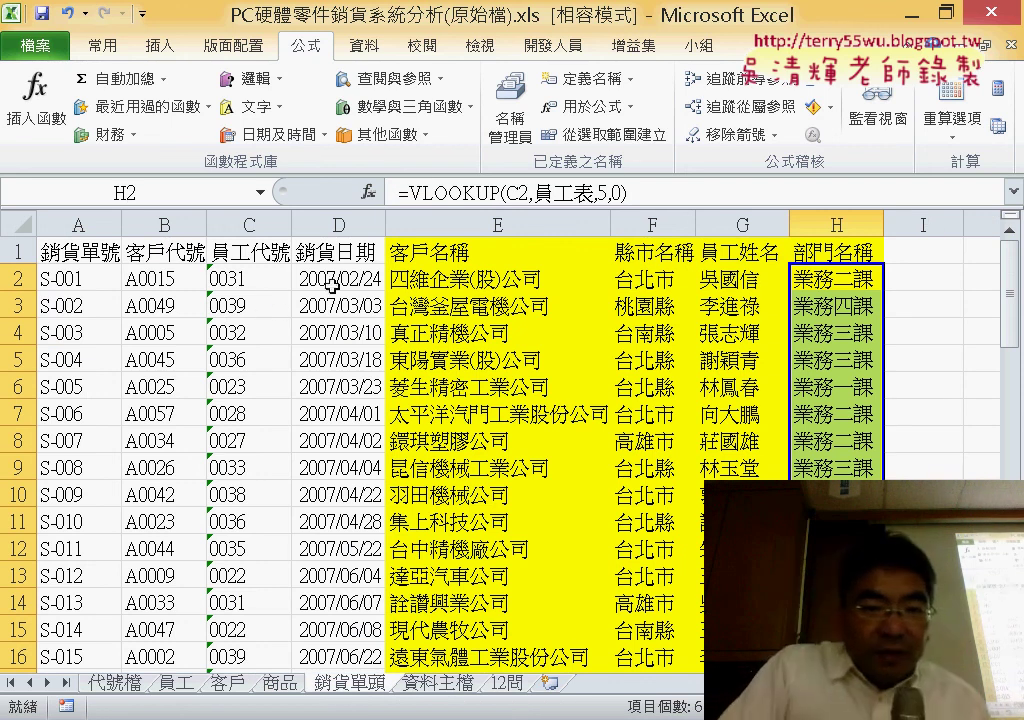
key(ctrl+Page_Down)
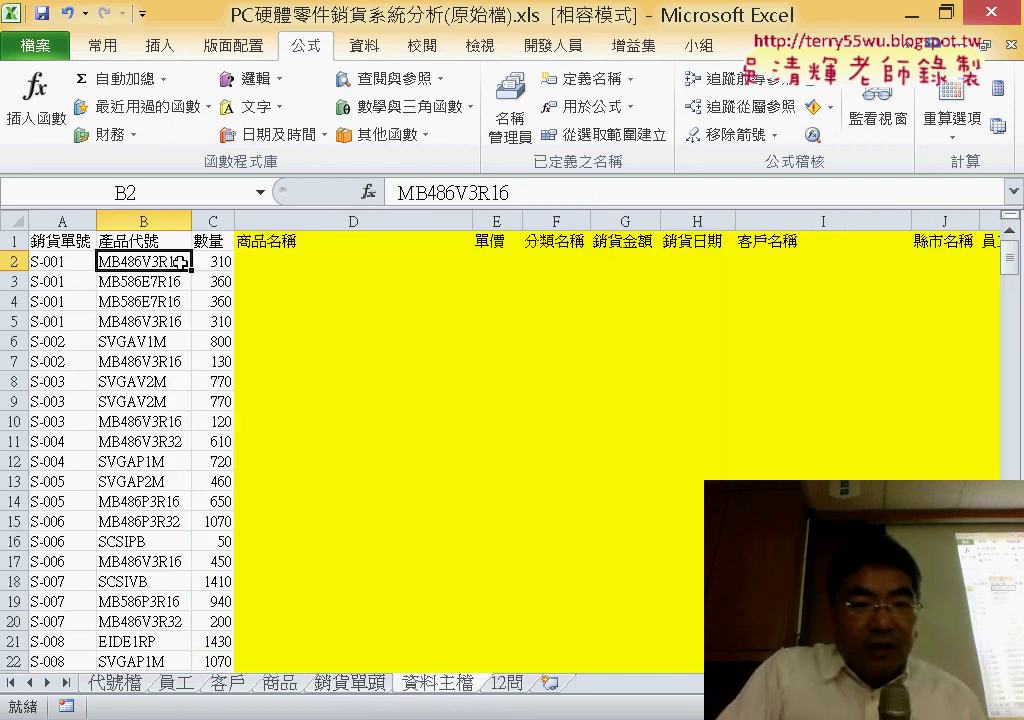
click(186, 284)
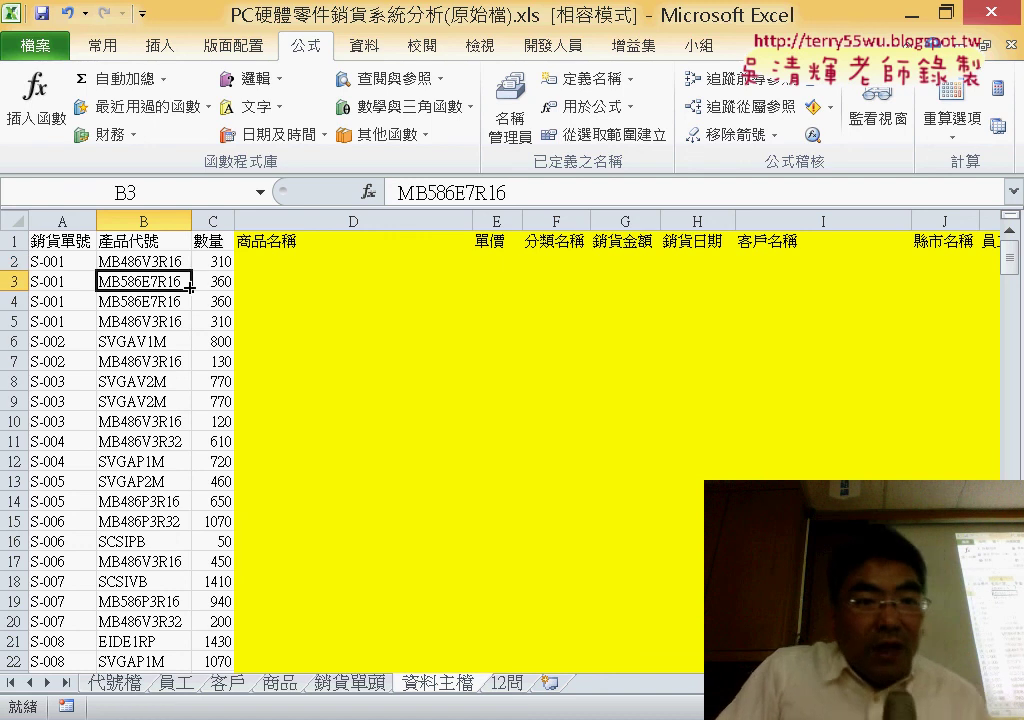
click(163, 258)
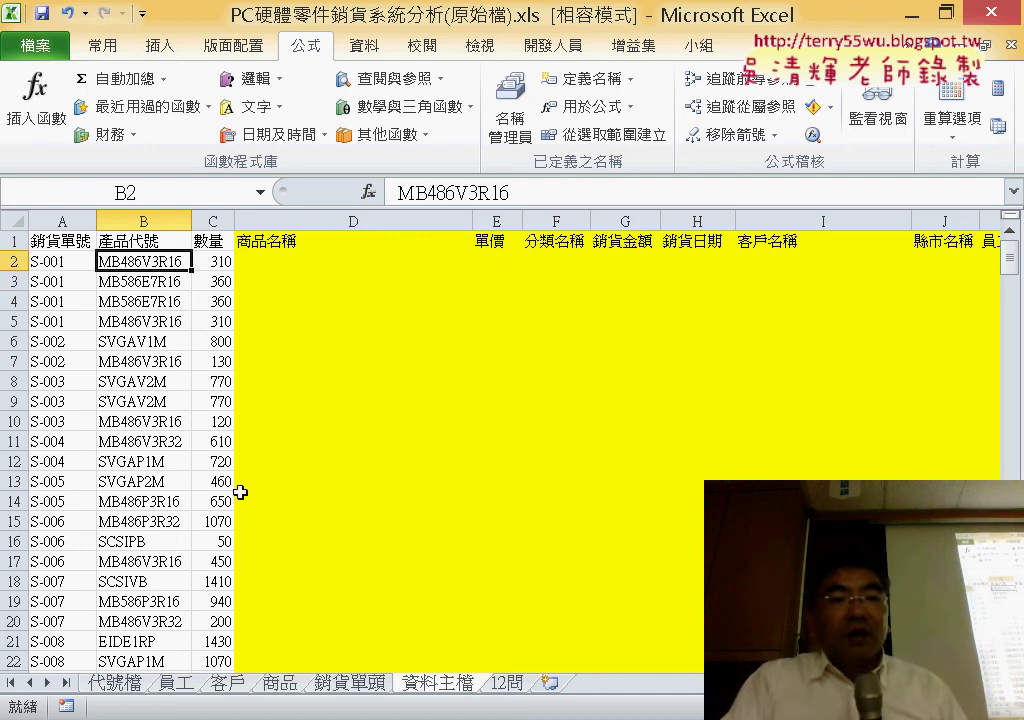
click(281, 684)
scroll(286, 526, down, 1)
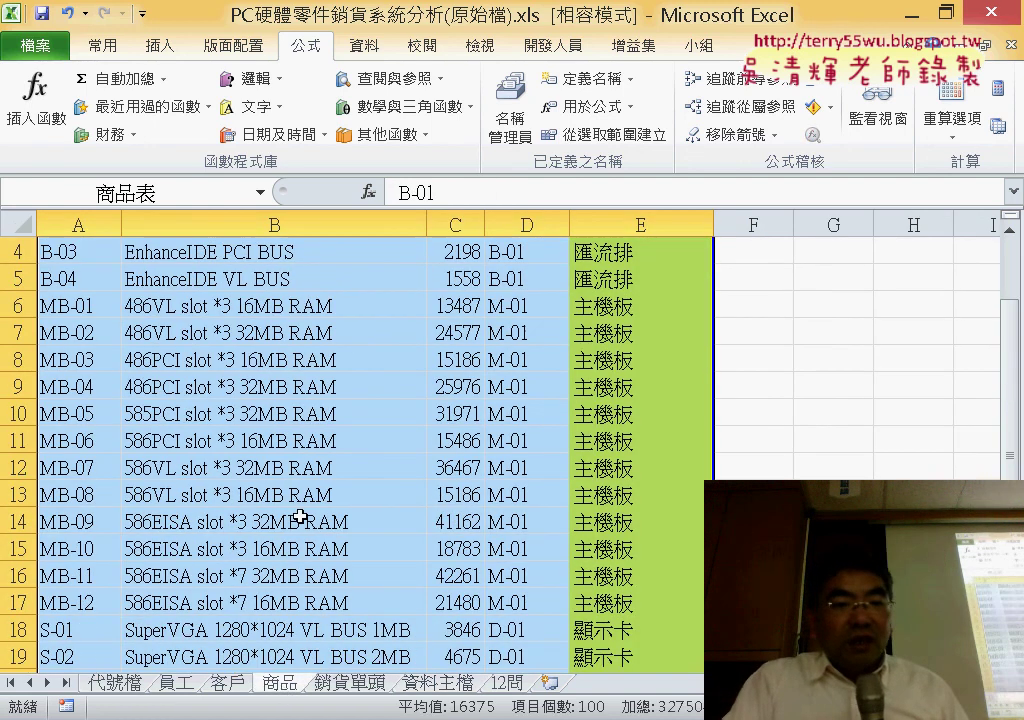
scroll(296, 520, down, 1)
scroll(301, 515, up, 1)
drag(233, 305, 240, 505)
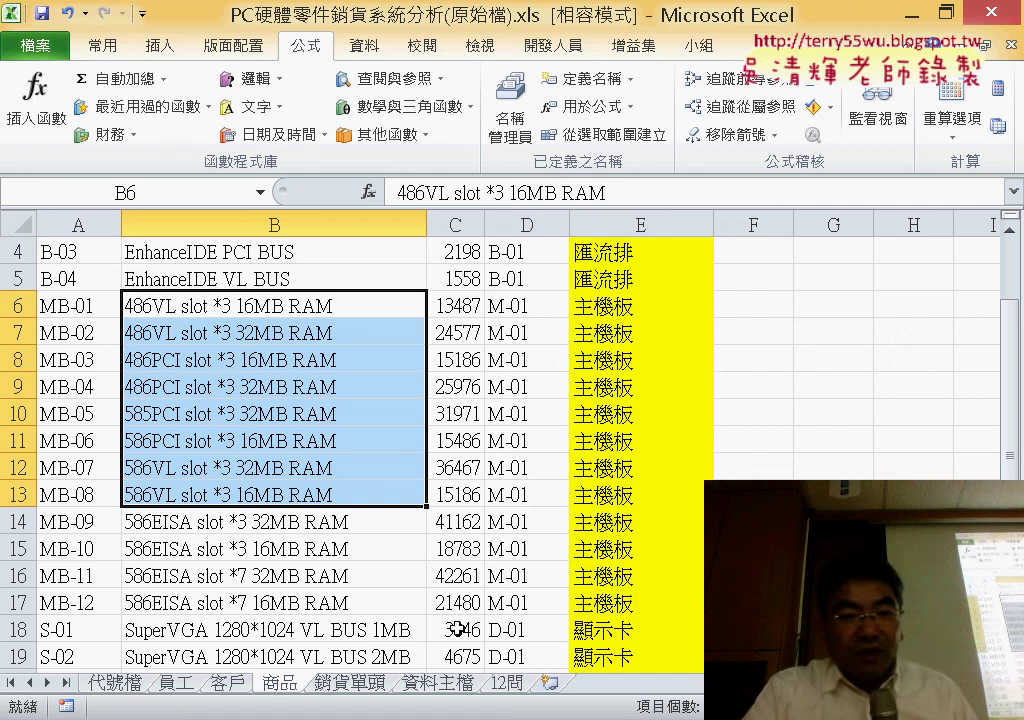
On 資料主檔, start a VLOOKUP in D2 with B2 as lookup value and 商品表 as table.
click(460, 683)
click(293, 258)
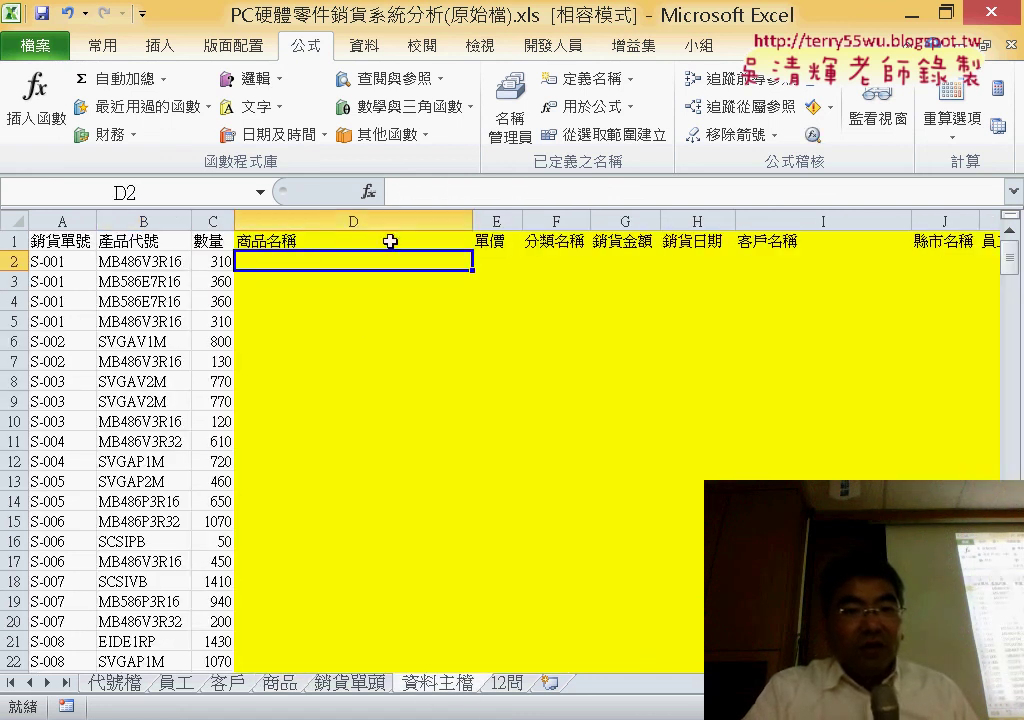
click(368, 191)
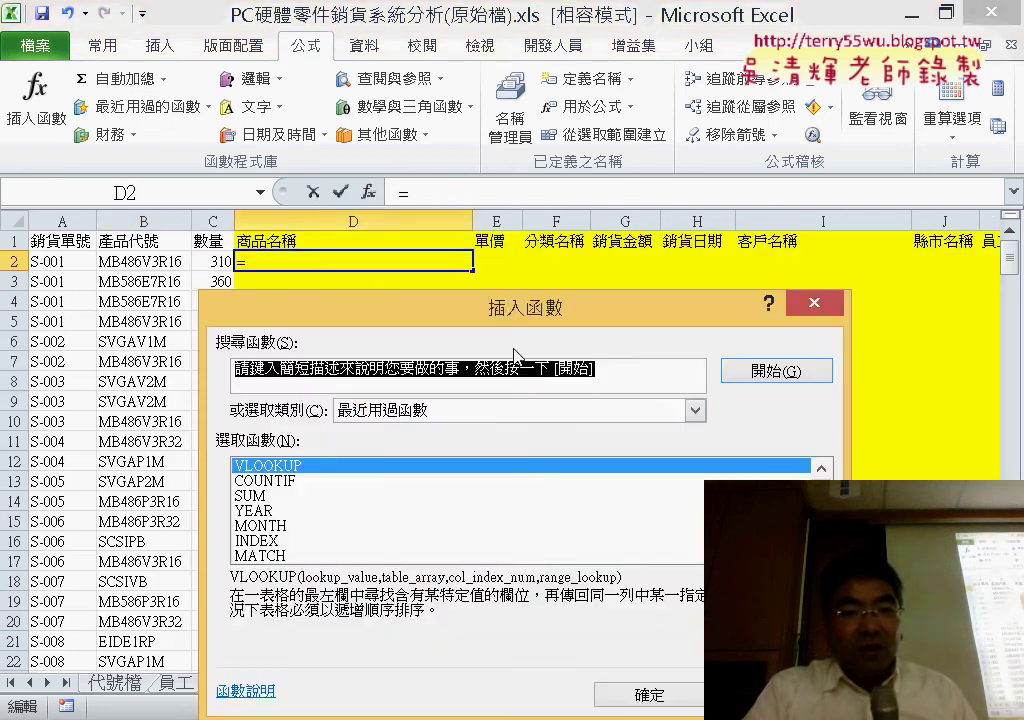
double_click(368, 468)
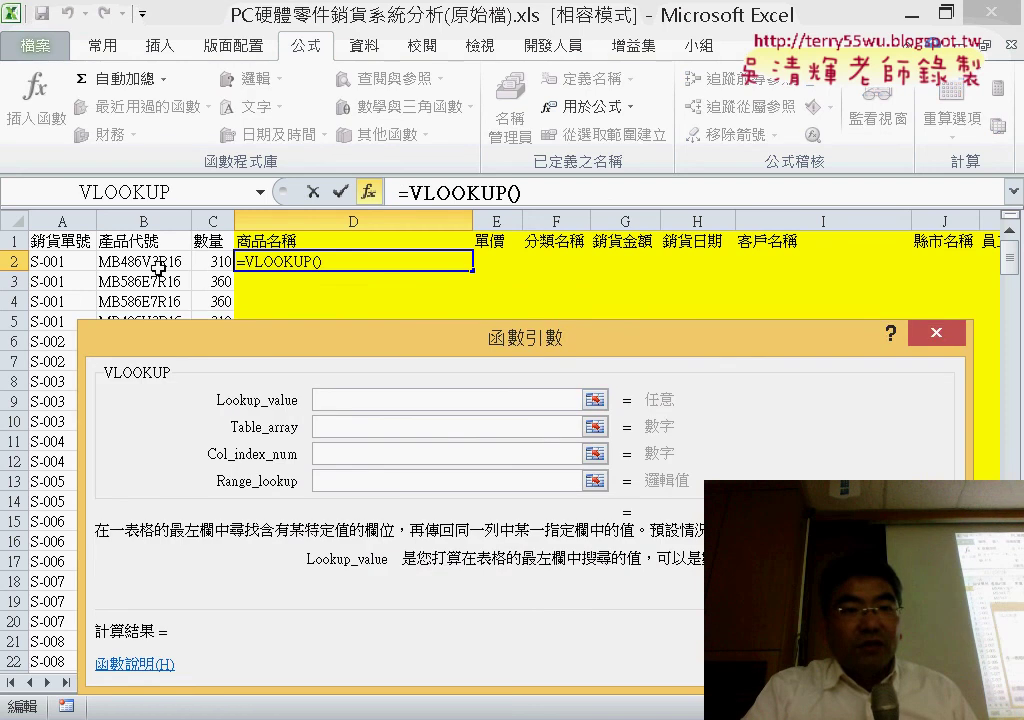
click(155, 262)
click(414, 427)
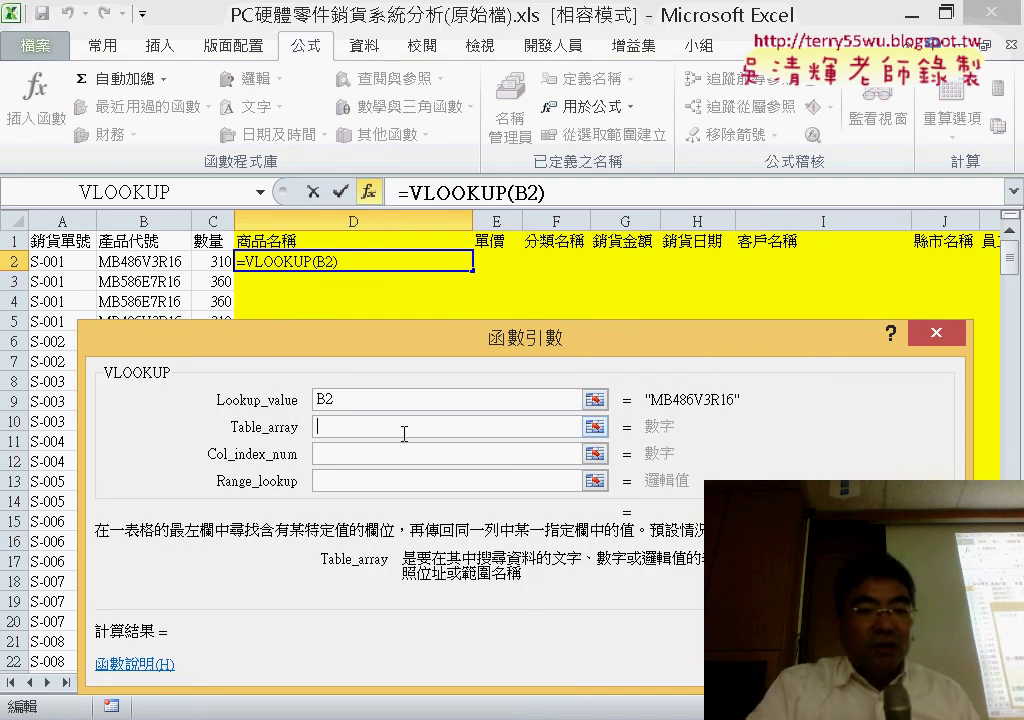
key(F3)
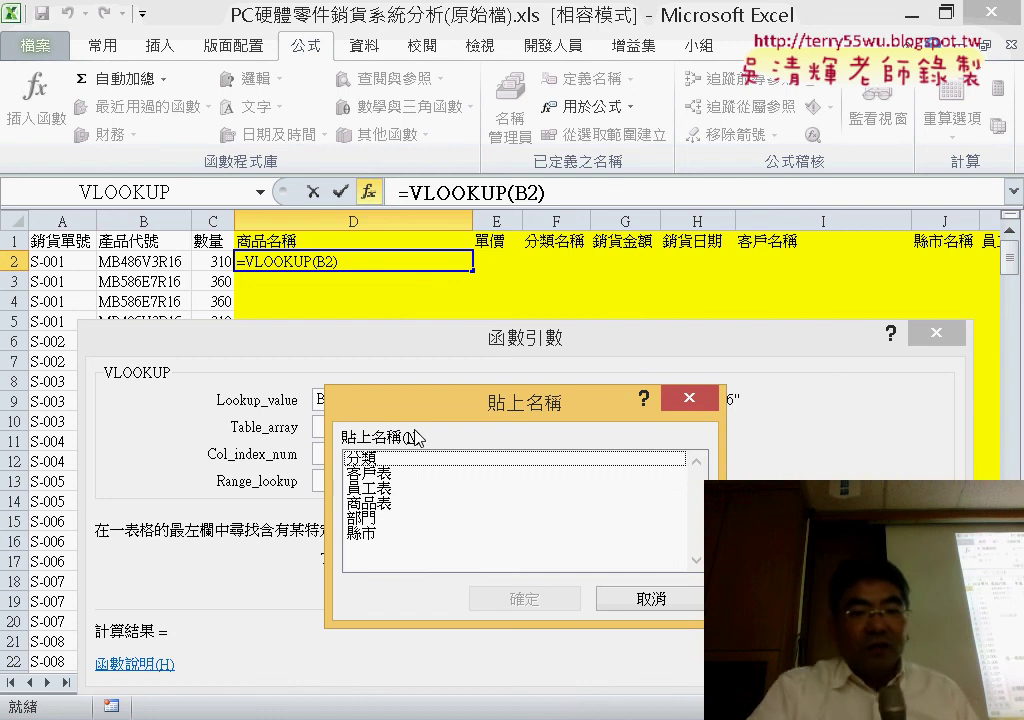
double_click(392, 504)
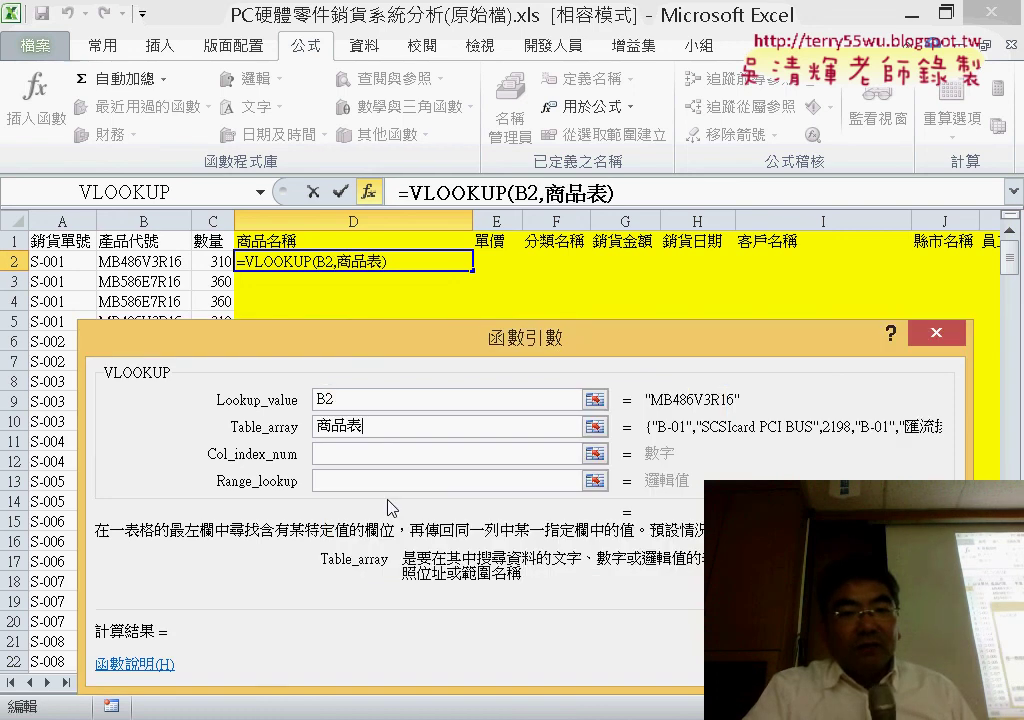
Finish D2's formula with column 2 and match type 0, giving =VLOOKUP(B2,商品表,2,0).
click(368, 456)
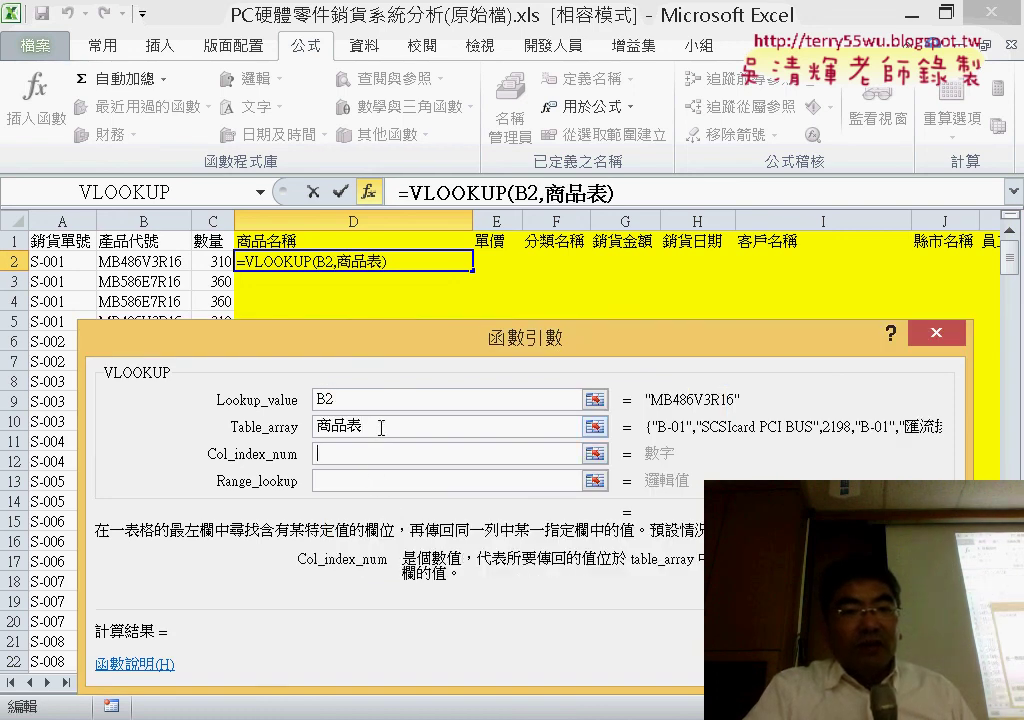
click(381, 427)
drag(424, 352, 466, 491)
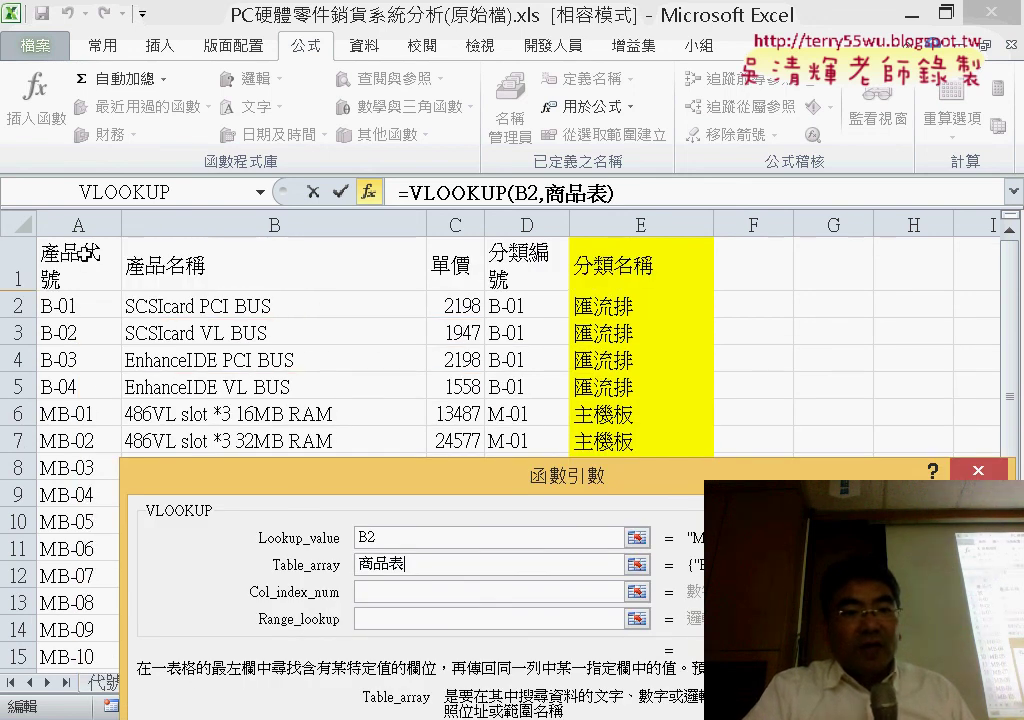
click(407, 595)
text(✓)
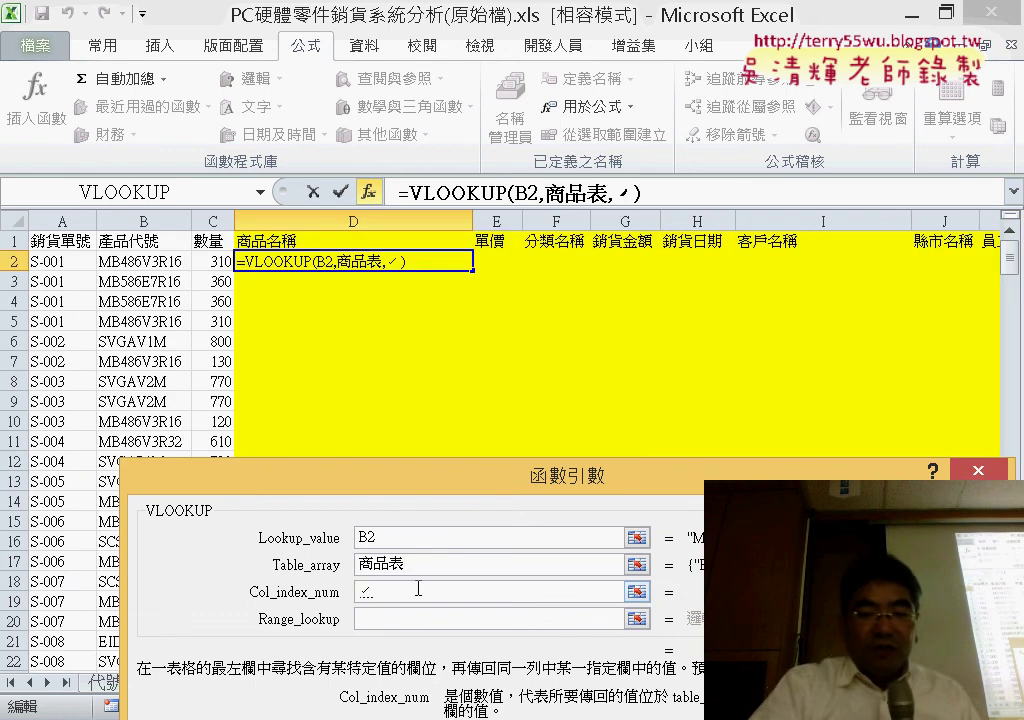
key(BackSpace)
text(2)
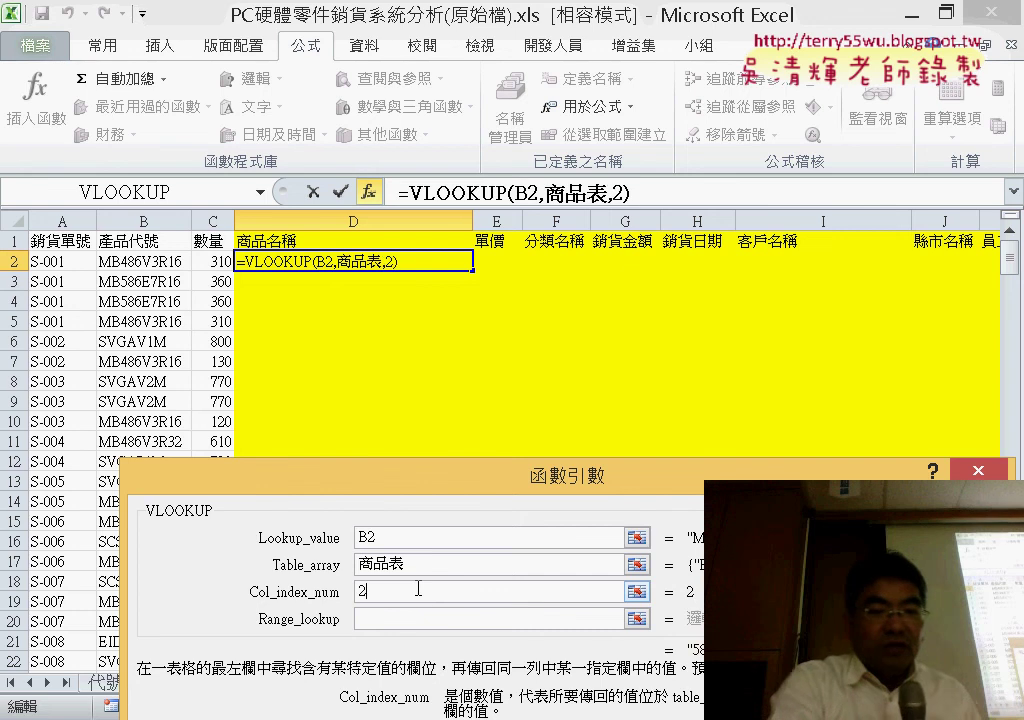
key(Tab)
text(0)
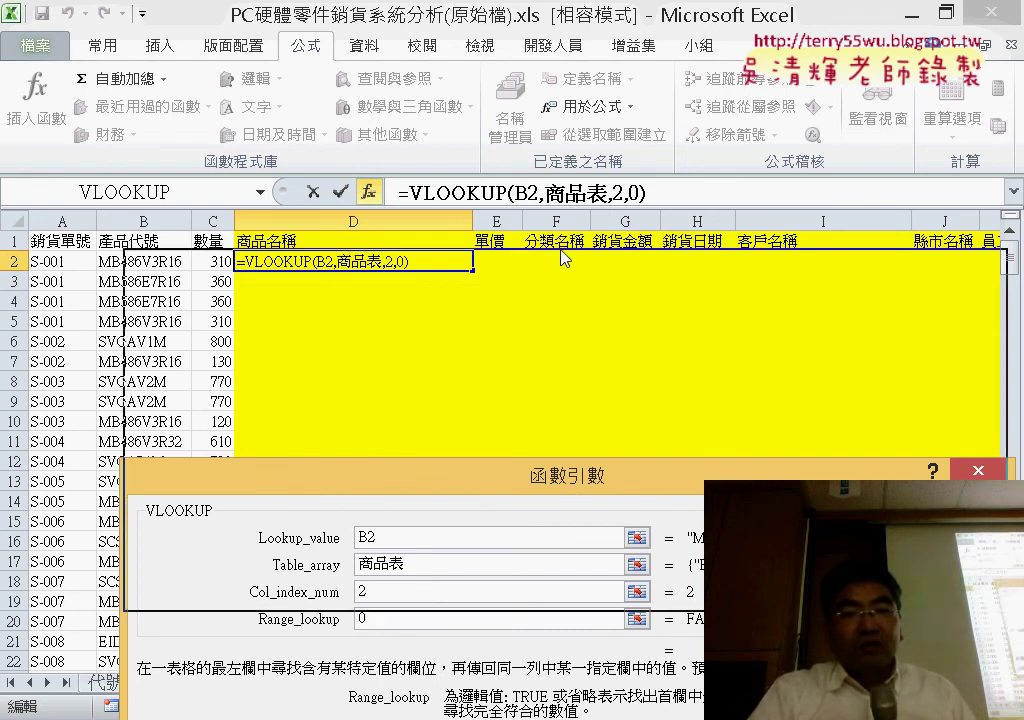
drag(575, 475, 561, 210)
key(Return)
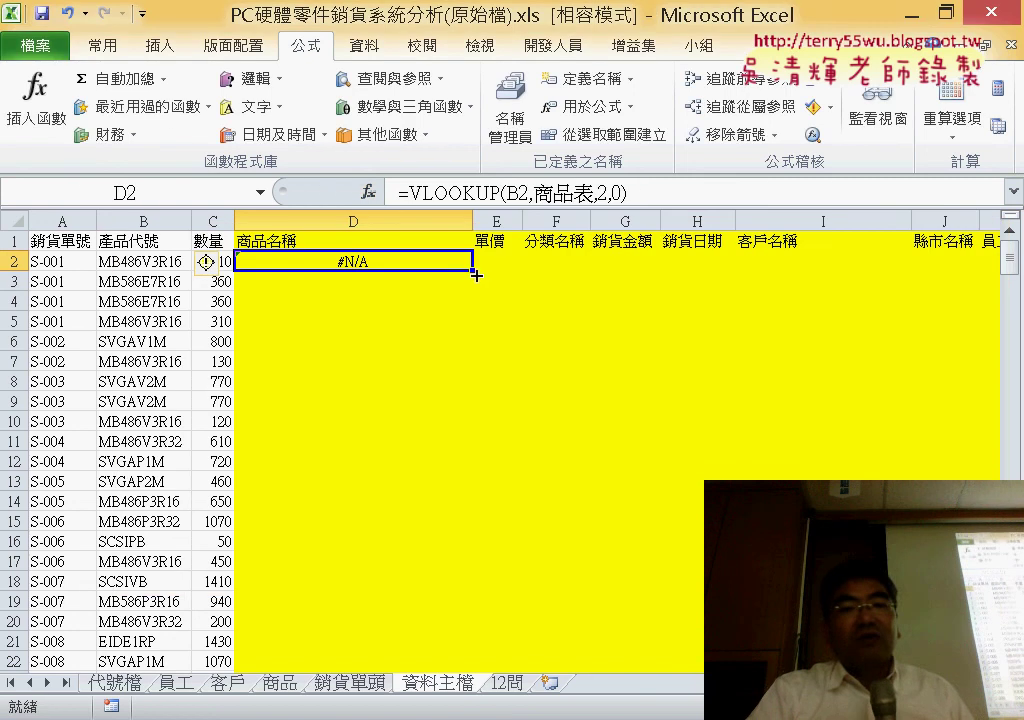
Fill D2's lookup down column D, then change its match type from 0 to 1, returning 586EISA slot *7 16MB RAM.
double_click(475, 270)
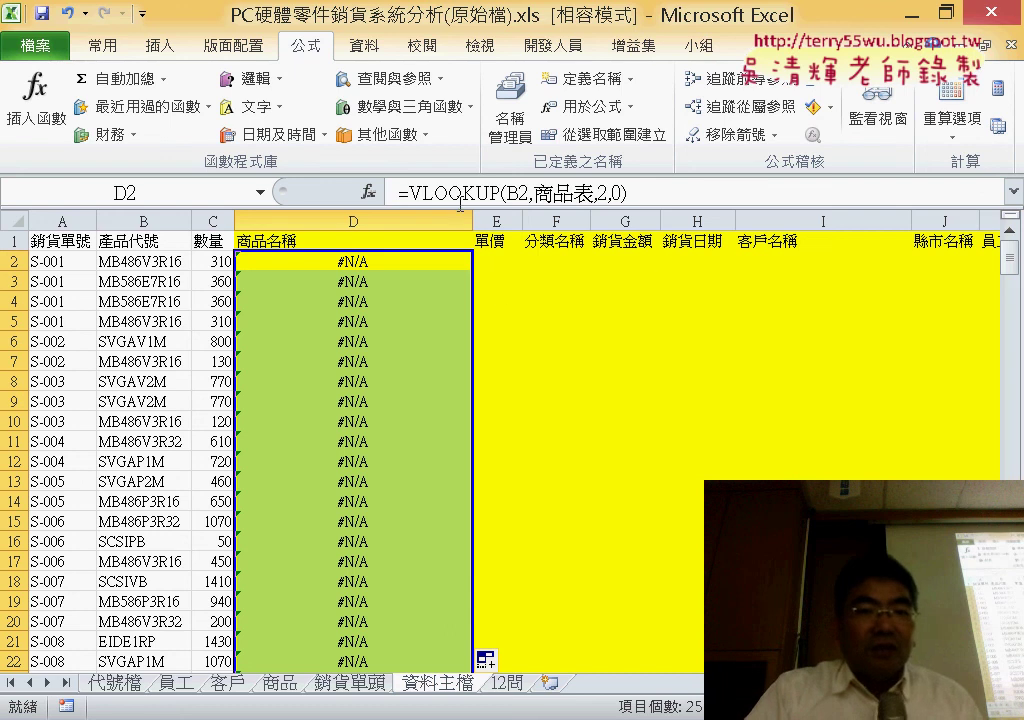
click(398, 260)
click(432, 192)
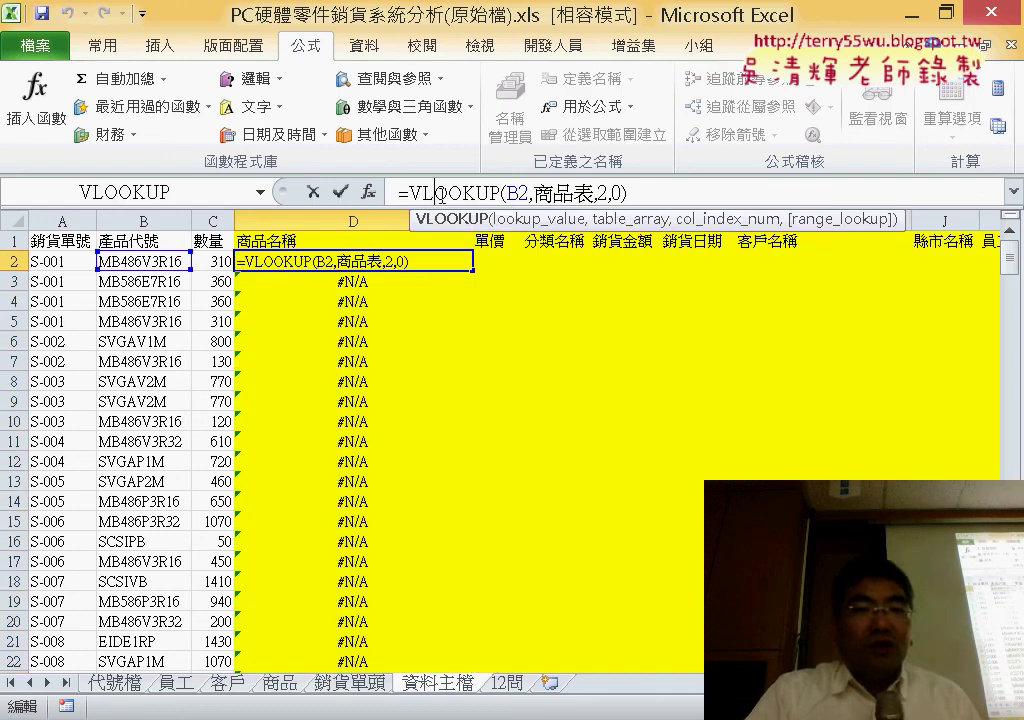
click(369, 194)
click(354, 382)
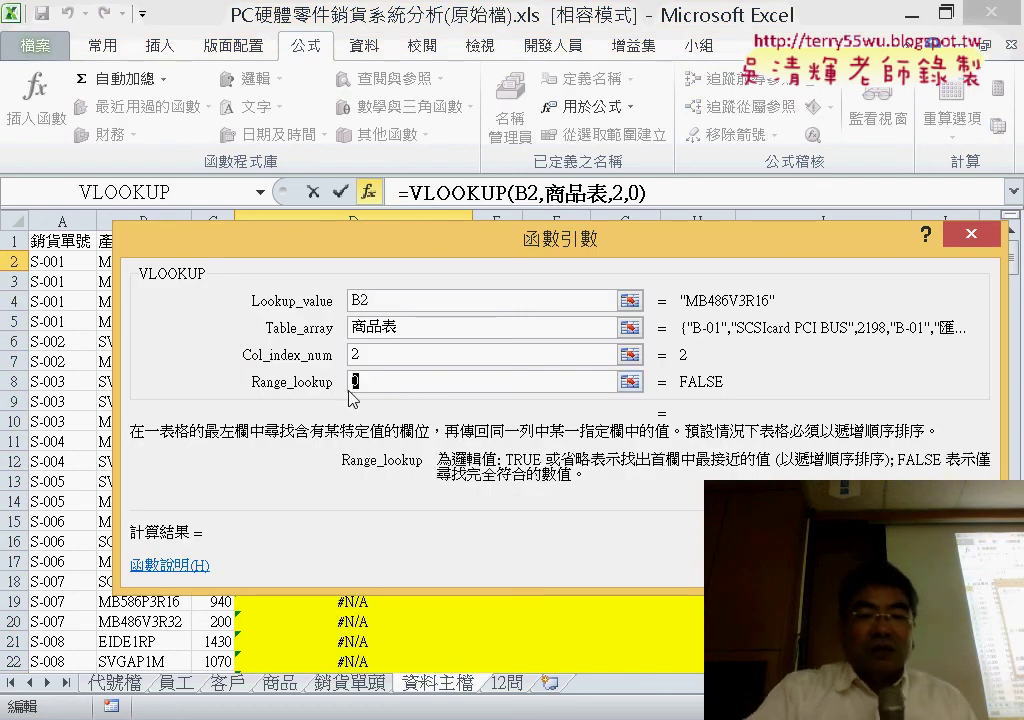
key(BackSpace)
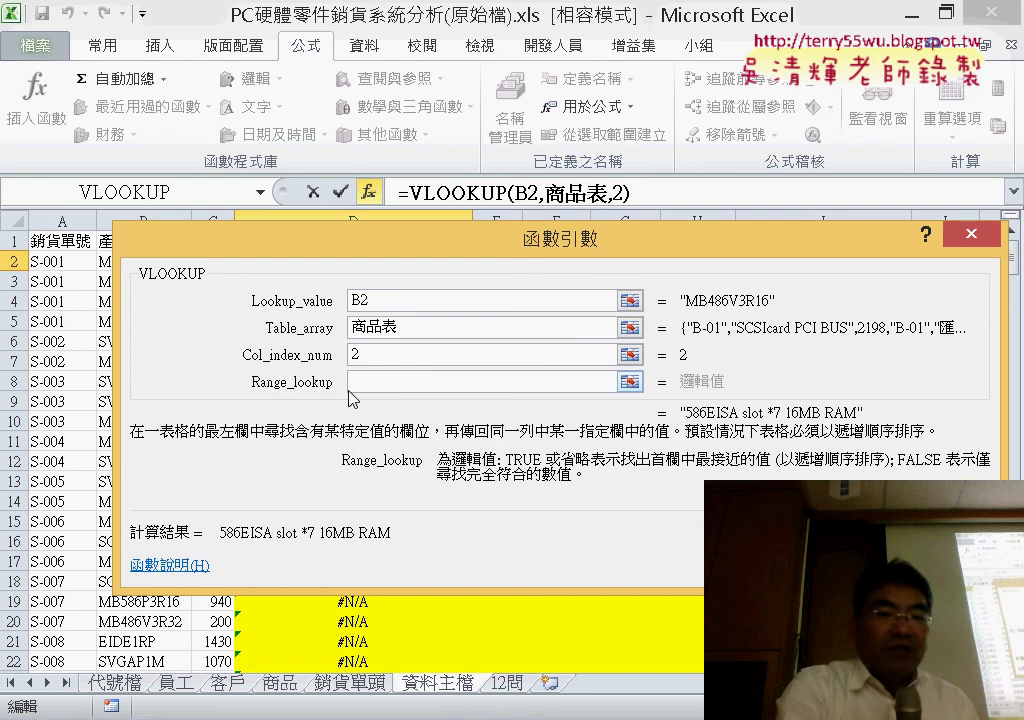
text(1)
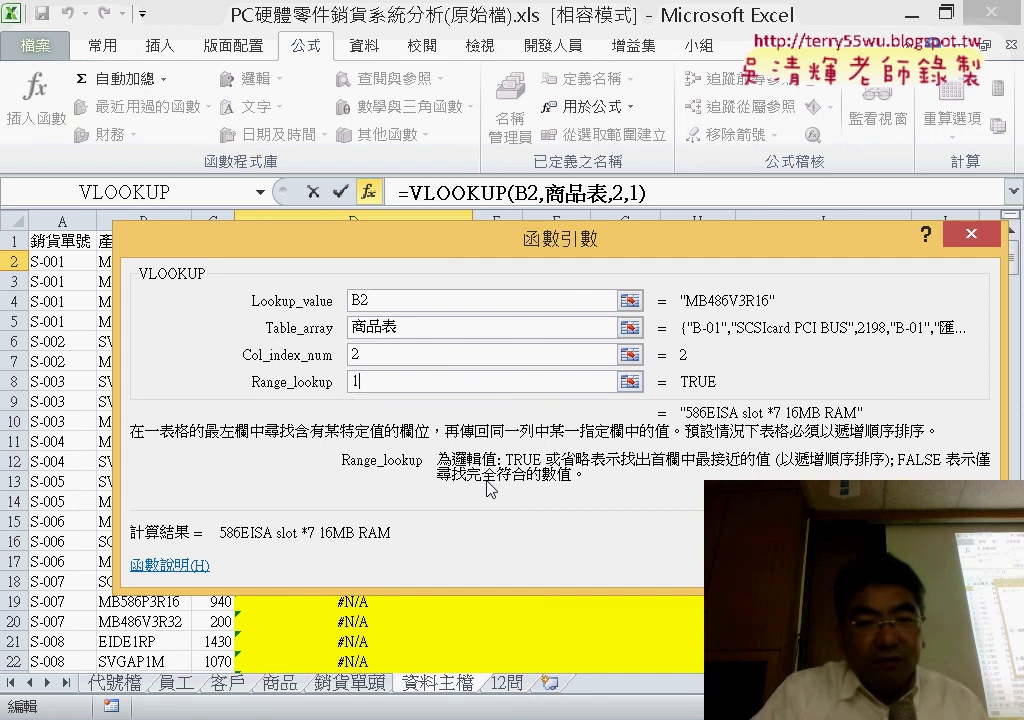
key(Return)
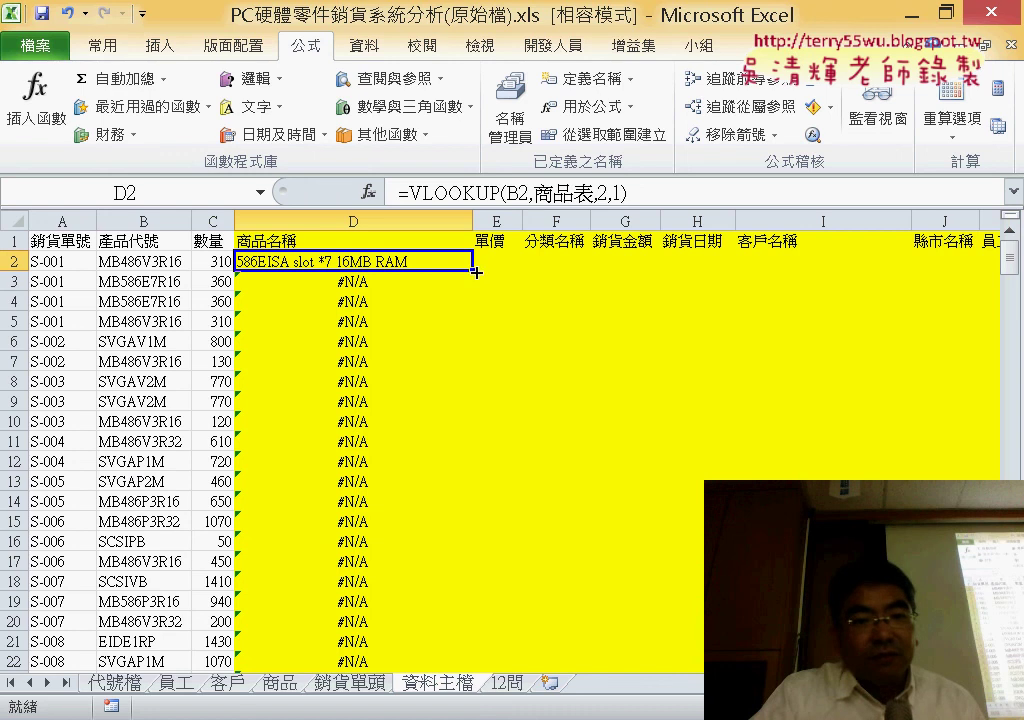
Copy D2's approximate-match formula down column D and check the results against the 商品 table.
double_click(472, 270)
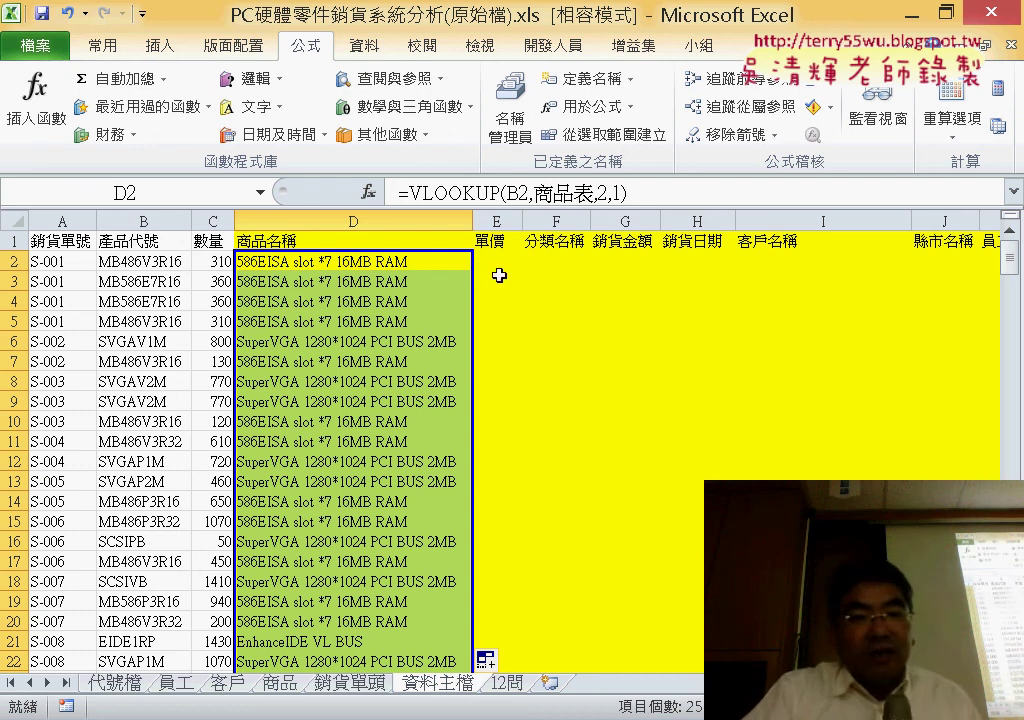
click(280, 684)
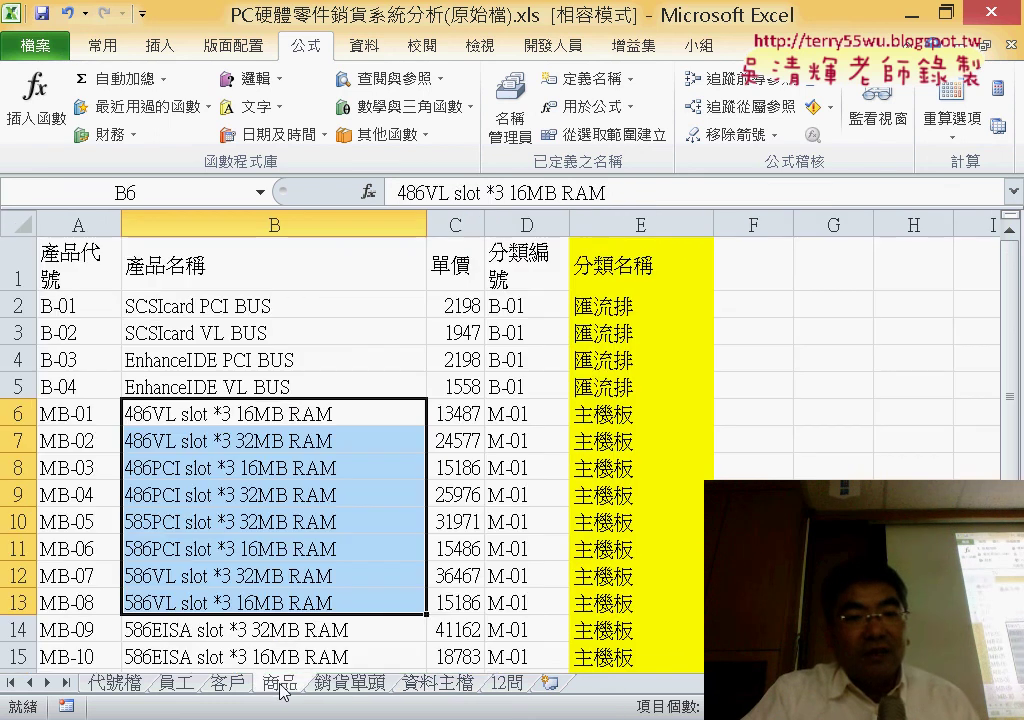
click(462, 307)
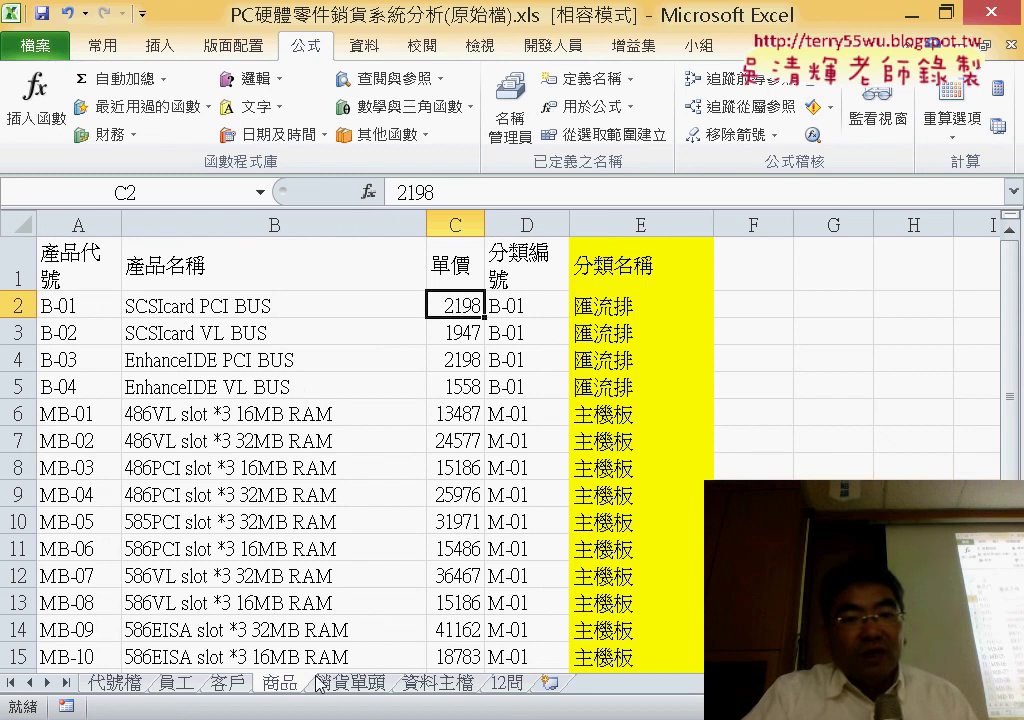
click(438, 684)
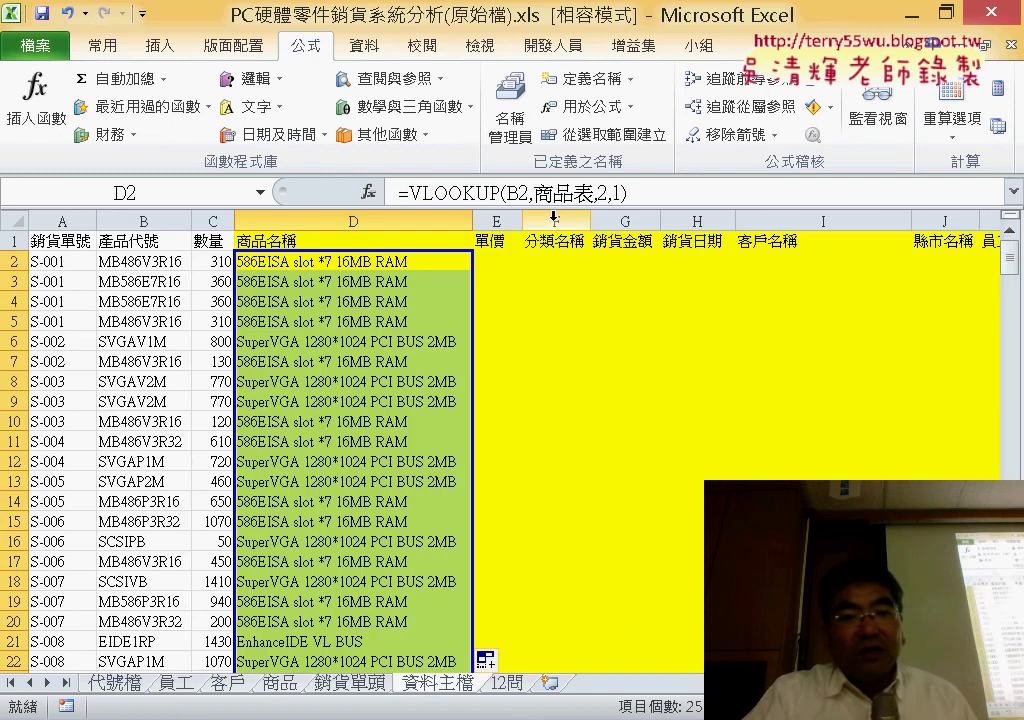
scroll(797, 426, right, 3)
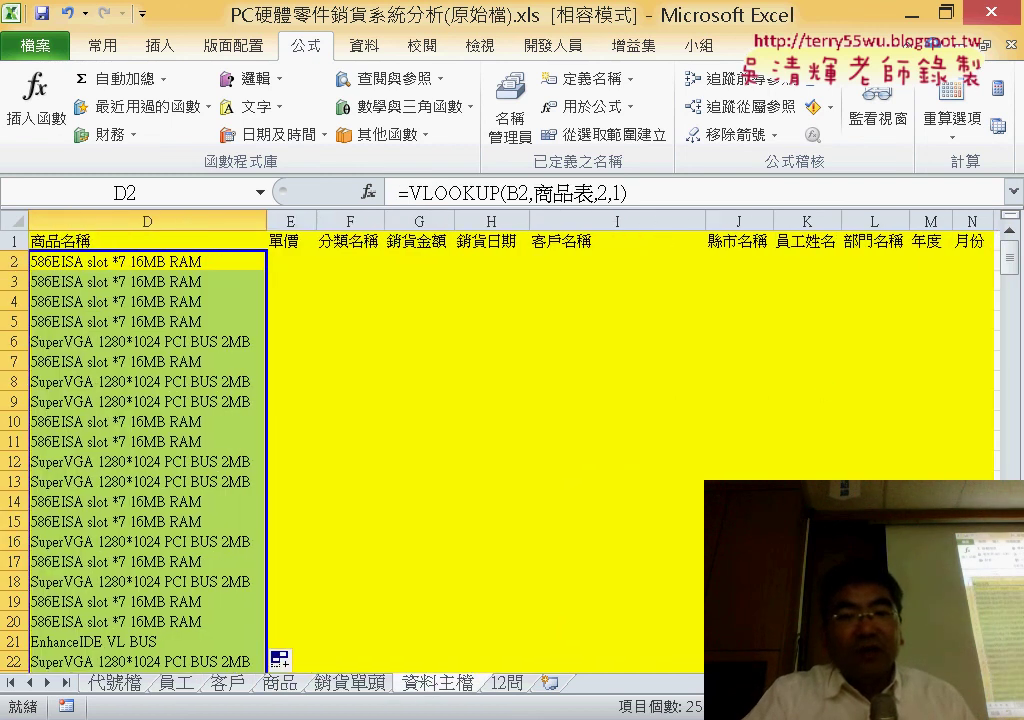